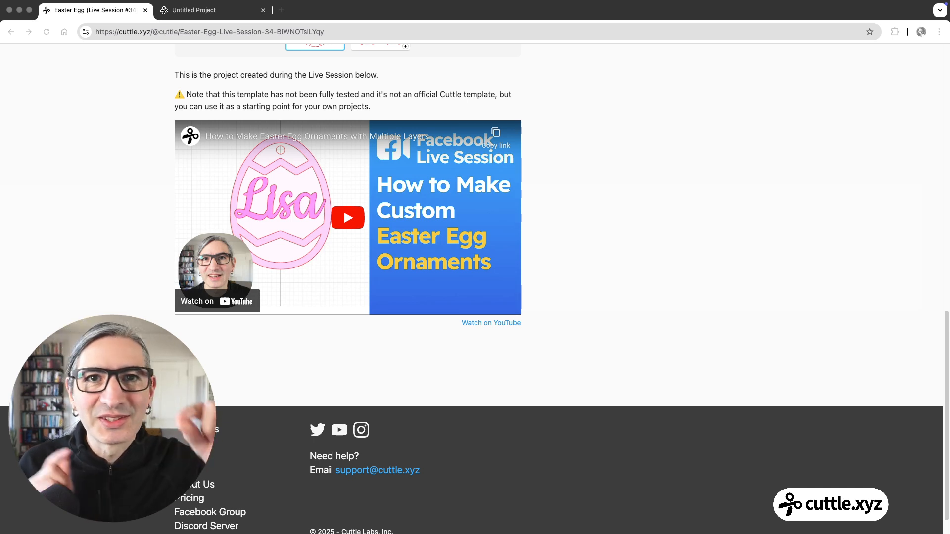
pyautogui.click(665, 191)
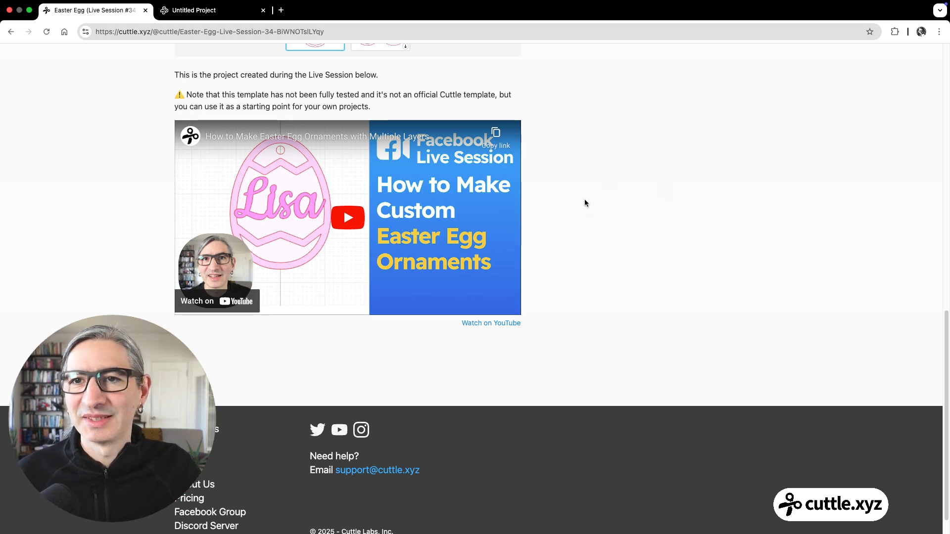
pyautogui.scroll(1, 589, 206)
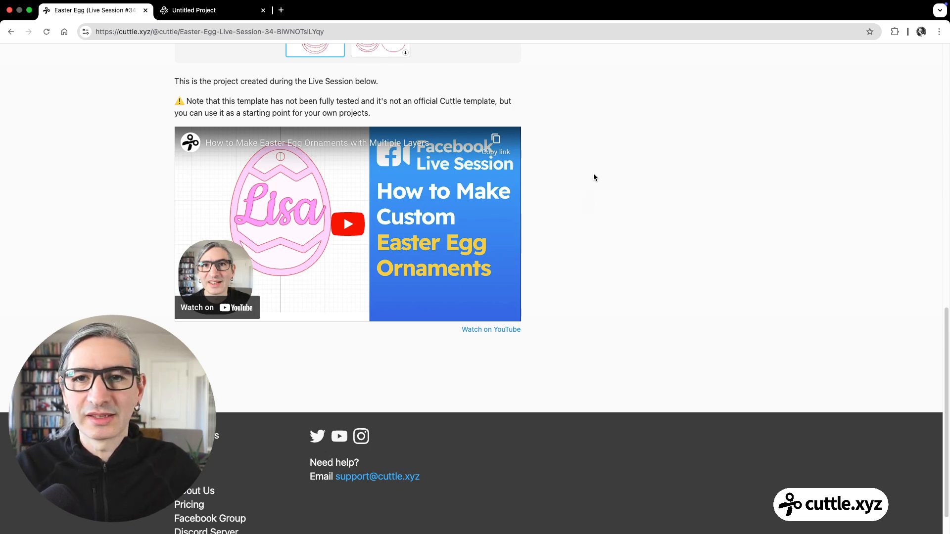
pyautogui.scroll(10, 577, 184)
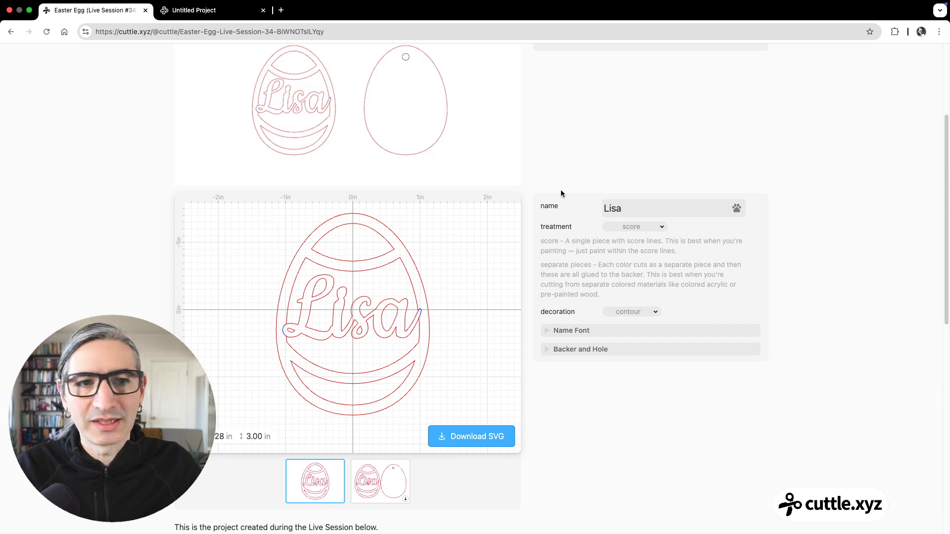
pyautogui.scroll(4, 321, 79)
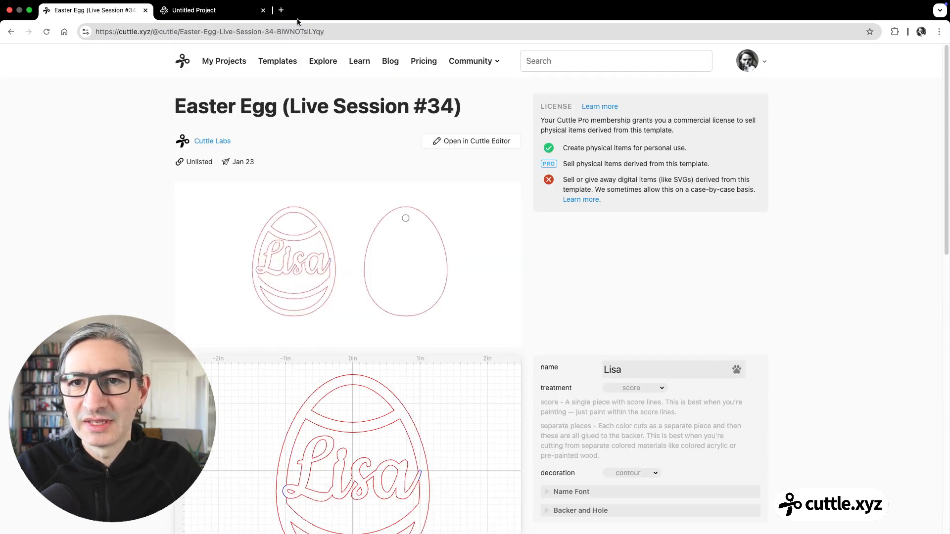
# Step: Open the YouTube channel page youtube.com/cuttle in a new browser tab
pyautogui.click(281, 11)
pyautogui.write('cu')
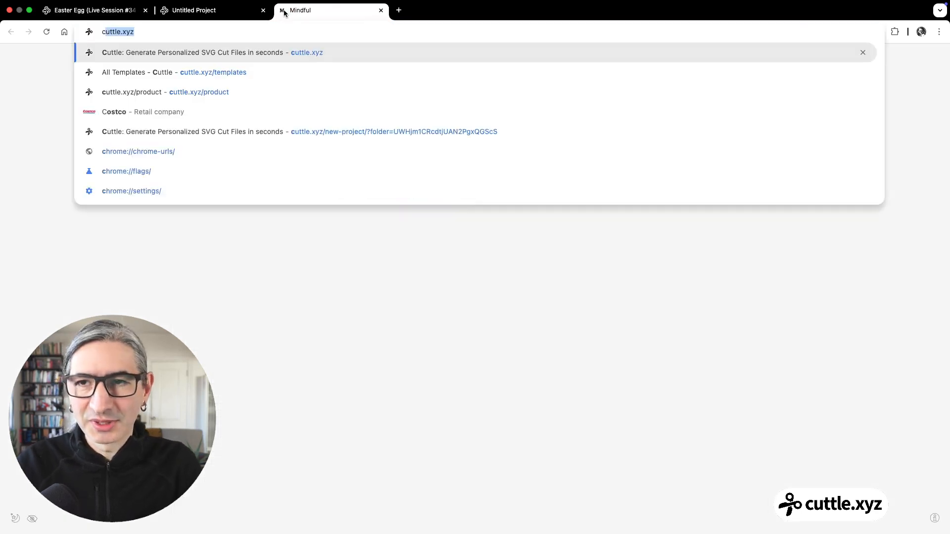
pyautogui.press('BackSpace')
pyautogui.press('BackSpace')
pyautogui.write('you')
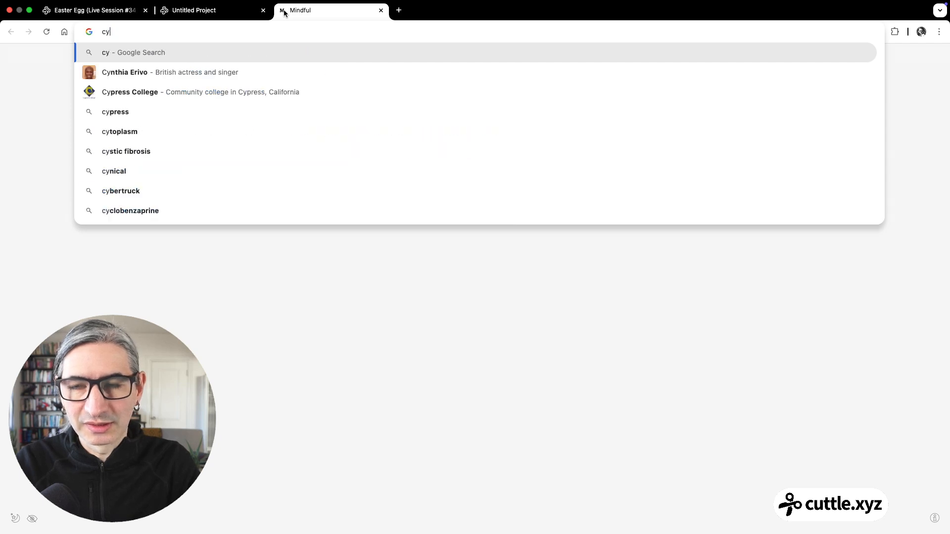
pyautogui.press('BackSpace')
pyautogui.press('BackSpace')
pyautogui.press('BackSpace')
pyautogui.press('BackSpace')
pyautogui.write('youtube.com/c')
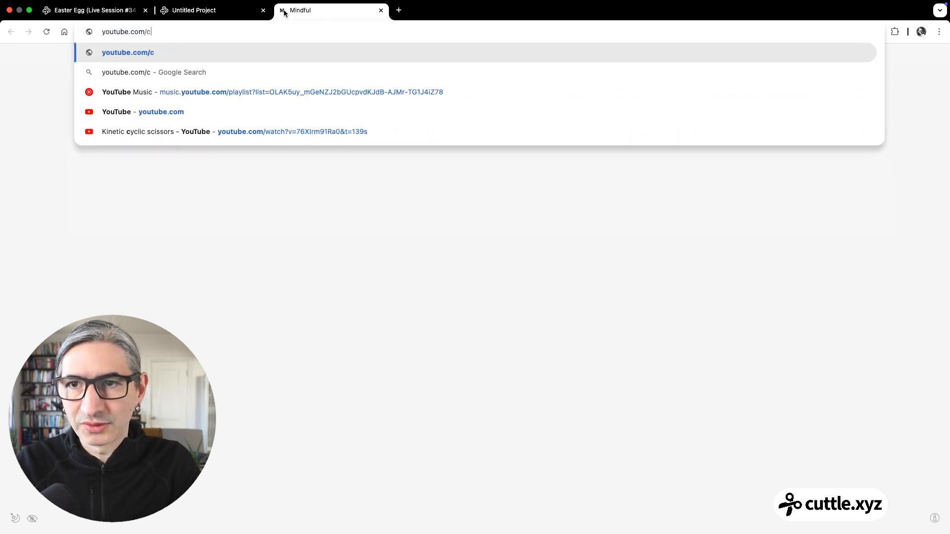
pyautogui.write('utt')
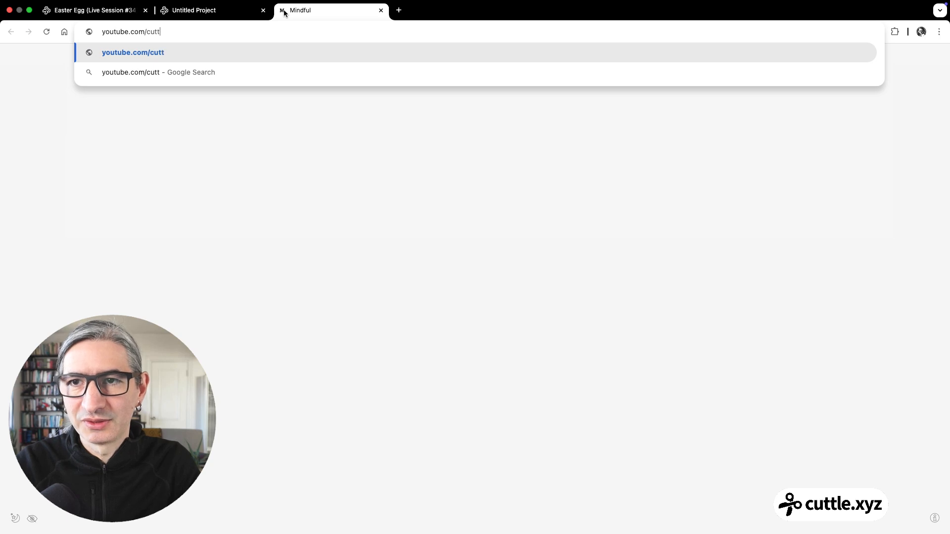
pyautogui.write('le')
pyautogui.press('Return')
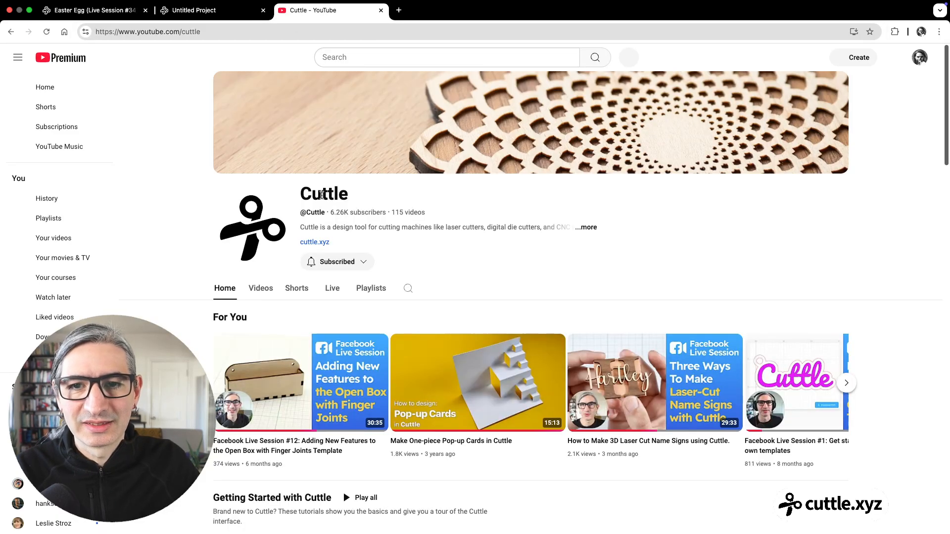
# Step: Open the channel's Facebook Live Sessions playlist and browse its recordings down to the most recent sessions
pyautogui.click(371, 289)
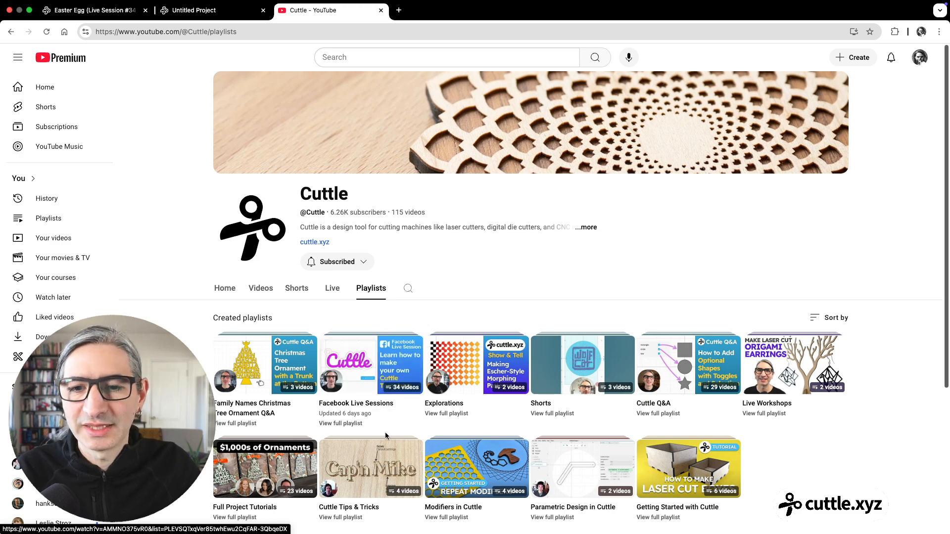
pyautogui.click(353, 425)
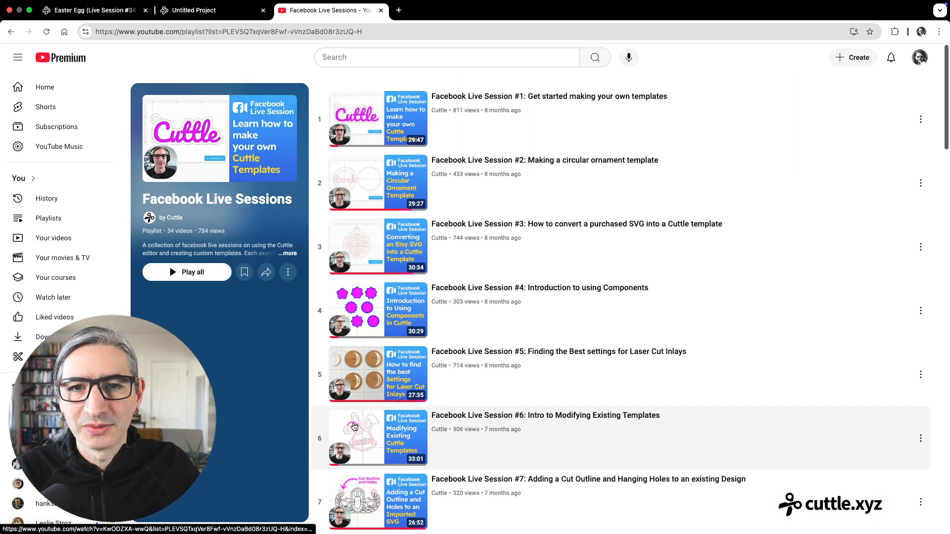
pyautogui.scroll(-20, 494, 213)
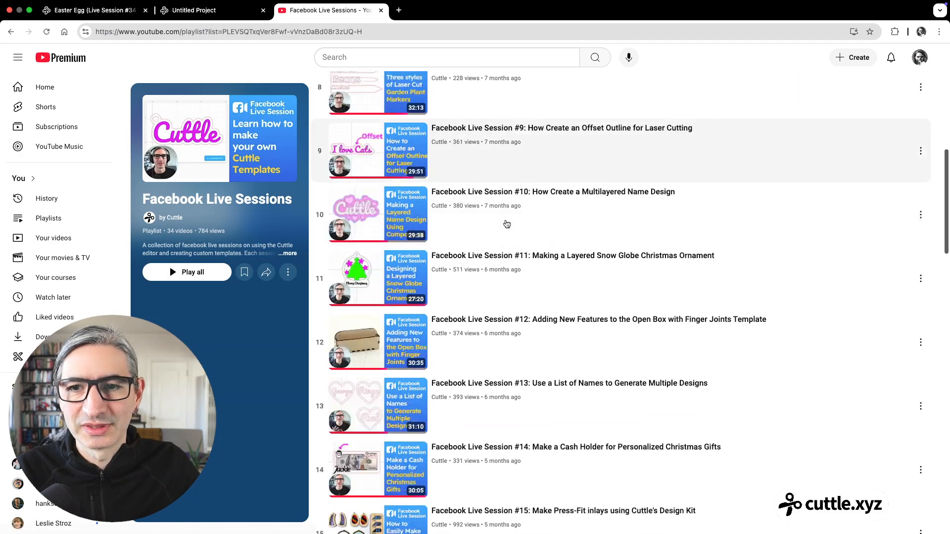
pyautogui.scroll(-15, 507, 227)
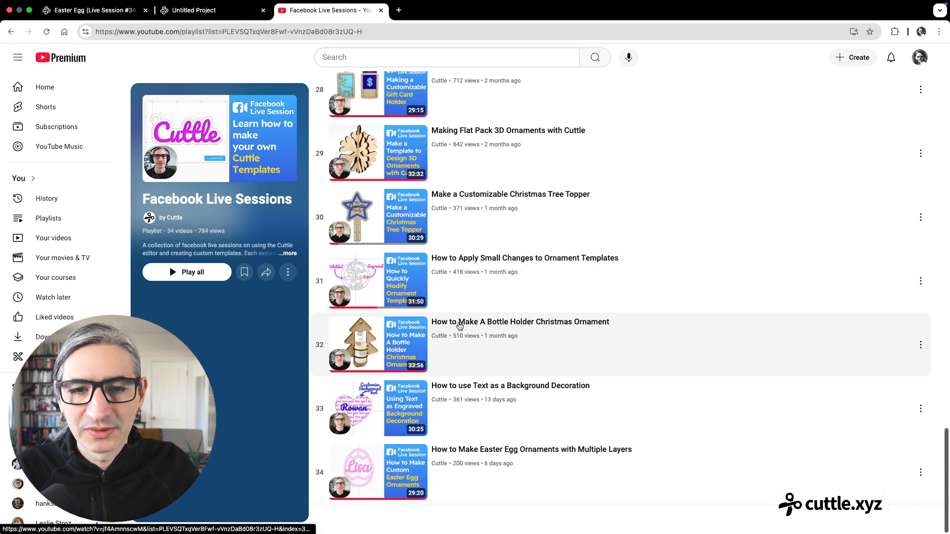
# Step: Open the video "How to Make A Bottle Holder Christmas Ornament" and expand its full description
pyautogui.click(458, 325)
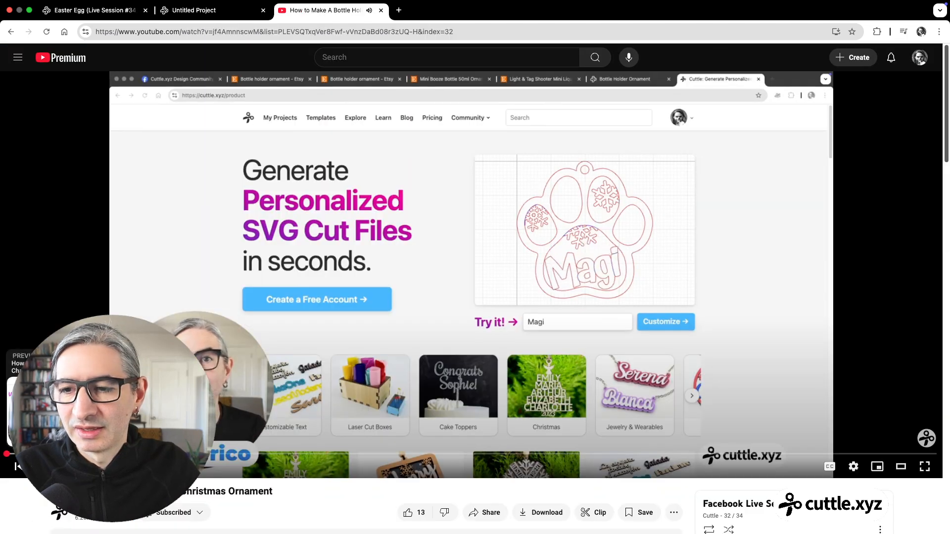
pyautogui.scroll(-5, 370, 380)
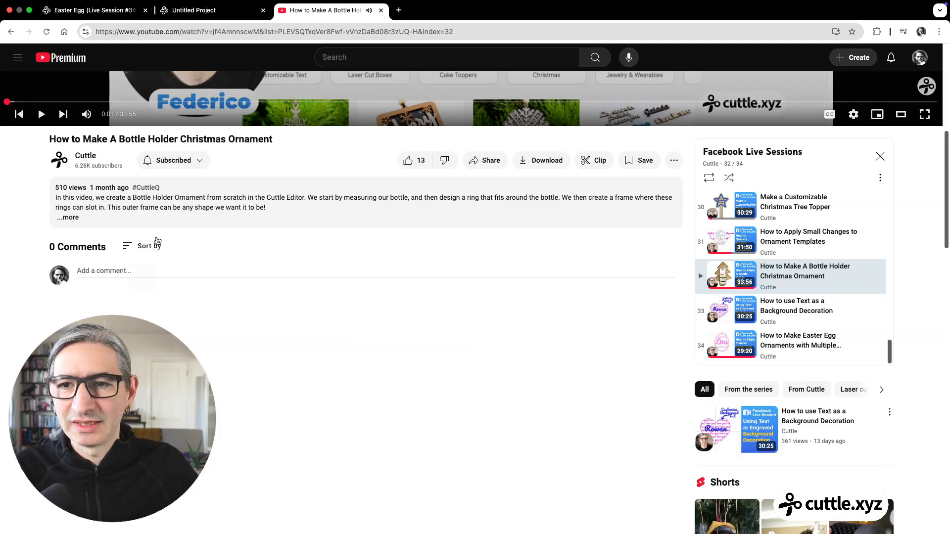
pyautogui.click(69, 219)
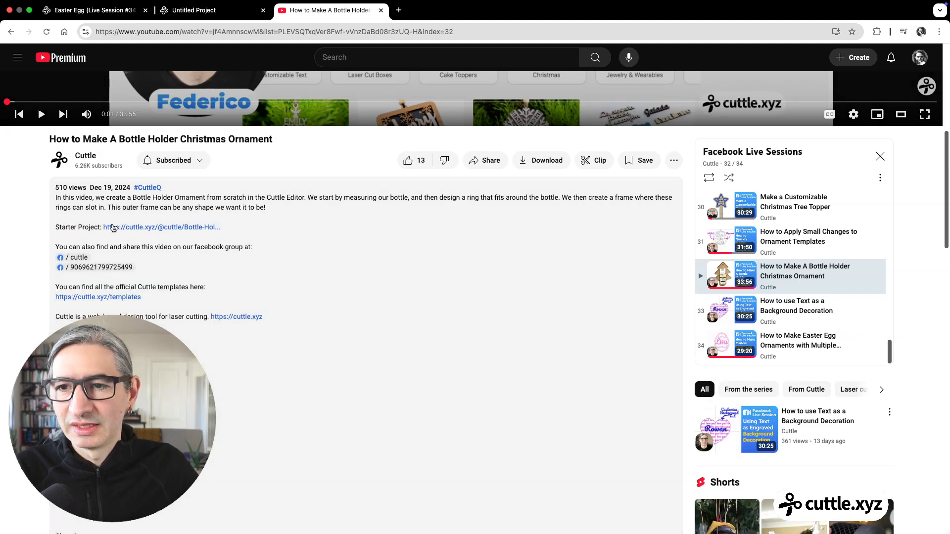
# Step: Follow the Starter Project link in the video description and look over the Bottle Holder Ornament template page
pyautogui.click(179, 227)
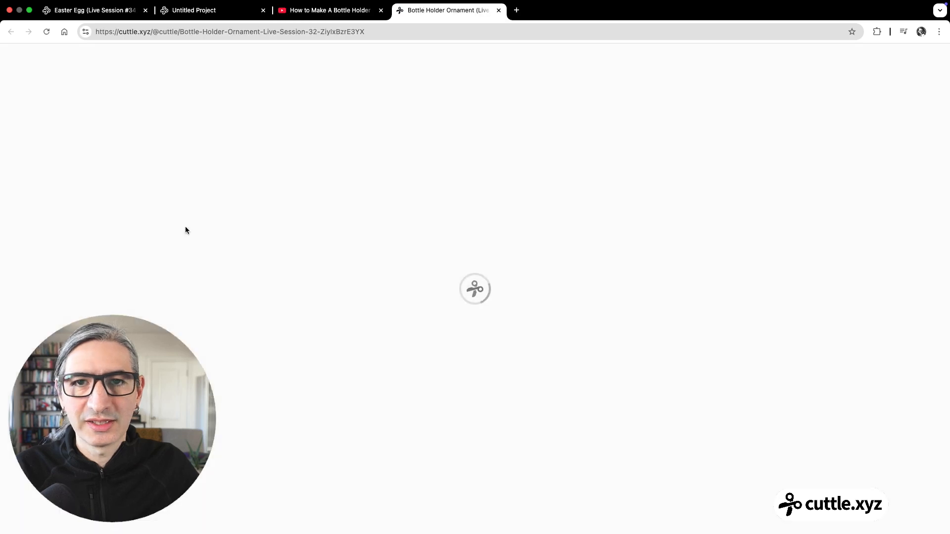
pyautogui.scroll(-10, 451, 153)
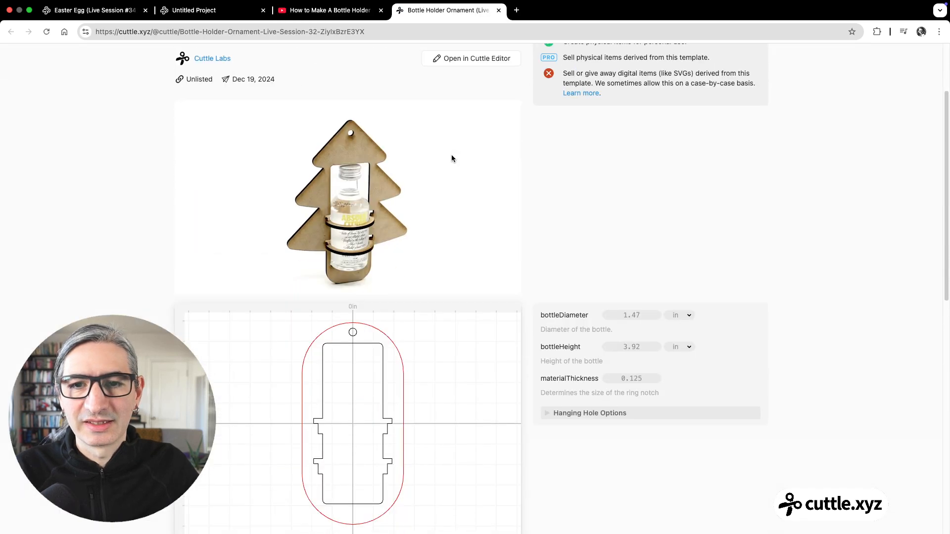
pyautogui.scroll(12, 448, 155)
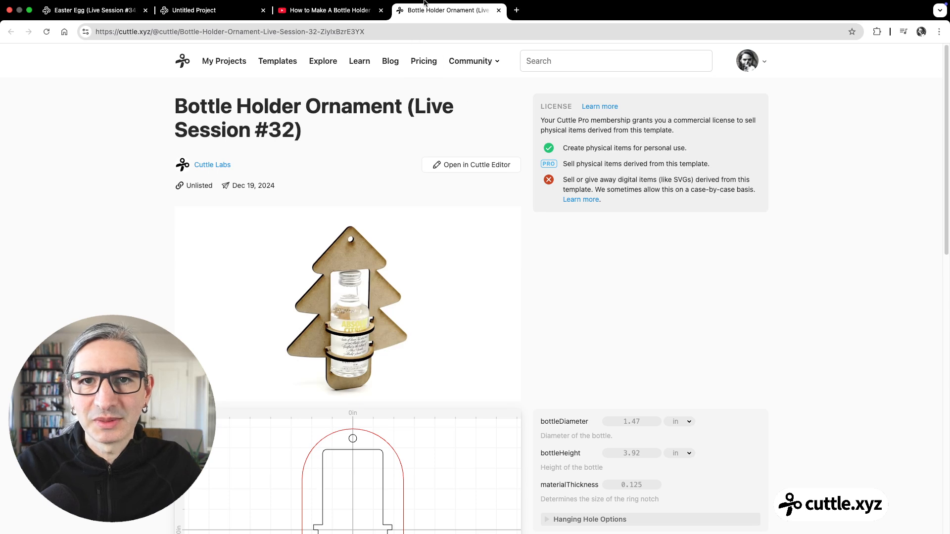
# Step: Close the Bottle Holder template and YouTube pages and return to the Easter Egg (Live Session #34) template
pyautogui.click(499, 22)
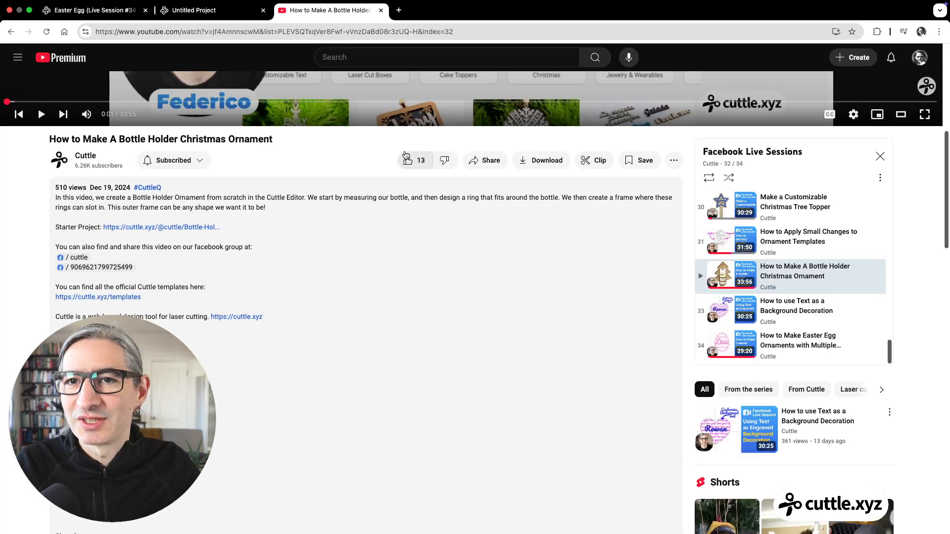
pyautogui.click(380, 10)
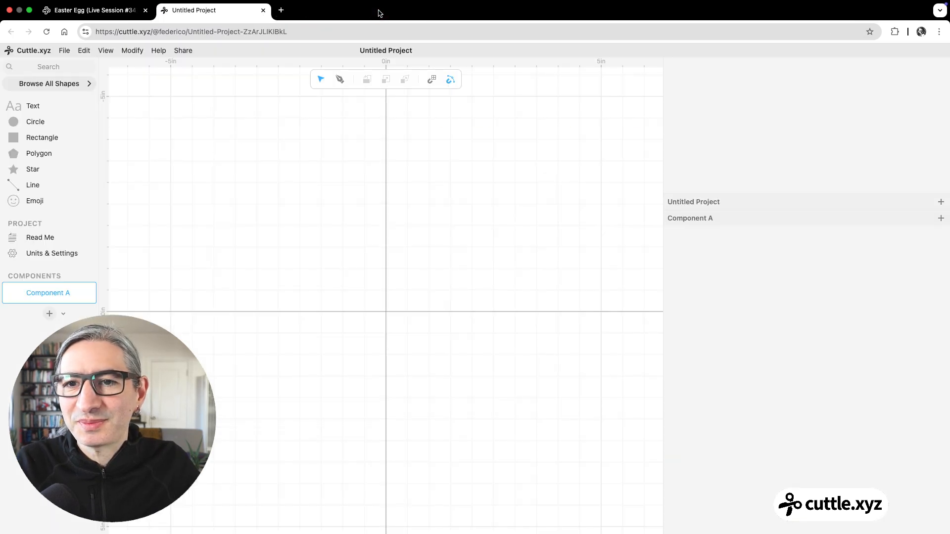
pyautogui.click(134, 9)
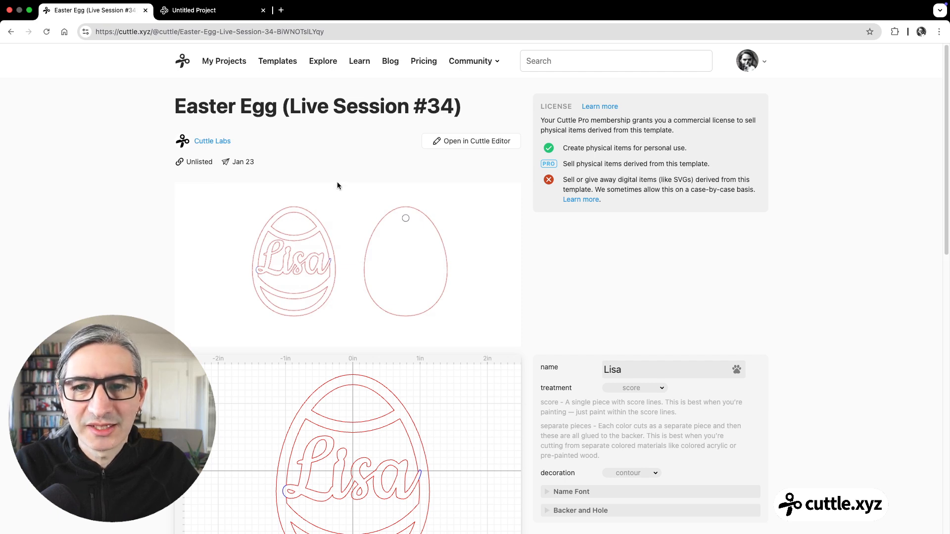
# Step: Replace the name on the Easter egg template with a longer first name and set the decoration to lines
pyautogui.scroll(-5, 340, 184)
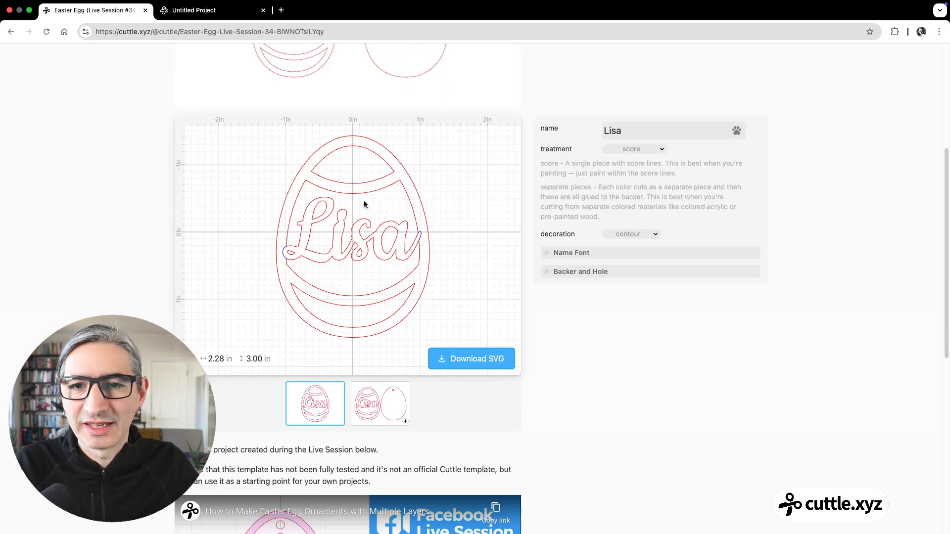
pyautogui.scroll(-3, 364, 204)
pyautogui.scroll(1, 364, 201)
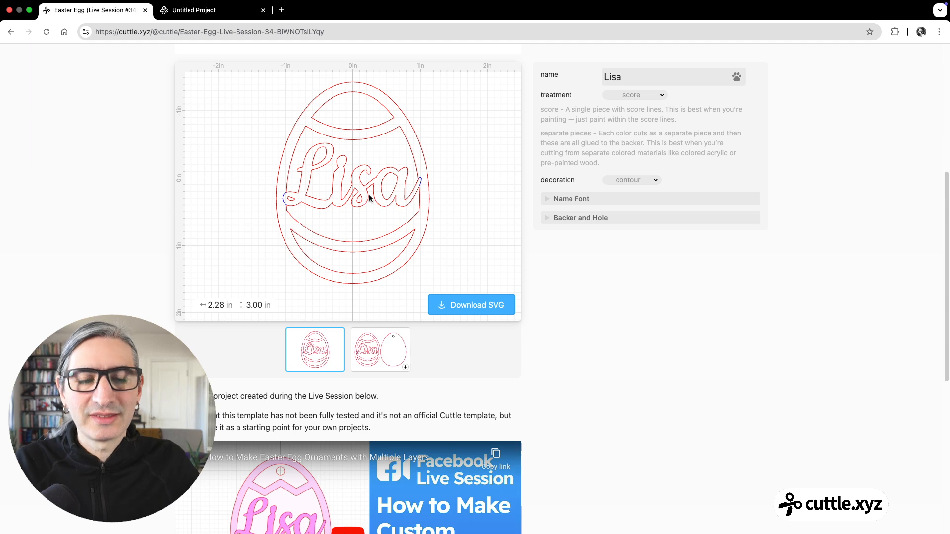
pyautogui.click(667, 83)
pyautogui.doubleClick(667, 83)
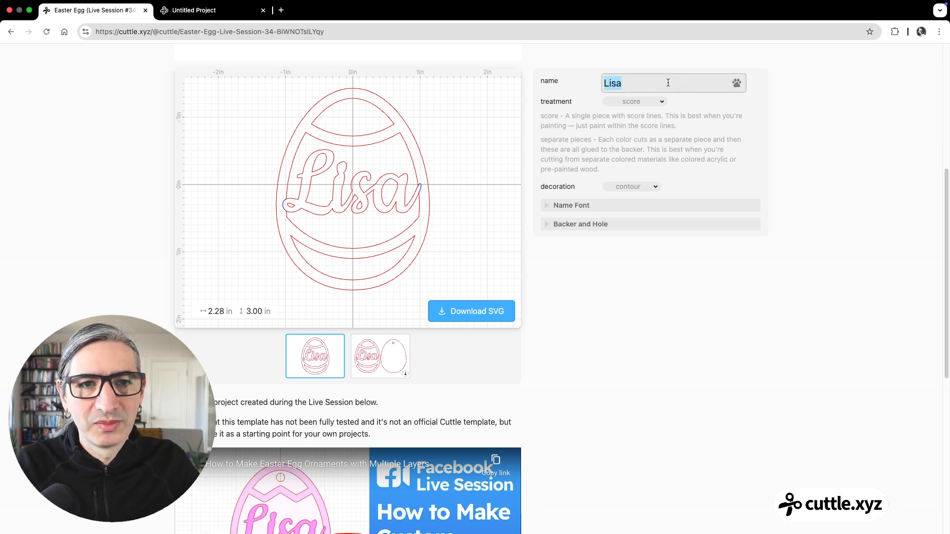
pyautogui.write('Few')
pyautogui.press('BackSpace')
pyautogui.write('e')
pyautogui.press('BackSpace')
pyautogui.write('derico')
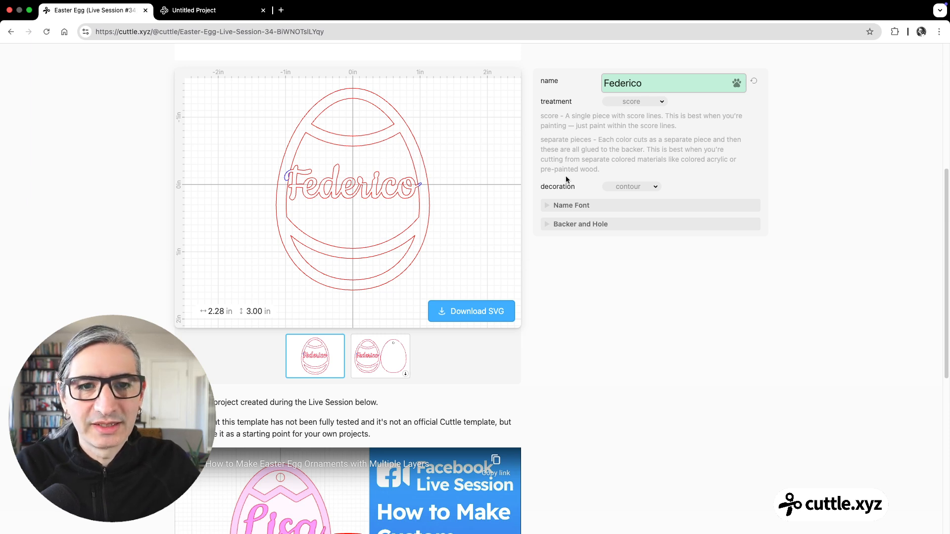
pyautogui.click(634, 186)
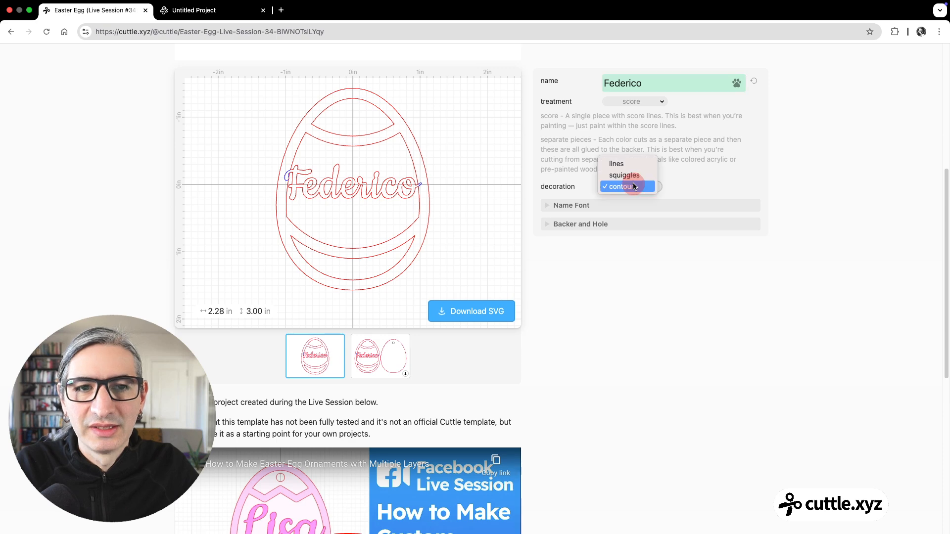
pyautogui.click(622, 168)
# Step: Enter a shorter first name on the egg and try the squiggles decoration before setting it back to contour
pyautogui.doubleClick(645, 86)
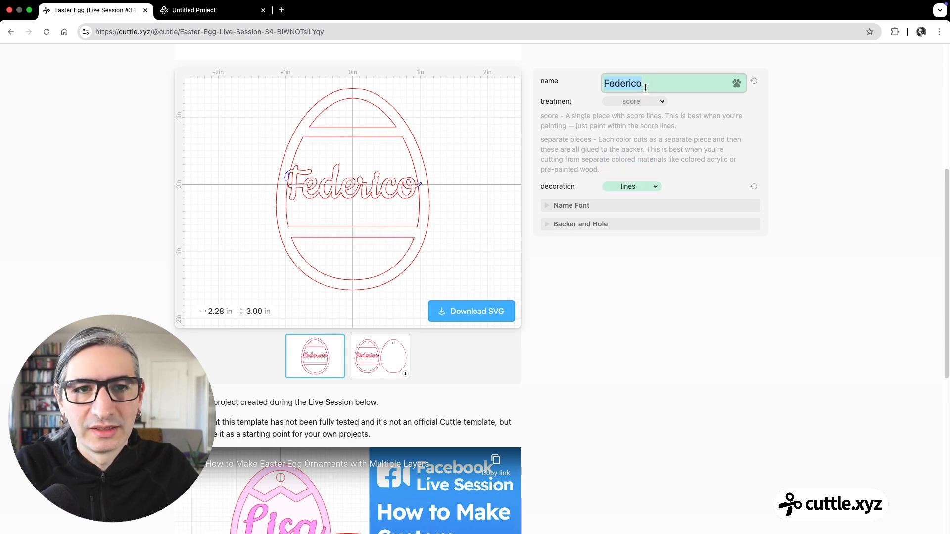
pyautogui.write('Tony')
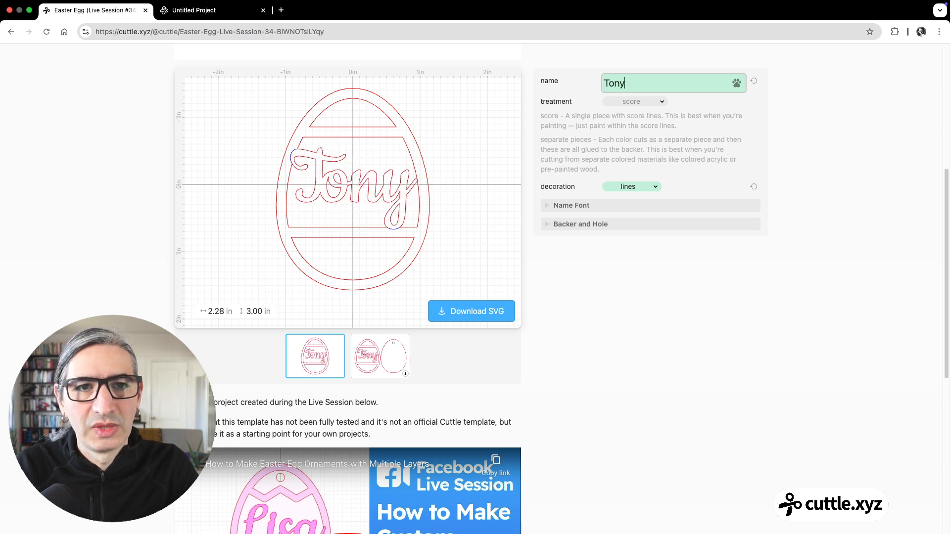
pyautogui.click(645, 187)
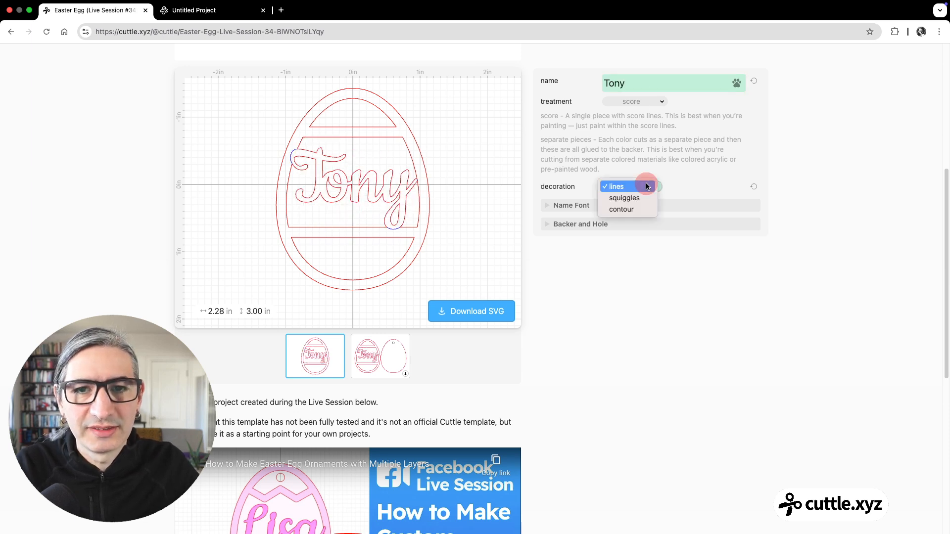
pyautogui.click(639, 197)
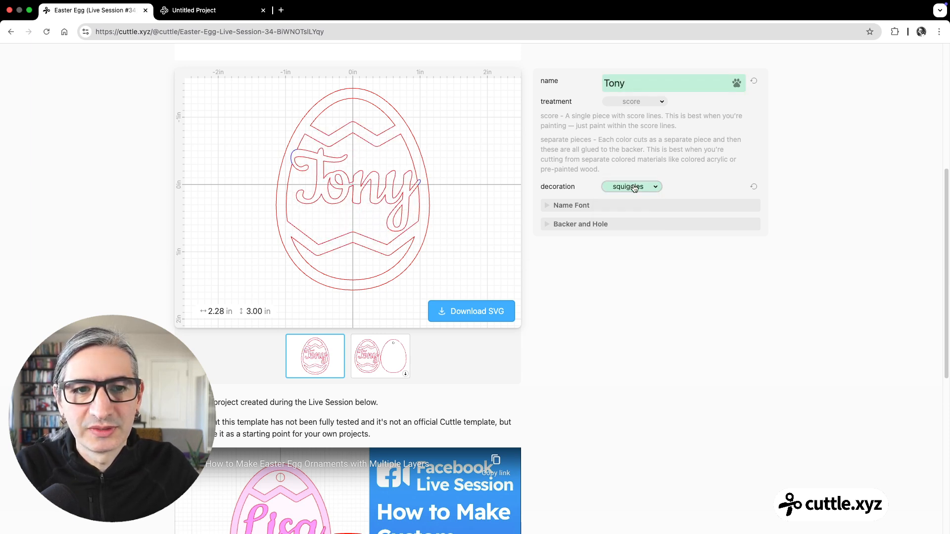
pyautogui.click(635, 187)
pyautogui.click(636, 199)
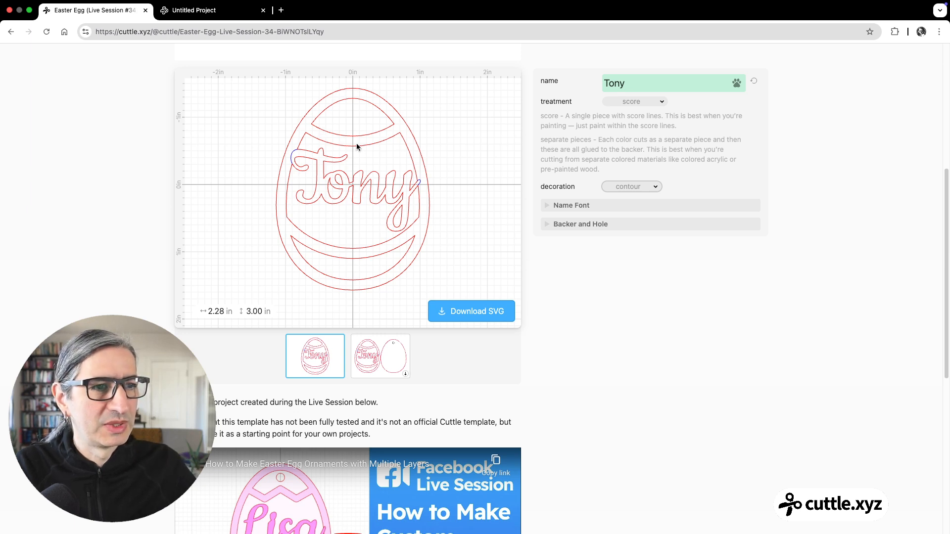
# Step: Try the Condiment handwriting font for the name on the egg and go back to Cookie (regular)
pyautogui.click(580, 208)
pyautogui.click(686, 222)
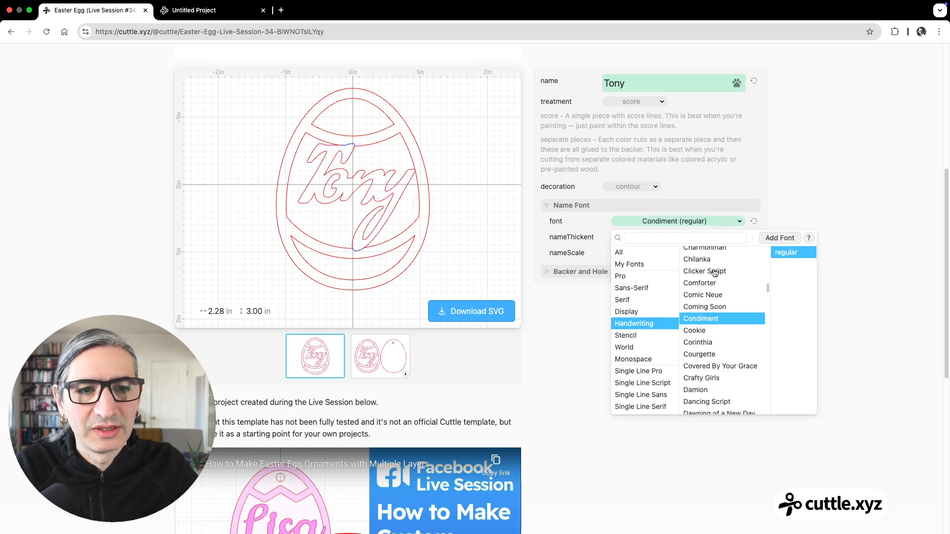
pyautogui.click(583, 226)
# Step: Set the name's nameThickent value to 1.2% and its nameScale value to 107.0%
pyautogui.moveTo(639, 236); pyautogui.dragTo(674, 251)
pyautogui.click(646, 252)
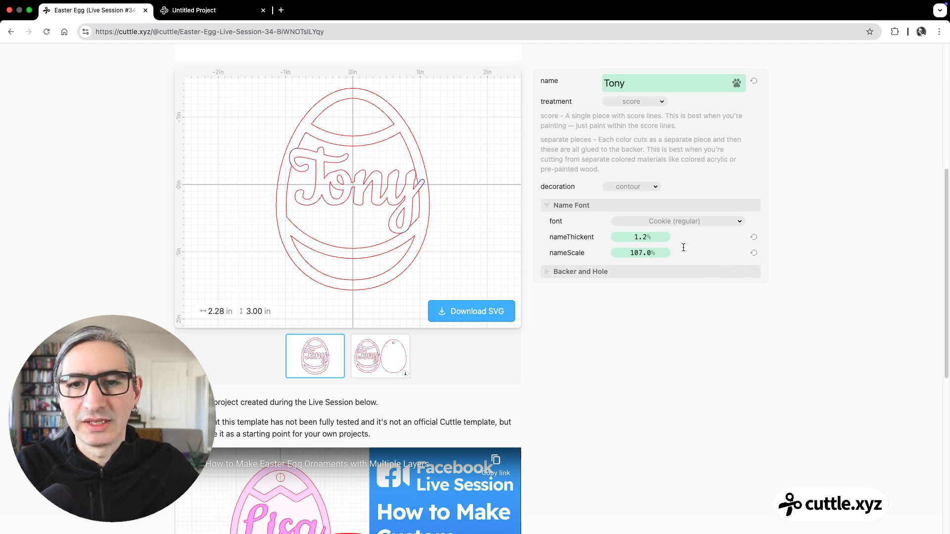
# Step: Collapse the Name Font settings and expand the Backer and Hole settings
pyautogui.click(547, 205)
pyautogui.click(551, 222)
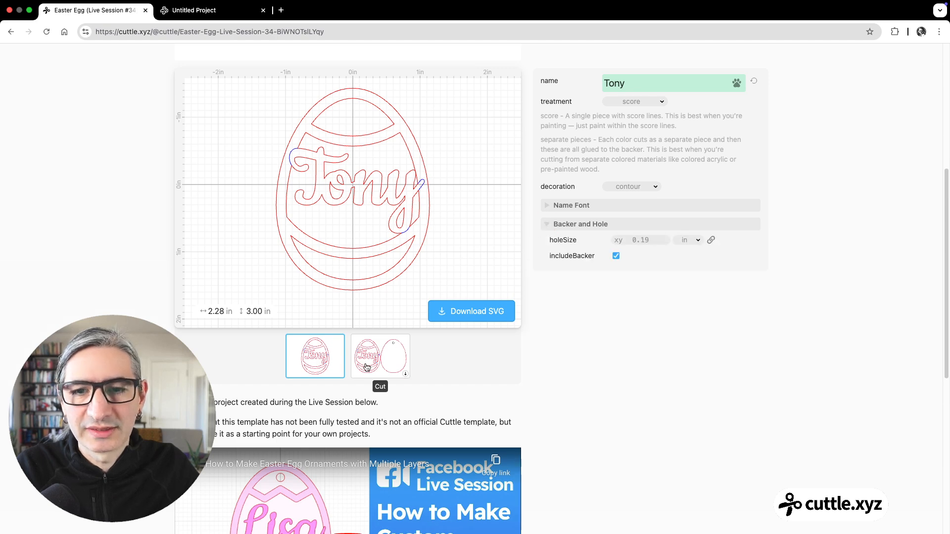
# Step: Preview the Cut layout, return to the egg front preview, and open the Easter Egg template in the Cuttle Editor
pyautogui.click(379, 358)
pyautogui.click(309, 357)
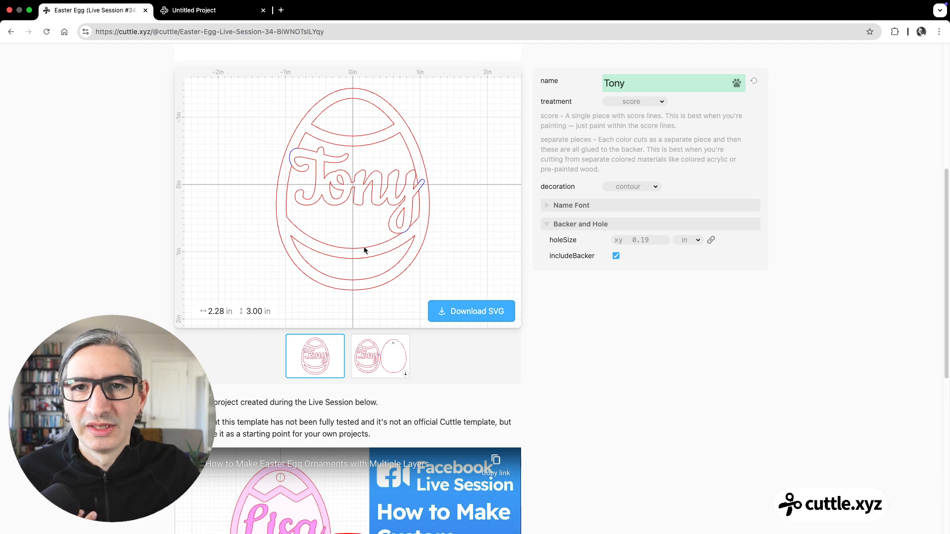
pyautogui.scroll(6, 376, 237)
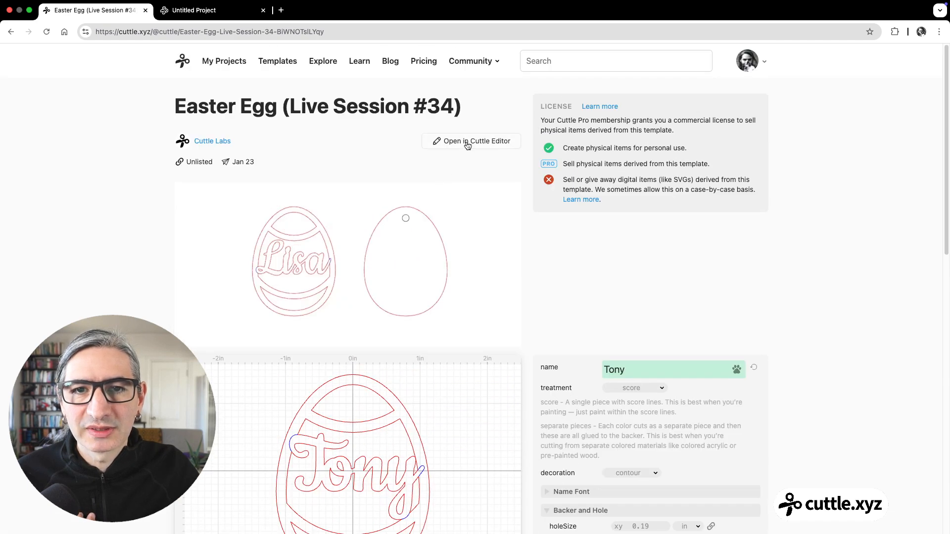
pyautogui.click(467, 144)
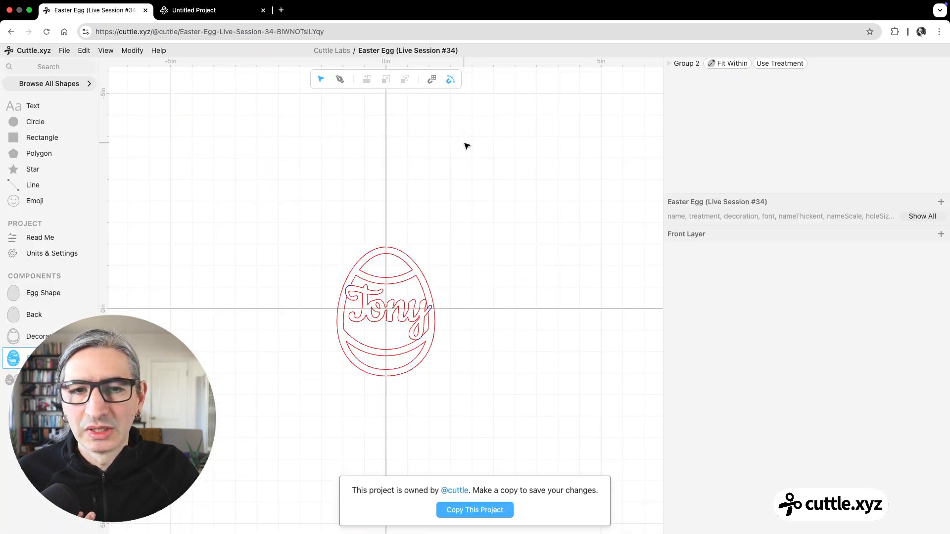
# Step: Examine the template's Egg Shape, Back and Decoration components, including the settings of the hole circle in Back
pyautogui.click(55, 293)
pyautogui.scroll(5, 277, 294)
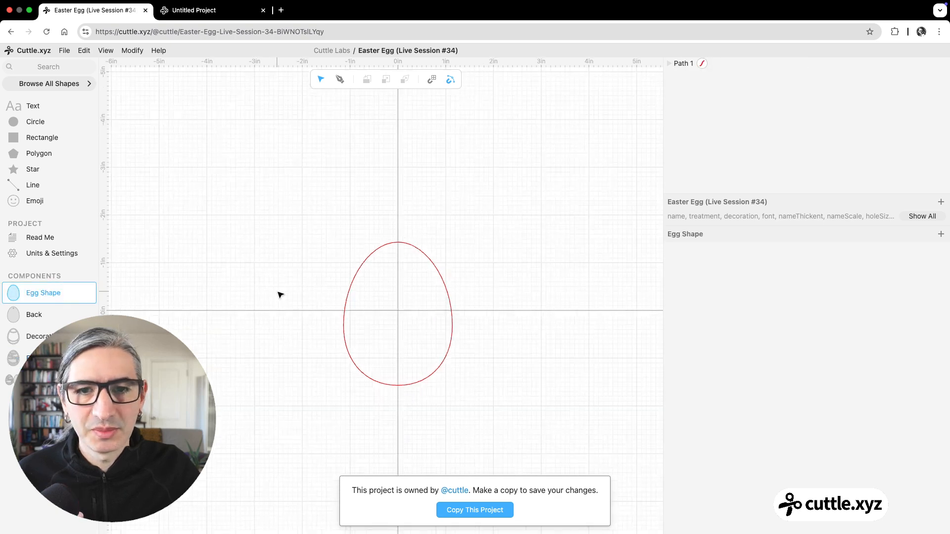
pyautogui.click(496, 297)
pyautogui.click(560, 247)
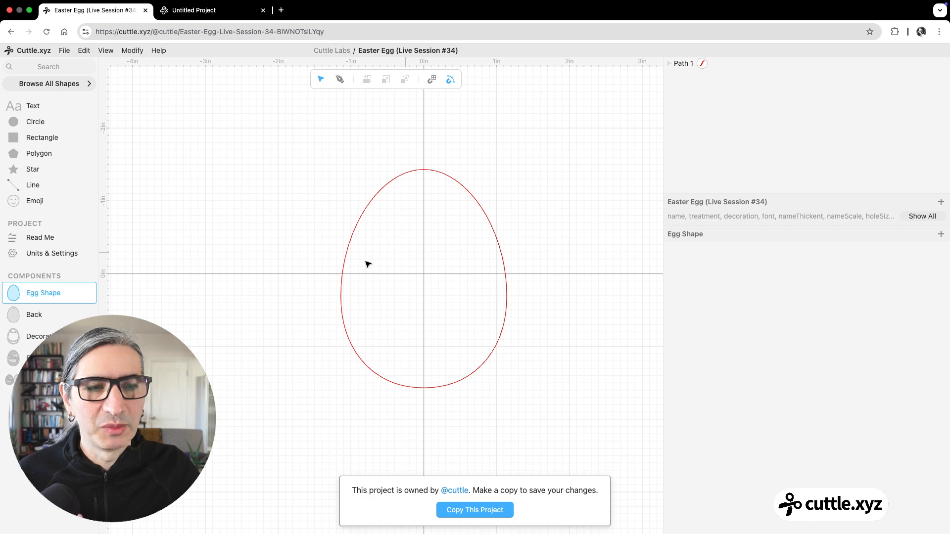
pyautogui.click(51, 316)
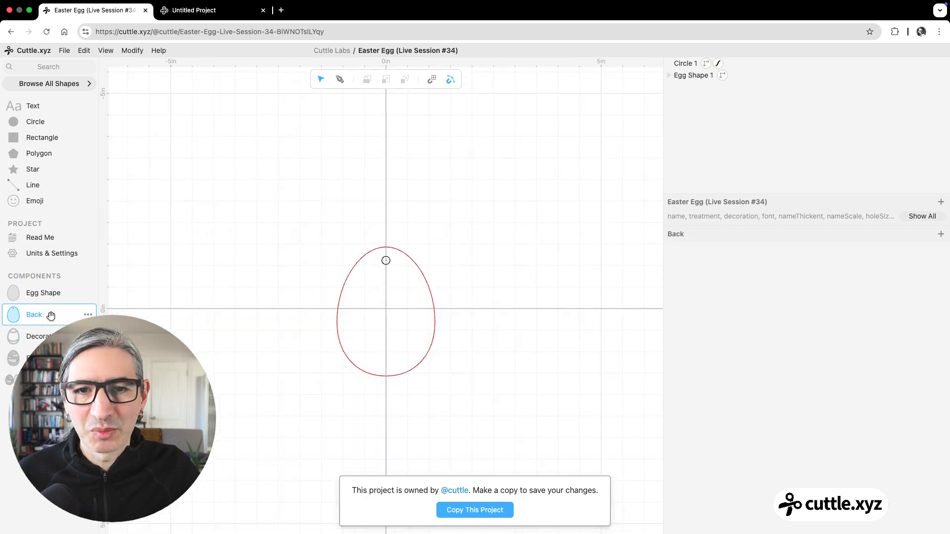
pyautogui.click(391, 264)
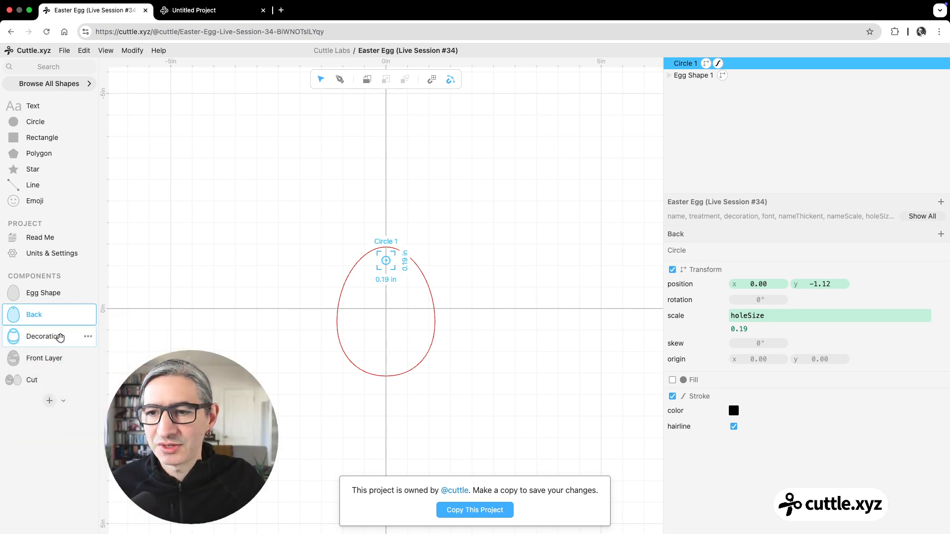
pyautogui.click(60, 336)
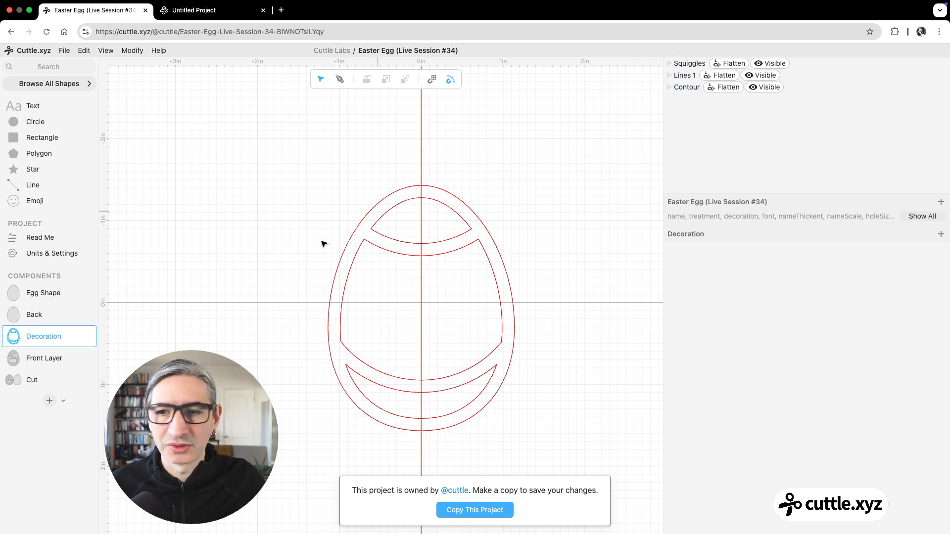
# Step: Examine the Front Layer component's Group 2, checking its Decoration 1 and Connected Text 1 shapes and the Fit Within modifier
pyautogui.click(66, 355)
pyautogui.scroll(5, 289, 365)
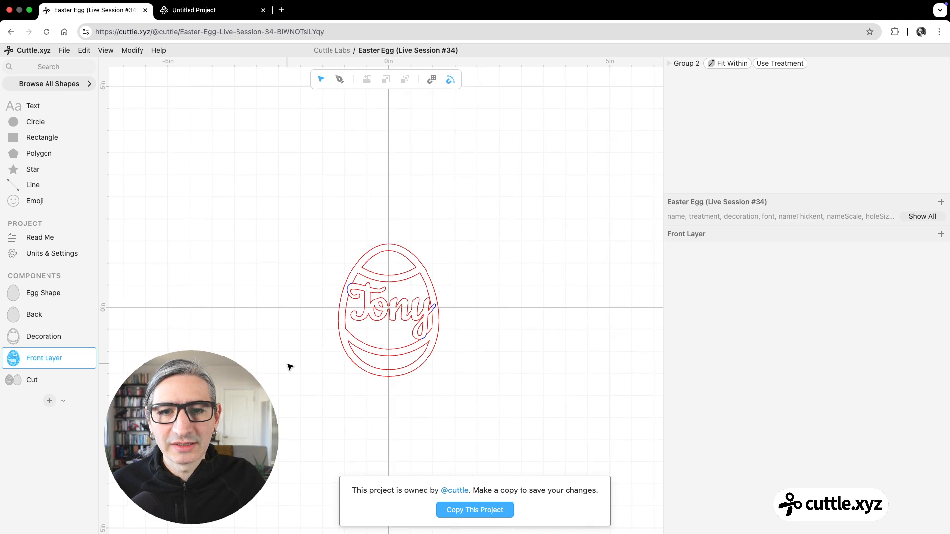
pyautogui.click(673, 65)
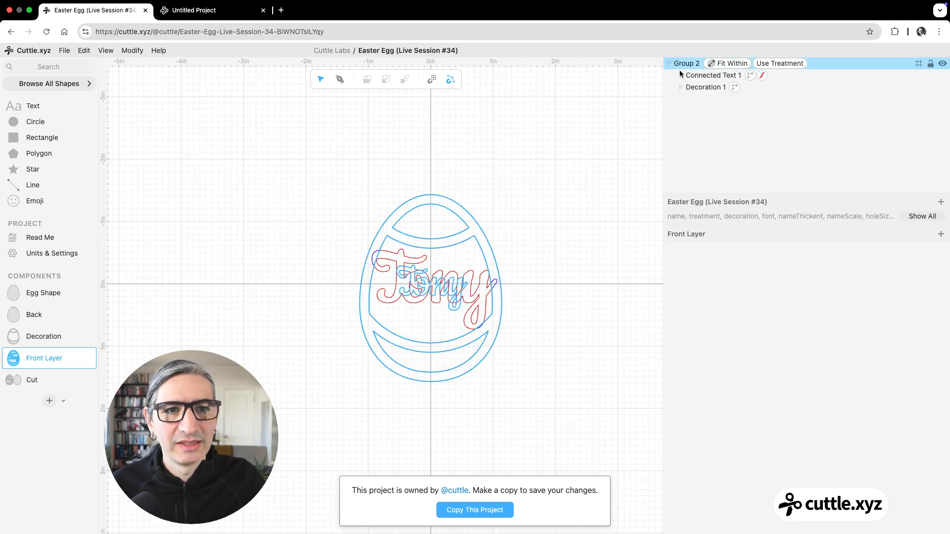
pyautogui.click(691, 87)
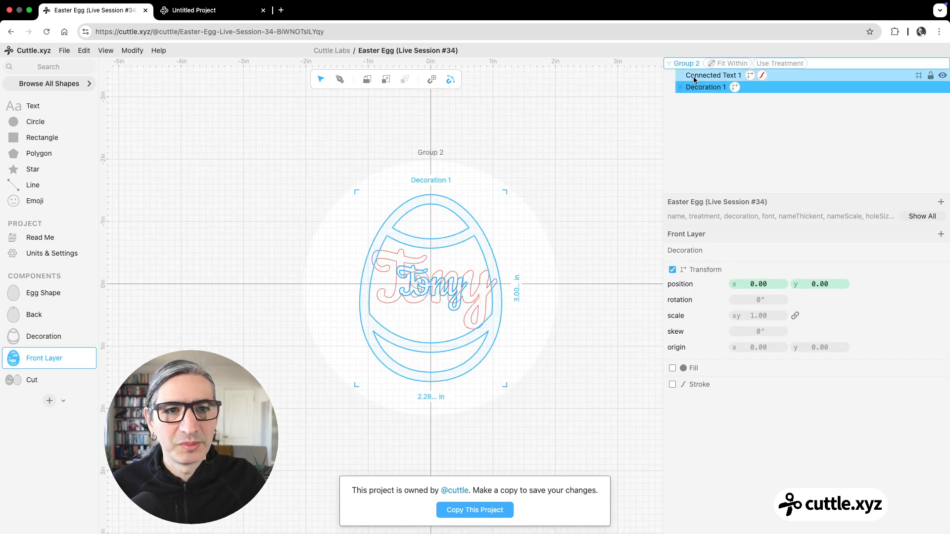
pyautogui.click(695, 77)
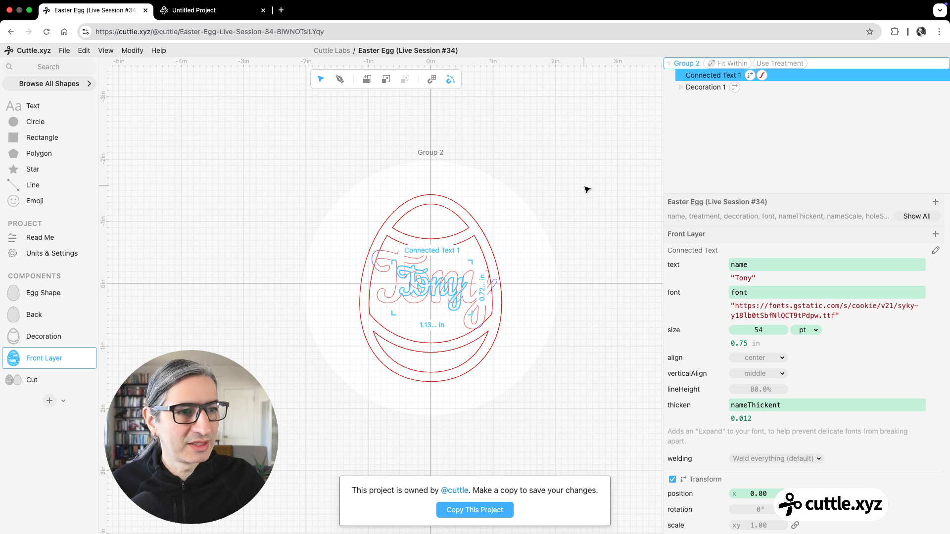
pyautogui.click(524, 253)
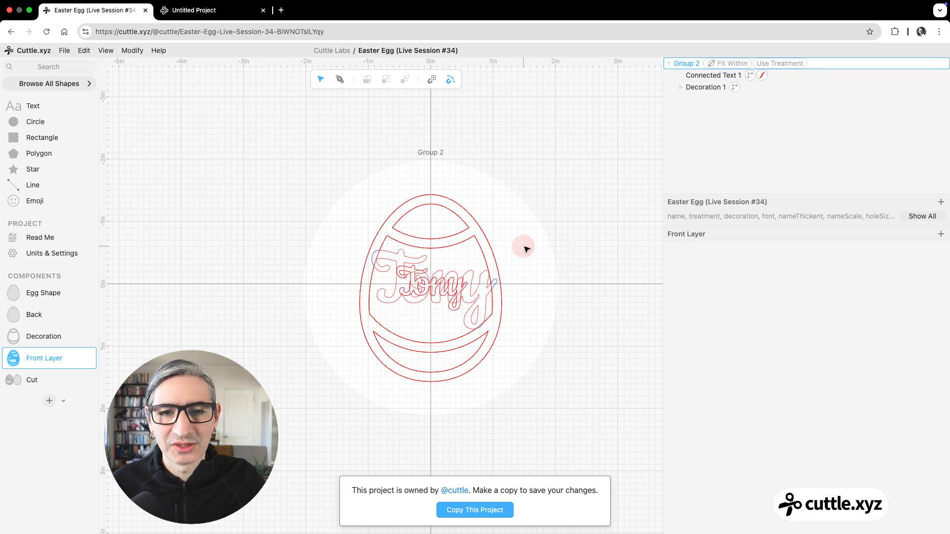
pyautogui.click(716, 64)
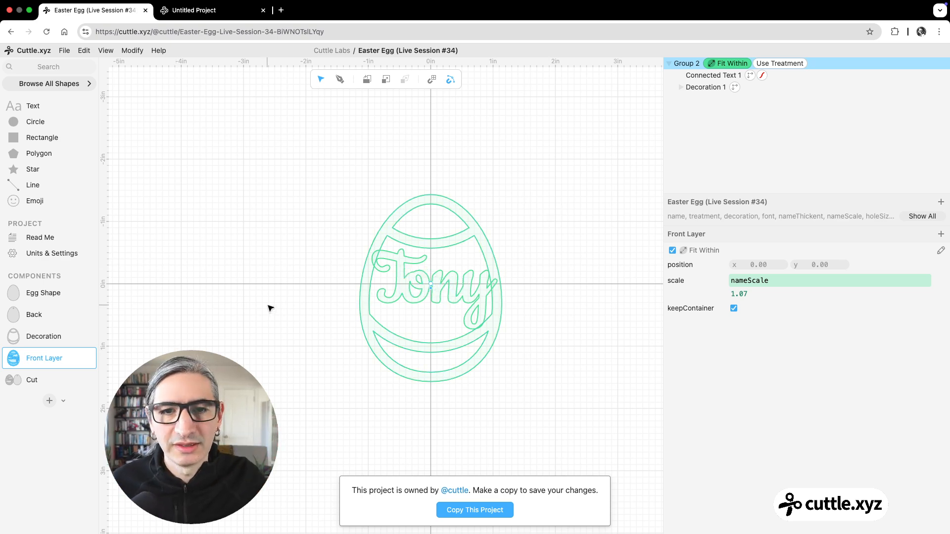
# Step: Examine the Cut component and its Auto Layout of the egg front and backer
pyautogui.click(40, 382)
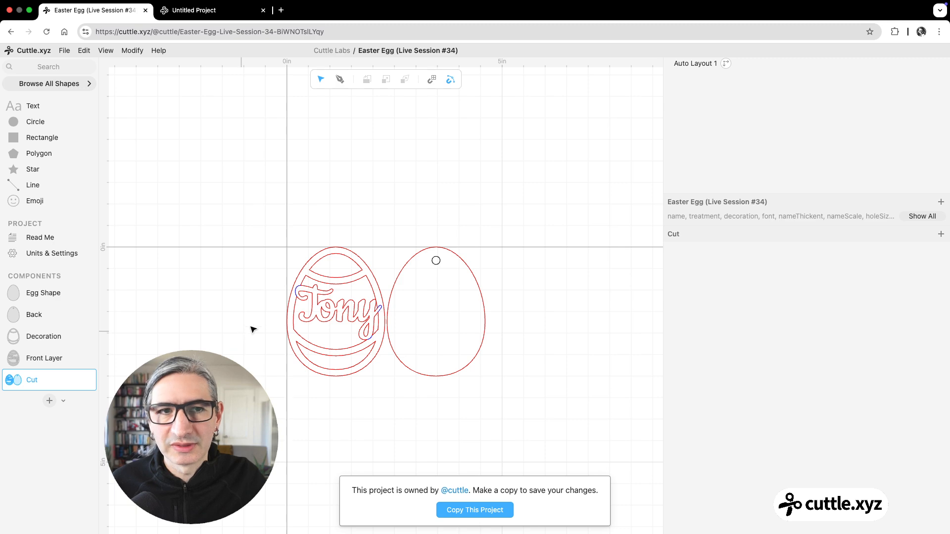
pyautogui.click(692, 59)
pyautogui.click(553, 262)
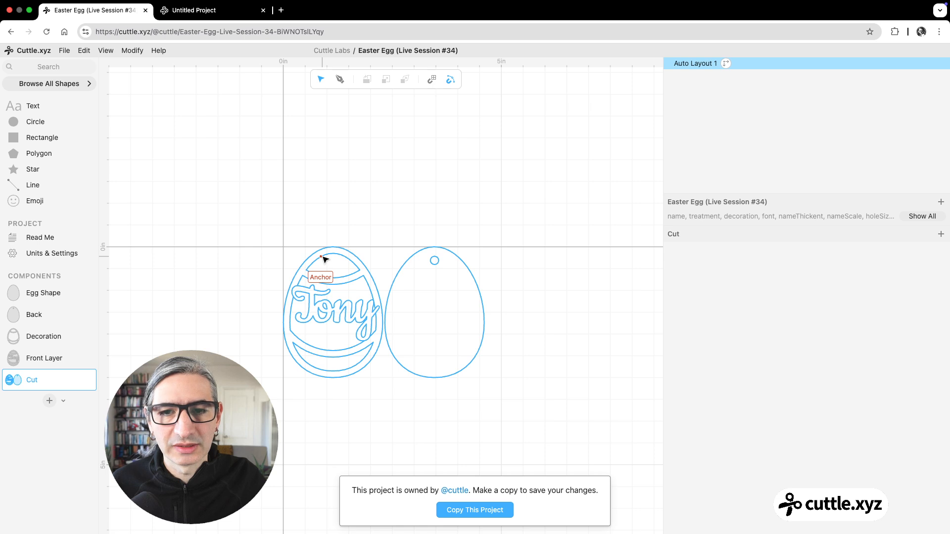
pyautogui.click(324, 258)
pyautogui.click(504, 265)
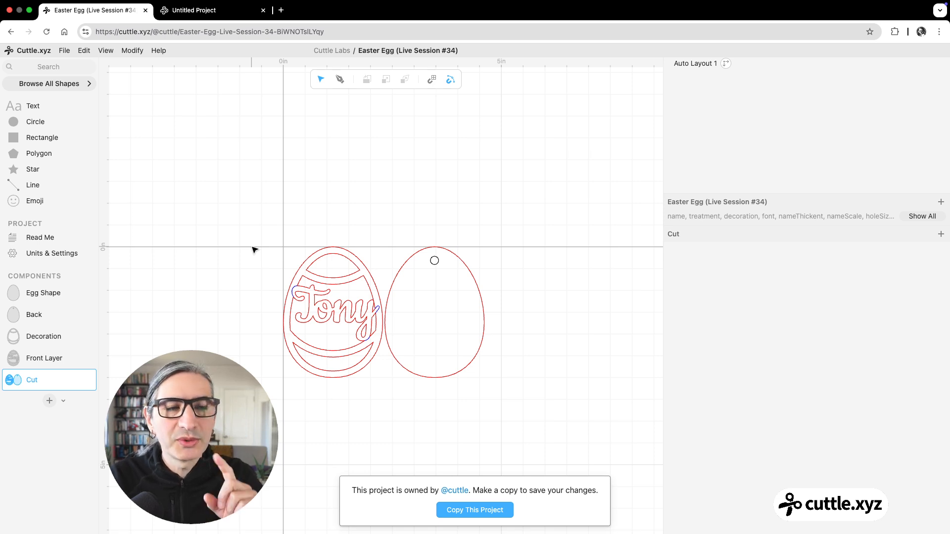
pyautogui.click(303, 281)
pyautogui.click(282, 259)
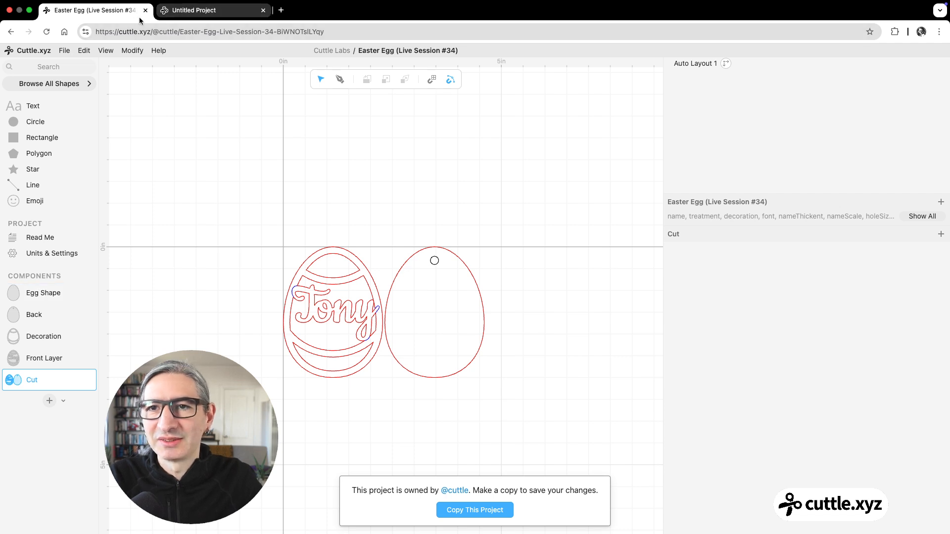
# Step: Check the blank Untitled Project, and copy the Egg Shape component from the Easter Egg template
pyautogui.click(179, 13)
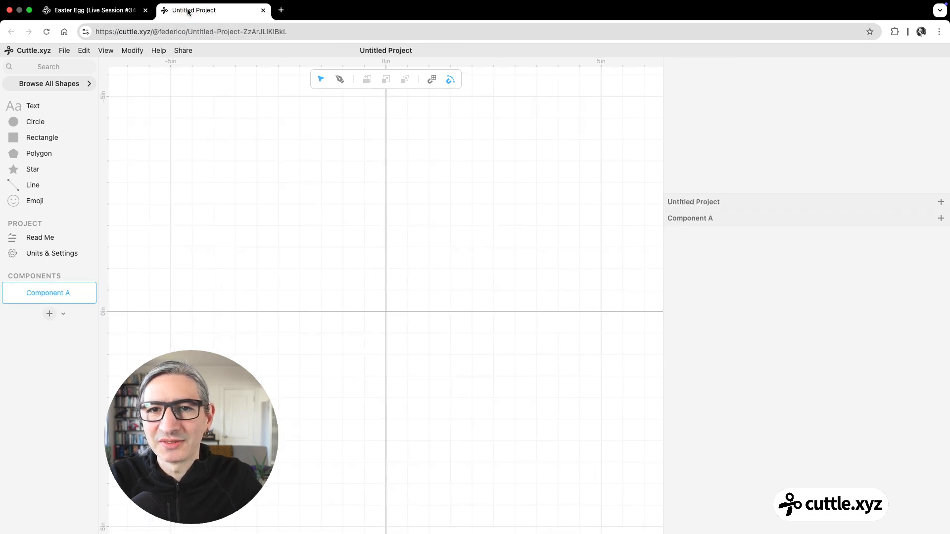
pyautogui.click(72, 10)
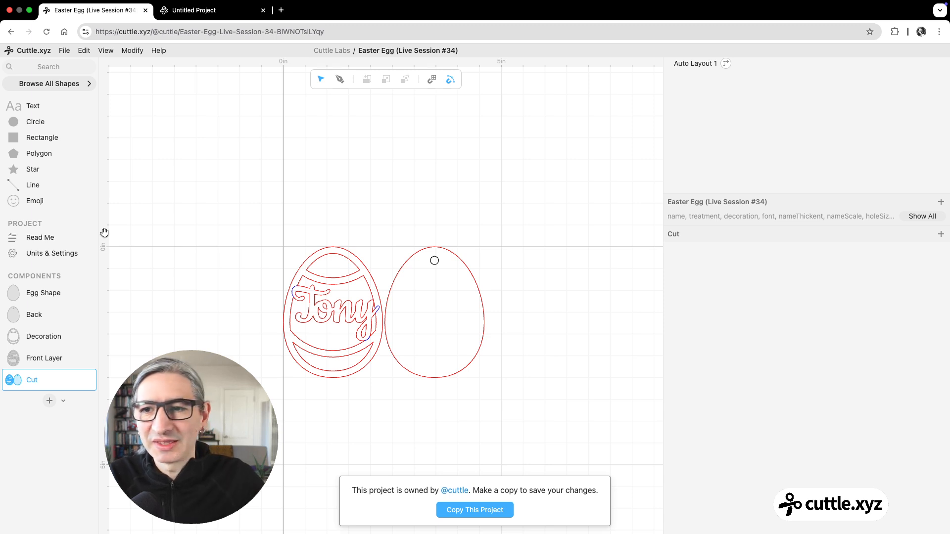
pyautogui.click(48, 293)
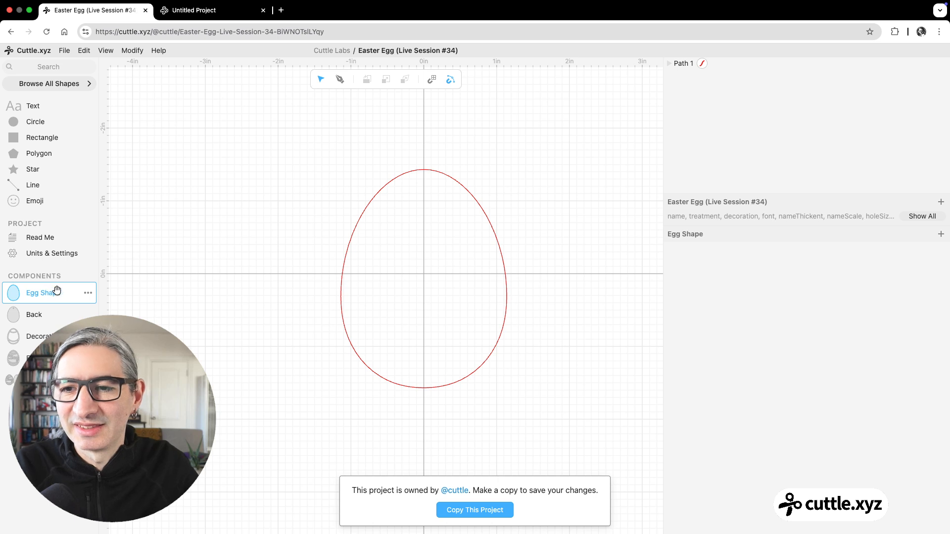
pyautogui.click(87, 294)
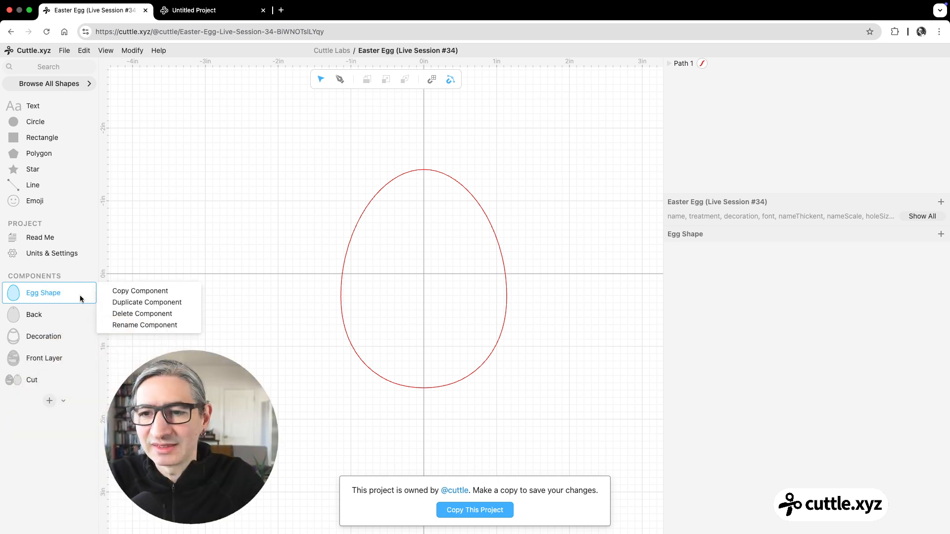
pyautogui.click(141, 292)
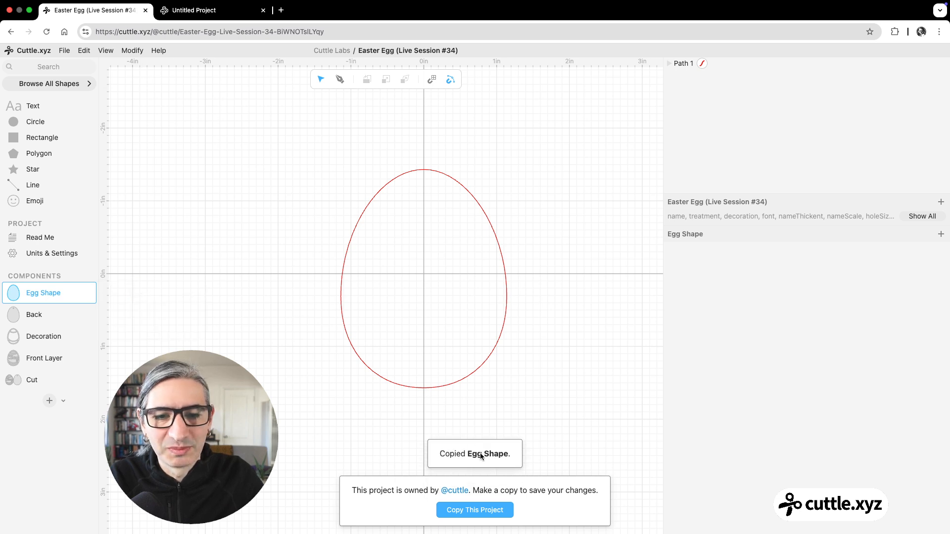
# Step: Paste the copied Egg Shape component into Untitled Project and move it above Component A
pyautogui.click(226, 12)
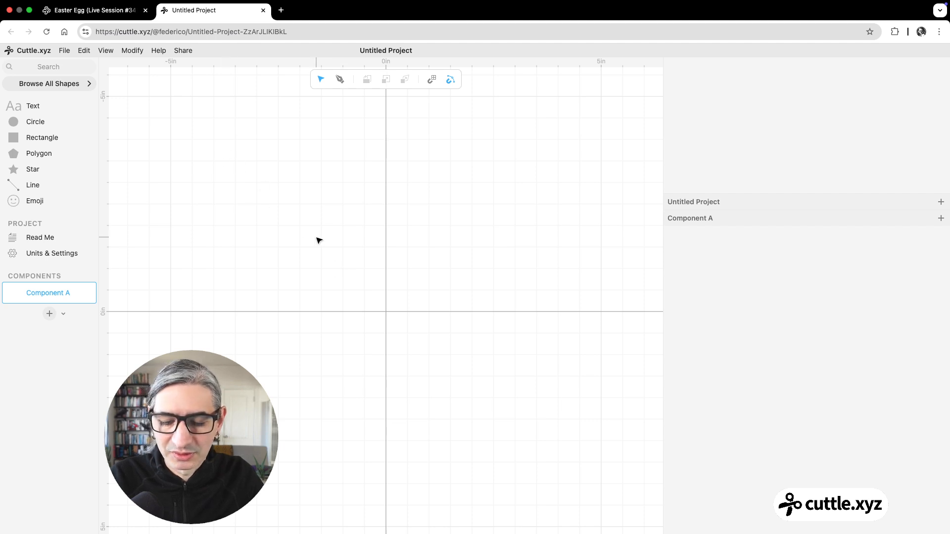
pyautogui.press('super+v')
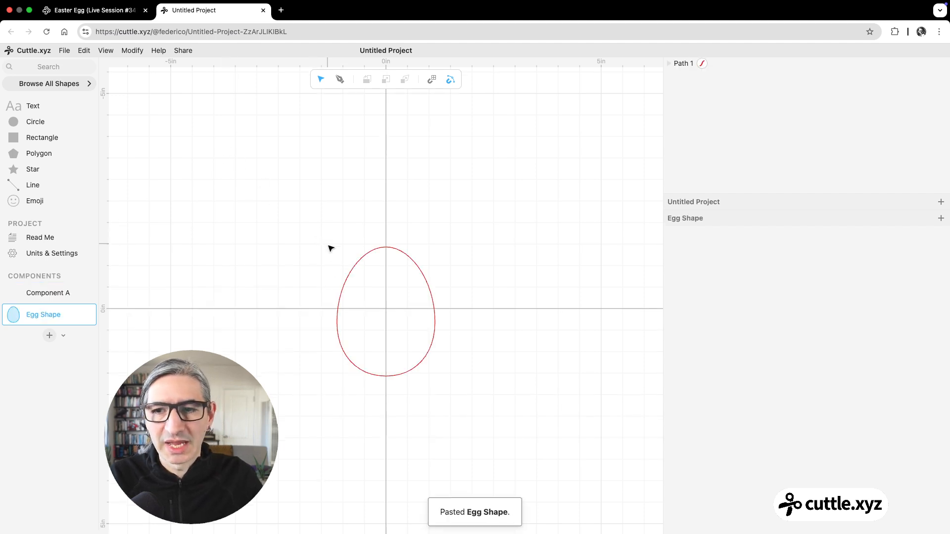
pyautogui.moveTo(47, 316)
pyautogui.mouseDown()
pyautogui.moveTo(47, 289)
pyautogui.moveTo(56, 307)
pyautogui.mouseUp()
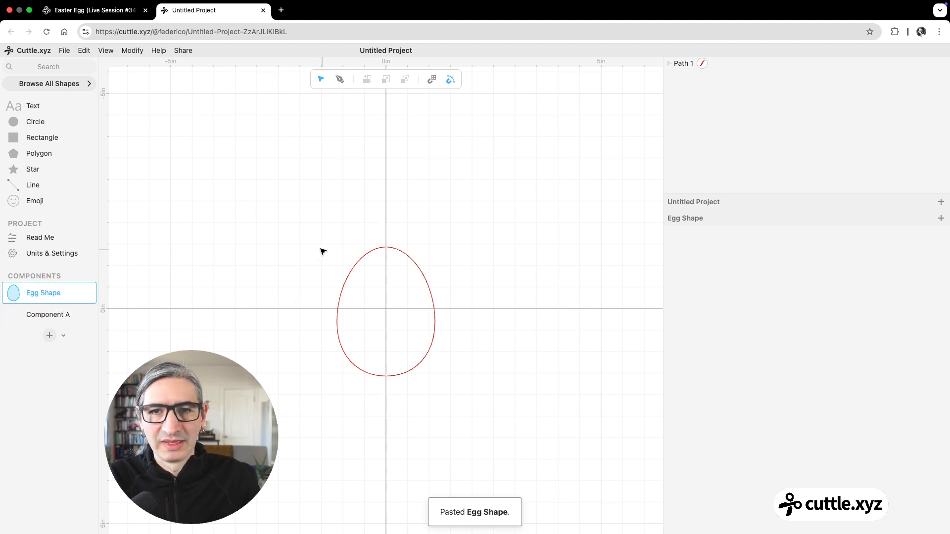
# Step: Rename the untitled project as Easter Egg Designs
pyautogui.scroll(2, 367, 285)
pyautogui.scroll(1, 367, 285)
pyautogui.click(382, 51)
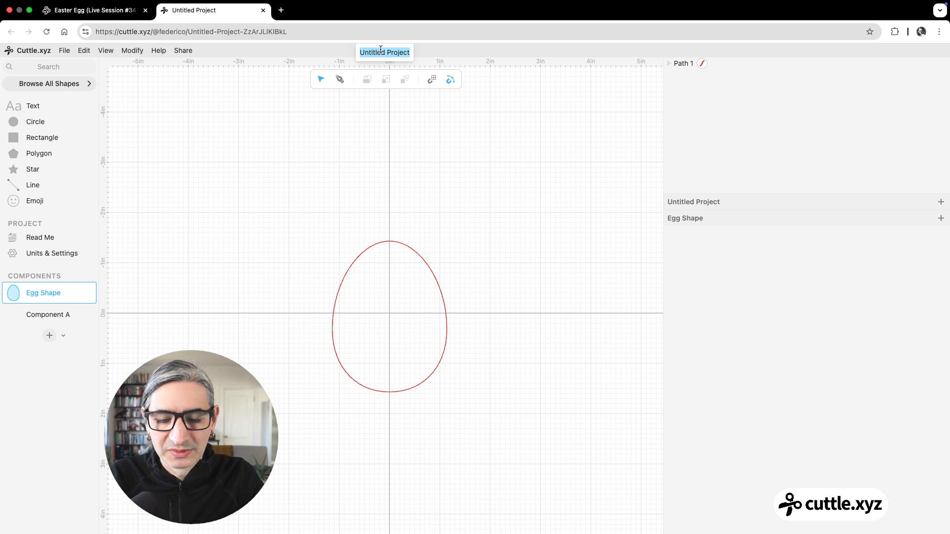
pyautogui.write('Easter E')
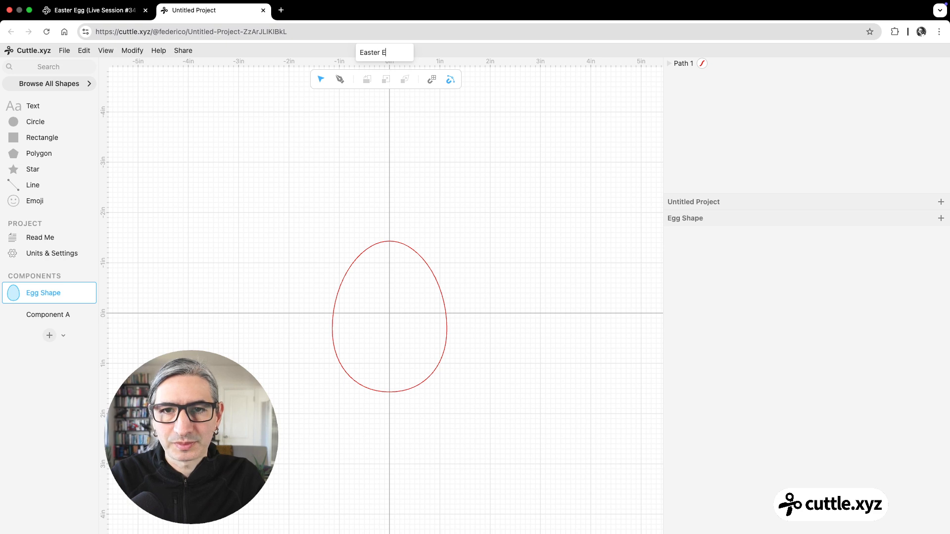
pyautogui.write('gg Designs')
pyautogui.press('Return')
# Step: Inspect the pasted egg path's size and stroke settings, and compare it with the Egg Shape in the original template
pyautogui.moveTo(279, 222); pyautogui.dragTo(462, 338)
pyautogui.scroll(3, 462, 346)
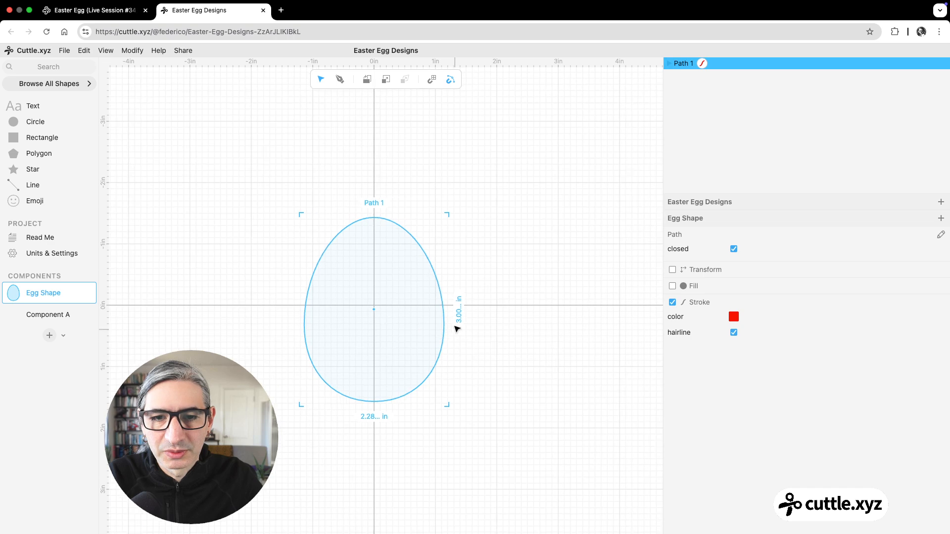
pyautogui.click(172, 332)
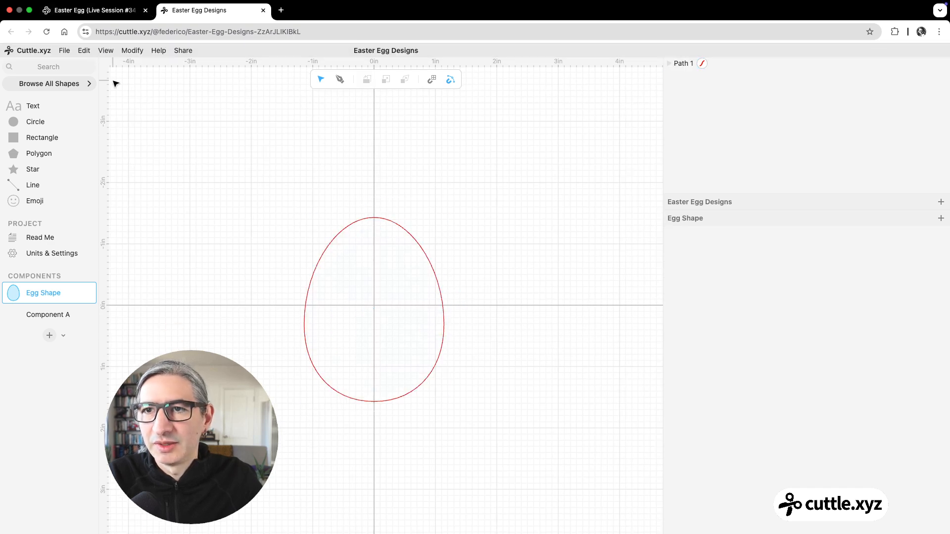
pyautogui.click(99, 9)
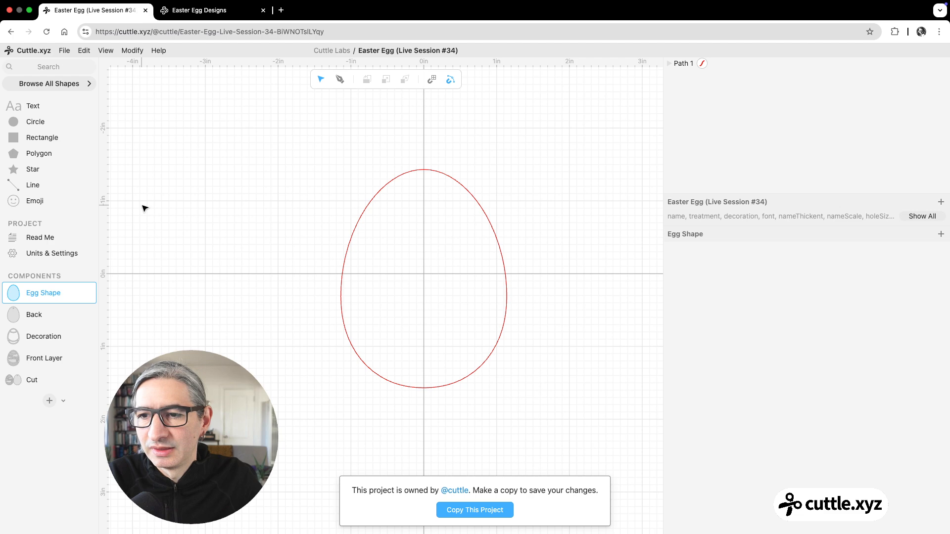
pyautogui.click(186, 11)
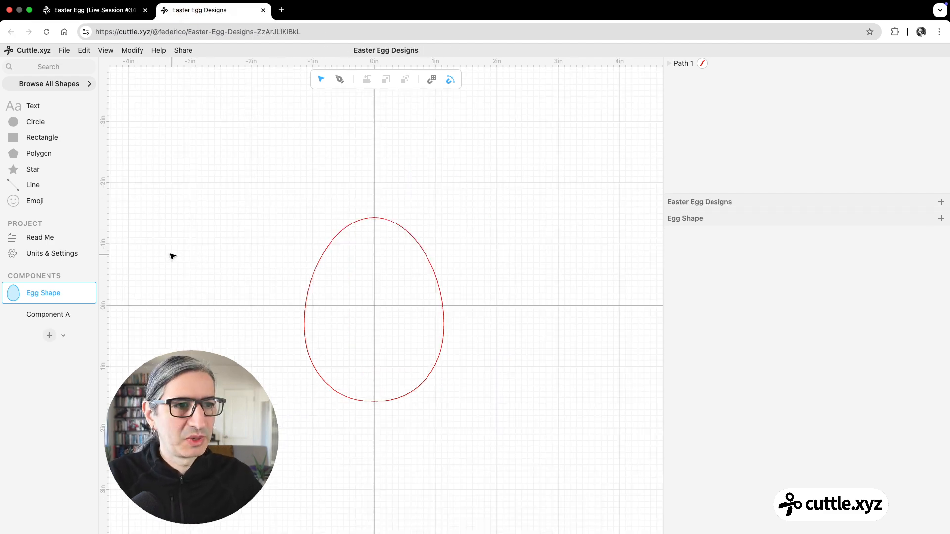
# Step: Rename Component A as Decoration
pyautogui.click(51, 315)
pyautogui.click(53, 315)
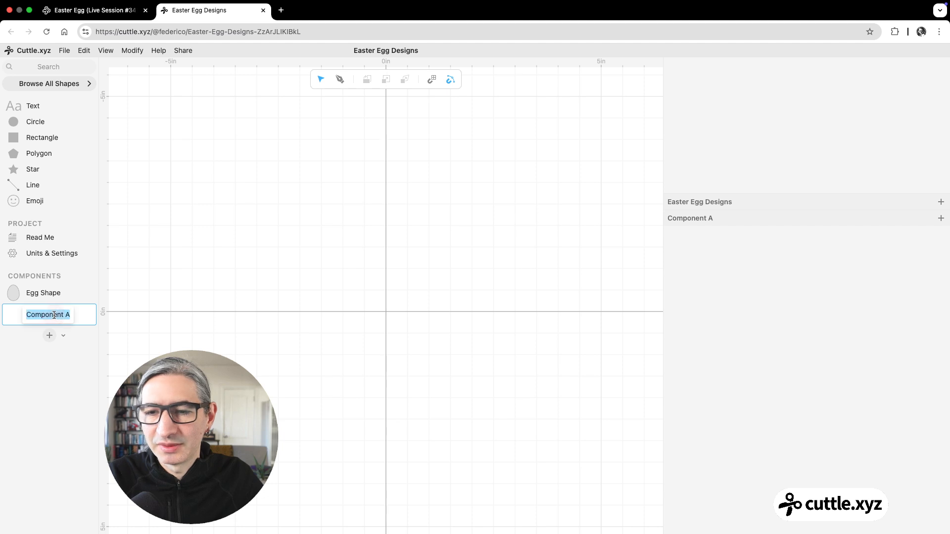
pyautogui.write('Decorati')
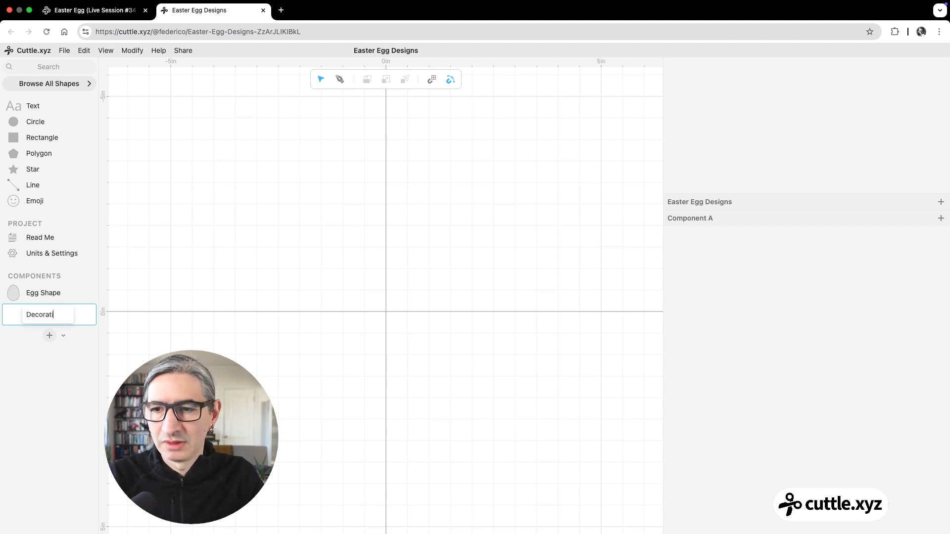
pyautogui.write('on')
pyautogui.press('Return')
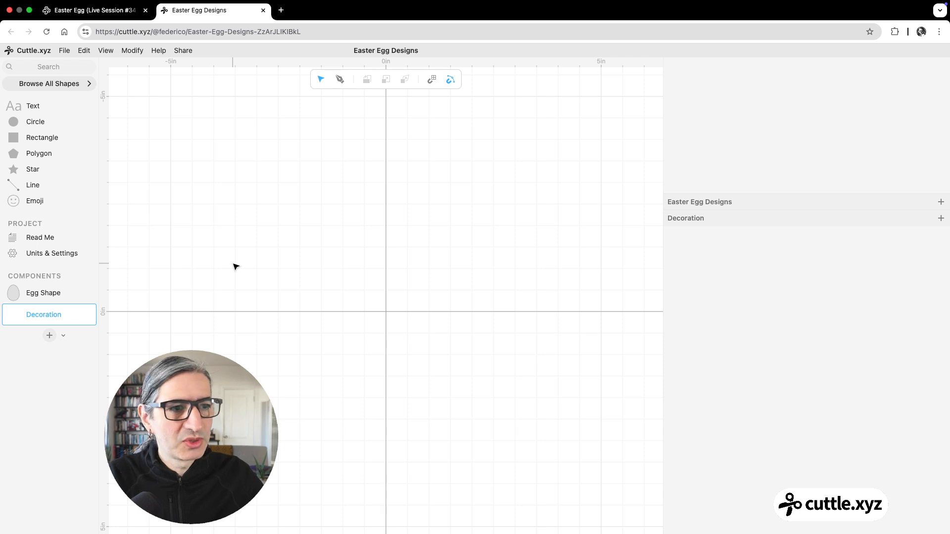
# Step: Place the Egg Shape at the origin of the Decoration component and give it a non-hairline stroke with width 0.15
pyautogui.moveTo(15, 294); pyautogui.dragTo(403, 310)
pyautogui.scroll(5, 391, 323)
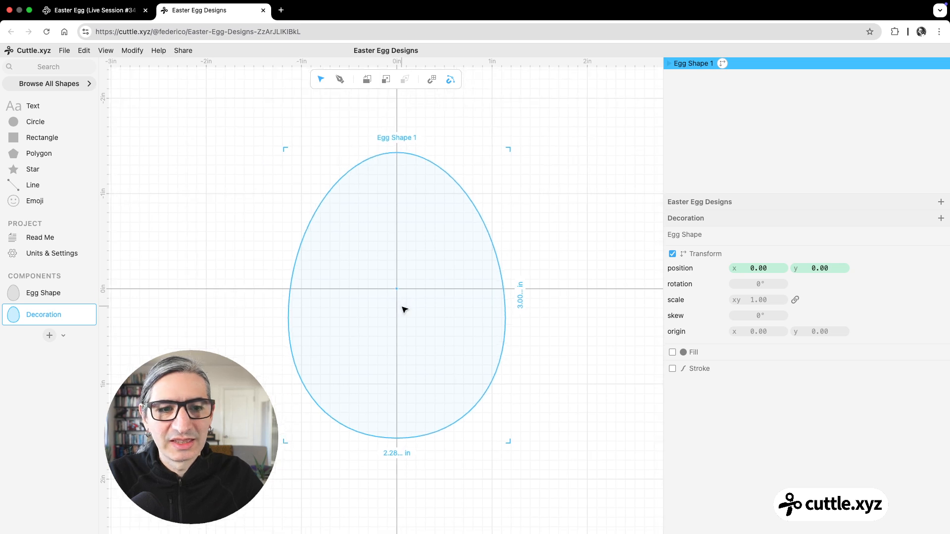
pyautogui.click(672, 370)
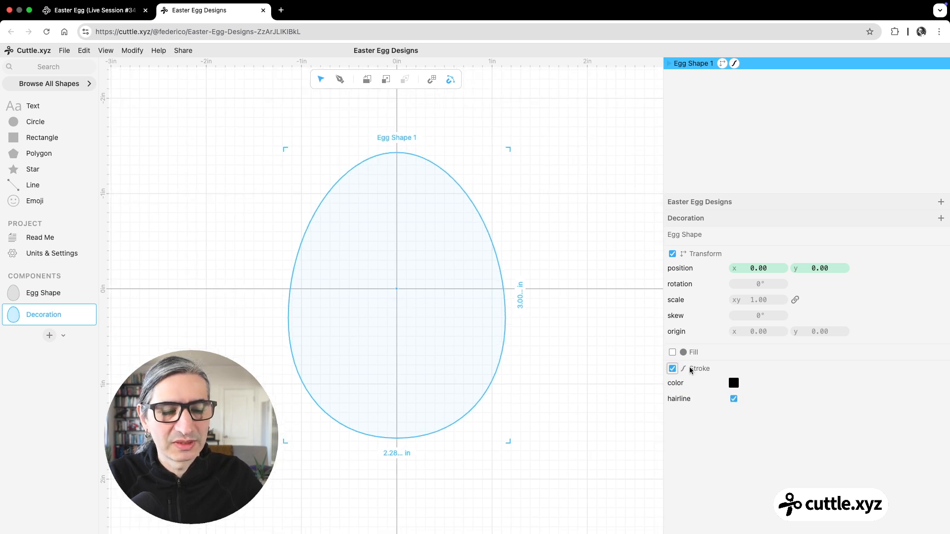
pyautogui.click(733, 399)
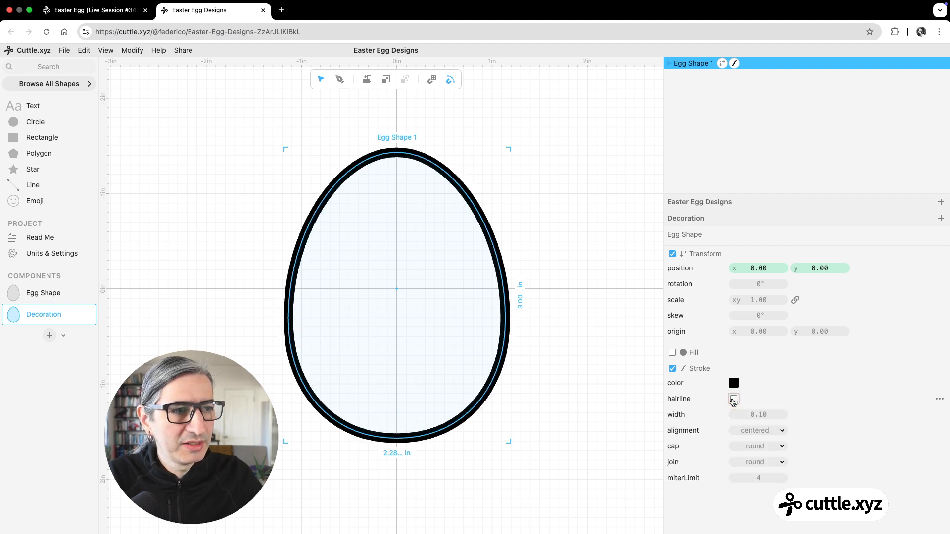
pyautogui.moveTo(757, 414); pyautogui.dragTo(768, 418)
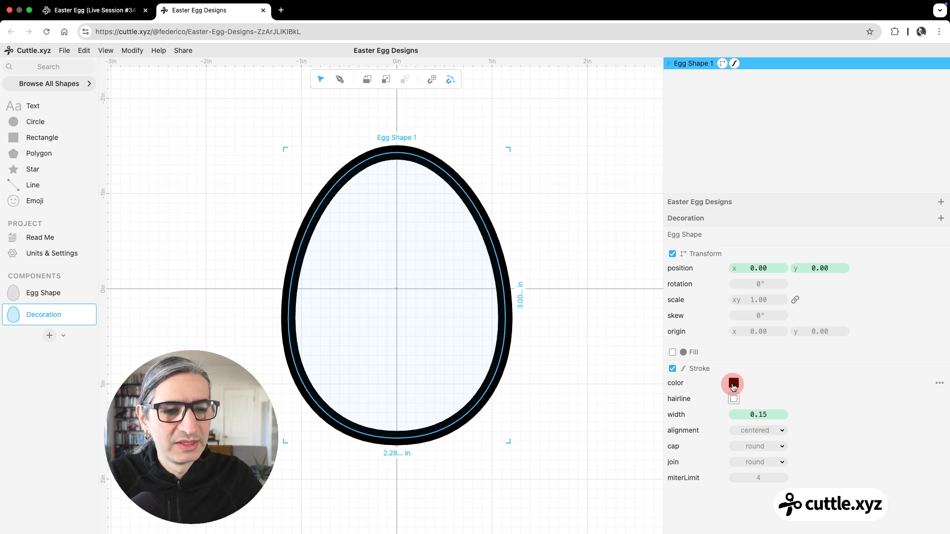
# Step: Colour the egg's stroke red and set its alignment to inner
pyautogui.click(734, 384)
pyautogui.click(809, 366)
pyautogui.click(626, 359)
pyautogui.click(483, 220)
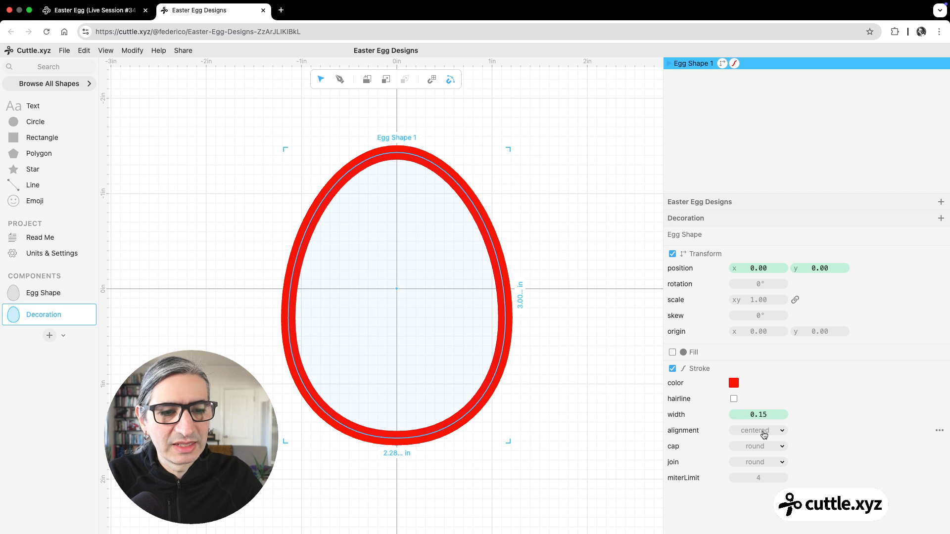
pyautogui.click(764, 434)
pyautogui.click(762, 443)
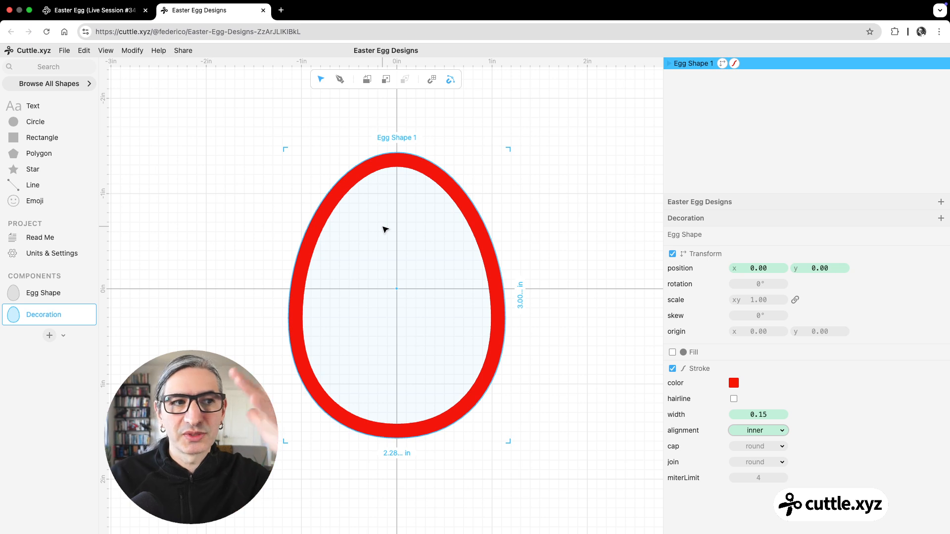
pyautogui.click(268, 213)
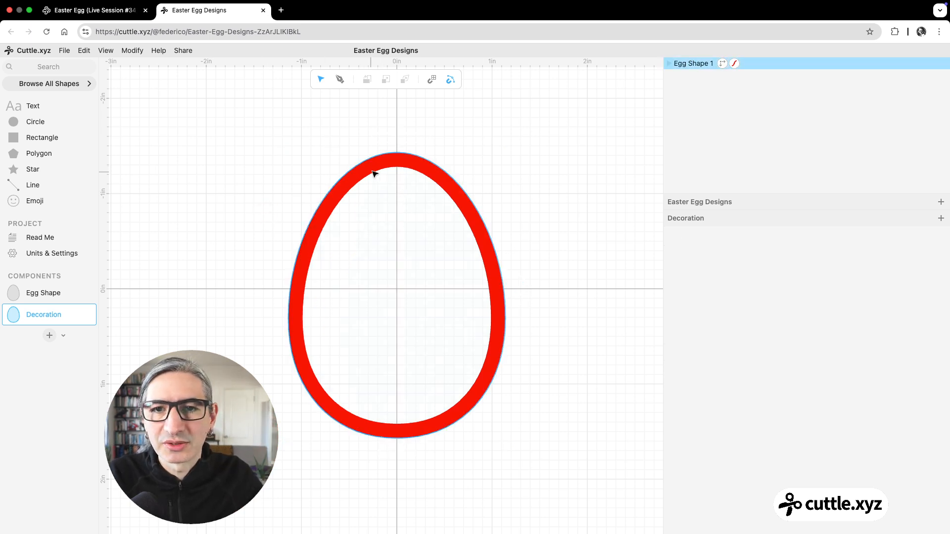
# Step: Apply Flatten to the egg shape with strokeResult enabled, turning the thick stroke into cut outlines
pyautogui.moveTo(293, 147); pyautogui.dragTo(350, 205)
pyautogui.click(277, 158)
pyautogui.moveTo(307, 148); pyautogui.dragTo(503, 355)
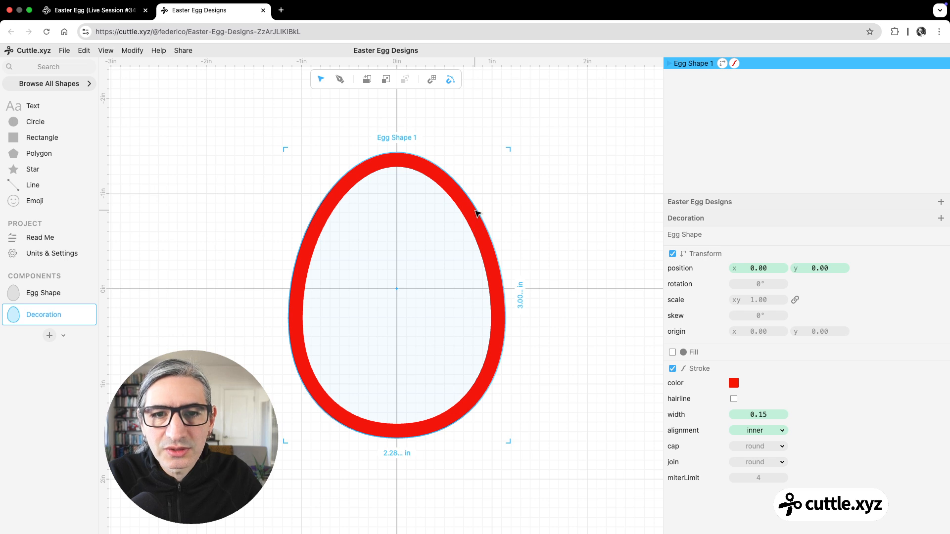
pyautogui.click(141, 51)
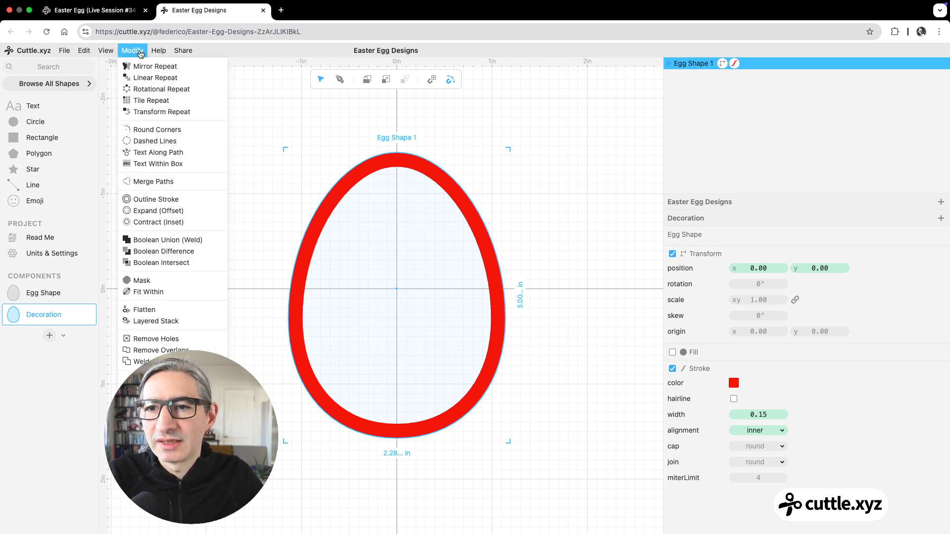
pyautogui.click(164, 315)
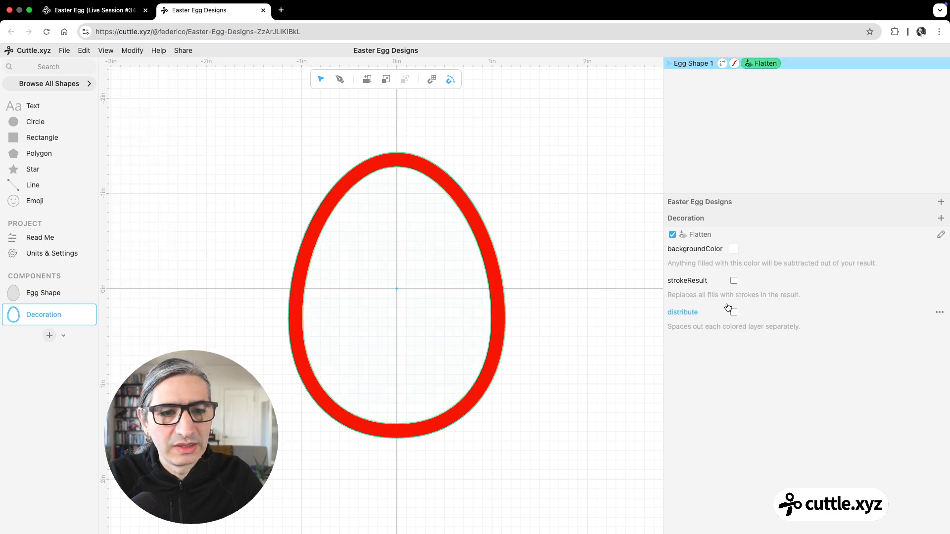
pyautogui.click(733, 281)
pyautogui.click(553, 280)
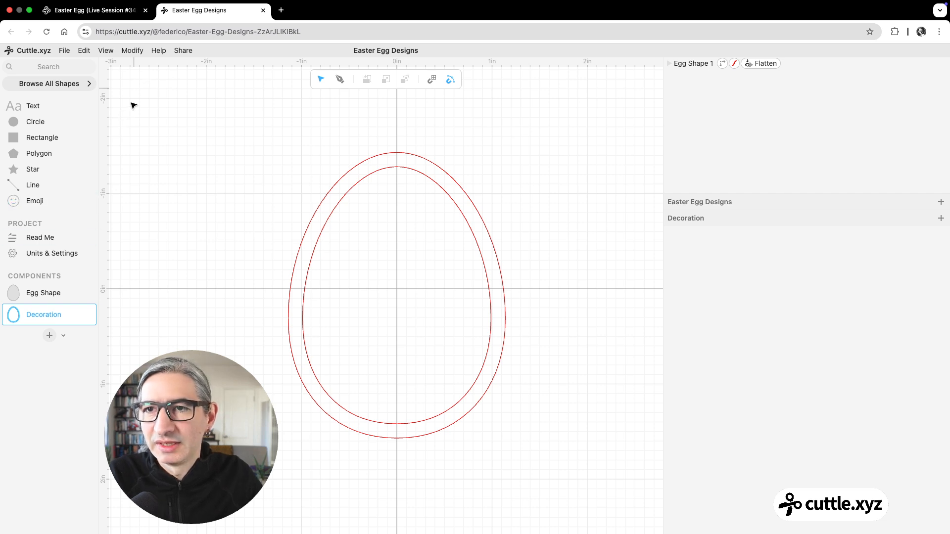
# Step: Create a new component named Front and place the Decoration component at its origin
pyautogui.click(49, 336)
pyautogui.write('Front')
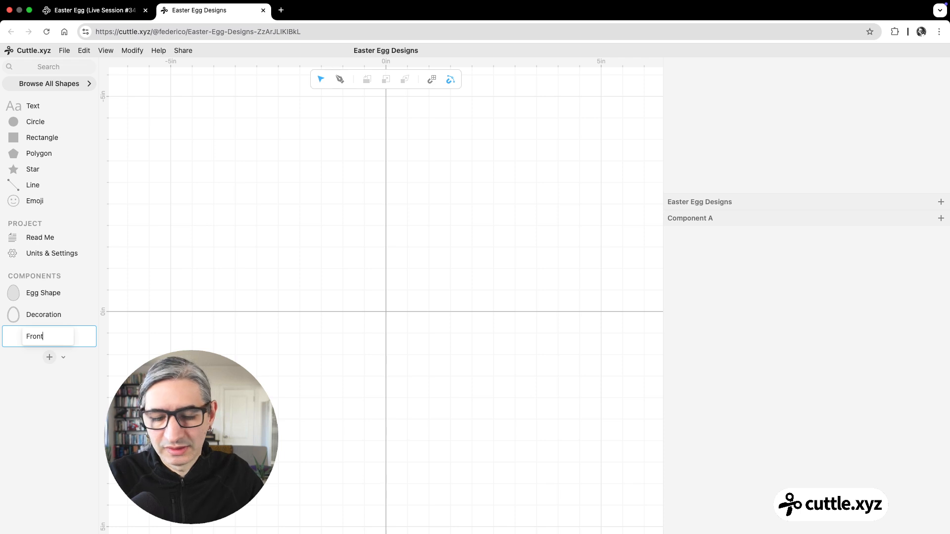
pyautogui.press('Return')
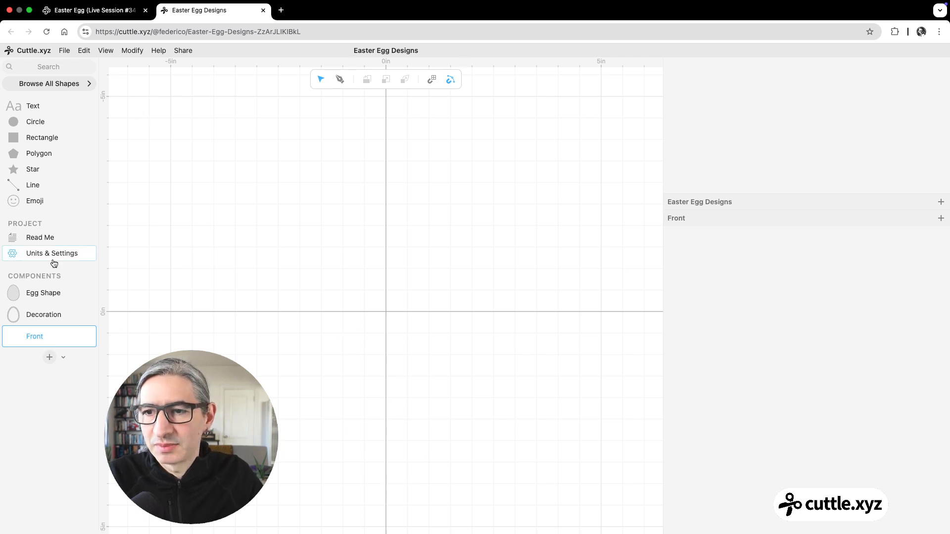
pyautogui.moveTo(13, 314); pyautogui.dragTo(390, 309)
pyautogui.scroll(5, 390, 309)
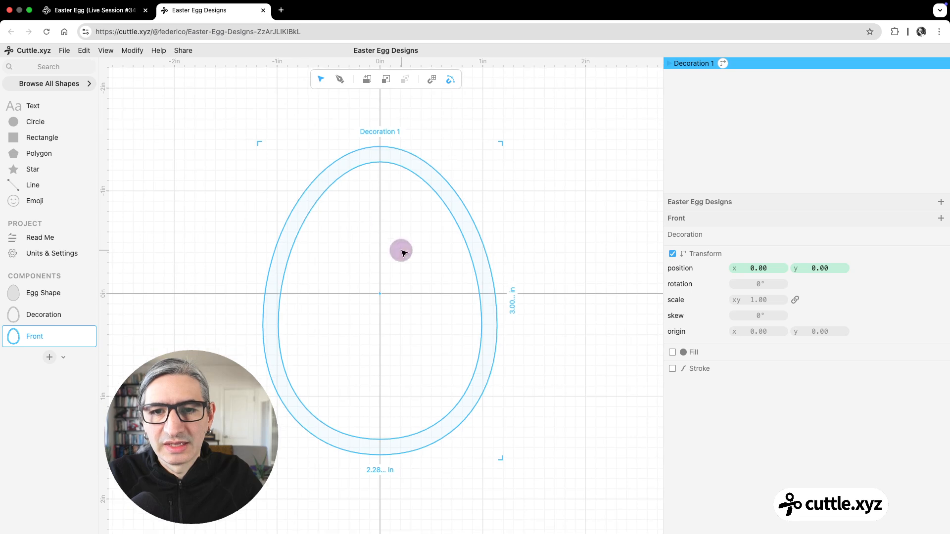
# Step: Find the Connected Text shape, place it at the egg's origin and set its size to 28 pt
pyautogui.click(48, 66)
pyautogui.write('co')
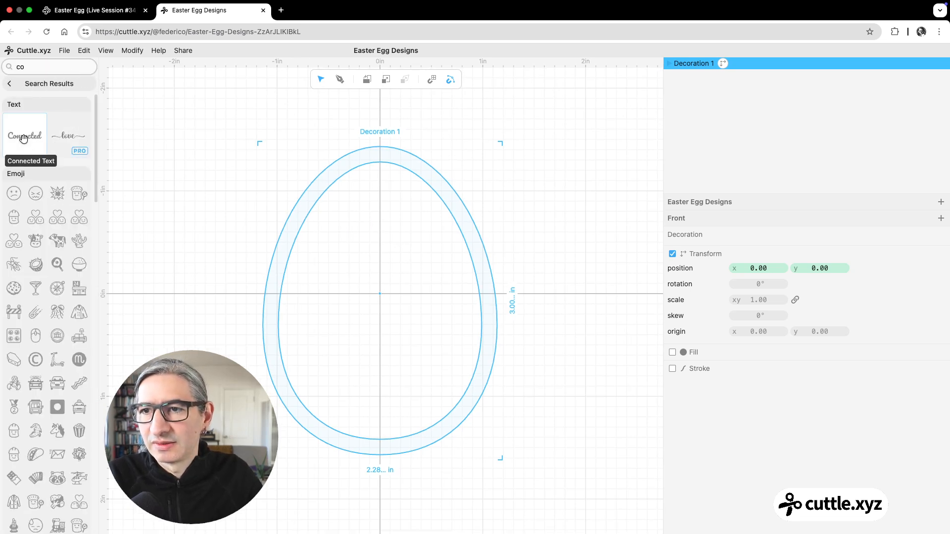
pyautogui.moveTo(25, 138); pyautogui.dragTo(380, 294)
pyautogui.click(13, 84)
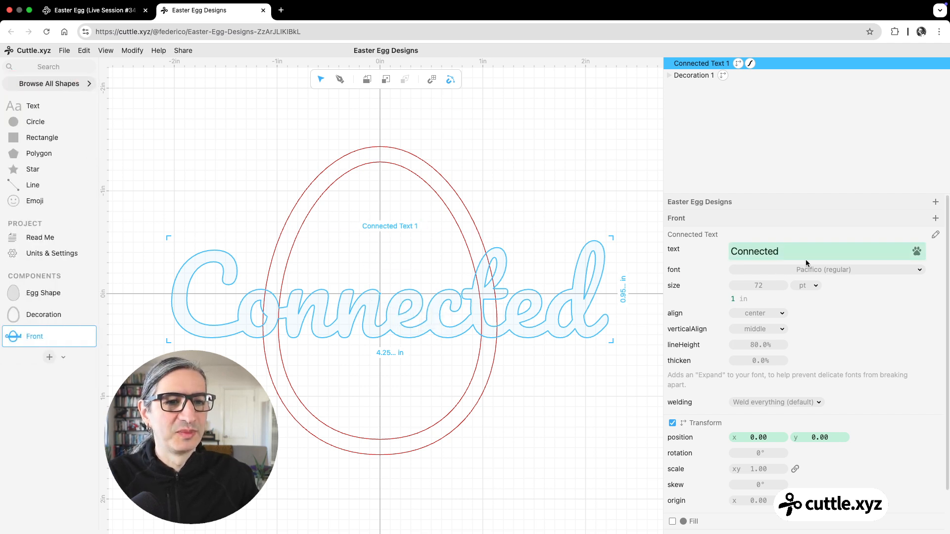
pyautogui.moveTo(761, 289); pyautogui.dragTo(686, 297)
pyautogui.click(537, 307)
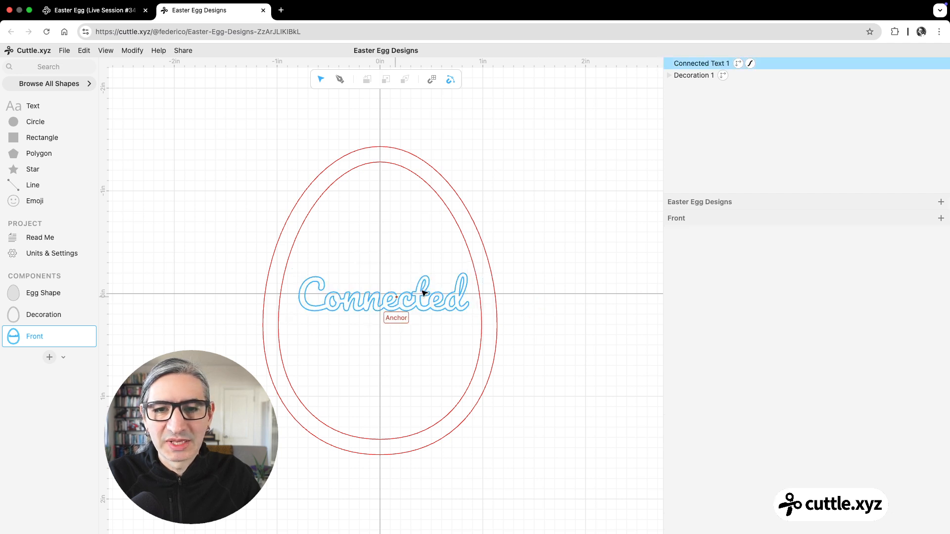
# Step: Replace the connected text's wording with the person's first name
pyautogui.click(698, 64)
pyautogui.doubleClick(787, 248)
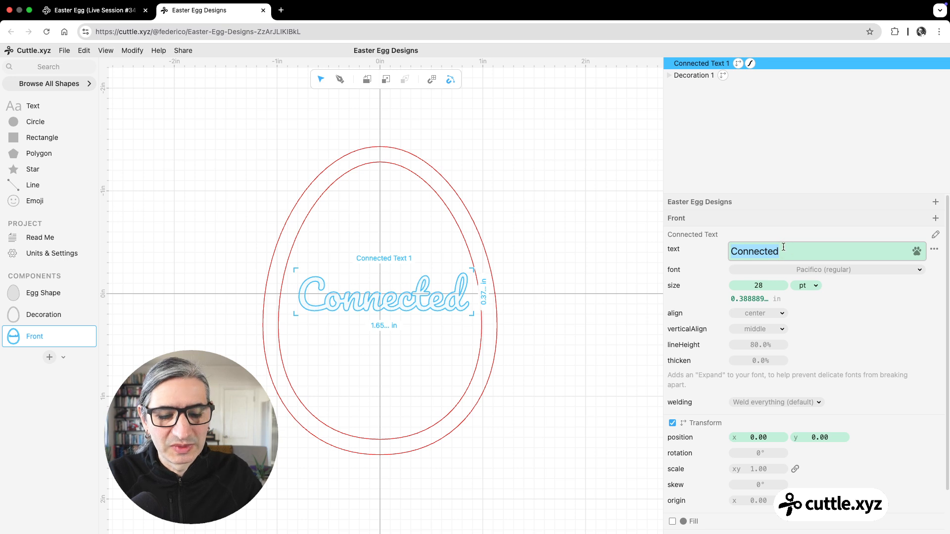
pyautogui.write('Lisa')
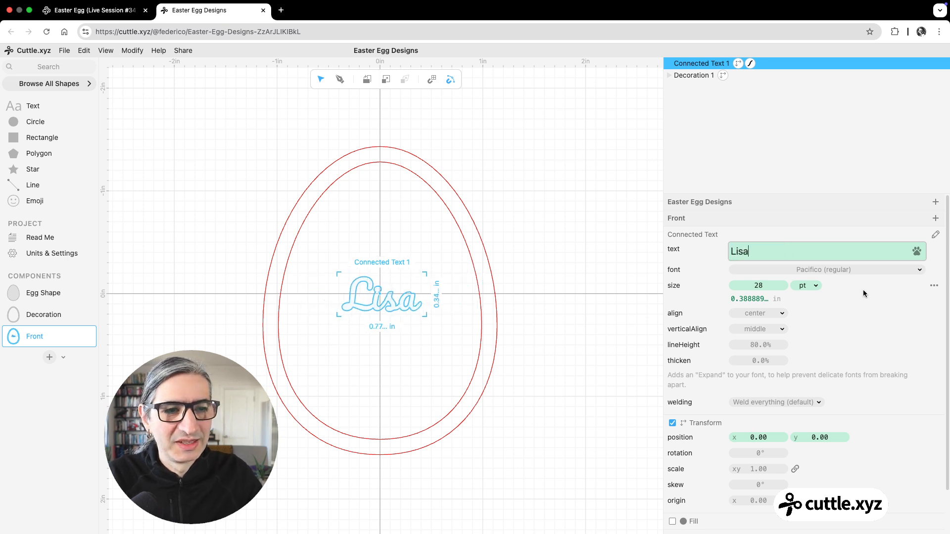
# Step: Set the name text's font to Cookie (regular) and thicken it by 1.2%
pyautogui.click(865, 270)
pyautogui.click(814, 83)
pyautogui.write('co')
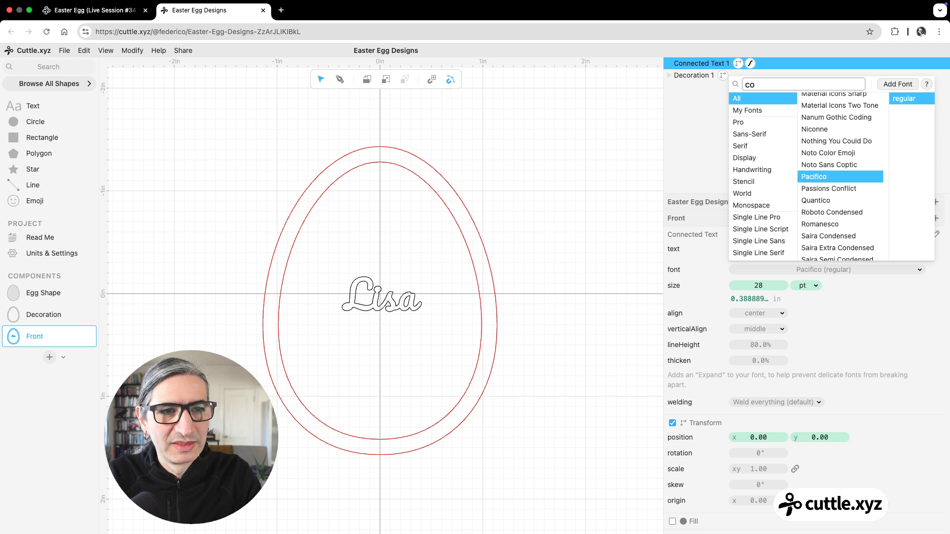
pyautogui.write('ok')
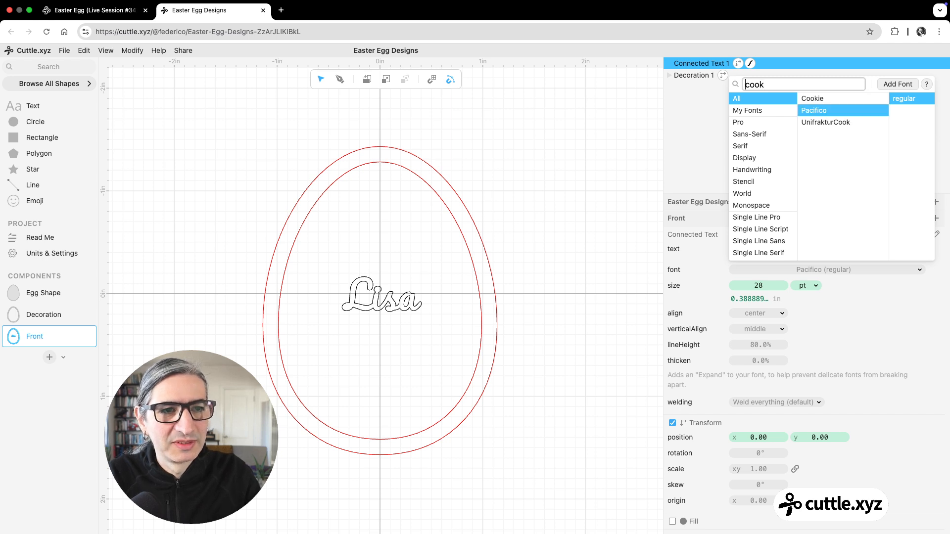
pyautogui.click(812, 101)
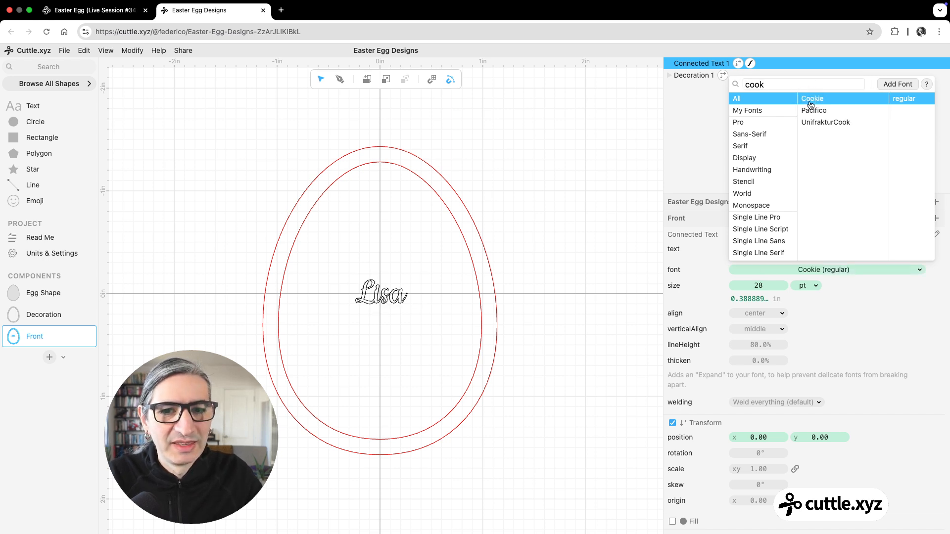
pyautogui.click(616, 313)
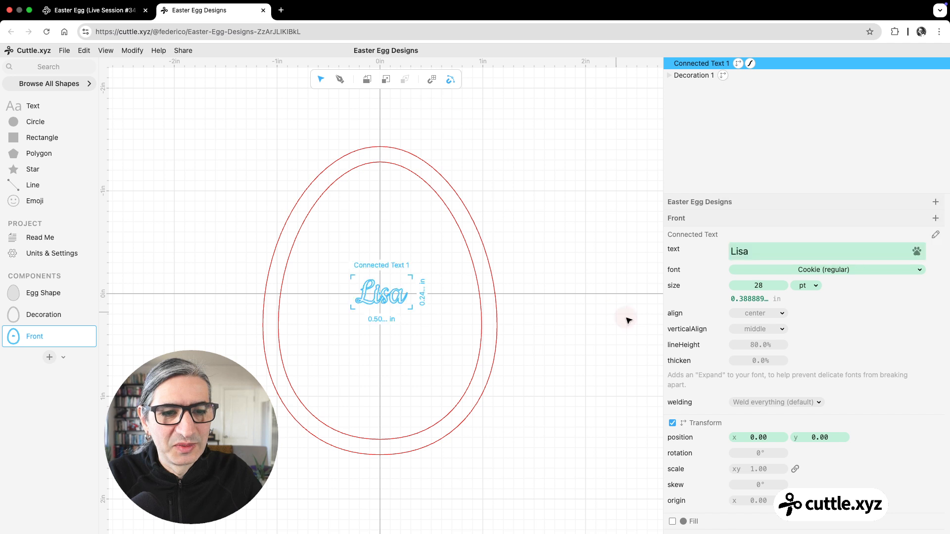
pyautogui.moveTo(761, 360); pyautogui.dragTo(783, 360)
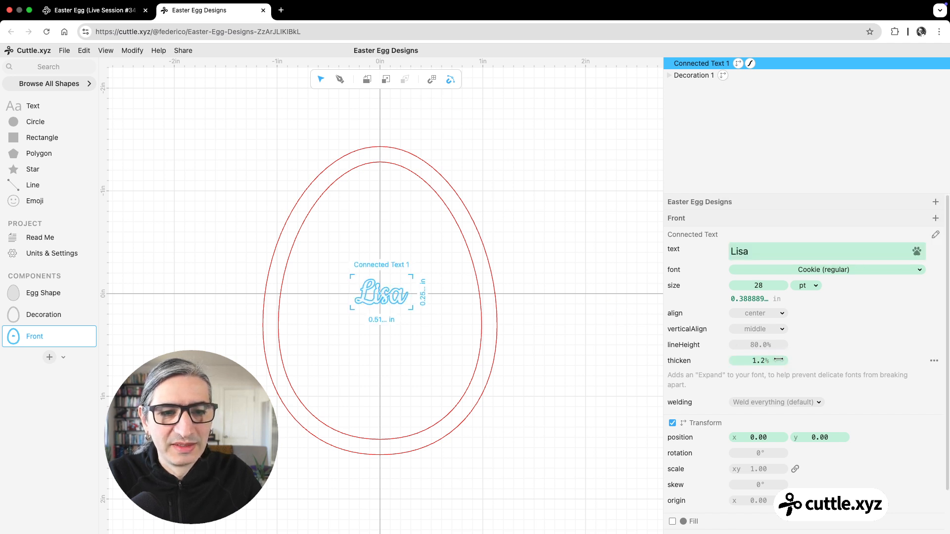
pyautogui.click(502, 267)
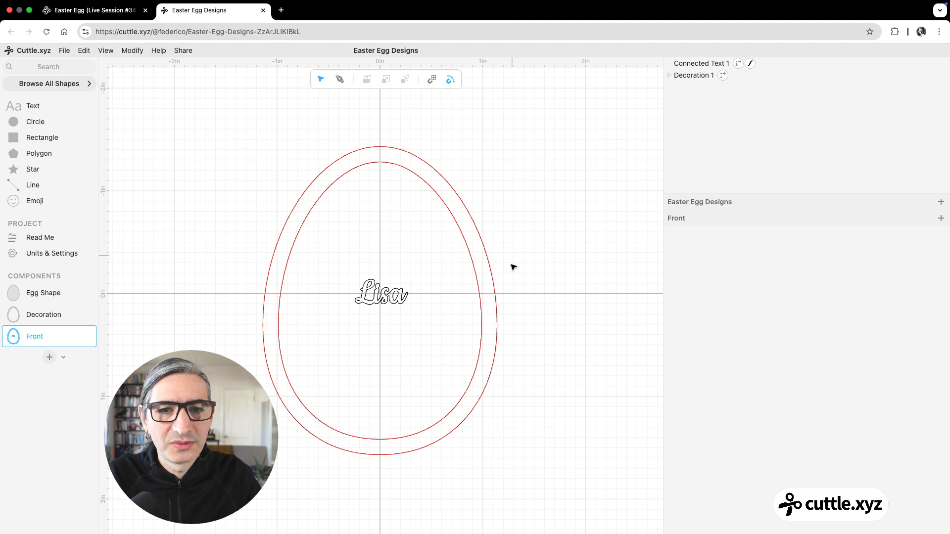
# Step: Apply Fit Within to the name text and the egg decoration together so the name fills the inner outline
pyautogui.moveTo(248, 138); pyautogui.dragTo(533, 415)
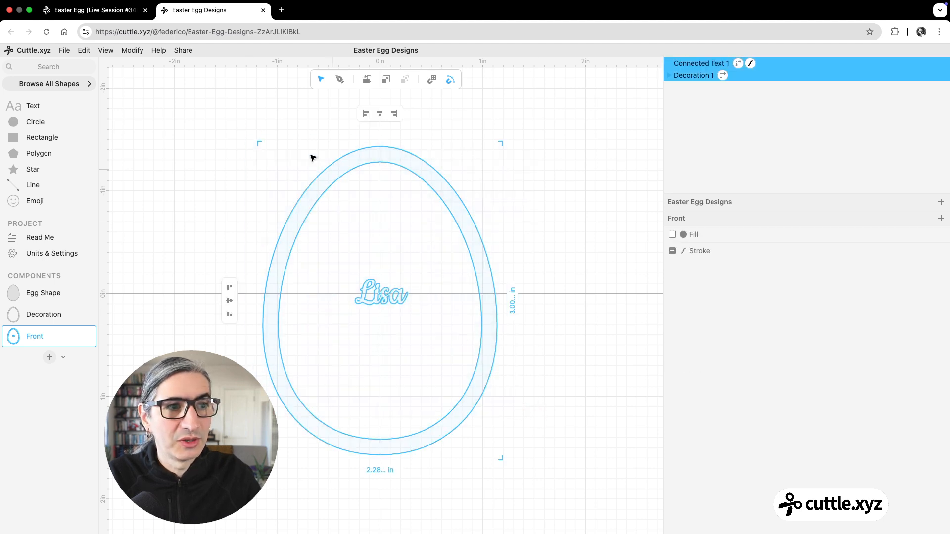
pyautogui.click(132, 51)
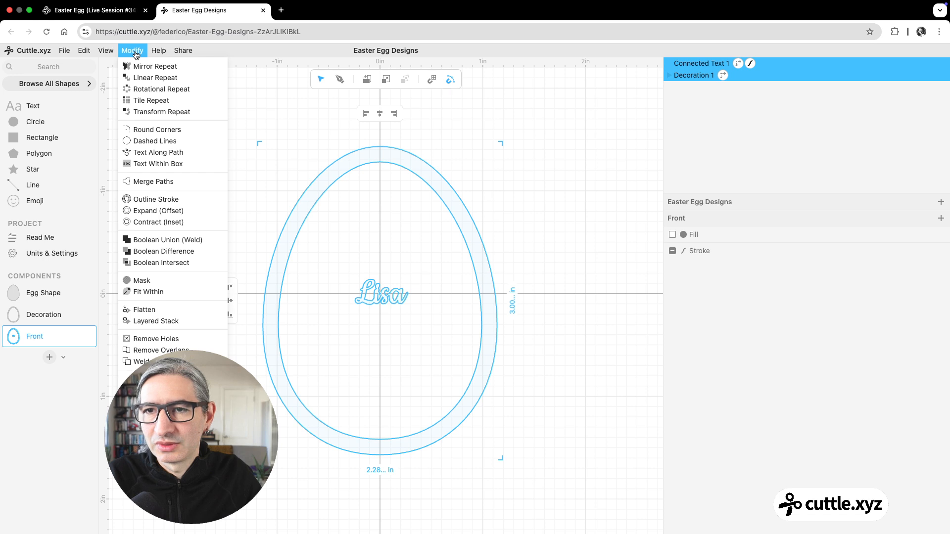
pyautogui.click(197, 295)
pyautogui.click(600, 314)
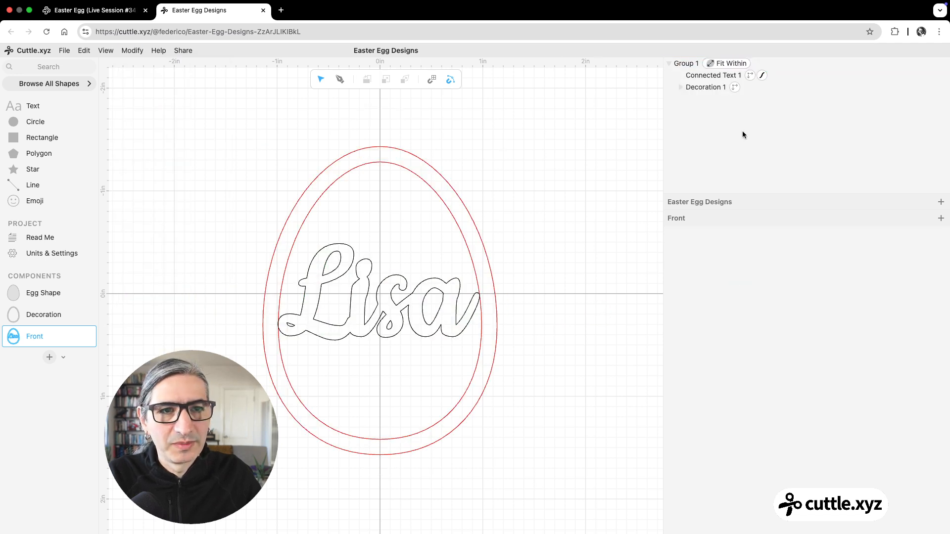
# Step: Change the name text's stroke colour to red to match the egg outlines
pyautogui.click(763, 75)
pyautogui.click(733, 250)
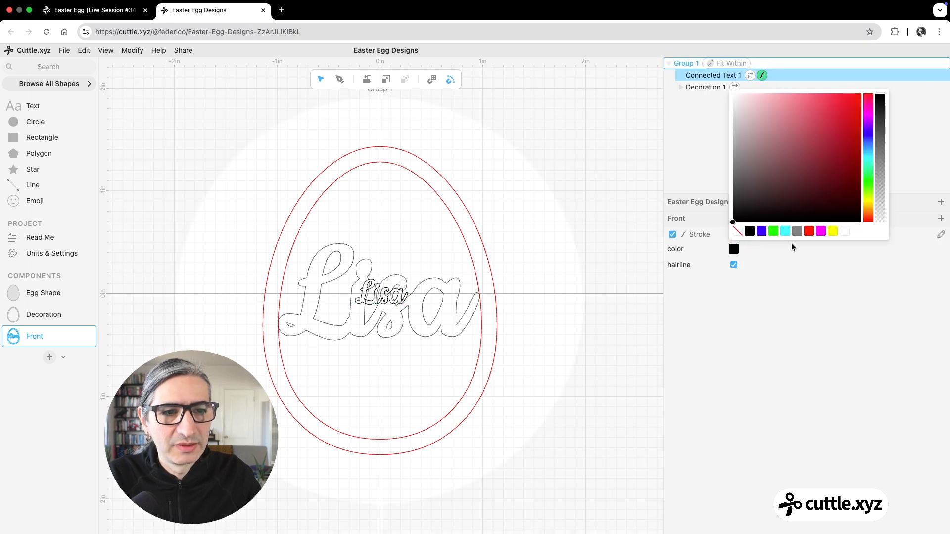
pyautogui.click(809, 231)
pyautogui.click(605, 267)
pyautogui.click(601, 268)
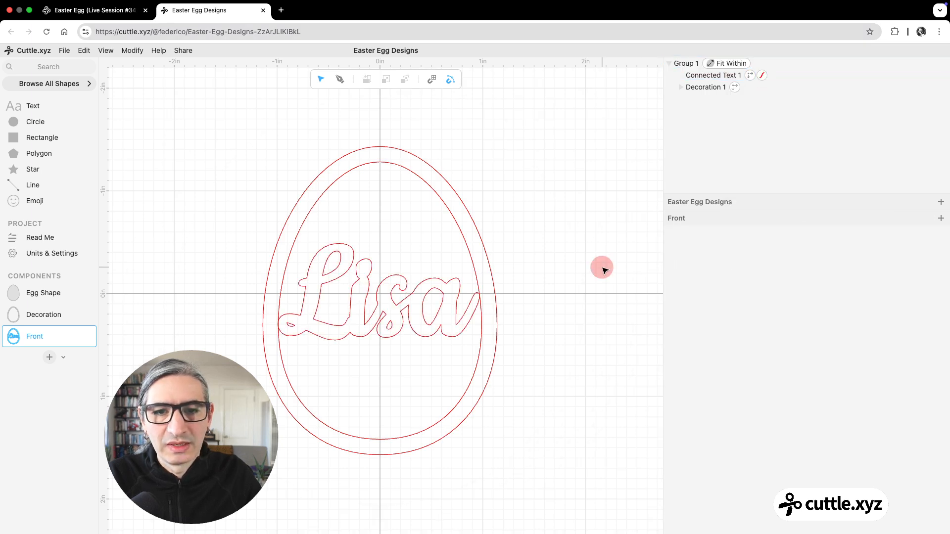
# Step: Increase the Fit Within scale until both ends of the name overlap the egg's border ring
pyautogui.click(497, 309)
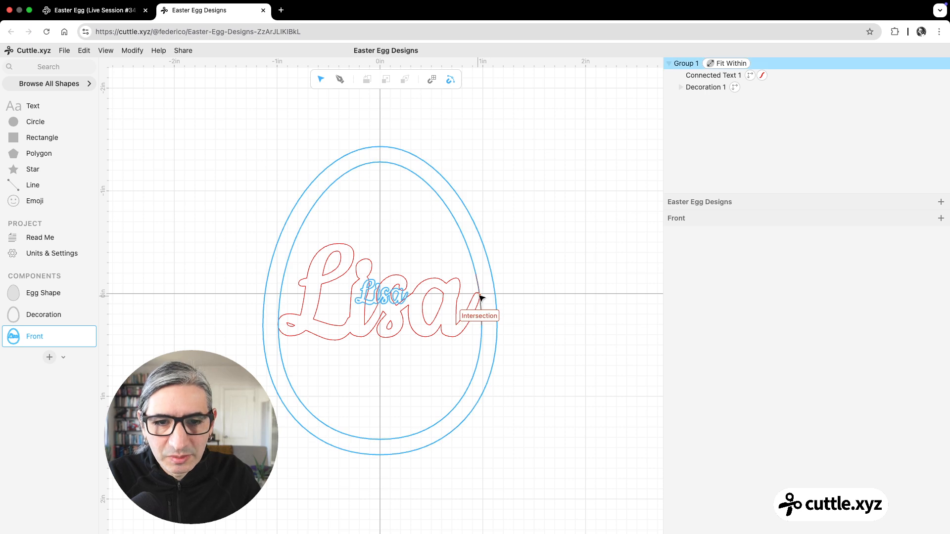
pyautogui.click(482, 299)
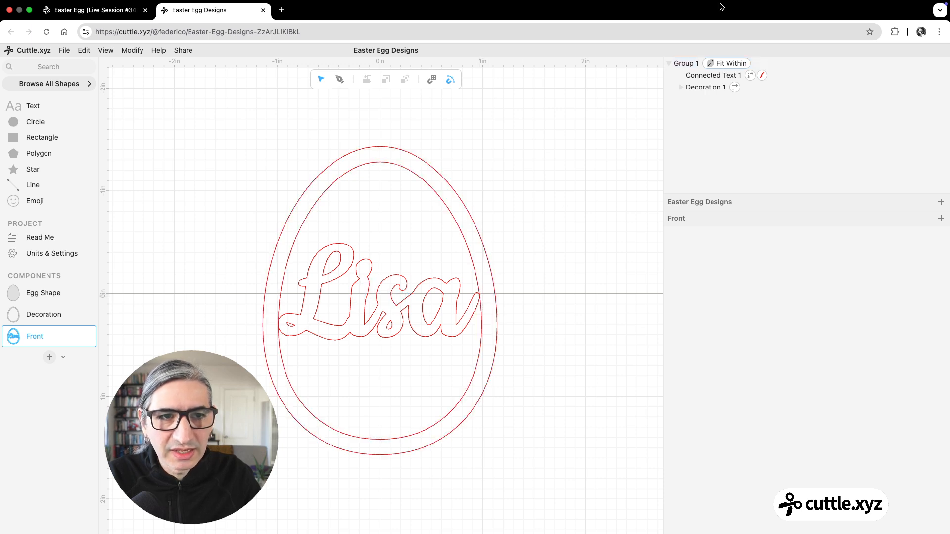
pyautogui.click(718, 65)
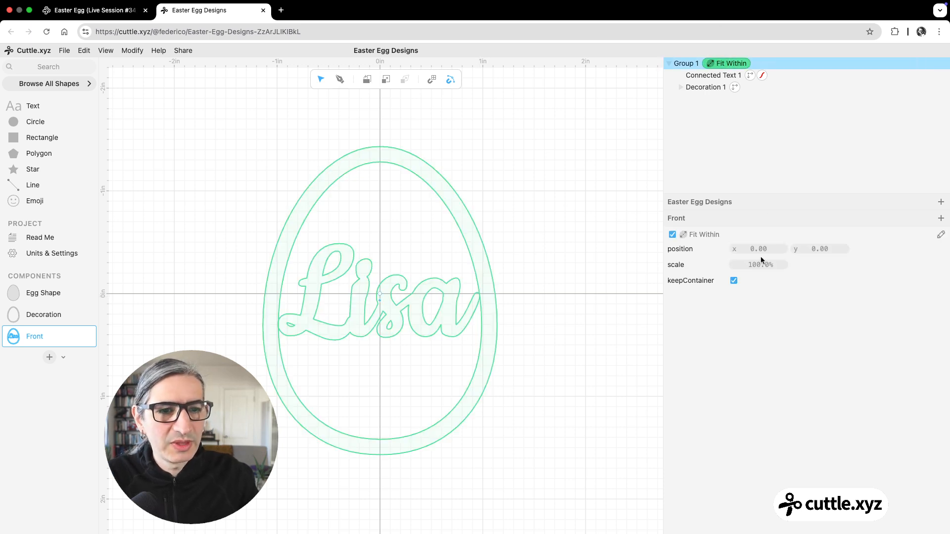
pyautogui.moveTo(760, 264); pyautogui.dragTo(869, 265)
pyautogui.click(539, 272)
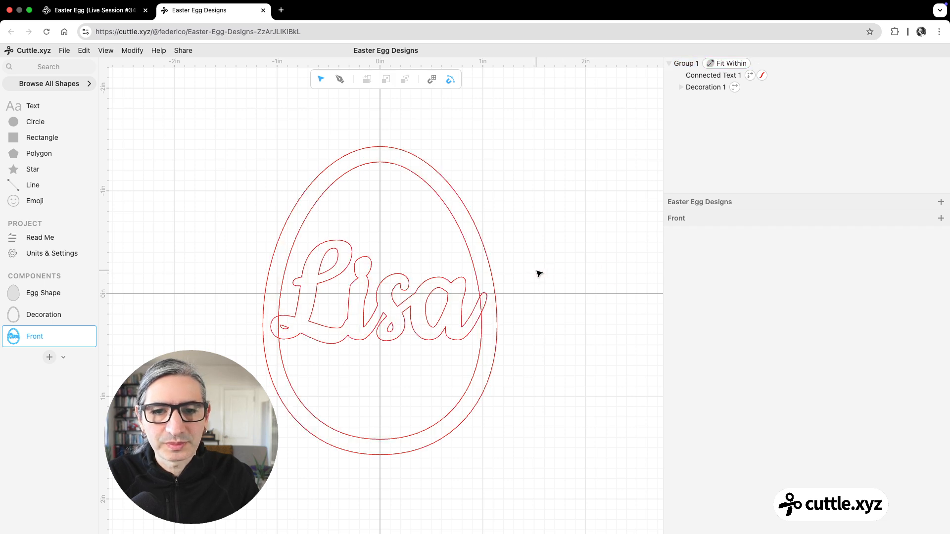
pyautogui.scroll(2, 538, 363)
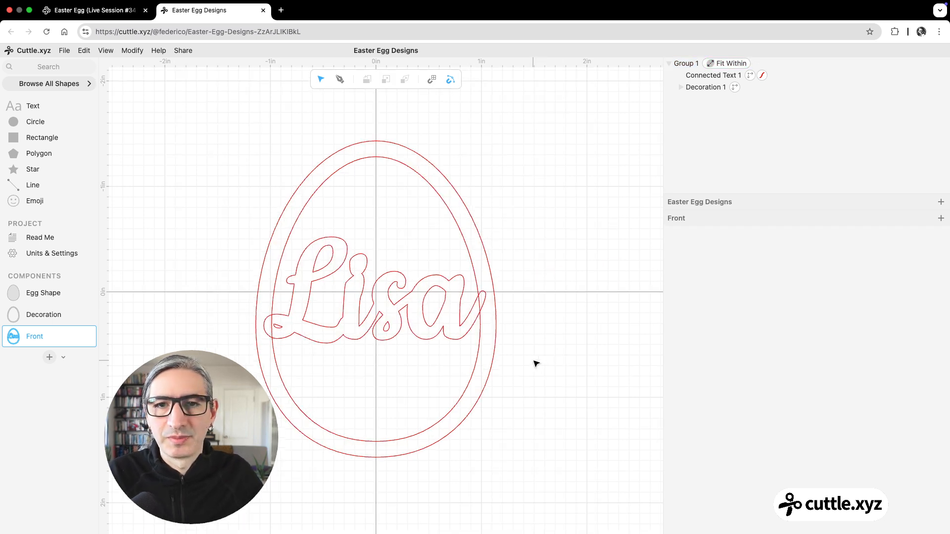
# Step: Open the Front Layer component in the Easter Egg (Live Session #34) template project and inspect its Use Treatment modifier
pyautogui.moveTo(539, 335); pyautogui.dragTo(547, 339)
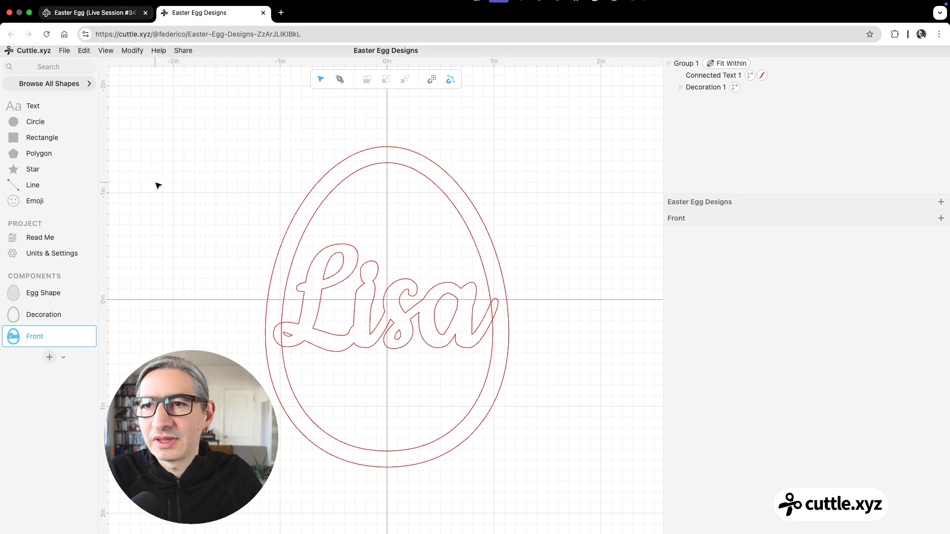
pyautogui.click(92, 10)
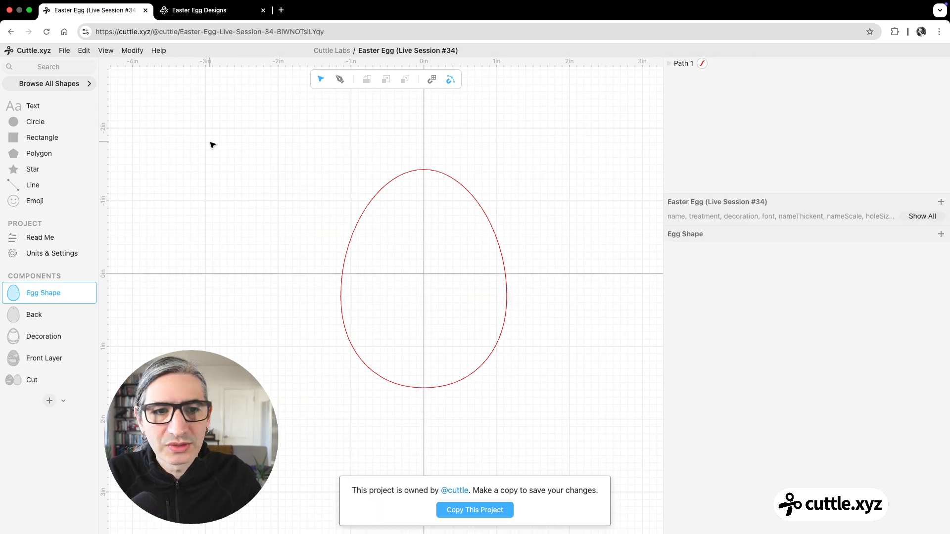
pyautogui.click(40, 357)
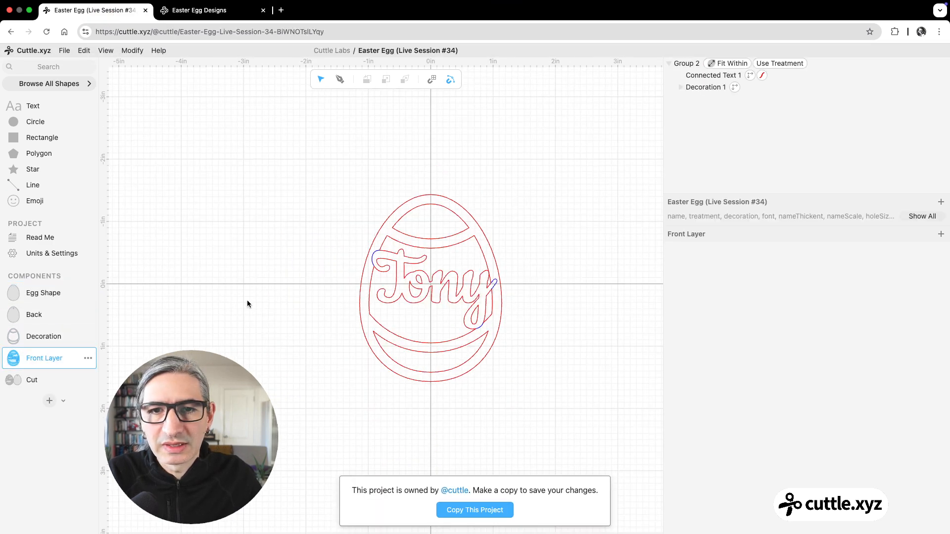
pyautogui.click(771, 64)
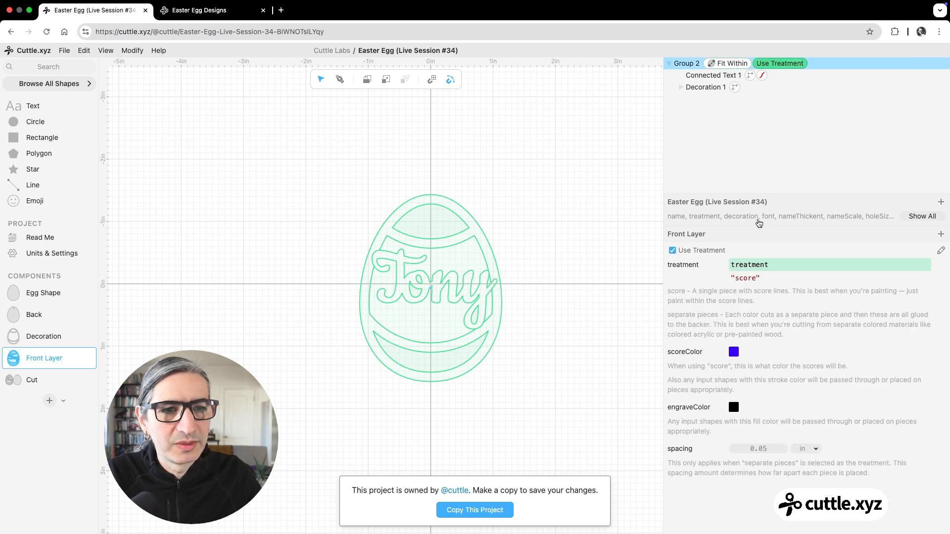
# Step: Show all of the template's parameters and compare the "separate pieces" treatment with the "score" treatment
pyautogui.click(915, 216)
pyautogui.click(778, 238)
pyautogui.click(764, 248)
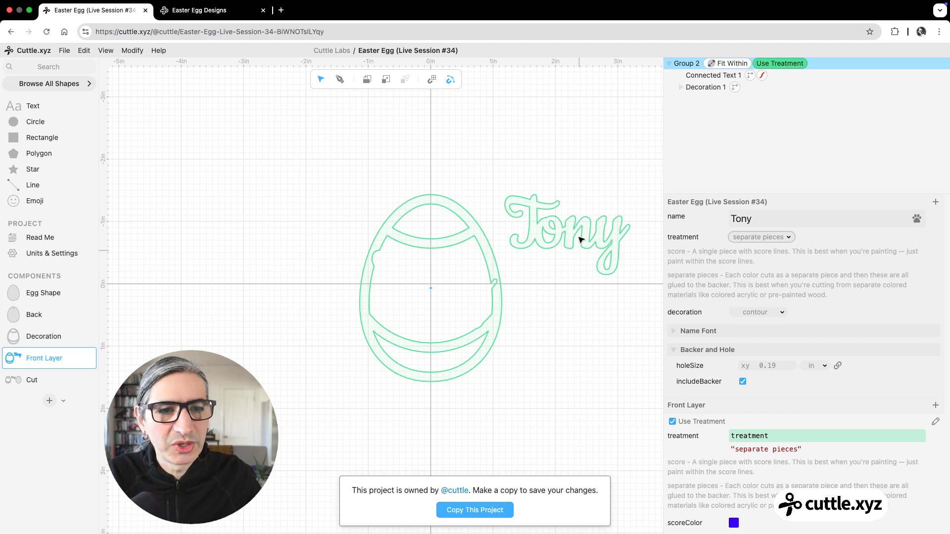
pyautogui.click(762, 238)
pyautogui.click(750, 225)
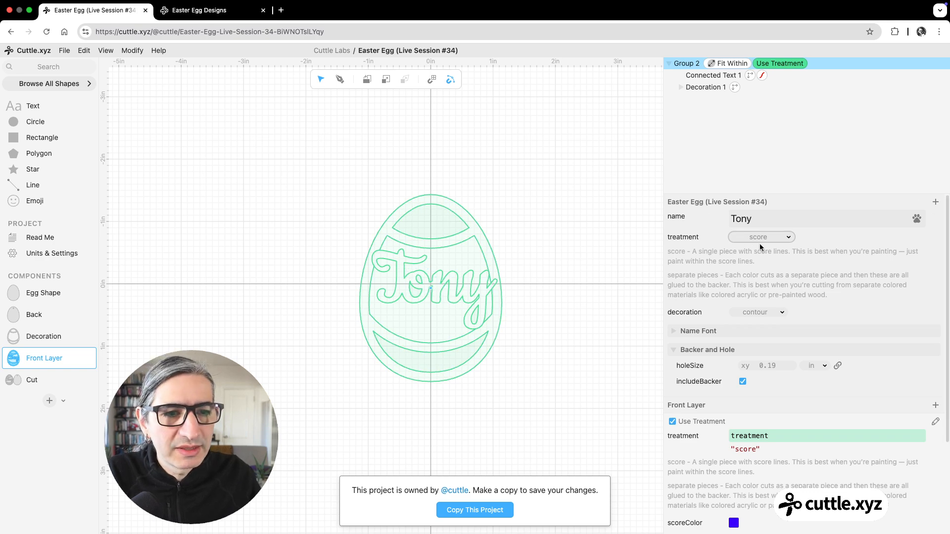
# Step: Return to the Easter Egg Designs project and apply the Weld And Score modifier to the name and egg group
pyautogui.click(208, 10)
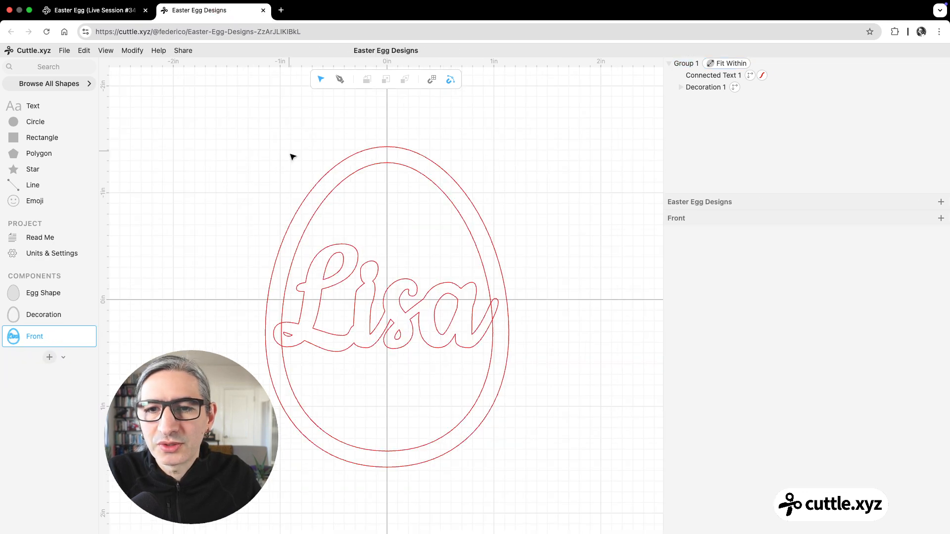
pyautogui.moveTo(216, 144); pyautogui.dragTo(549, 444)
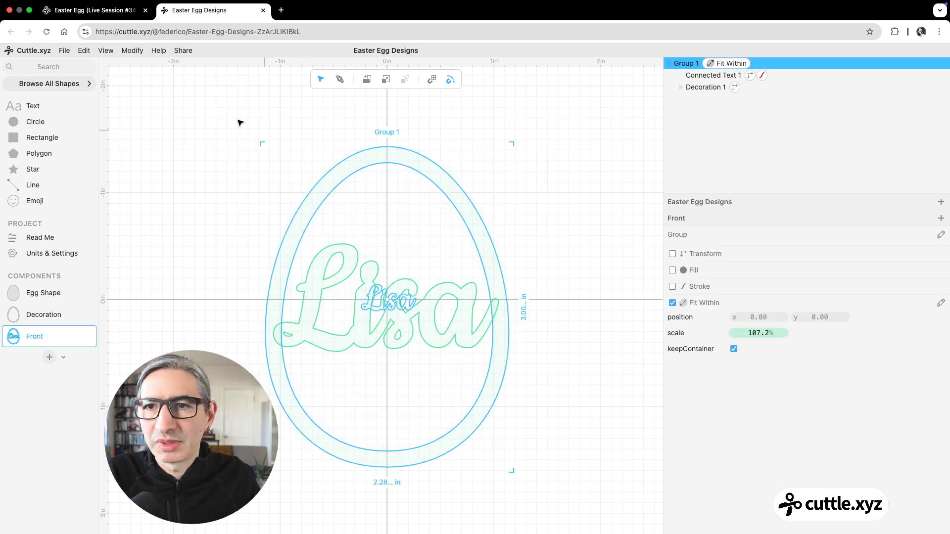
pyautogui.click(133, 50)
pyautogui.moveTo(163, 379)
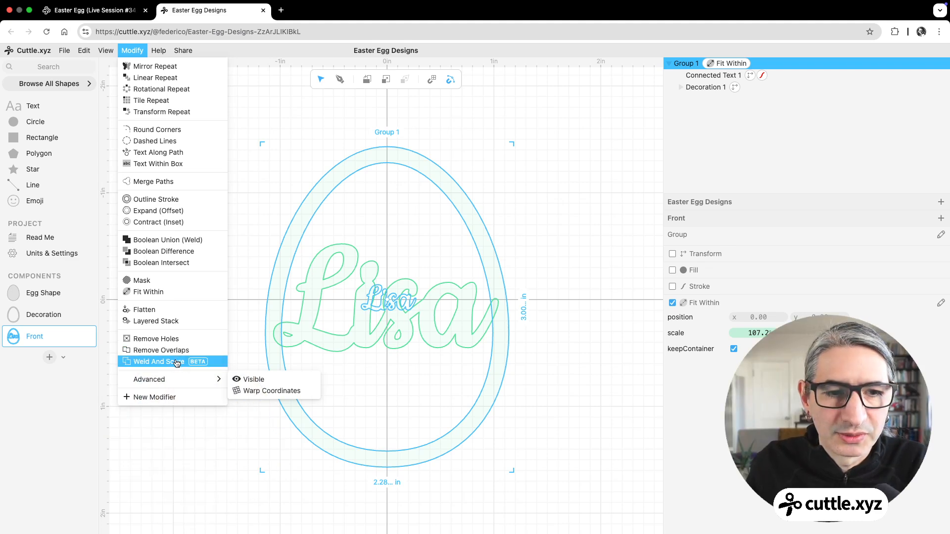
pyautogui.click(177, 363)
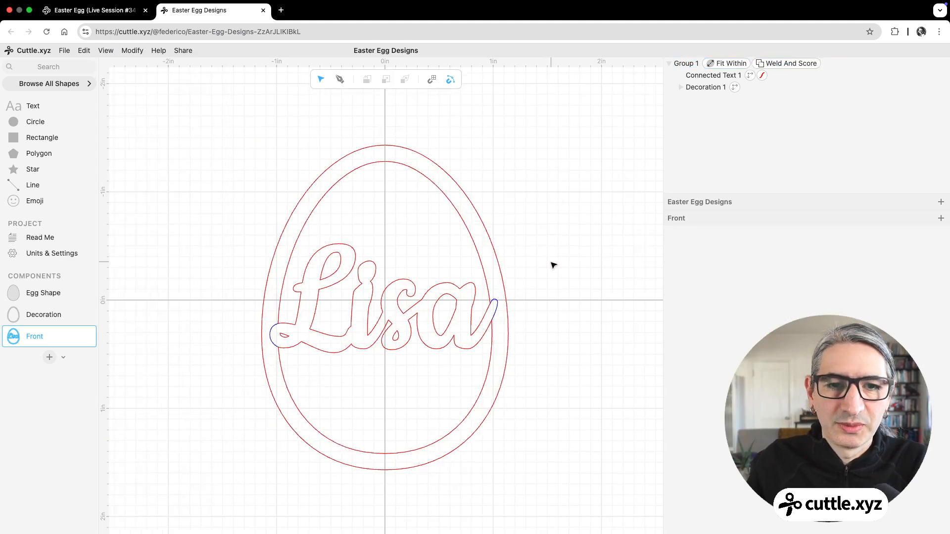
# Step: Examine the score lines where the ends of the name overlap the egg's border ring
pyautogui.scroll(2, 527, 302)
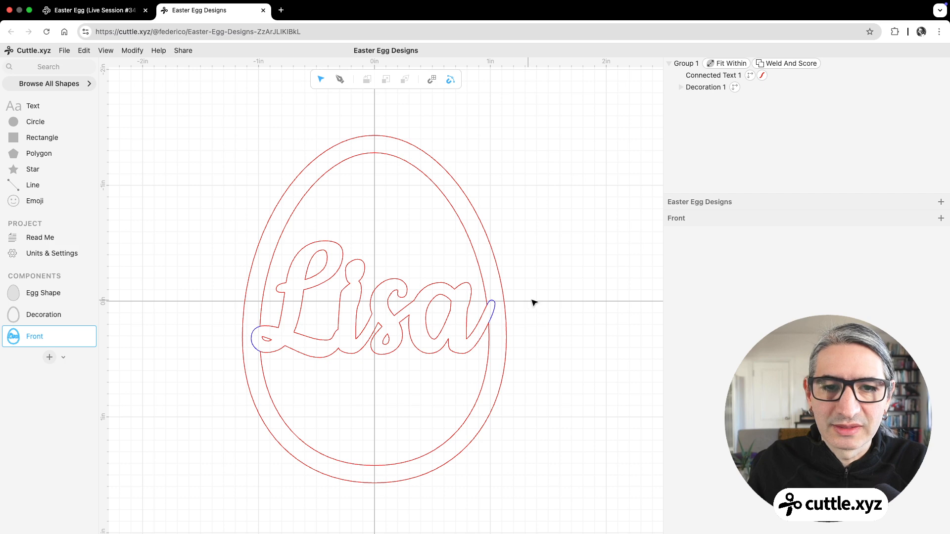
pyautogui.scroll(1, 531, 303)
pyautogui.scroll(4, 519, 282)
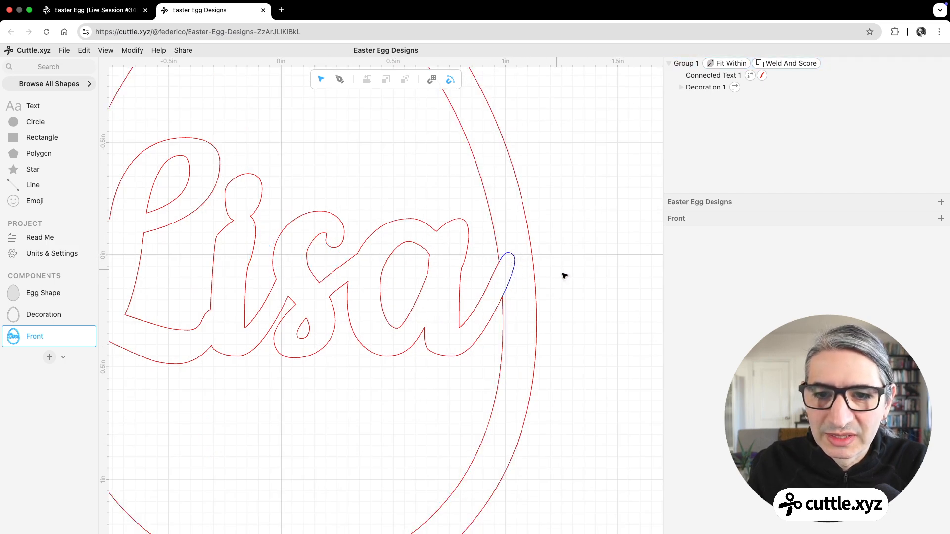
pyautogui.scroll(-5, 562, 276)
pyautogui.scroll(-2, 559, 283)
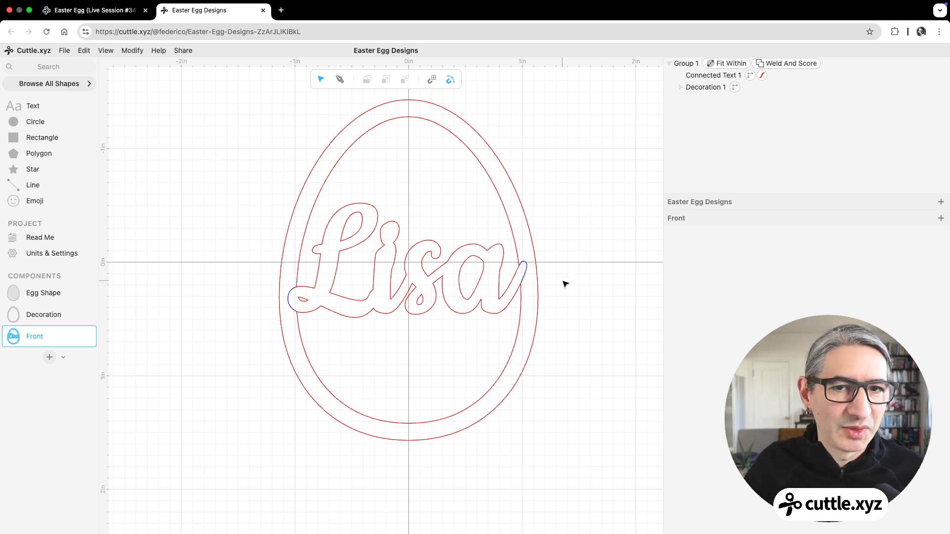
pyautogui.click(539, 291)
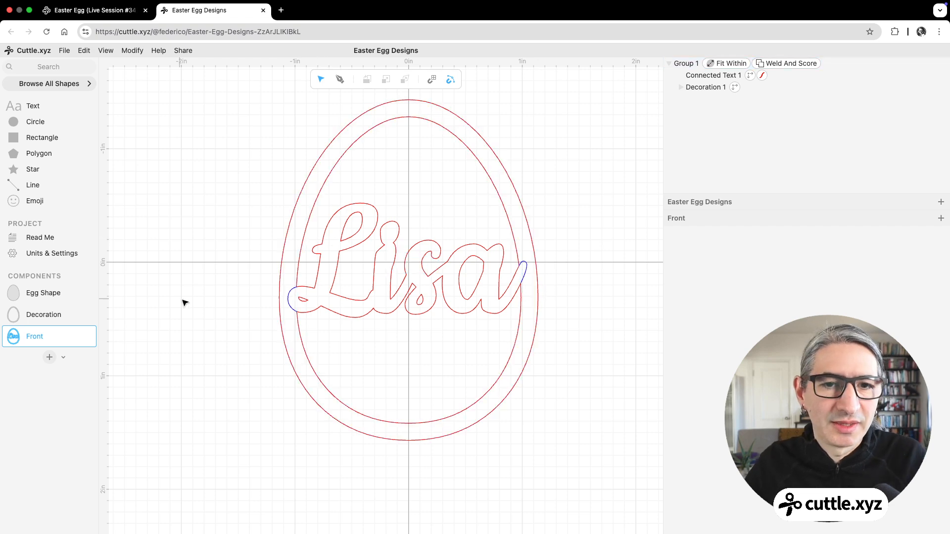
pyautogui.scroll(1, 190, 303)
pyautogui.moveTo(190, 303); pyautogui.dragTo(182, 311)
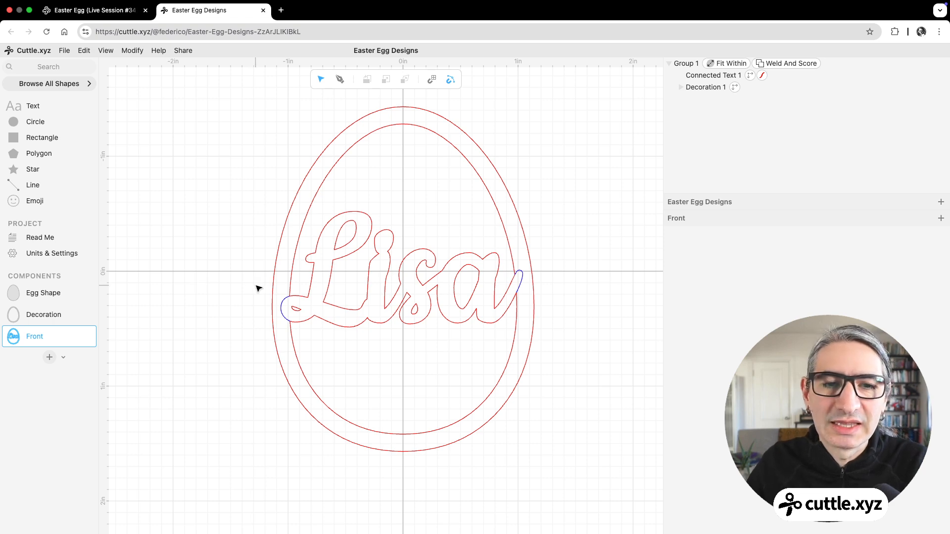
# Step: Look through the decoration options in the template project, then return to Easter Egg Designs
pyautogui.click(117, 9)
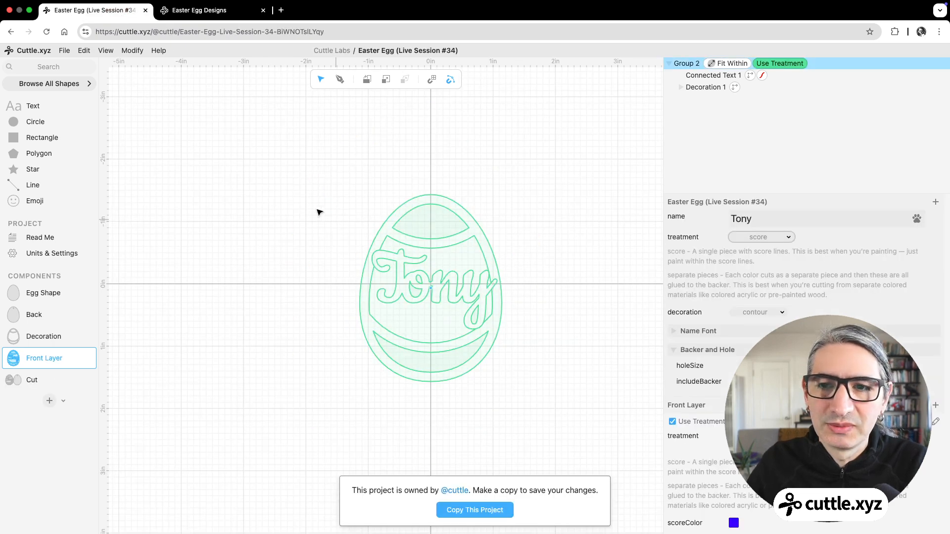
pyautogui.click(756, 312)
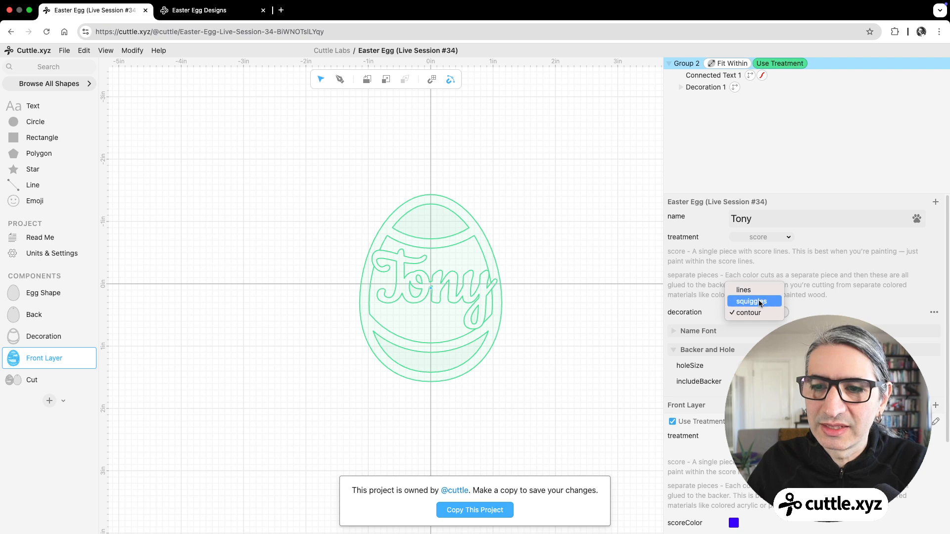
pyautogui.click(230, 7)
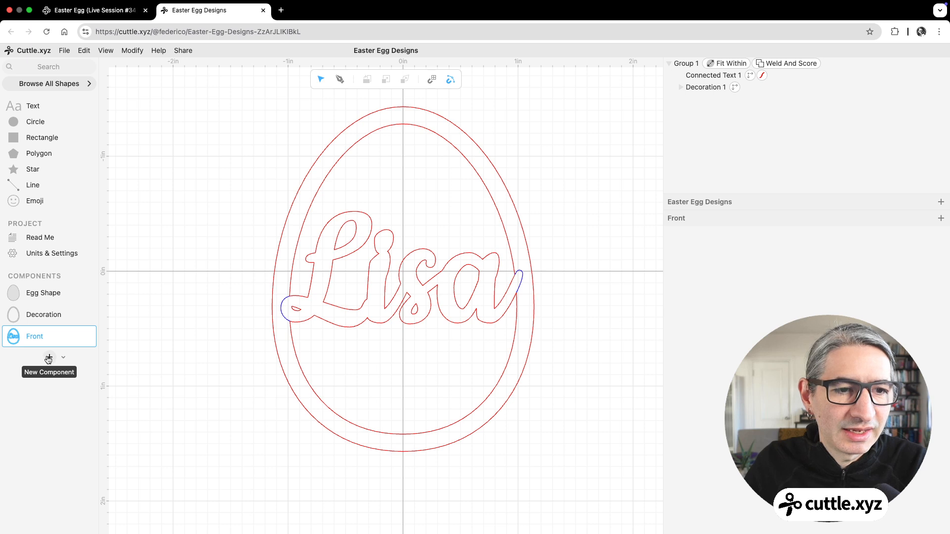
# Step: Add a new component and name it Option A
pyautogui.click(48, 357)
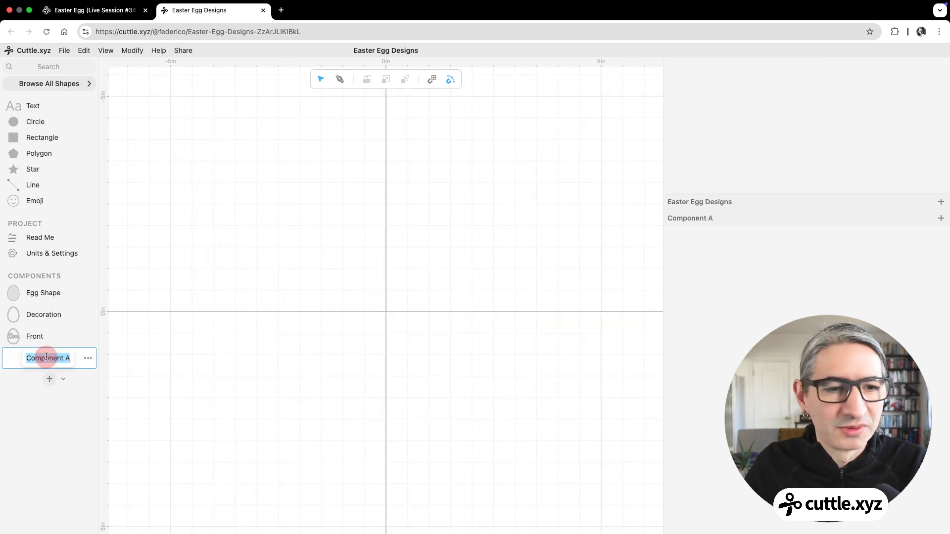
pyautogui.write('Opti')
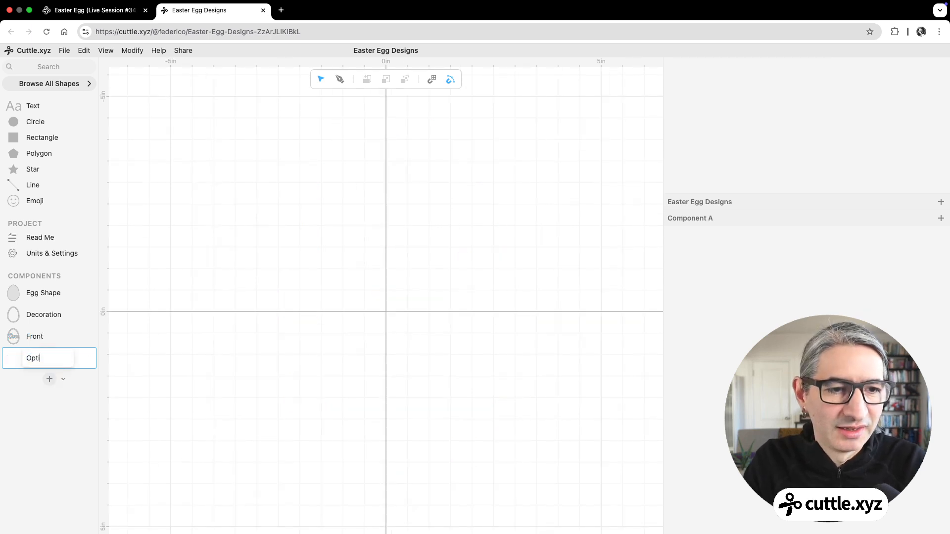
pyautogui.write('on A')
pyautogui.click(221, 281)
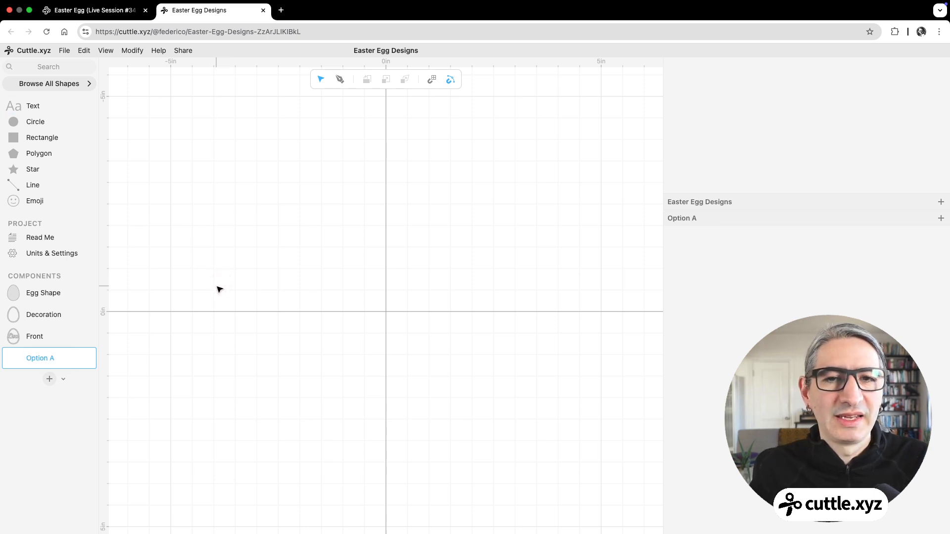
# Step: Place the Egg Shape component in Option A, centred on the origin at x 0.00, y 0.00
pyautogui.click(13, 293)
pyautogui.moveTo(13, 294); pyautogui.dragTo(384, 296)
pyautogui.scroll(5, 382, 305)
pyautogui.click(582, 377)
pyautogui.moveTo(528, 212); pyautogui.dragTo(435, 296)
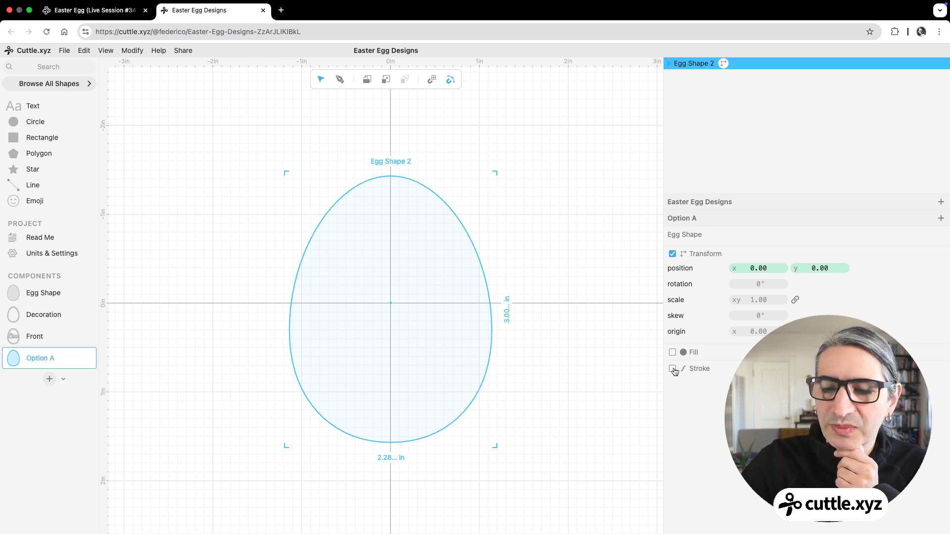
# Step: Give the egg a red, non-hairline stroke with a width of 0.15, aligned to the inside of the outline
pyautogui.click(673, 369)
pyautogui.click(734, 382)
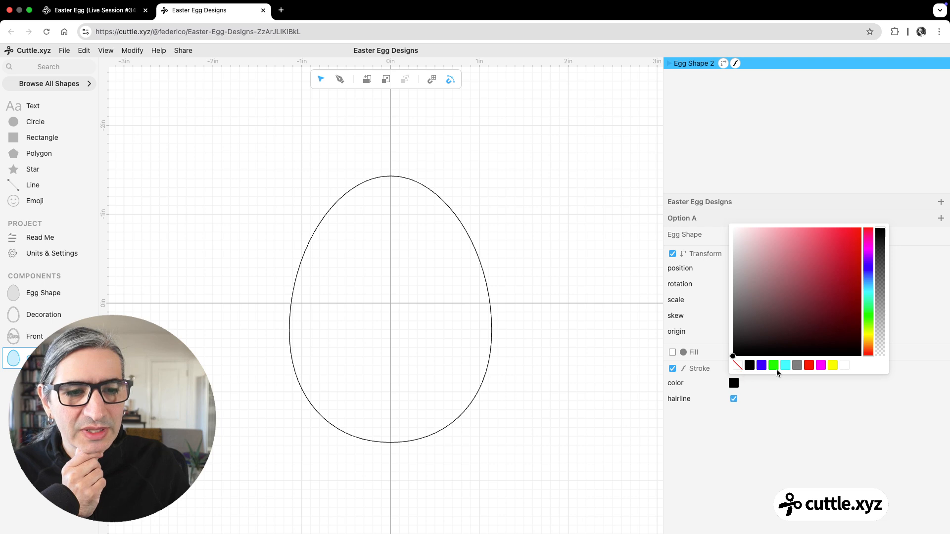
pyautogui.click(804, 368)
pyautogui.click(734, 399)
pyautogui.moveTo(765, 415); pyautogui.dragTo(768, 419)
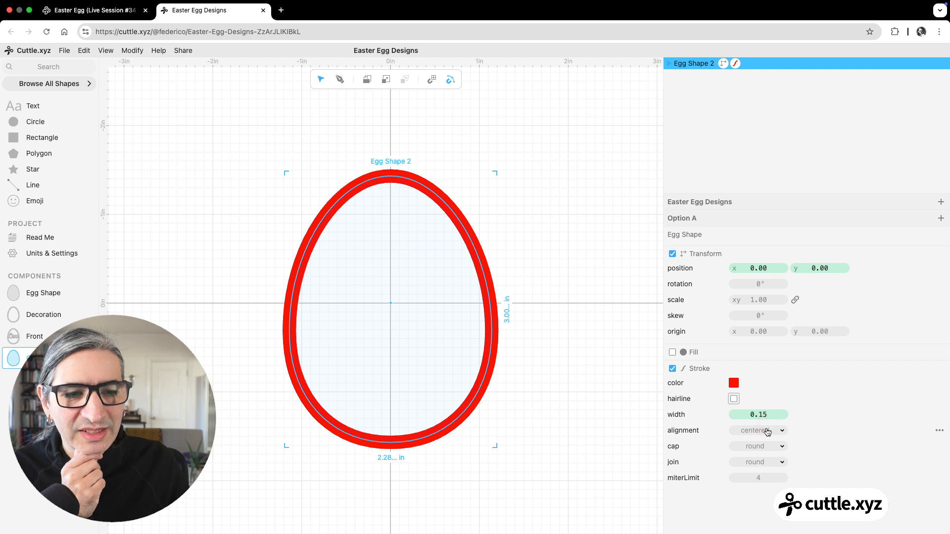
pyautogui.click(767, 437)
pyautogui.click(766, 440)
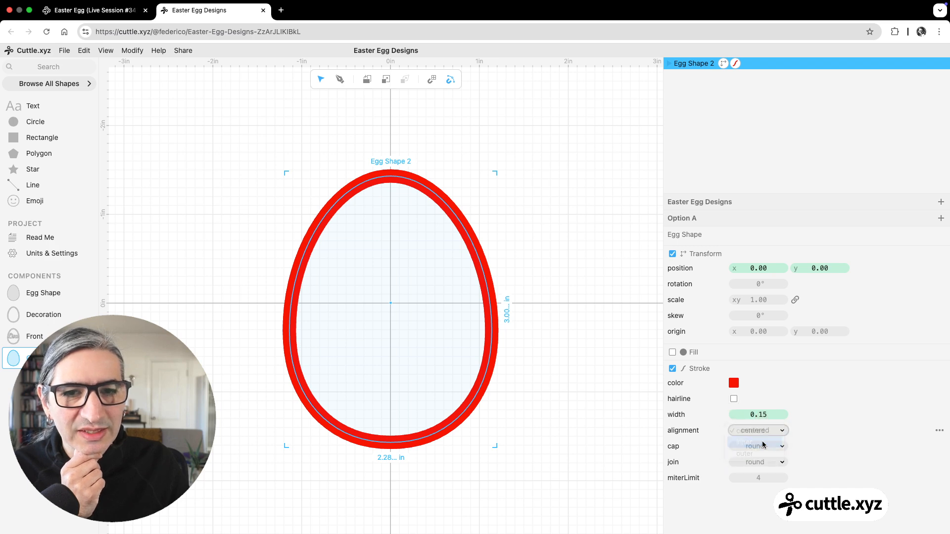
pyautogui.click(542, 407)
# Step: Search the shapes for "arc" and place an Arc From Center And Points above the egg, centred at x 0.00, y −2.04
pyautogui.scroll(2, 524, 391)
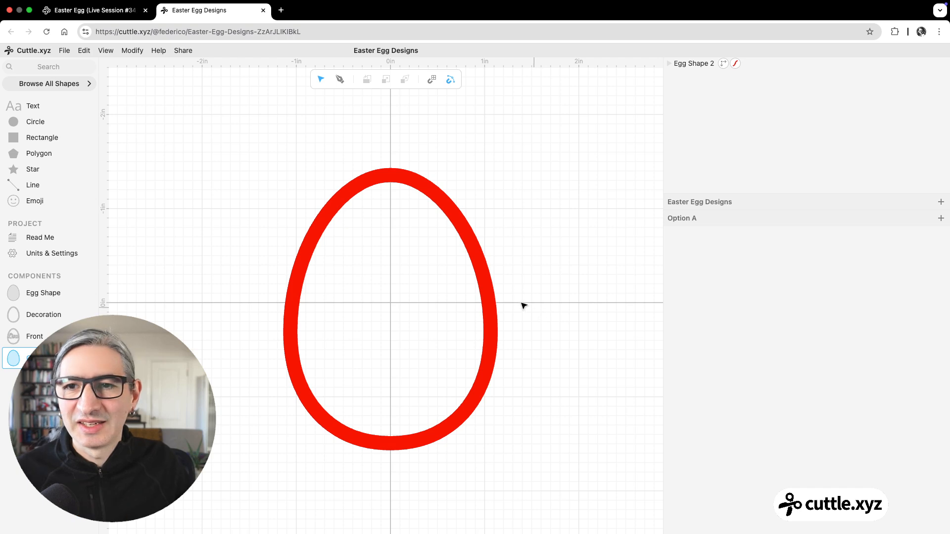
pyautogui.moveTo(530, 286); pyautogui.dragTo(520, 306)
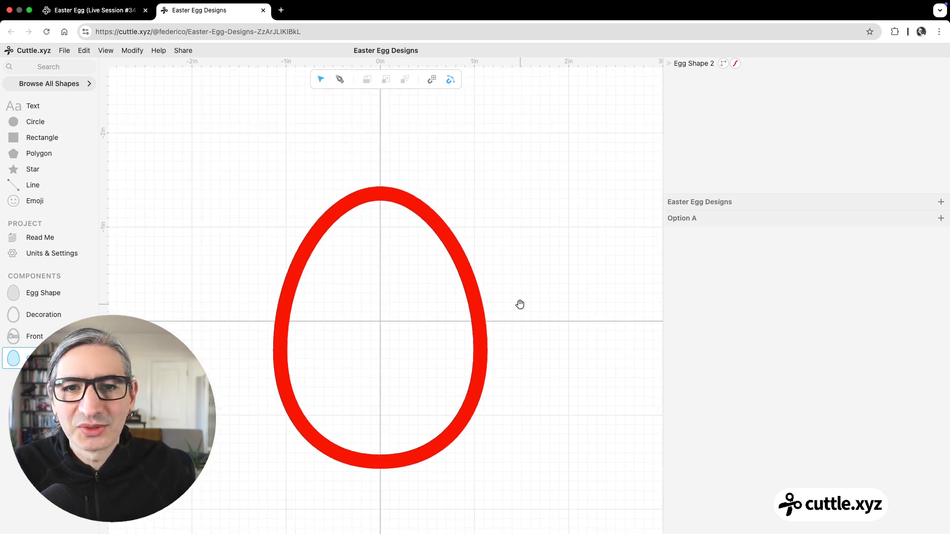
pyautogui.click(40, 67)
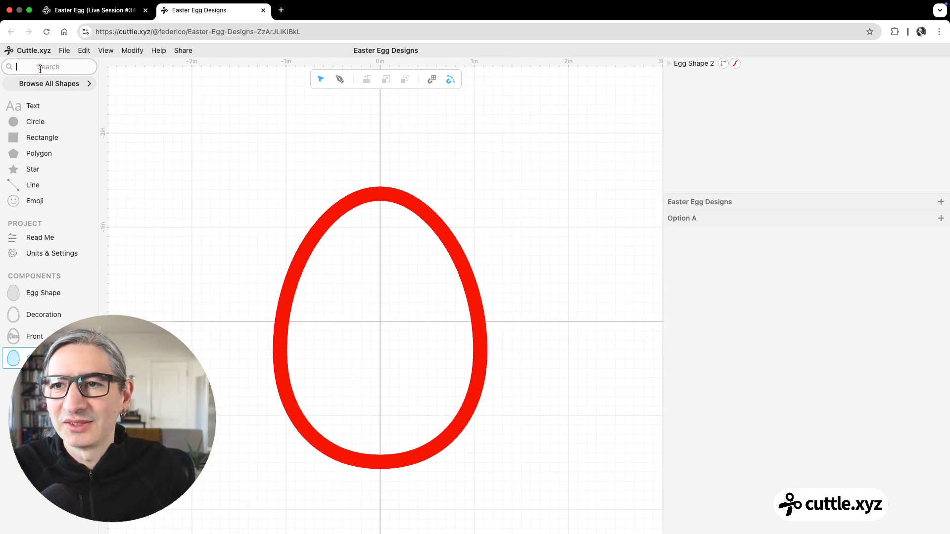
pyautogui.write('ar')
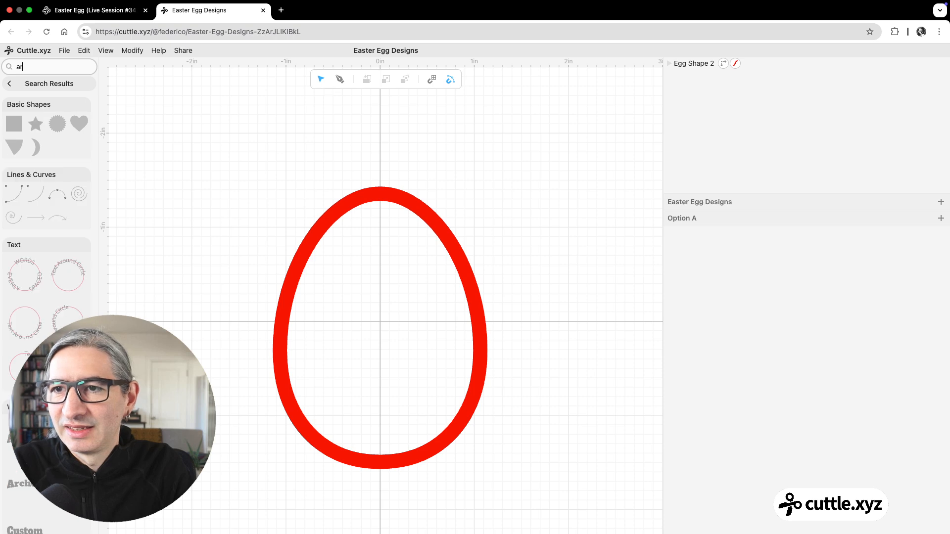
pyautogui.write('c')
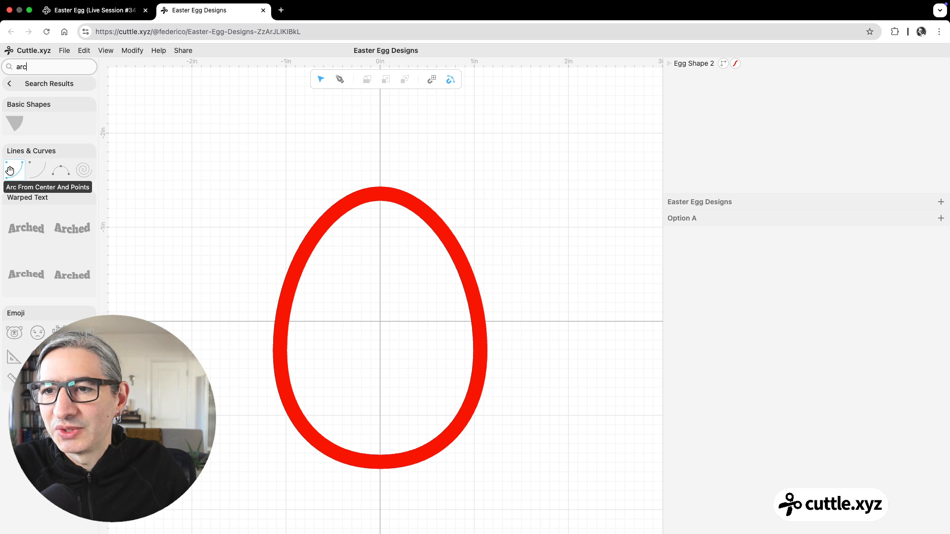
pyautogui.moveTo(11, 168); pyautogui.dragTo(382, 126)
pyautogui.moveTo(382, 127); pyautogui.dragTo(380, 126)
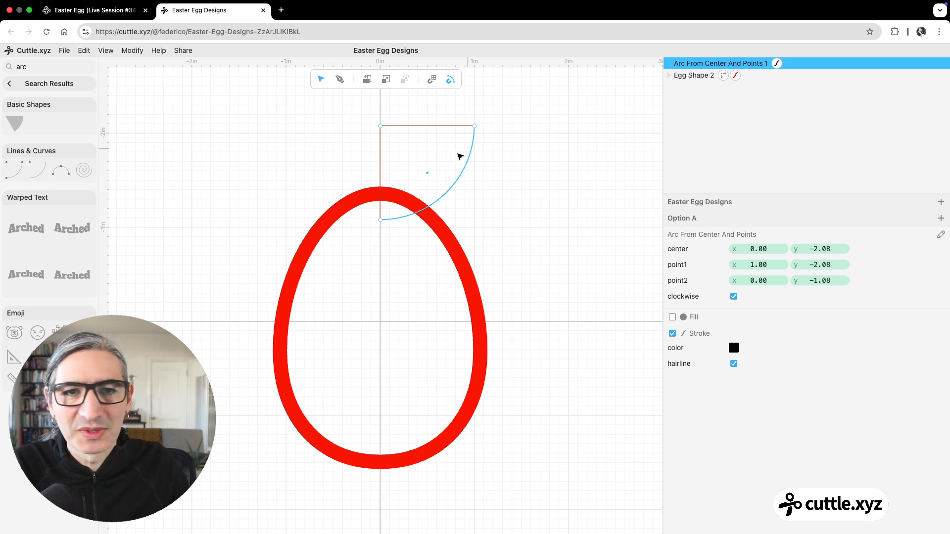
pyautogui.moveTo(381, 126)
pyautogui.mouseDown()
pyautogui.moveTo(470, 131)
pyautogui.moveTo(380, 129)
pyautogui.mouseUp()
# Step: Reshape the arc to span the upper egg between both sides of its border, with point1 at x 0.75, y −0.84
pyautogui.moveTo(476, 127); pyautogui.dragTo(490, 209)
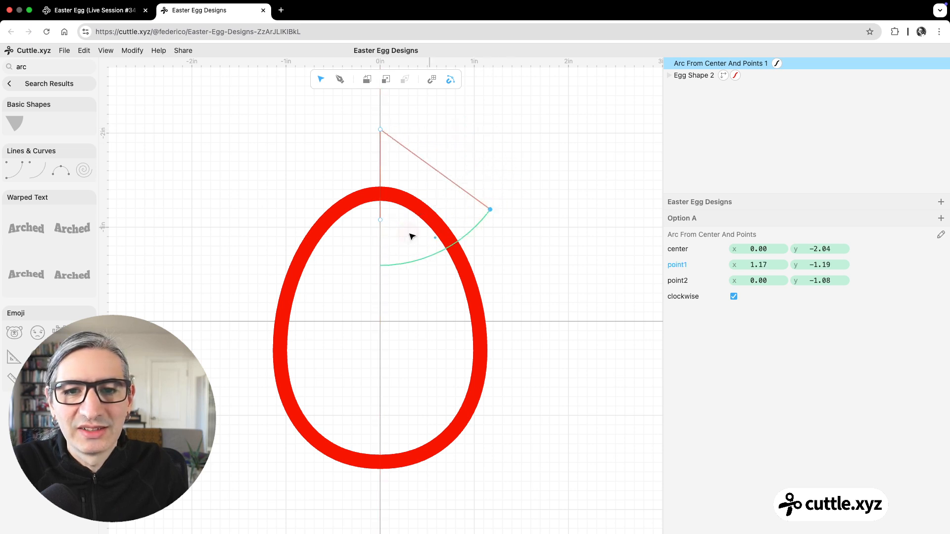
pyautogui.moveTo(380, 221); pyautogui.dragTo(346, 160)
pyautogui.moveTo(490, 209); pyautogui.dragTo(460, 214)
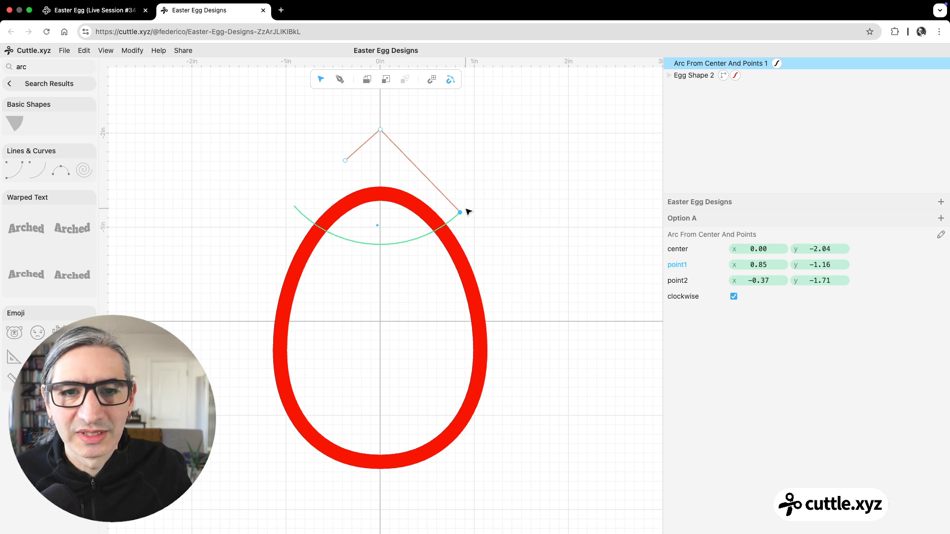
pyautogui.moveTo(460, 214); pyautogui.dragTo(450, 242)
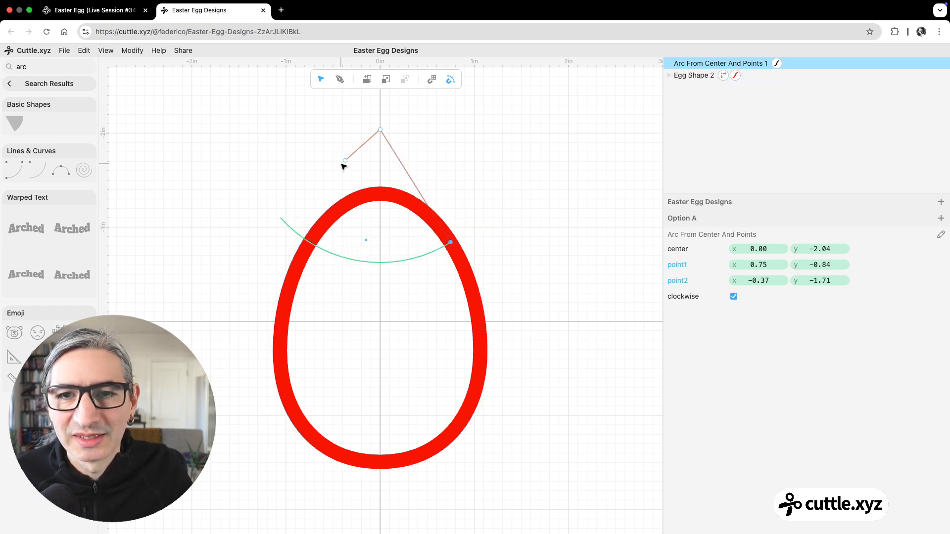
pyautogui.moveTo(345, 160); pyautogui.dragTo(329, 219)
pyautogui.click(475, 208)
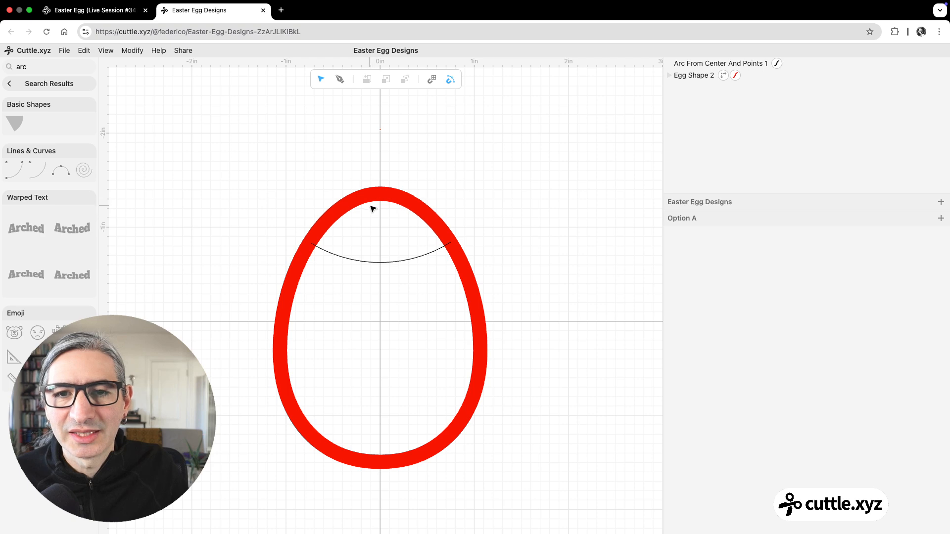
# Step: Give the upper arc a red, non-hairline stroke with a width of 0.15
pyautogui.click(404, 260)
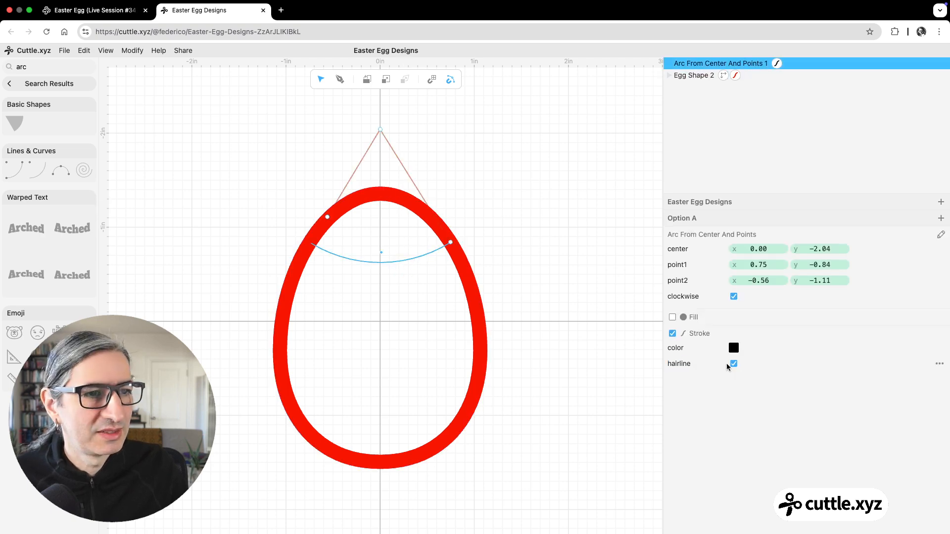
pyautogui.click(734, 348)
pyautogui.click(808, 331)
pyautogui.click(780, 351)
pyautogui.click(733, 364)
pyautogui.moveTo(763, 383); pyautogui.dragTo(768, 384)
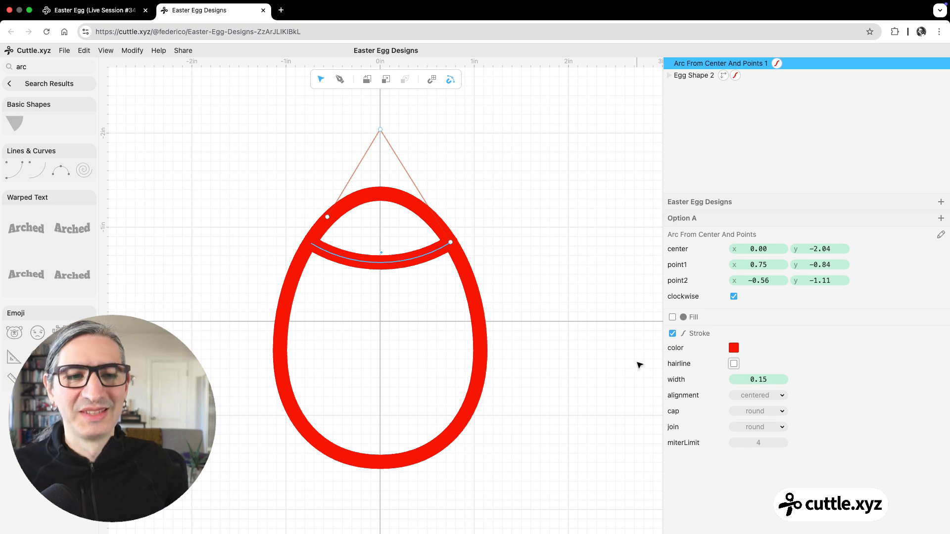
pyautogui.click(605, 349)
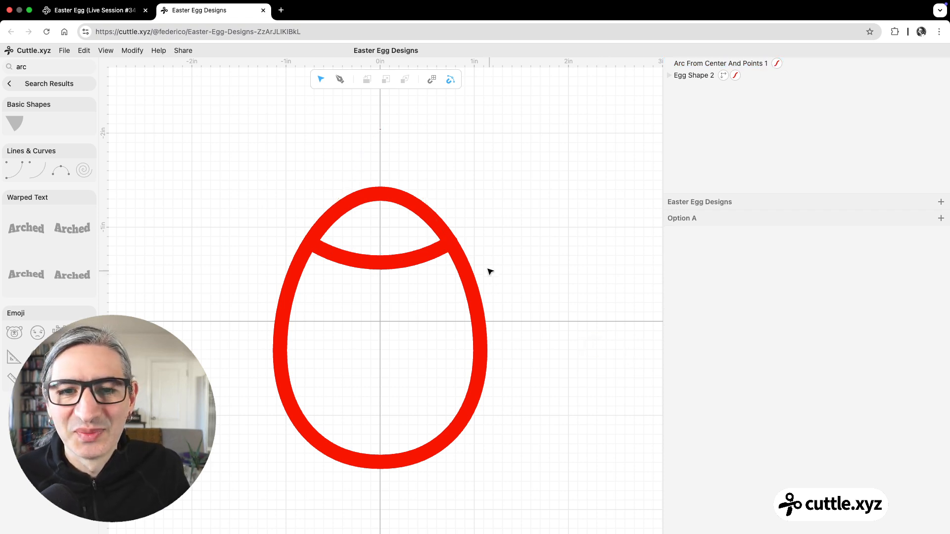
# Step: Move the upper arc's point1 inward to x 0.72, y −0.82 so its rounded end stays within the egg's border
pyautogui.scroll(2, 490, 270)
pyautogui.click(447, 244)
pyautogui.moveTo(450, 244); pyautogui.dragTo(447, 243)
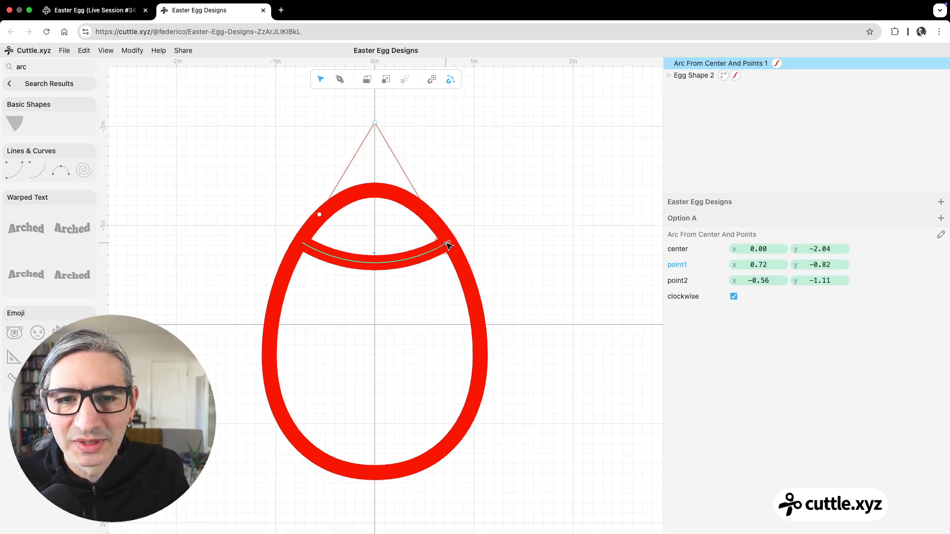
pyautogui.click(489, 249)
pyautogui.scroll(-2, 502, 248)
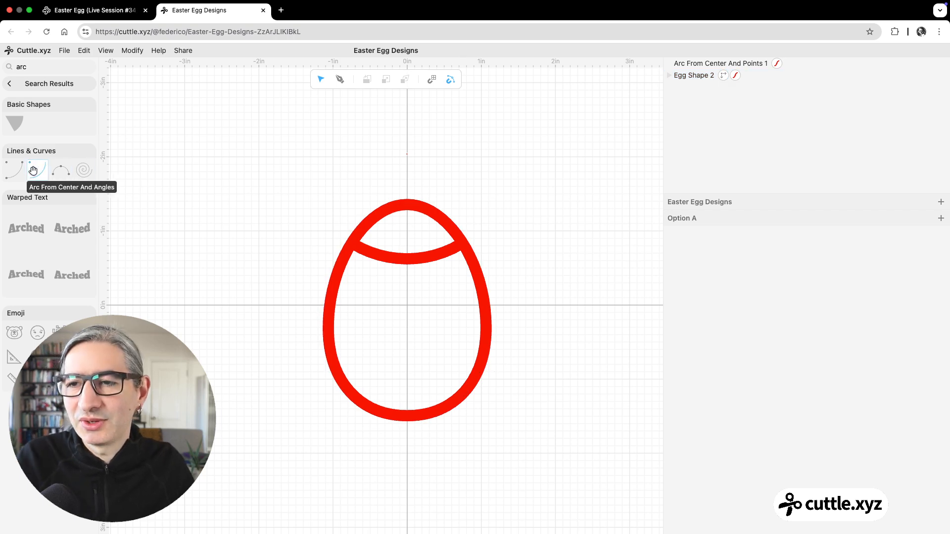
# Step: Place a second Arc From Center And Points across the lower egg, with center at x 0.00, y −2.15 and point2 at x −0.96, y 0.49
pyautogui.moveTo(6, 168); pyautogui.dragTo(407, 146)
pyautogui.moveTo(408, 223); pyautogui.dragTo(330, 343)
pyautogui.moveTo(481, 146); pyautogui.dragTo(488, 358)
pyautogui.moveTo(331, 343); pyautogui.dragTo(336, 342)
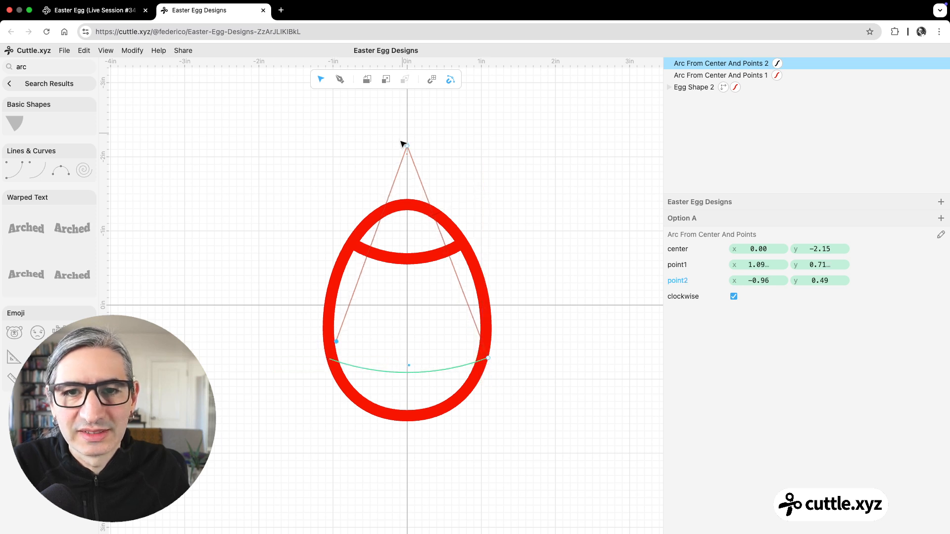
# Step: Increase the lower arc's curvature with center at x 0.00, y −0.88, point1 near x 1.03, y 0.70 and point2 at x −0.94, y 0.62
pyautogui.moveTo(405, 144); pyautogui.dragTo(406, 241)
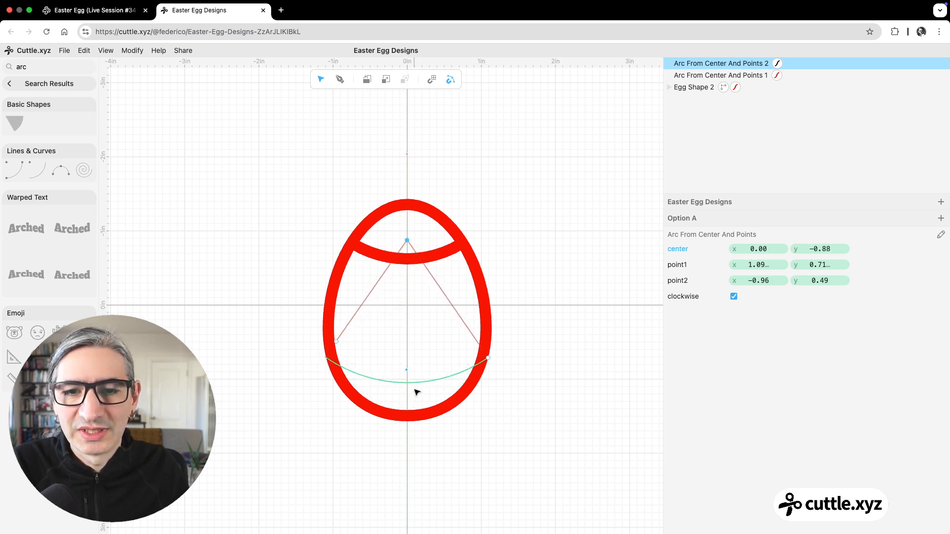
pyautogui.moveTo(336, 342); pyautogui.dragTo(338, 350)
pyautogui.moveTo(488, 357); pyautogui.dragTo(484, 357)
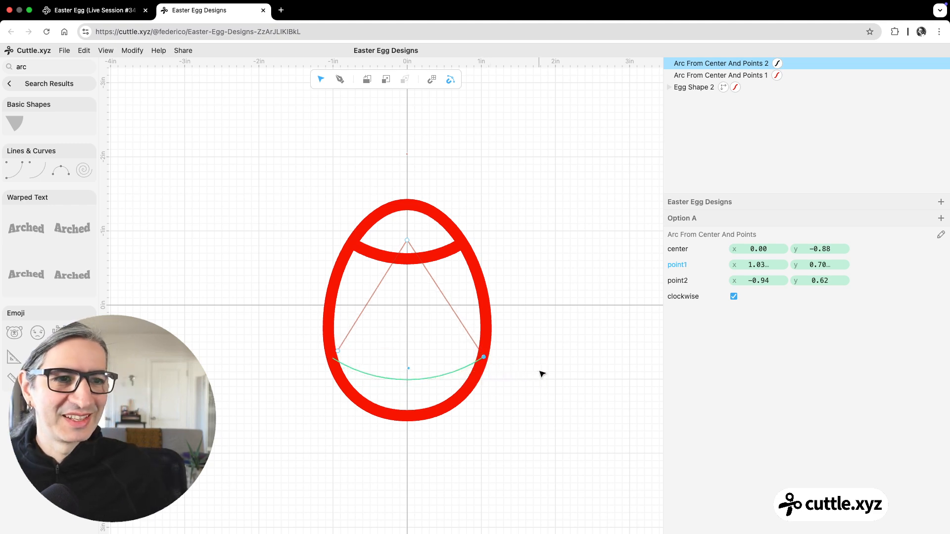
pyautogui.scroll(3, 518, 341)
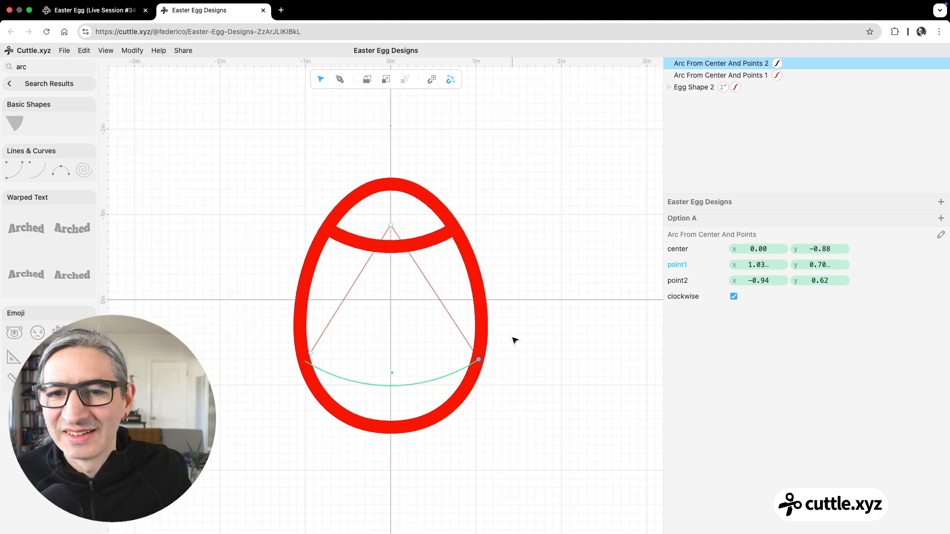
pyautogui.click(15, 83)
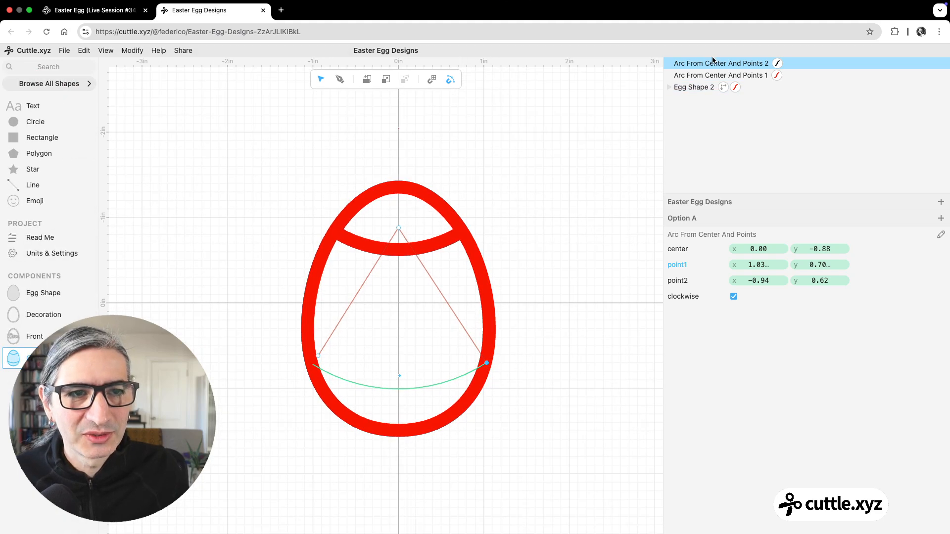
pyautogui.click(778, 64)
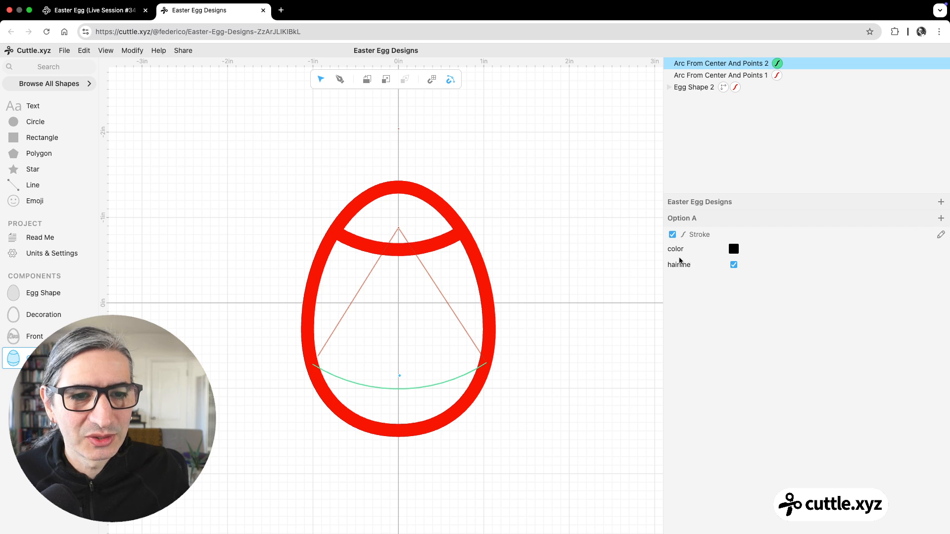
pyautogui.click(734, 265)
pyautogui.moveTo(756, 282); pyautogui.dragTo(764, 283)
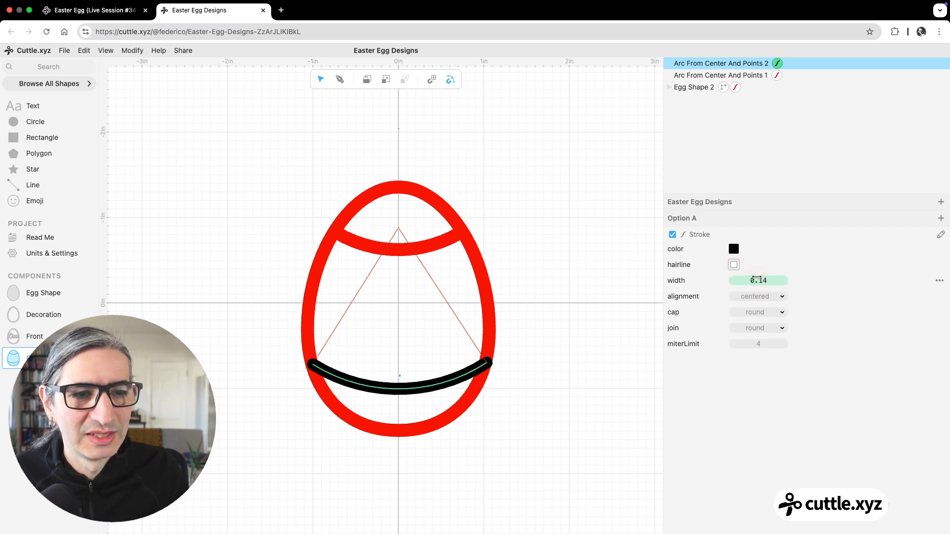
pyautogui.click(673, 235)
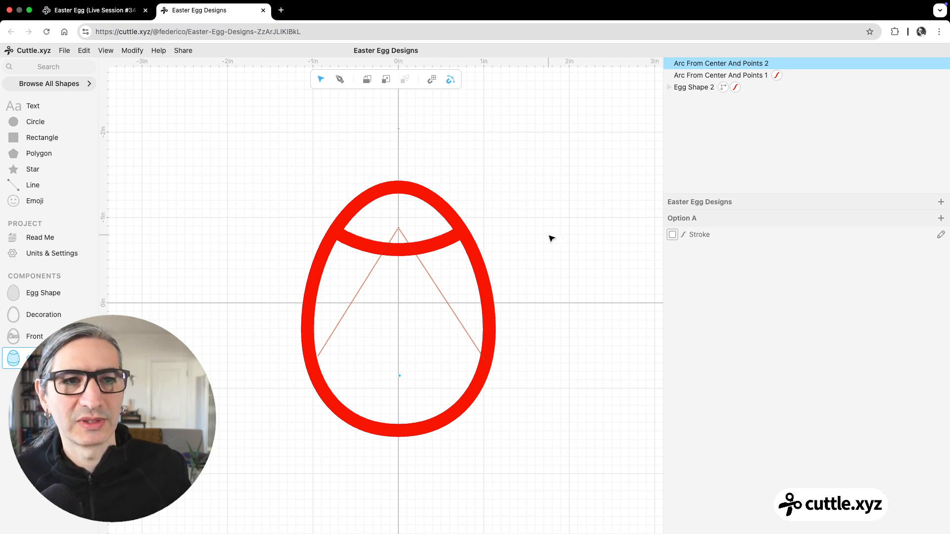
# Step: Copy the upper arc's stroke and paste it onto the lower arc
pyautogui.click(777, 76)
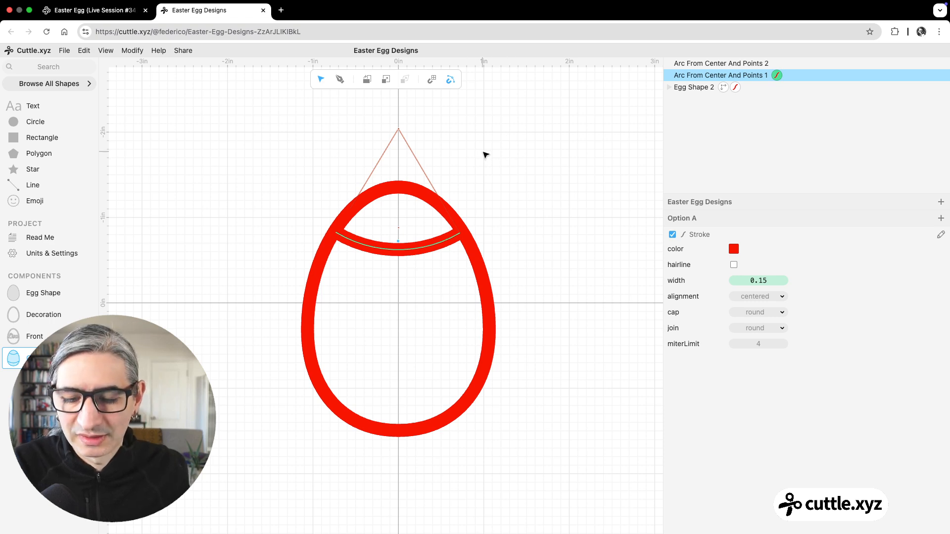
pyautogui.press('super+c')
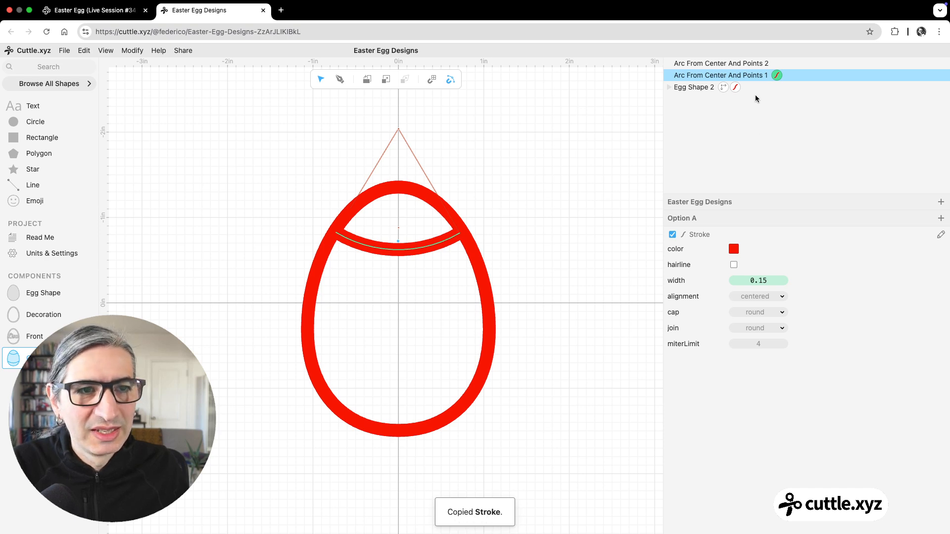
pyautogui.keyDown('shift'); pyautogui.click(749, 64); pyautogui.keyUp('shift')
pyautogui.click(749, 64)
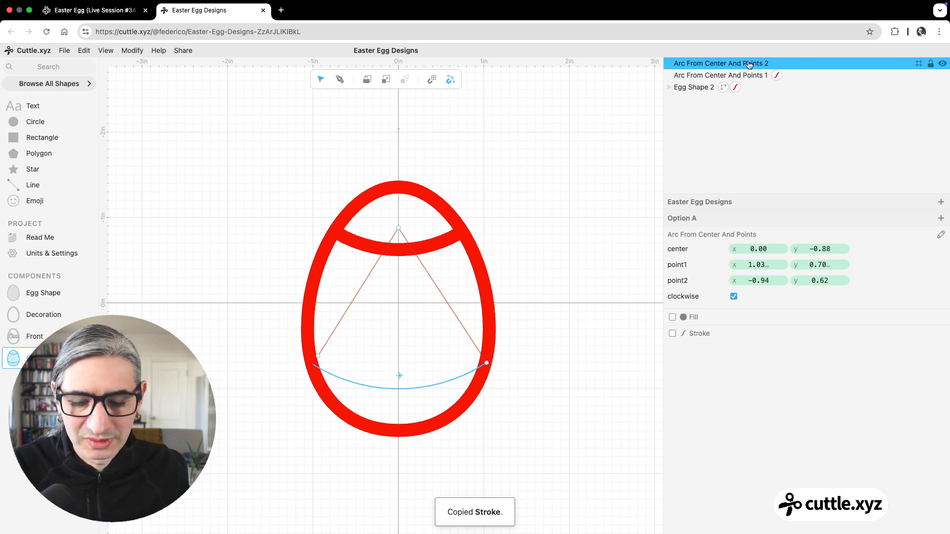
pyautogui.press('super+v')
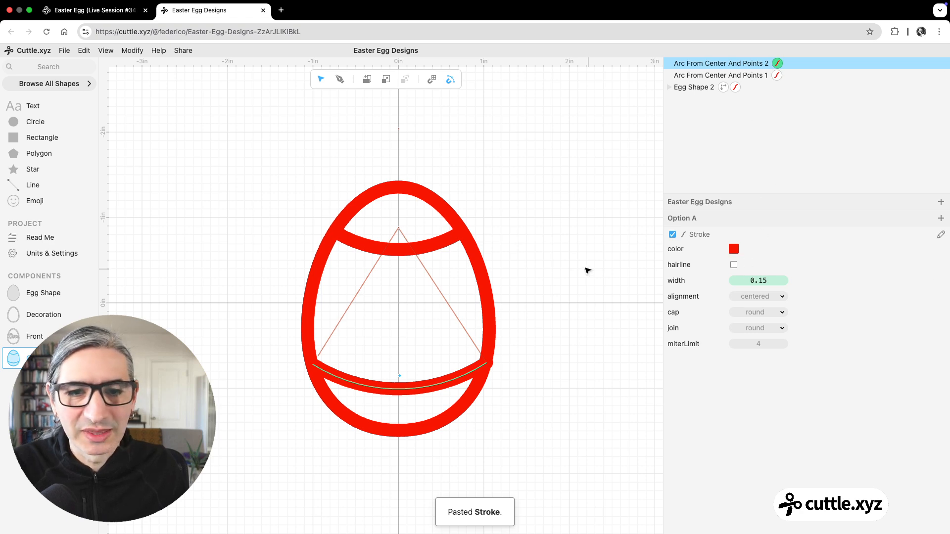
pyautogui.click(586, 267)
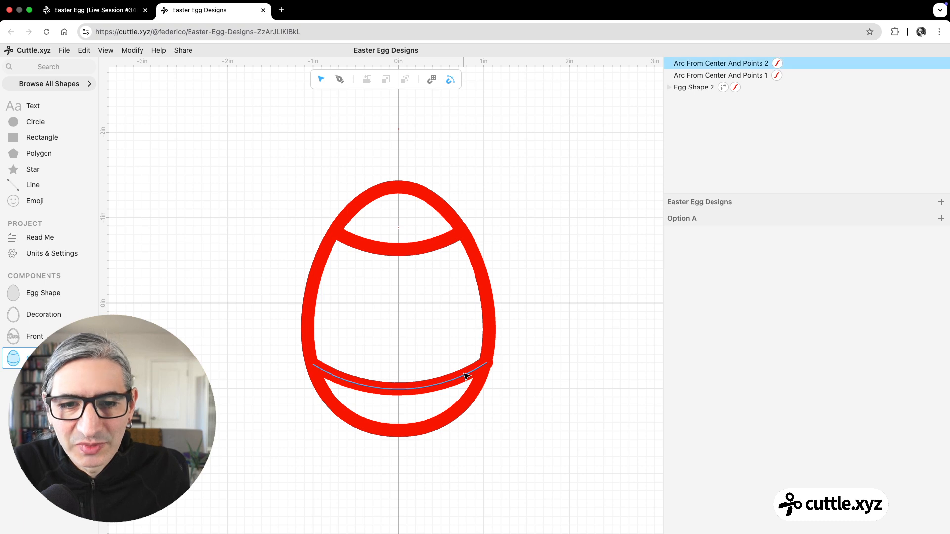
# Step: Fine-tune the lower arc's point1 so its rounded end sits inside the egg's border
pyautogui.click(484, 364)
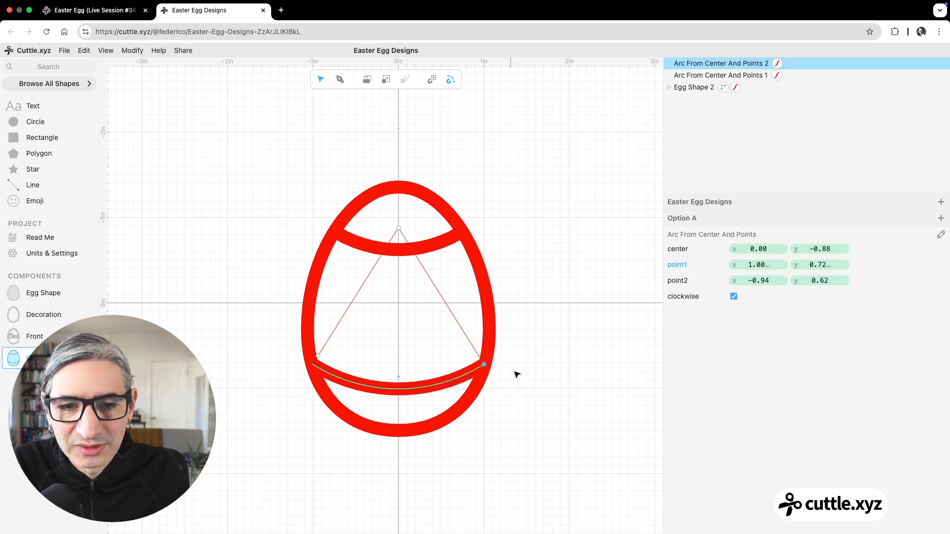
pyautogui.click(515, 372)
pyautogui.scroll(5, 482, 375)
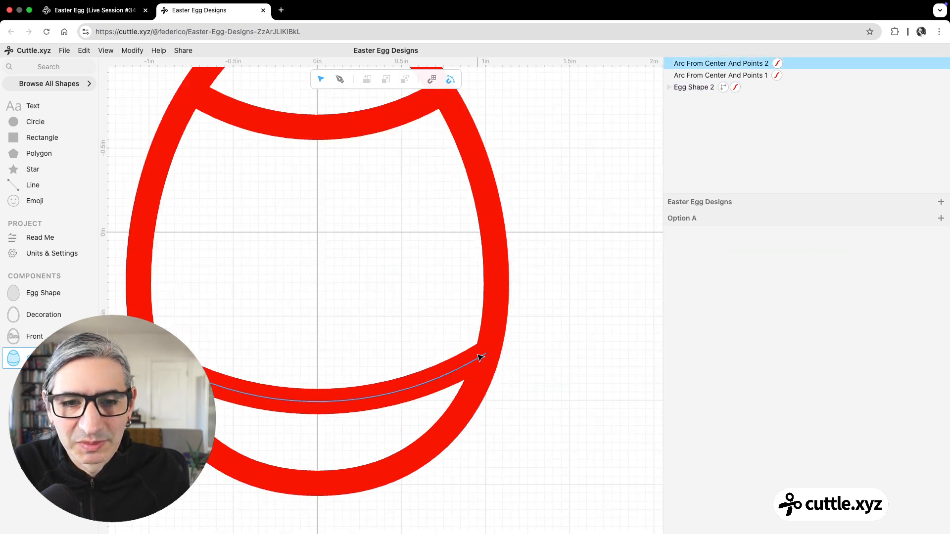
pyautogui.click(485, 355)
pyautogui.moveTo(486, 355); pyautogui.dragTo(487, 357)
pyautogui.click(599, 375)
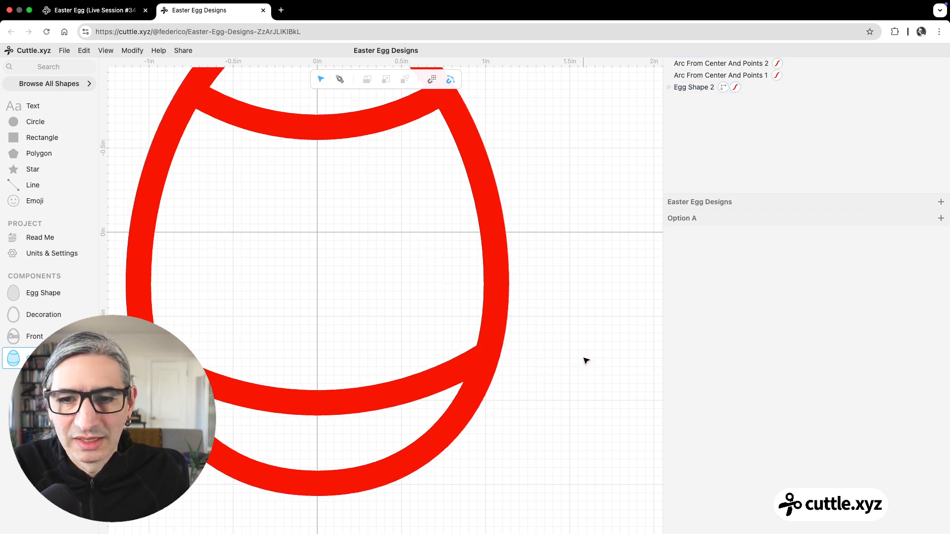
pyautogui.scroll(-5, 584, 358)
pyautogui.moveTo(585, 332); pyautogui.dragTo(551, 328)
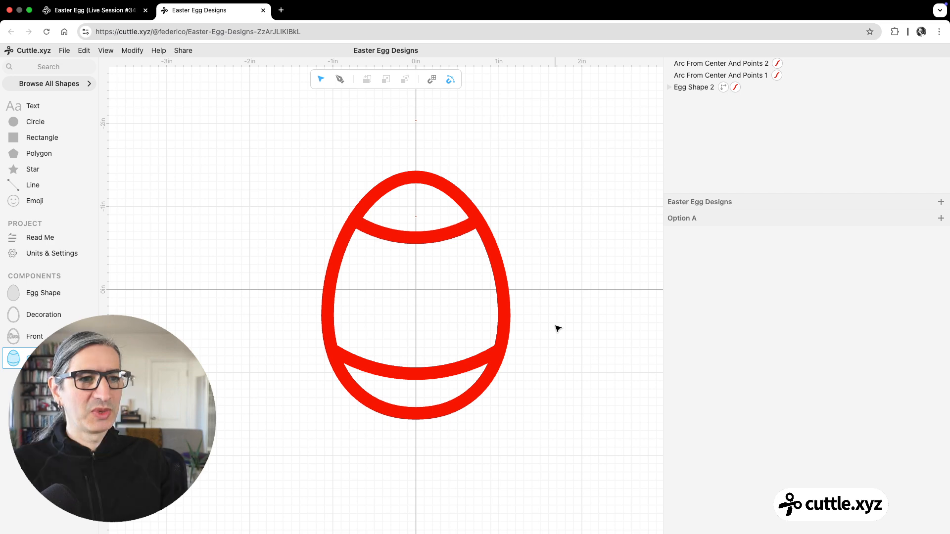
# Step: Flatten the egg and both arcs together, with strokeResult enabled to turn the filled result into outlines
pyautogui.scroll(2, 508, 209)
pyautogui.click(415, 179)
pyautogui.click(403, 199)
pyautogui.moveTo(292, 136); pyautogui.dragTo(559, 447)
pyautogui.click(132, 53)
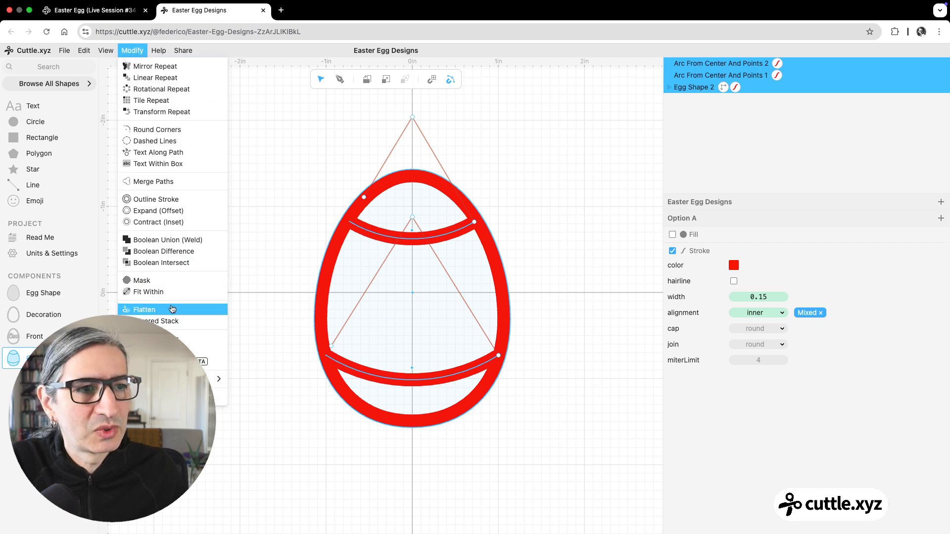
pyautogui.click(172, 309)
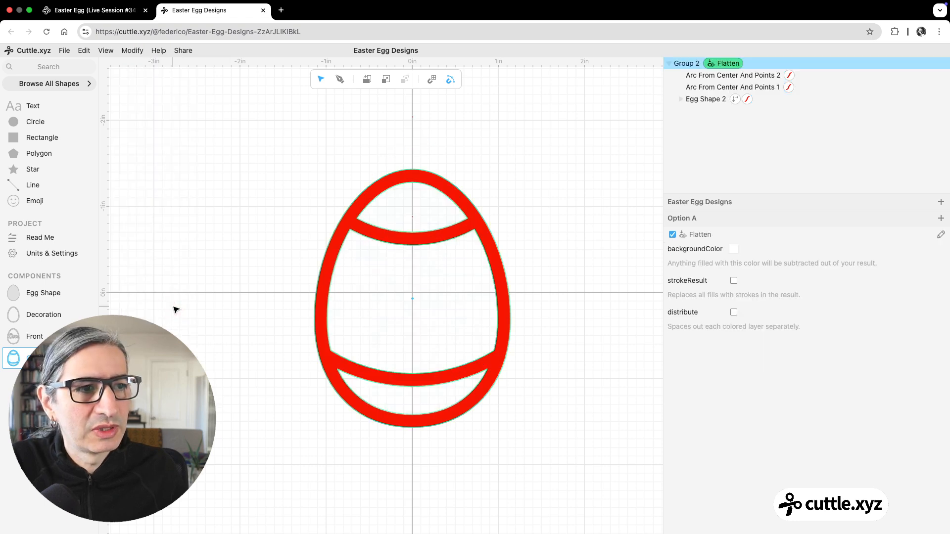
pyautogui.click(734, 281)
pyautogui.click(595, 288)
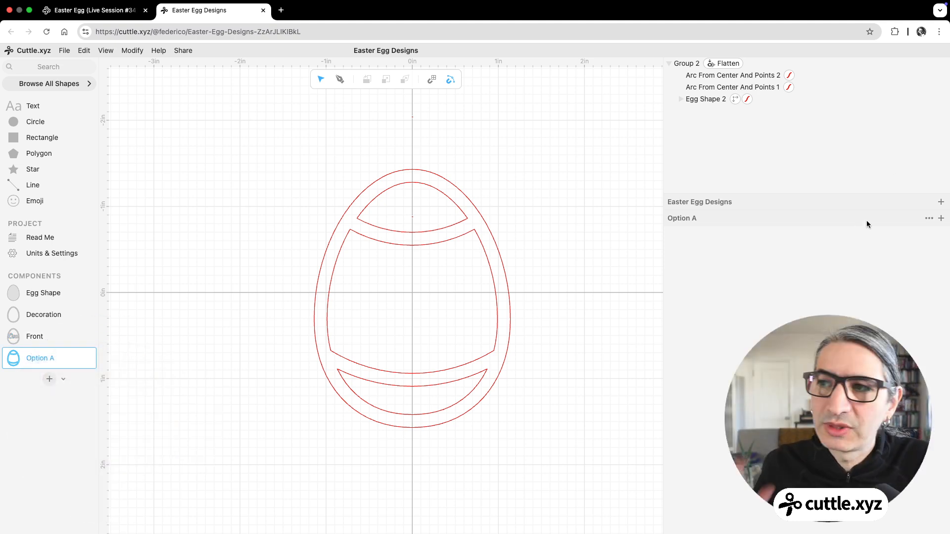
# Step: In the Decoration component, hide the plain egg and place Option A at x 0.00, y 0.00, and view the Front component
pyautogui.click(56, 315)
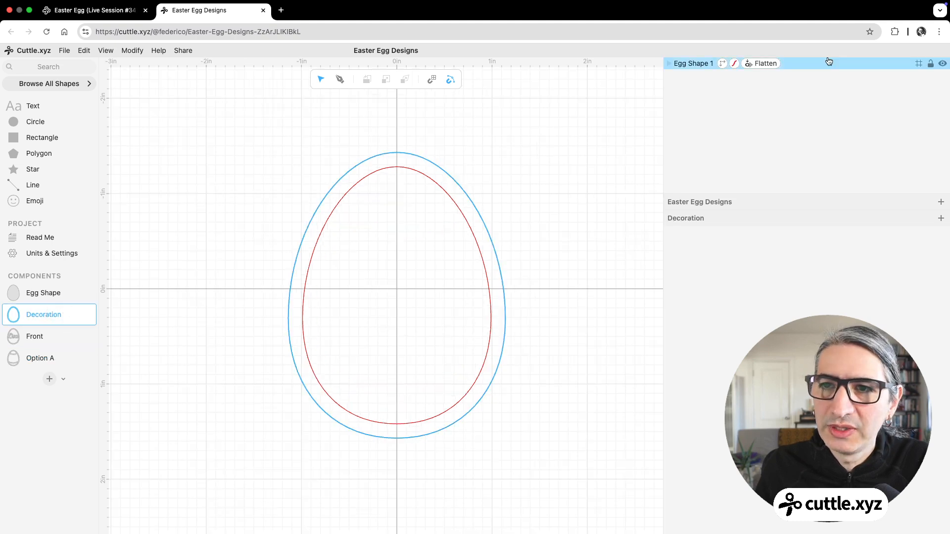
pyautogui.click(941, 64)
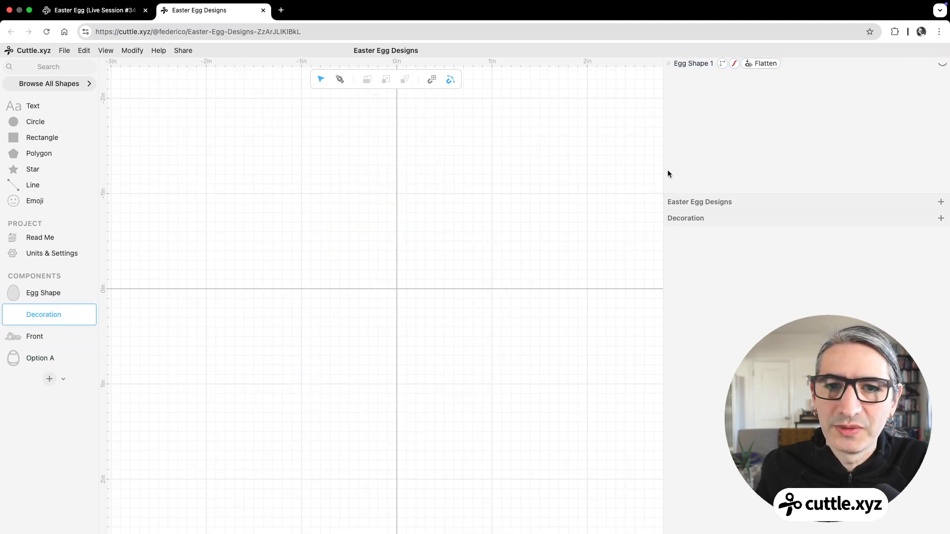
pyautogui.moveTo(9, 363)
pyautogui.mouseDown()
pyautogui.moveTo(367, 237)
pyautogui.moveTo(396, 287)
pyautogui.mouseUp()
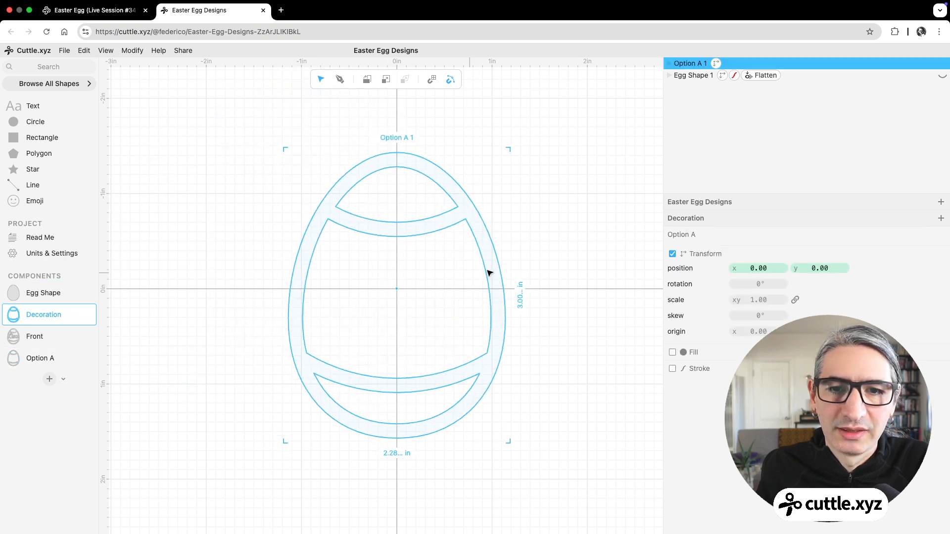
pyautogui.click(510, 251)
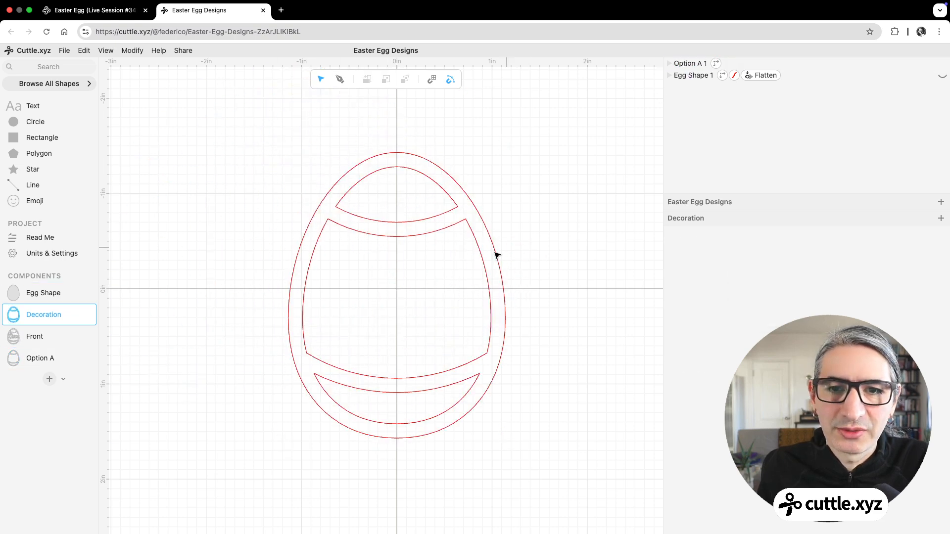
pyautogui.click(45, 336)
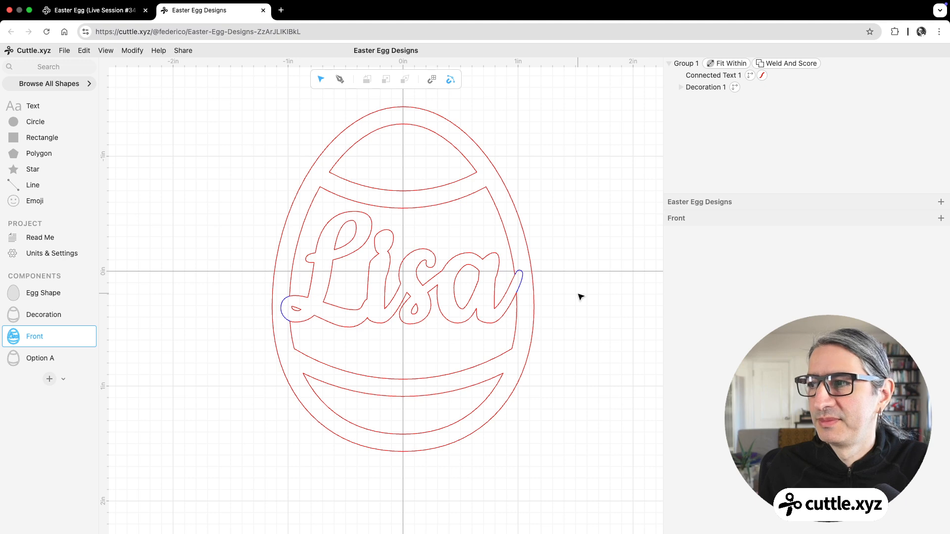
# Step: Duplicate the Option A component to start another decoration design
pyautogui.click(45, 358)
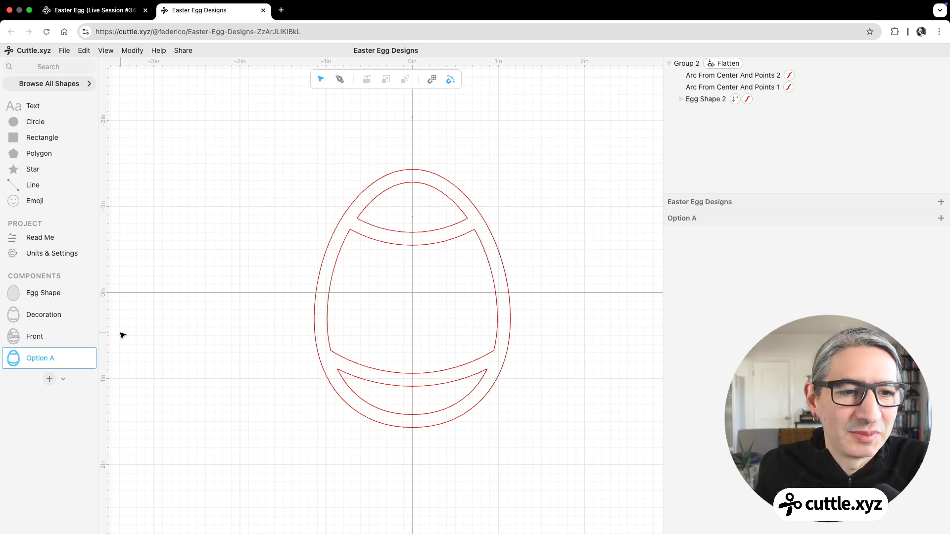
pyautogui.moveTo(87, 360)
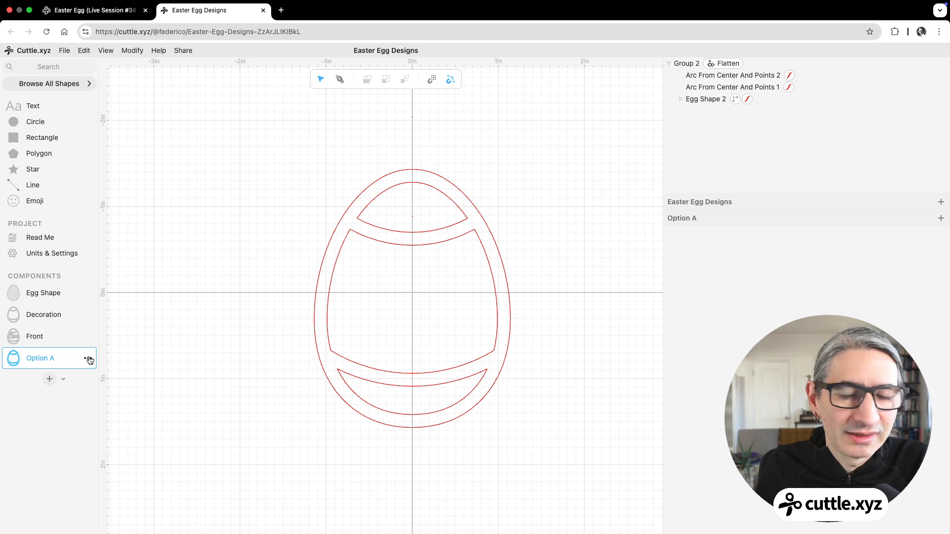
pyautogui.click(89, 359)
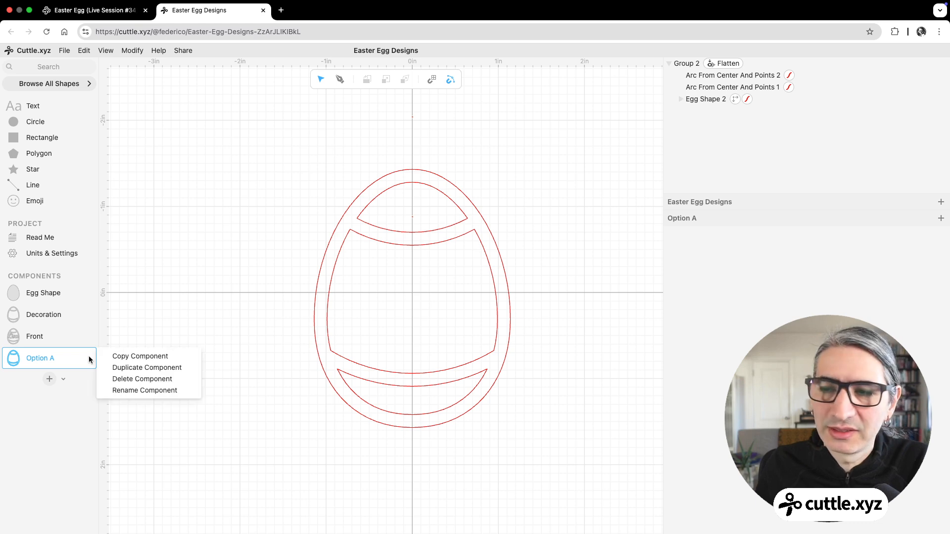
pyautogui.click(115, 367)
pyautogui.click(49, 380)
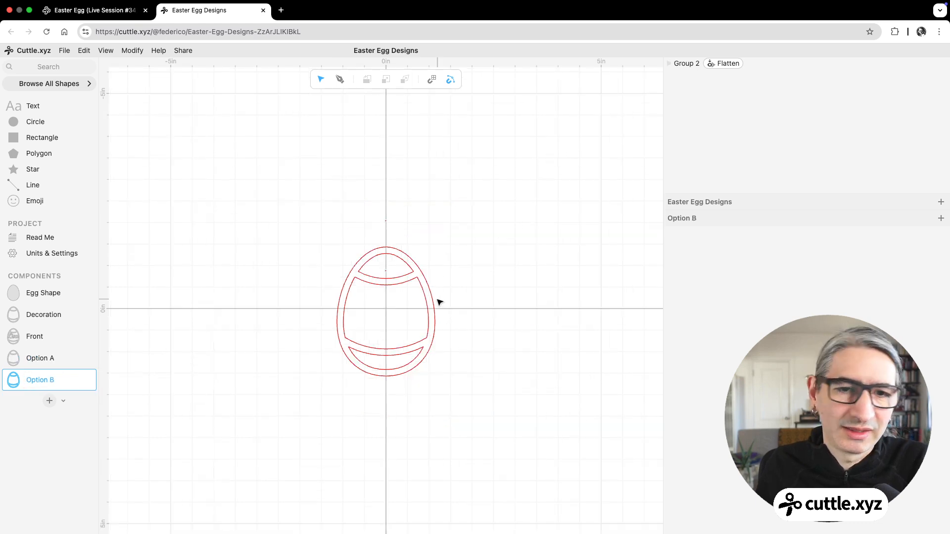
pyautogui.scroll(5, 390, 306)
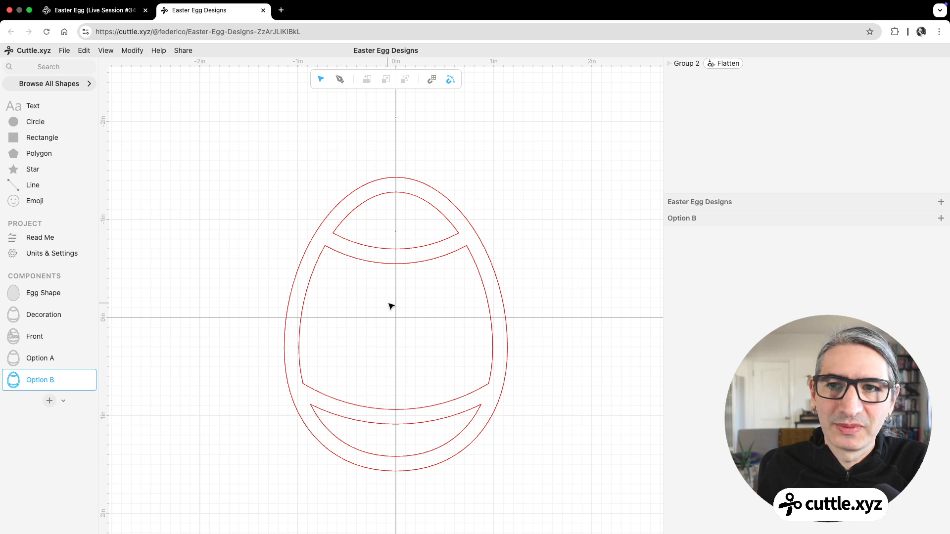
# Step: In Option B, remove the Flatten modifier from the copied design and ungroup it into separate shapes
pyautogui.scroll(-2, 396, 307)
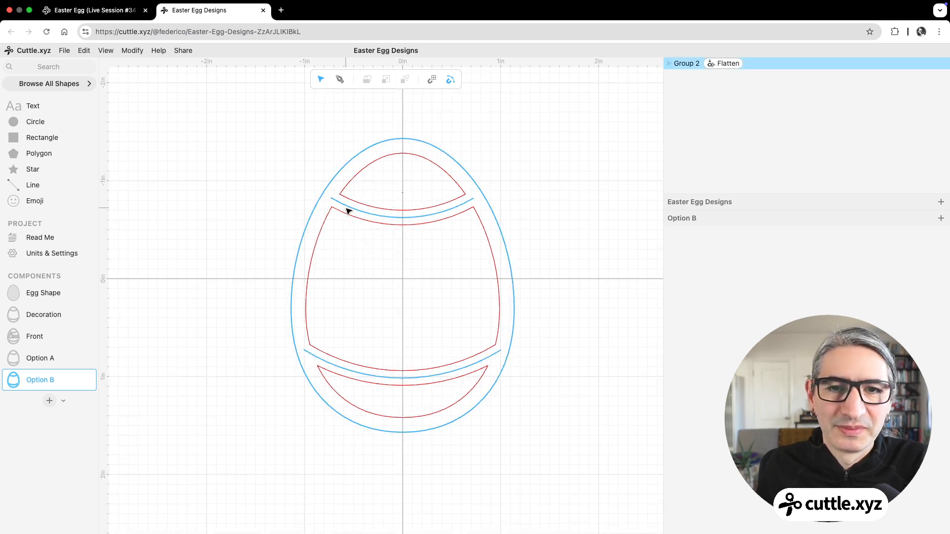
pyautogui.click(687, 65)
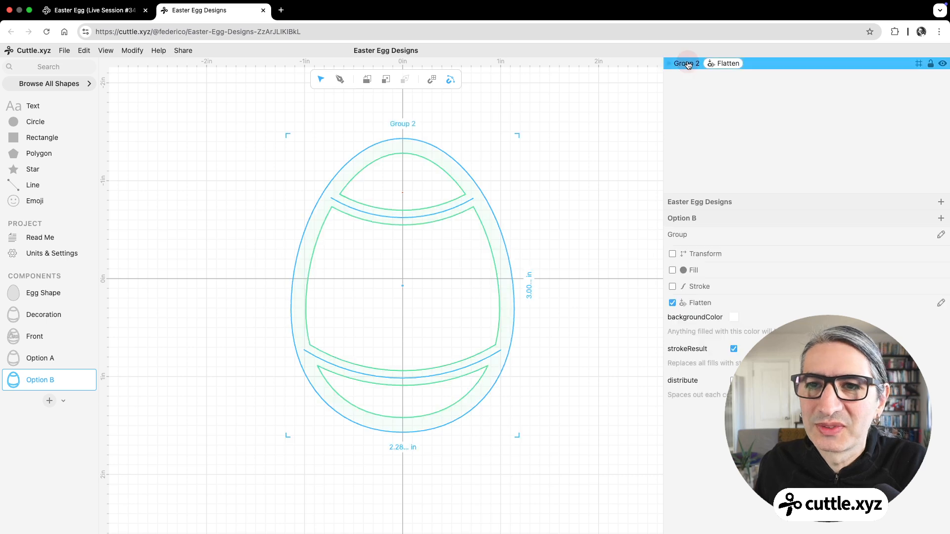
pyautogui.click(724, 66)
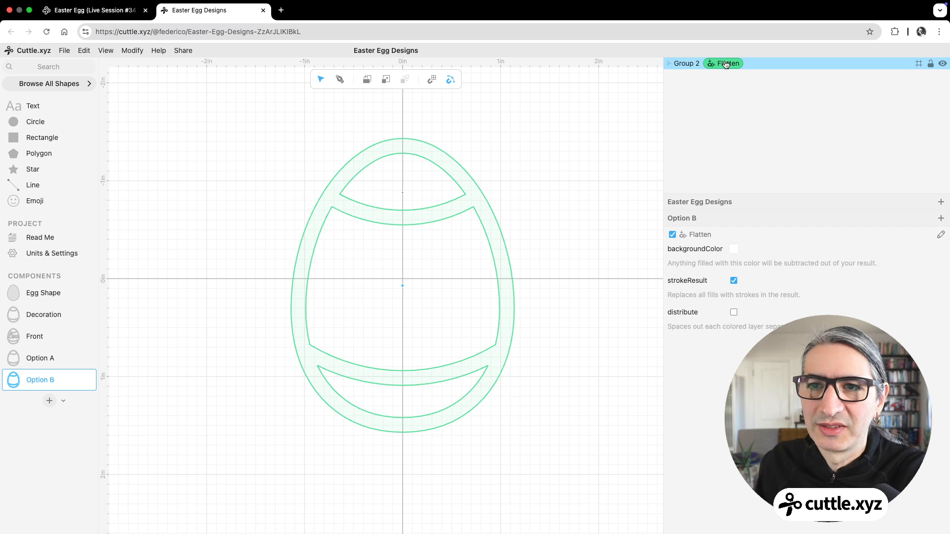
pyautogui.press('BackSpace')
pyautogui.rightClick(677, 69)
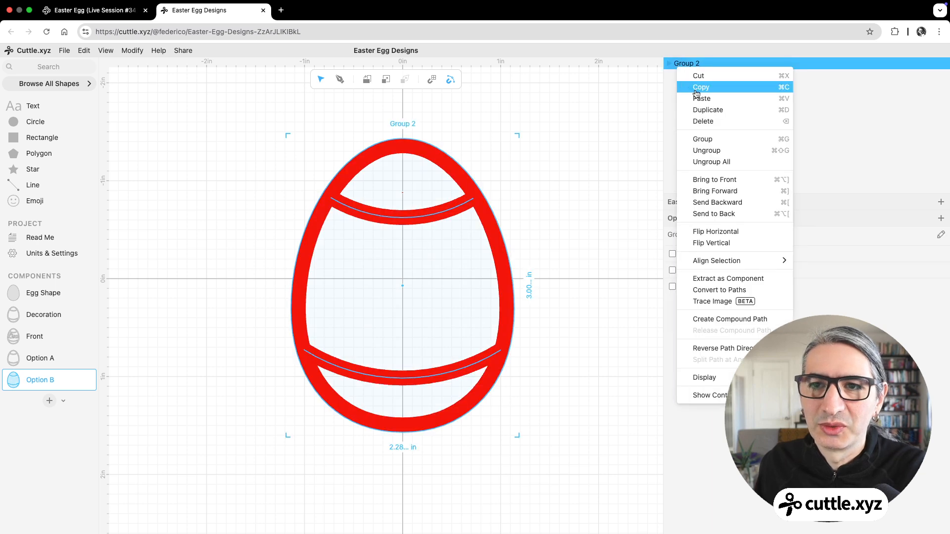
pyautogui.click(714, 150)
# Step: Delete the upper and lower arcs, leaving only the egg shape
pyautogui.click(424, 216)
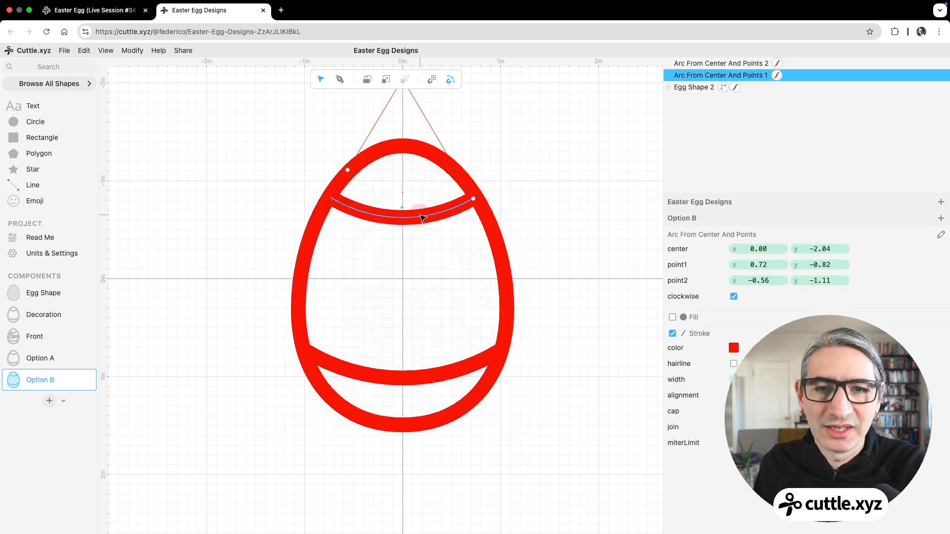
pyautogui.press('BackSpace')
pyautogui.click(426, 378)
pyautogui.press('BackSpace')
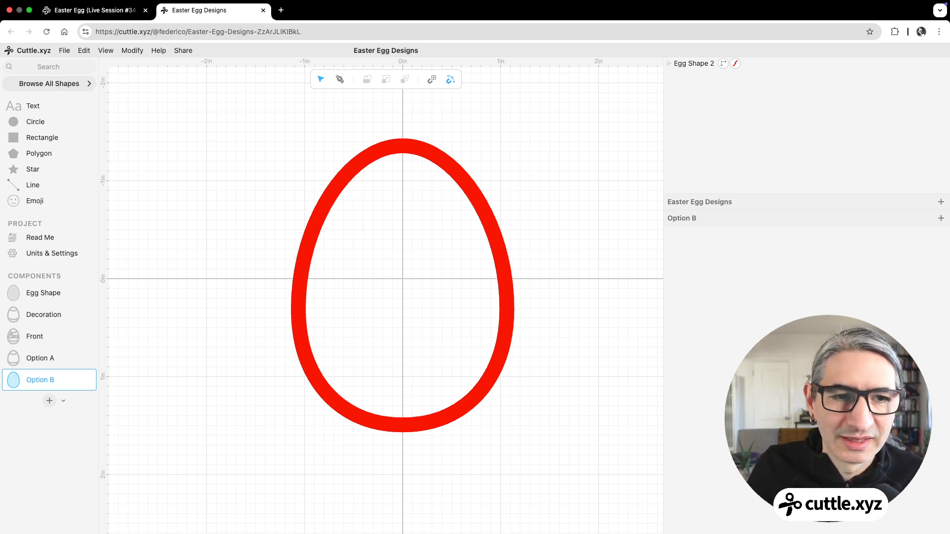
# Step: Draw a horizontal Pen path about 1.57 in long across the upper egg at about y -0.80, spanning its borders
pyautogui.click(340, 80)
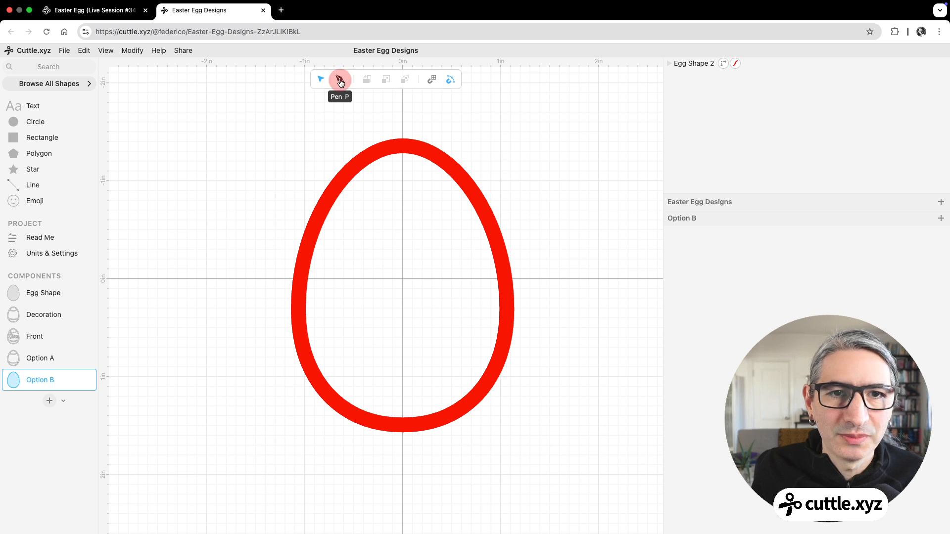
pyautogui.click(326, 201)
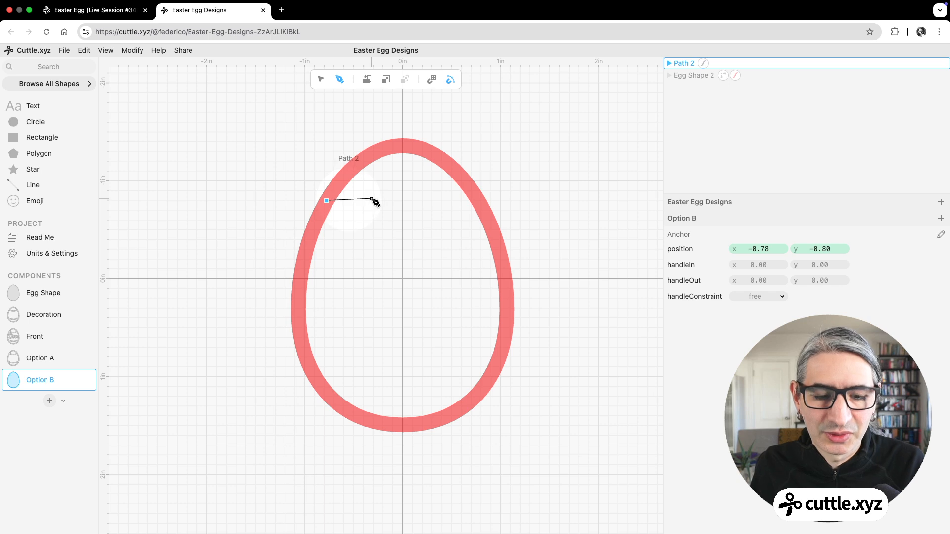
pyautogui.click(480, 201)
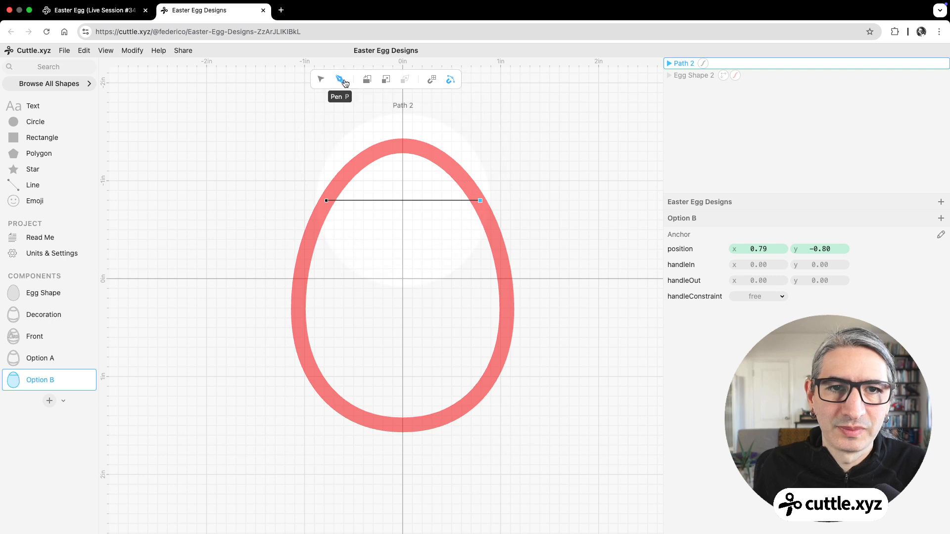
pyautogui.click(321, 80)
pyautogui.click(535, 173)
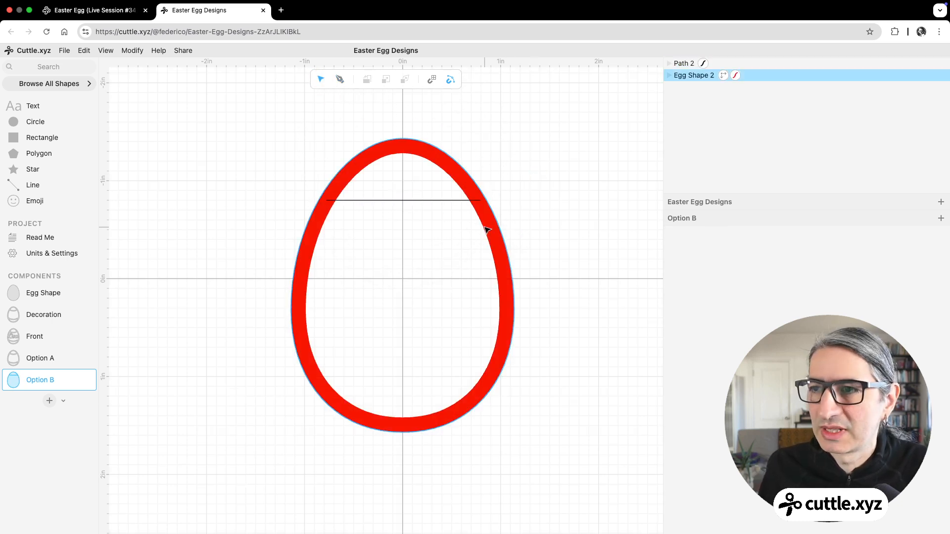
pyautogui.click(442, 201)
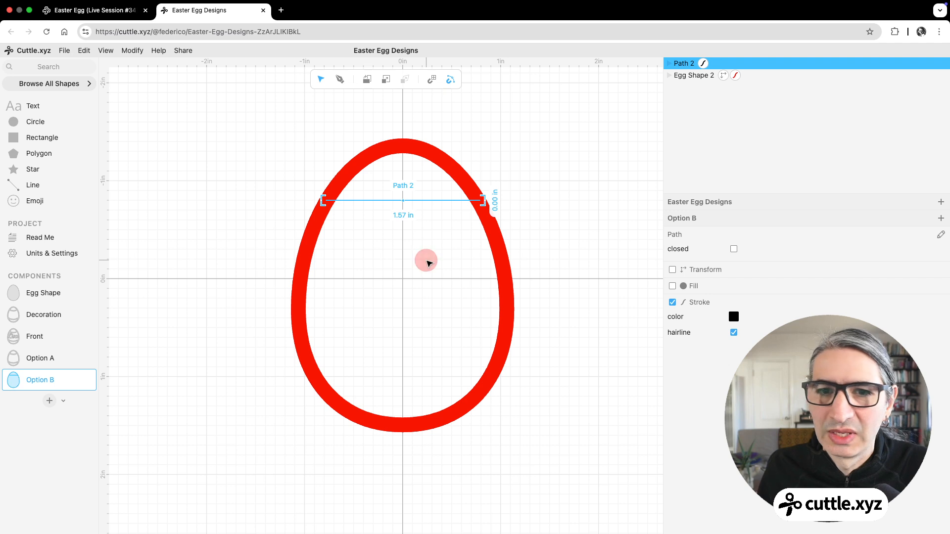
pyautogui.click(426, 260)
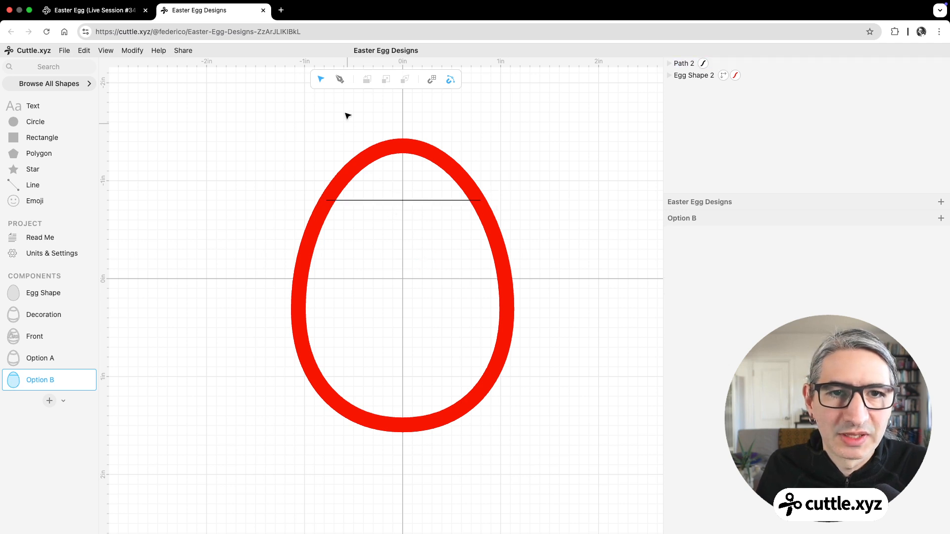
# Step: Add a middle anchor to the horizontal path and place it at about x 0.00, y -0.81
pyautogui.click(404, 200)
pyautogui.doubleClick(406, 200)
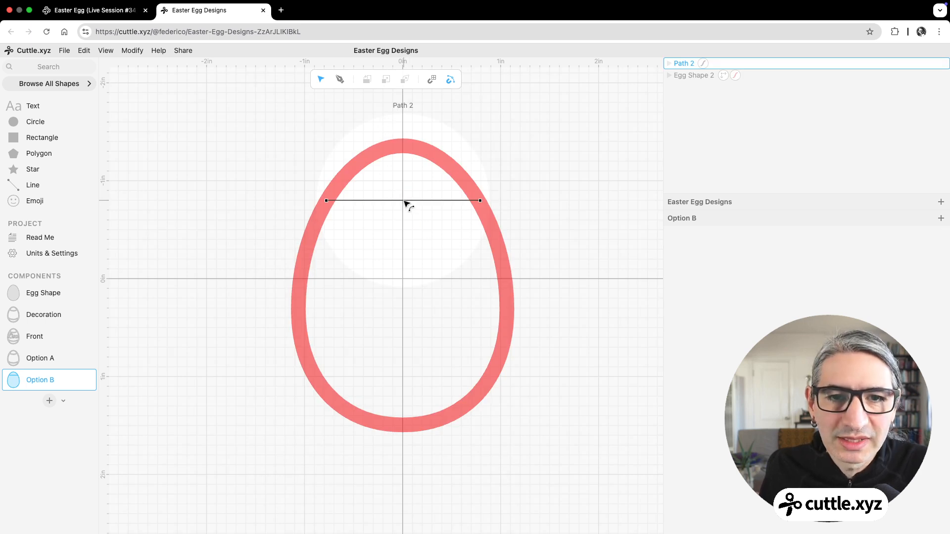
pyautogui.click(404, 201)
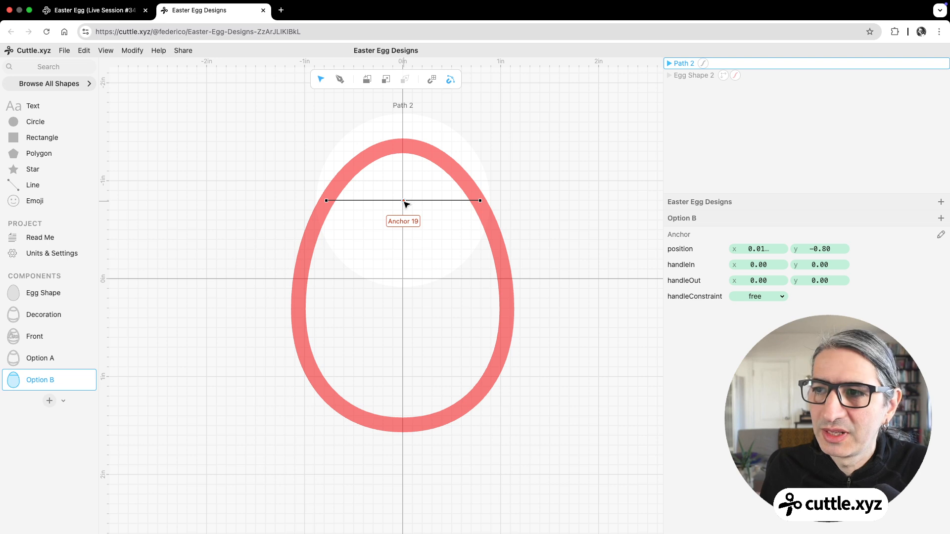
pyautogui.moveTo(404, 200)
pyautogui.mouseDown()
pyautogui.moveTo(439, 244)
pyautogui.moveTo(382, 136)
pyautogui.moveTo(404, 200)
pyautogui.mouseUp()
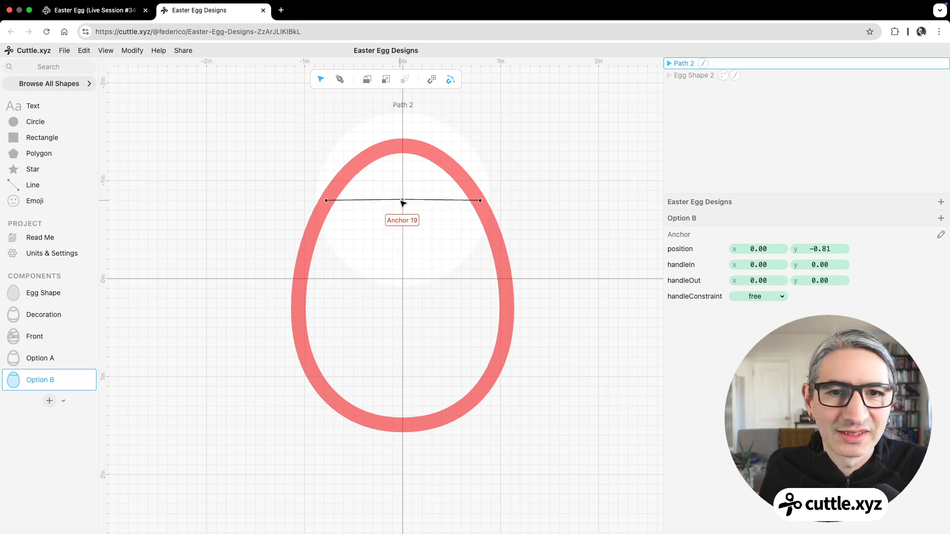
# Step: Give the middle anchor tangent handles and shape an S-curve with handleIn about -0.65, 0.25 and handleOut about 0.62, -0.24
pyautogui.doubleClick(403, 201)
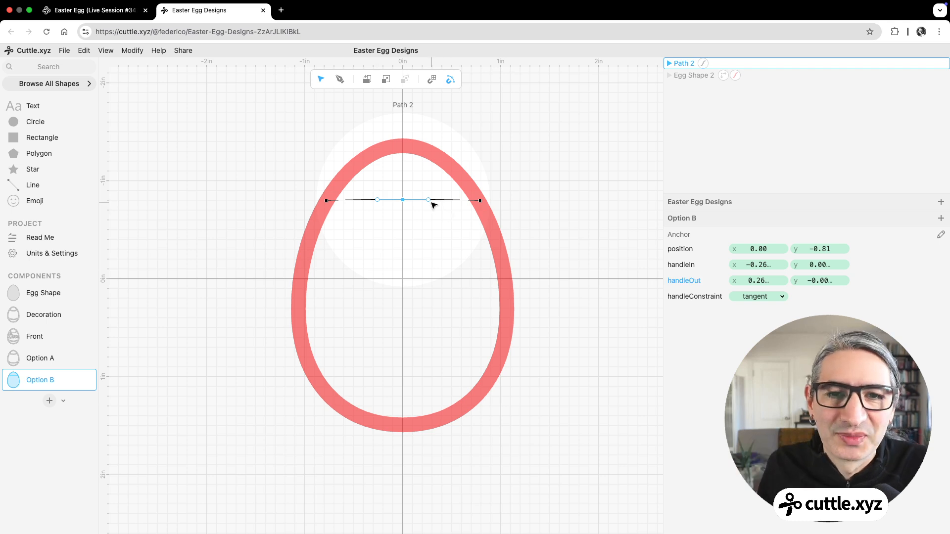
pyautogui.moveTo(429, 200); pyautogui.dragTo(451, 163)
pyautogui.moveTo(382, 215); pyautogui.dragTo(339, 224)
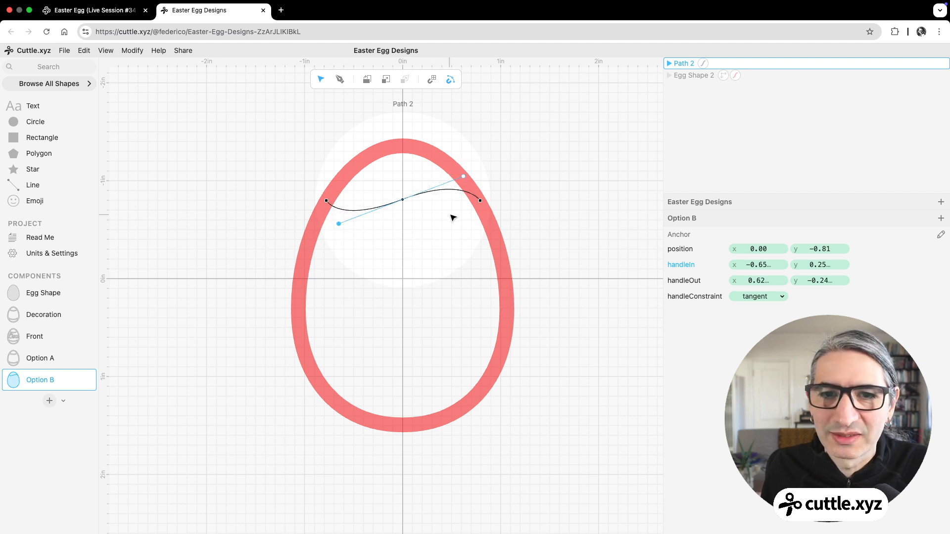
pyautogui.click(536, 195)
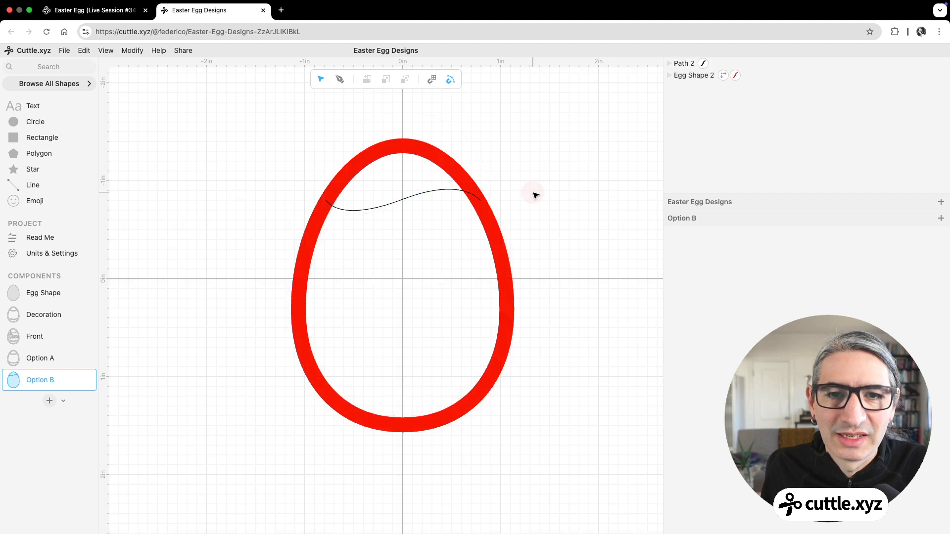
# Step: Set the wavy path's stroke color to red and turn off hairline to make it a thick band
pyautogui.click(414, 197)
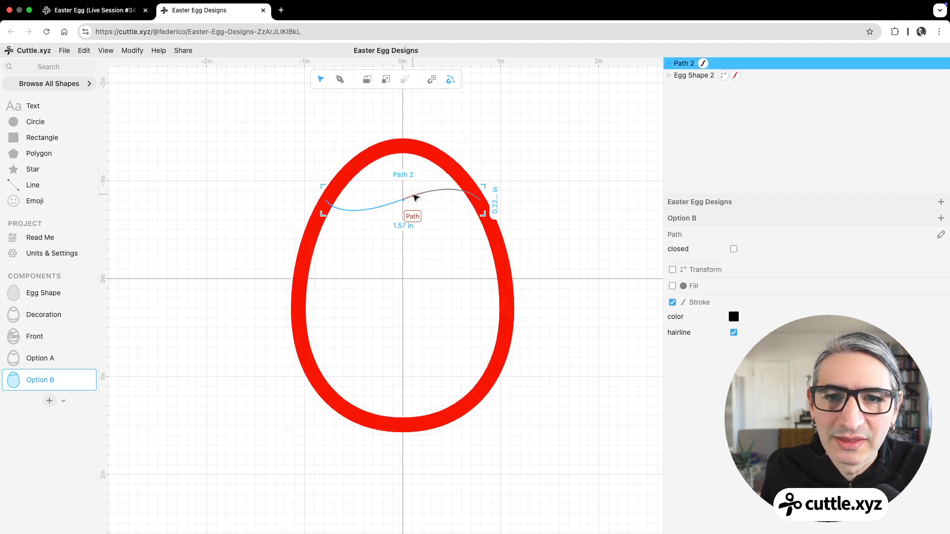
pyautogui.click(733, 316)
pyautogui.click(819, 304)
pyautogui.click(733, 332)
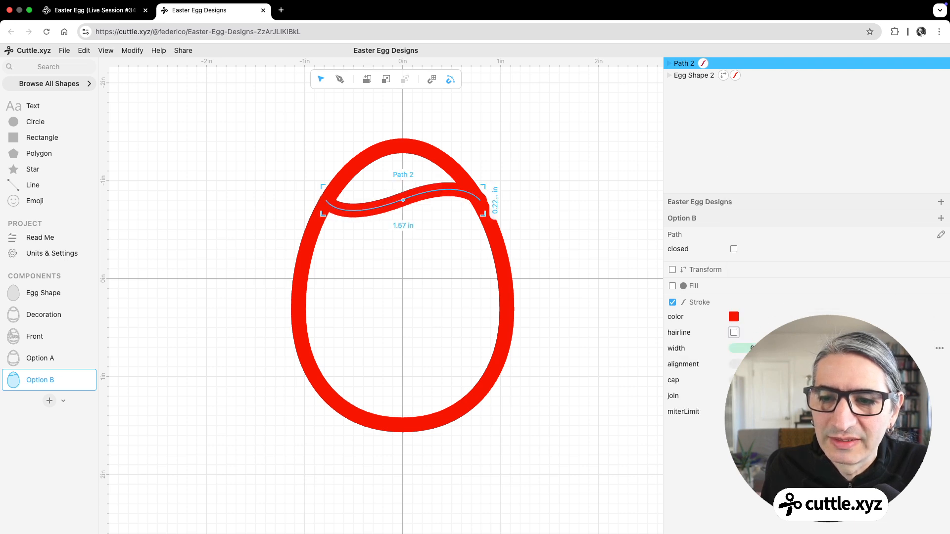
pyautogui.click(603, 333)
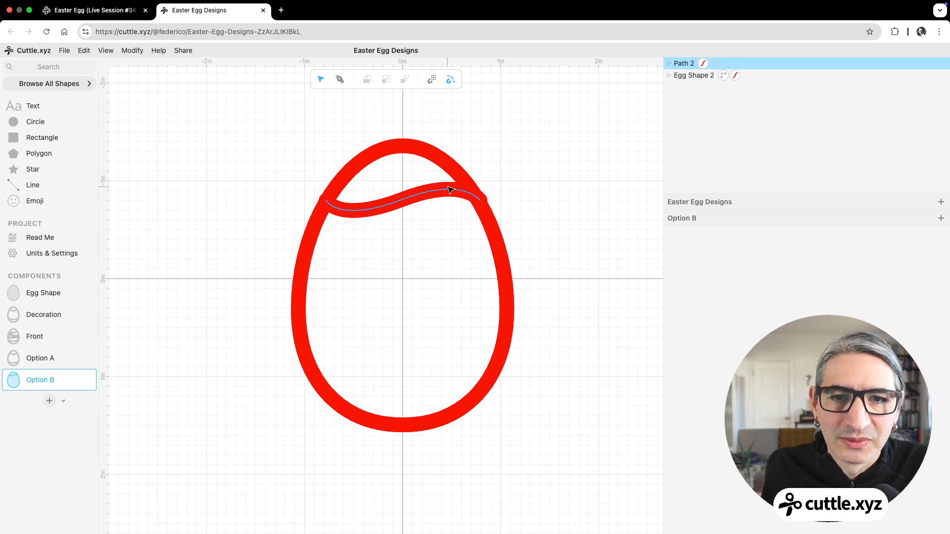
# Step: Tuck the wave's rounded ends inside the egg border by moving its end anchors to about 0.774, -0.785 and -0.767, -0.792
pyautogui.scroll(5, 485, 185)
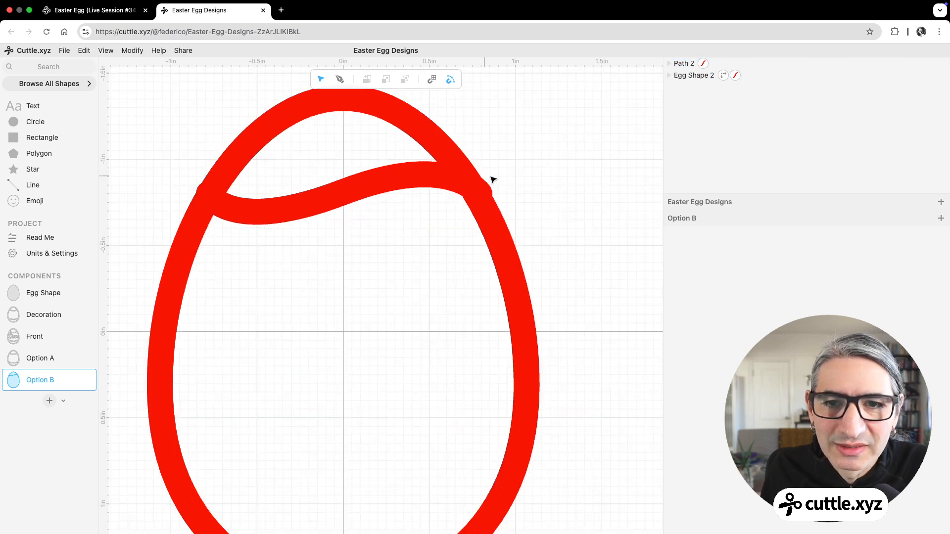
pyautogui.doubleClick(479, 190)
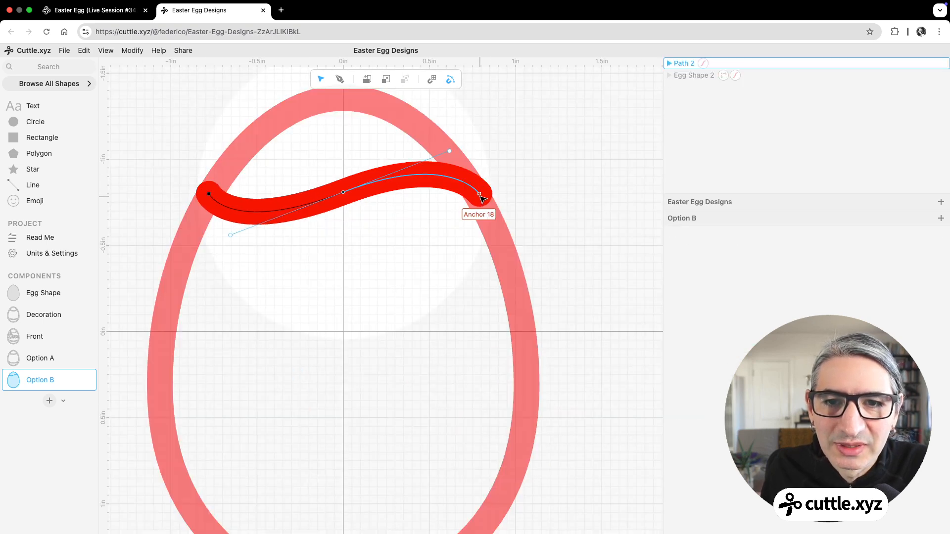
pyautogui.click(477, 196)
pyautogui.moveTo(479, 196); pyautogui.dragTo(478, 197)
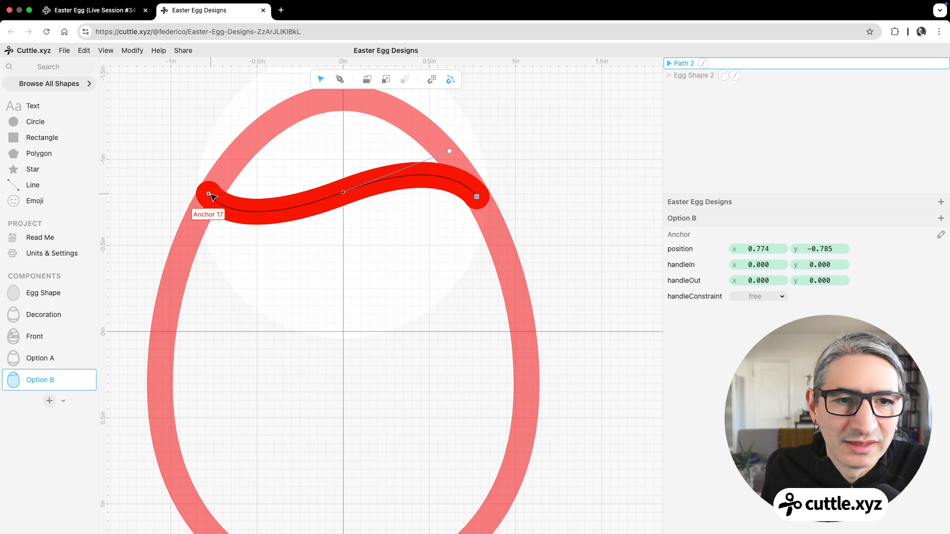
pyautogui.moveTo(209, 195); pyautogui.dragTo(212, 195)
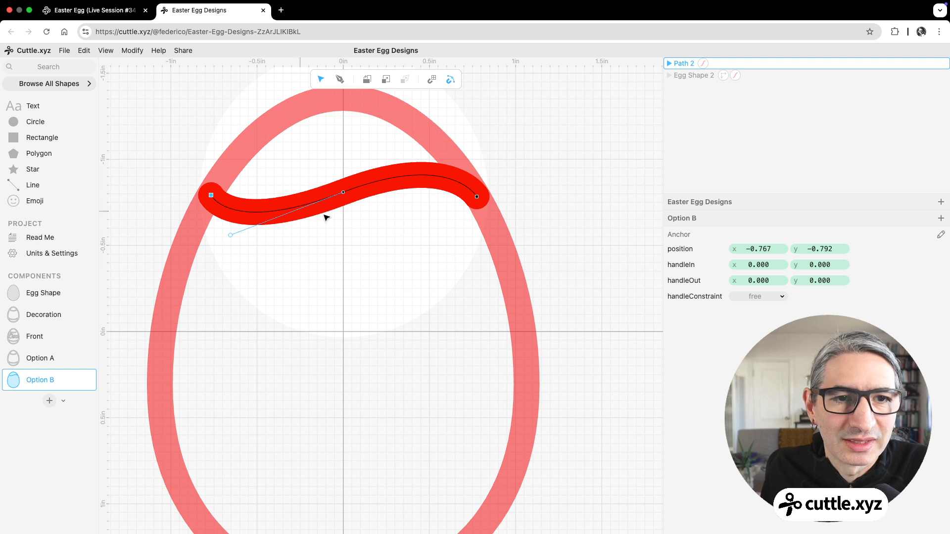
pyautogui.click(514, 163)
# Step: Duplicate the wavy band and move the copy straight down to the lower part of the egg
pyautogui.scroll(-5, 514, 163)
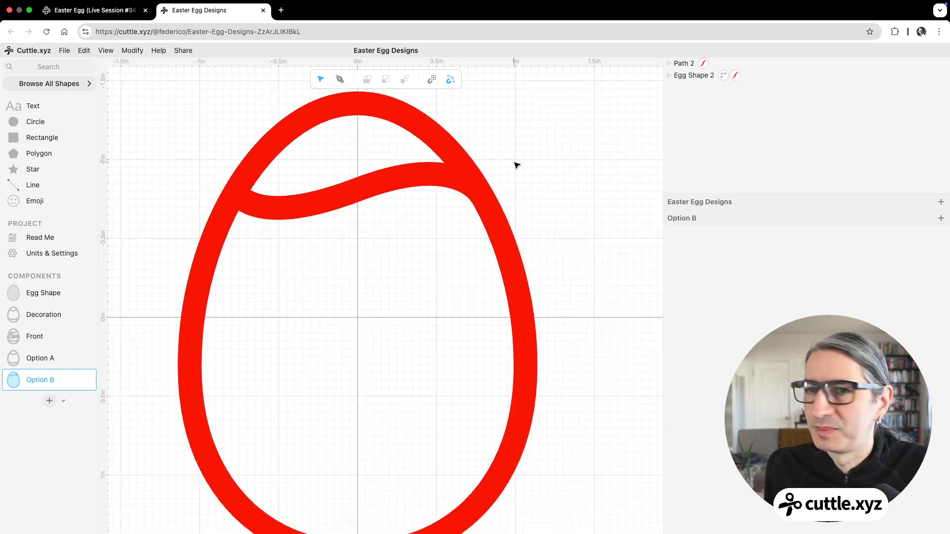
pyautogui.click(366, 190)
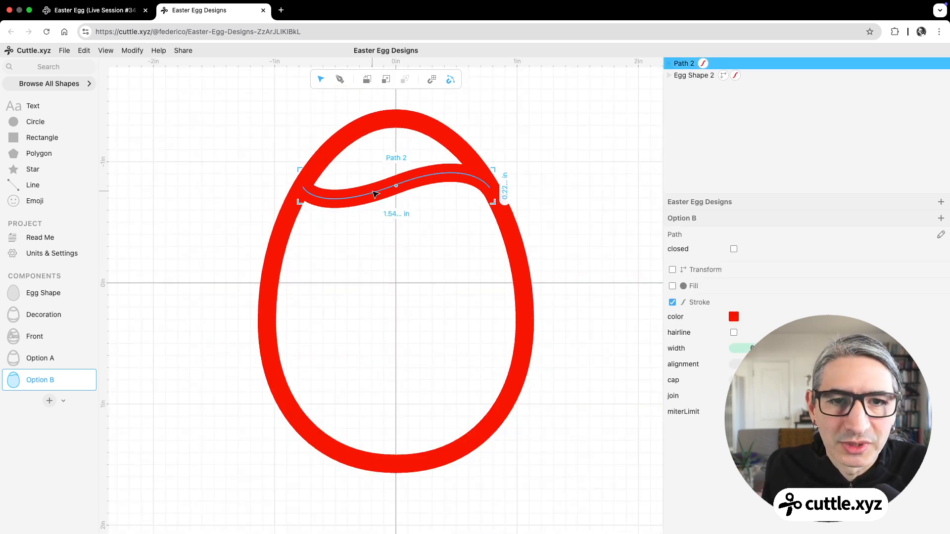
pyautogui.click(406, 184)
pyautogui.rightClick(407, 184)
pyautogui.click(426, 223)
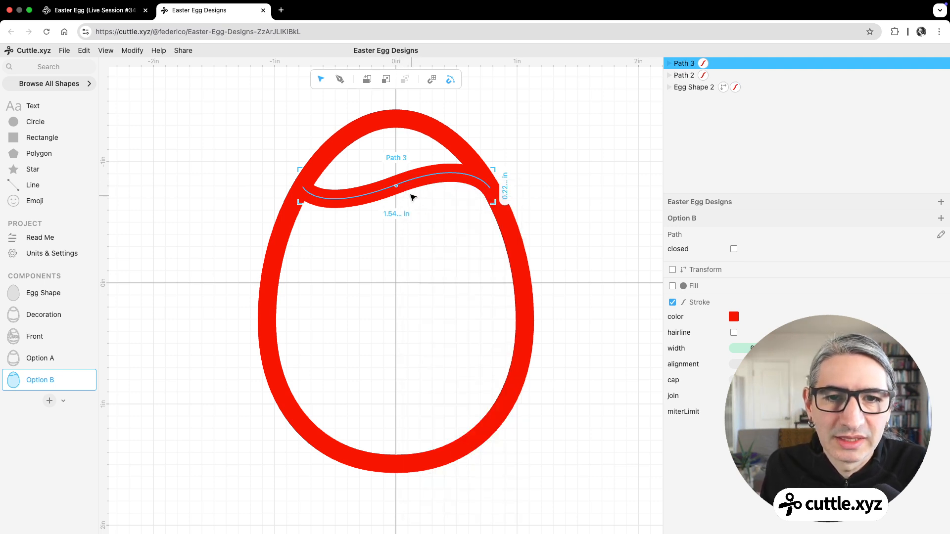
pyautogui.moveTo(405, 186); pyautogui.dragTo(401, 382)
# Step: Widen the lower wave by moving its end anchors into the egg's border, and shift its middle anchor to about x 0.01, y -0.77
pyautogui.doubleClick(423, 378)
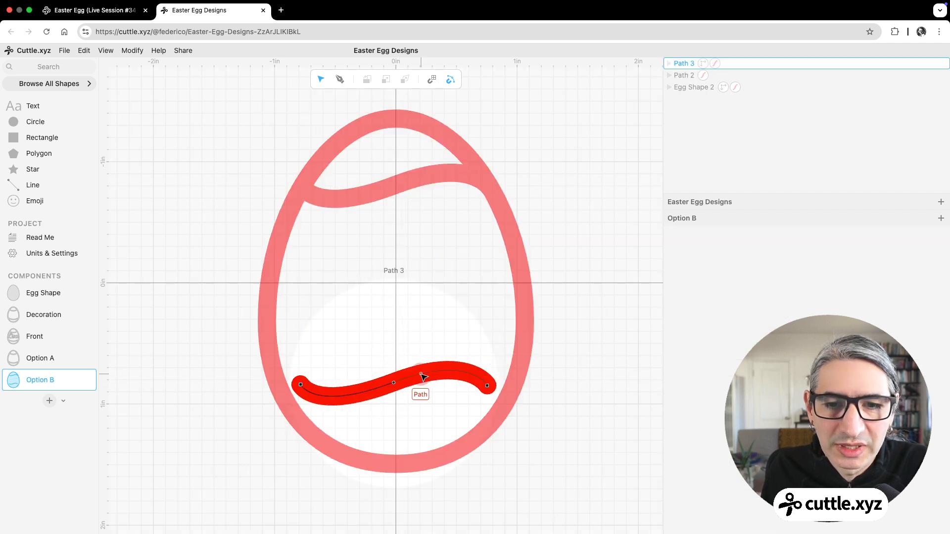
pyautogui.moveTo(302, 386); pyautogui.dragTo(281, 382)
pyautogui.moveTo(488, 385); pyautogui.dragTo(511, 393)
pyautogui.moveTo(394, 383); pyautogui.dragTo(397, 388)
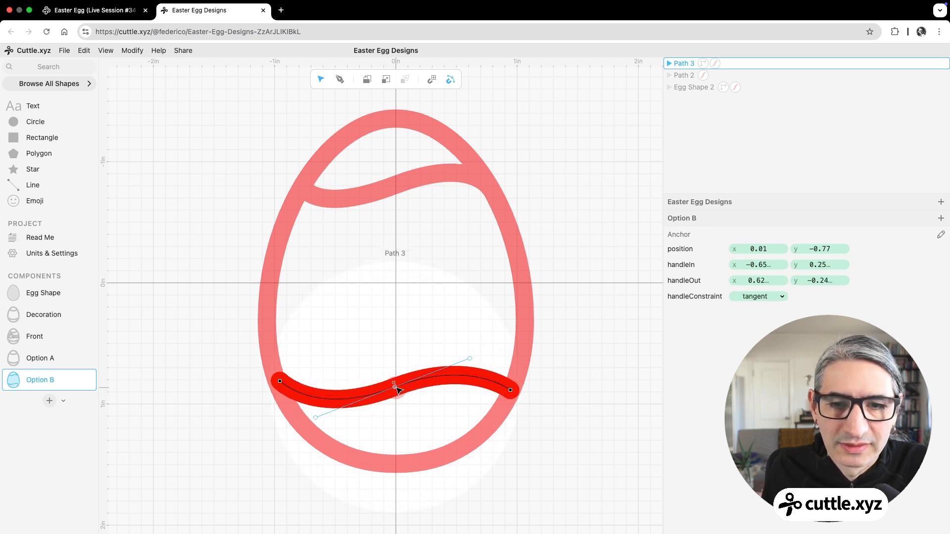
pyautogui.click(596, 379)
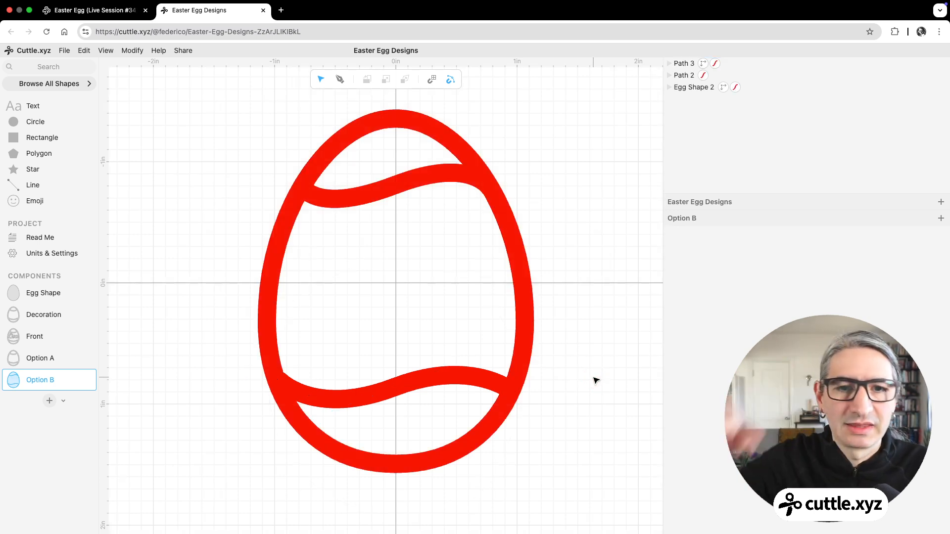
# Step: Flatten the egg and both wavy bands together, with strokeResult enabled to turn the filled result into outlines
pyautogui.scroll(-1, 300, 163)
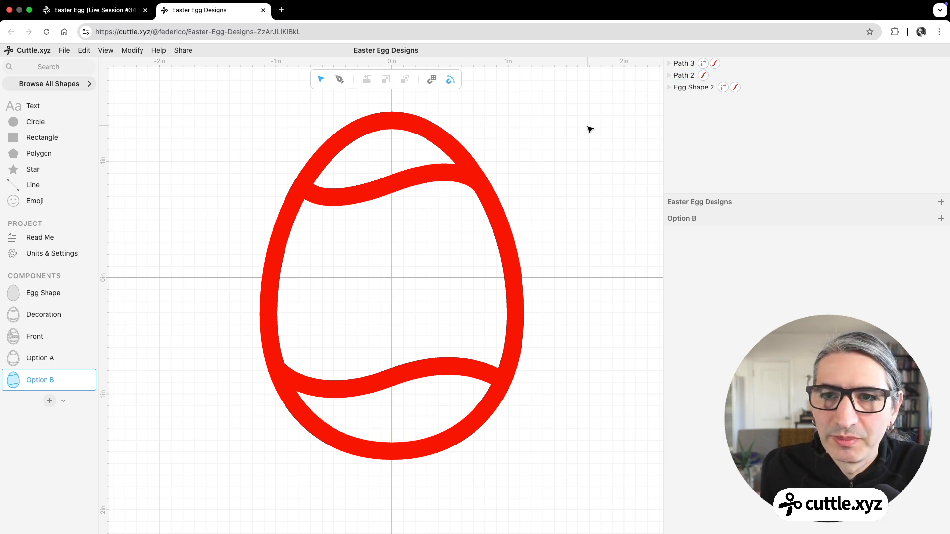
pyautogui.moveTo(228, 128); pyautogui.dragTo(580, 470)
pyautogui.click(132, 50)
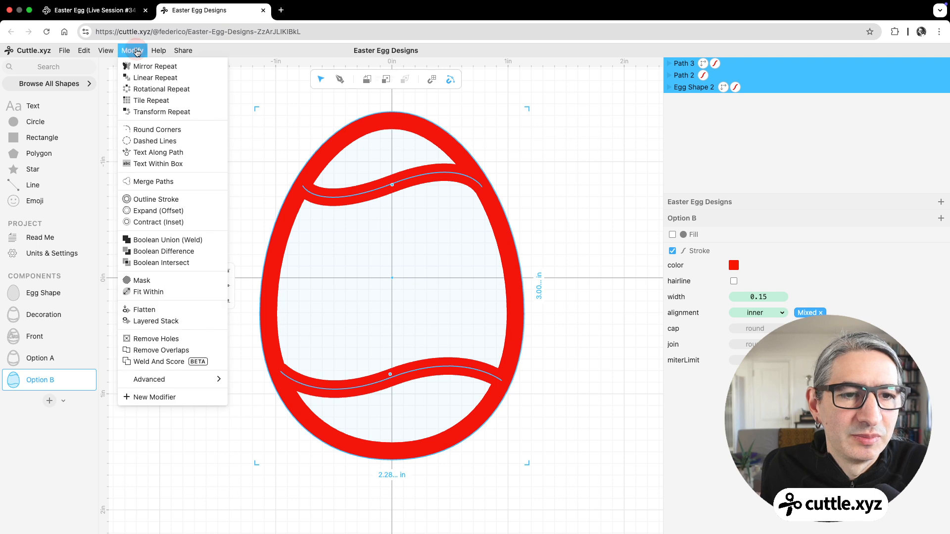
pyautogui.click(184, 310)
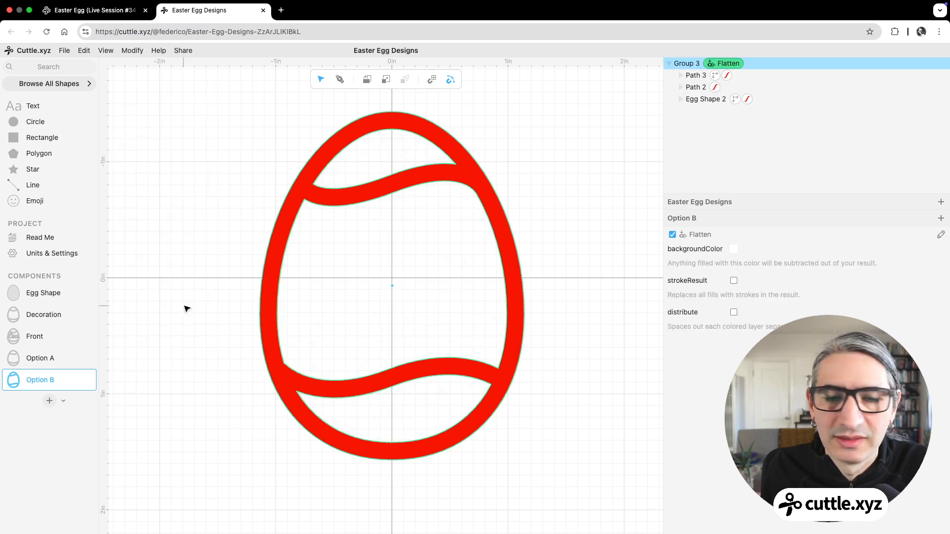
pyautogui.click(733, 280)
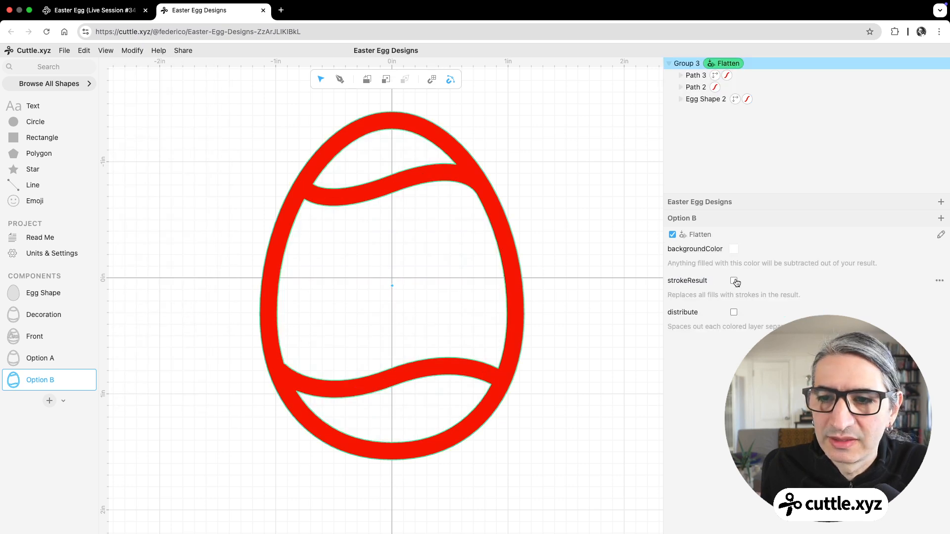
# Step: In the Decoration component, replace the hidden egg shape and visible Option A with Option B centered on the origin, and check the Front piece
pyautogui.click(609, 296)
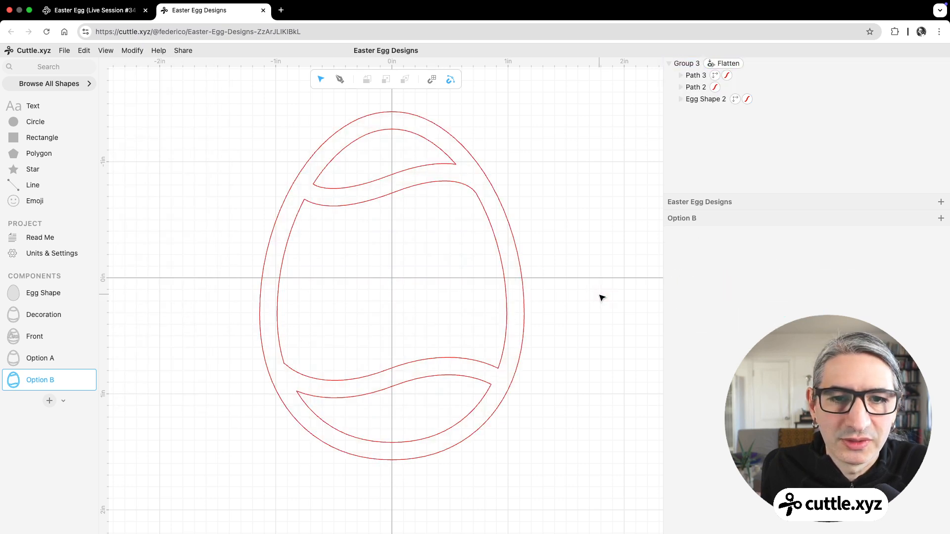
pyautogui.click(53, 315)
pyautogui.click(943, 65)
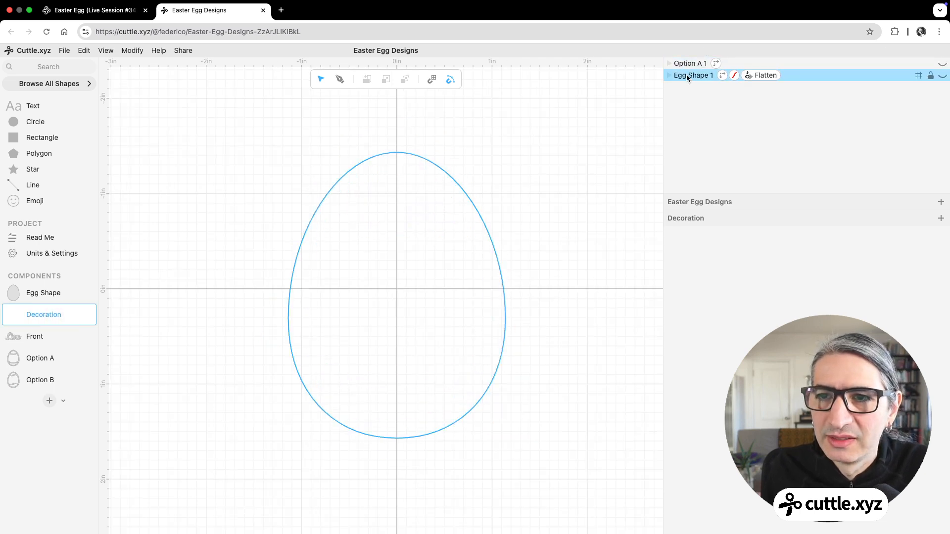
pyautogui.click(684, 75)
pyautogui.press('Delete')
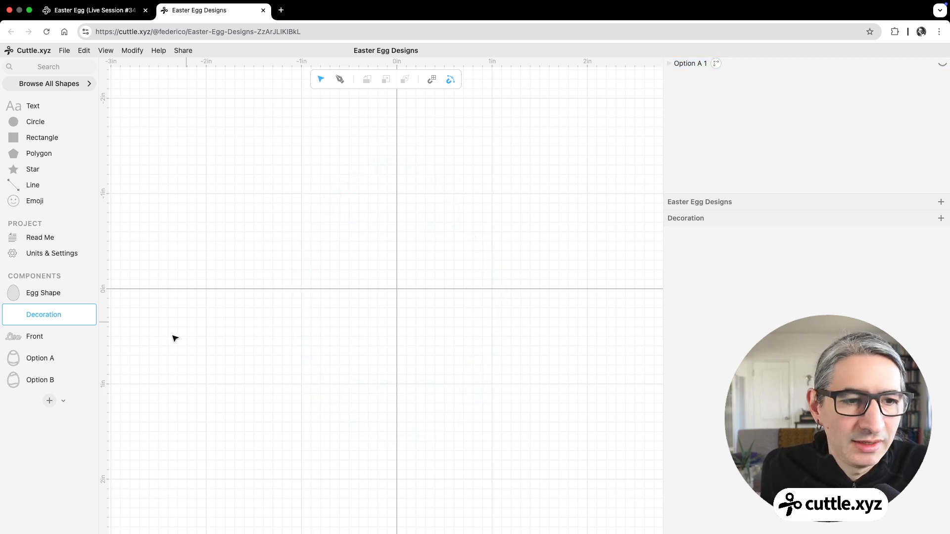
pyautogui.moveTo(5, 380); pyautogui.dragTo(398, 288)
pyautogui.click(559, 293)
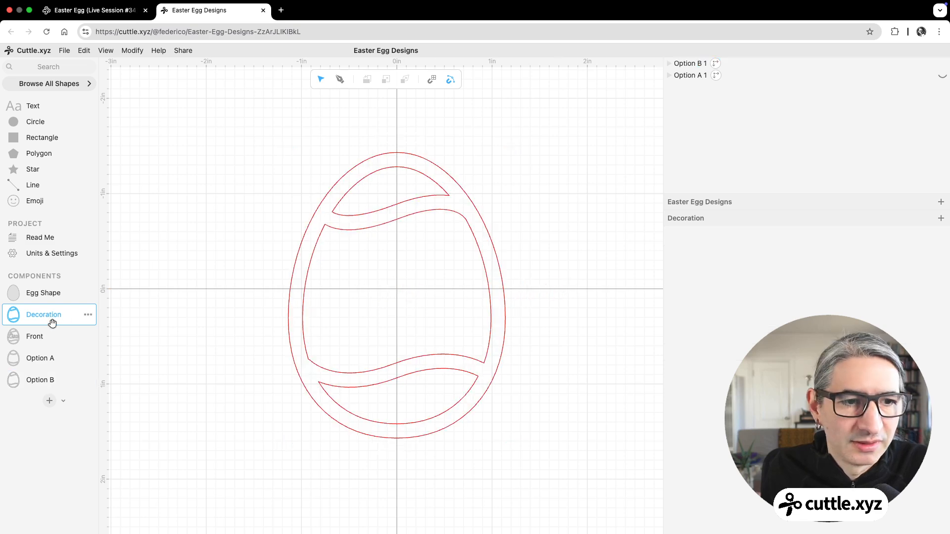
pyautogui.click(55, 337)
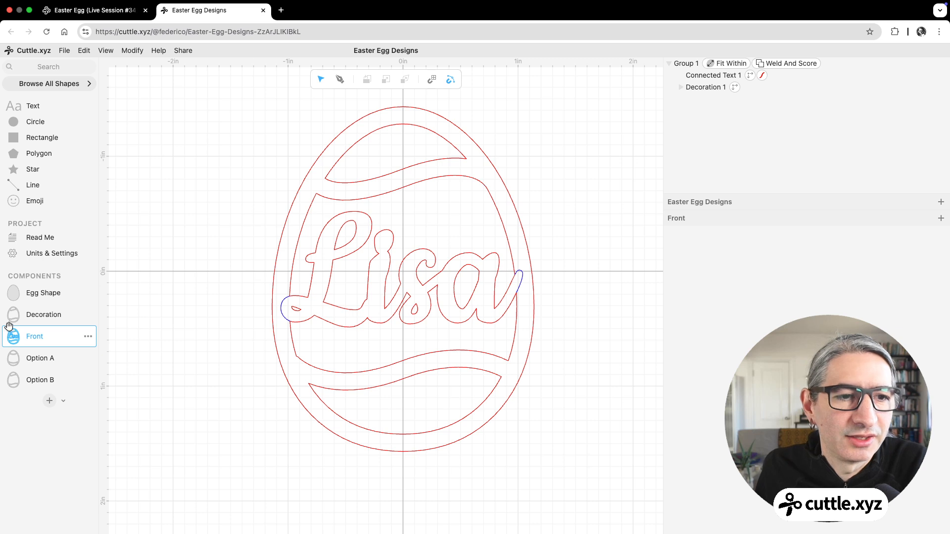
# Step: Duplicate the Option B component as Option C and open the copy
pyautogui.click(44, 361)
pyautogui.click(47, 378)
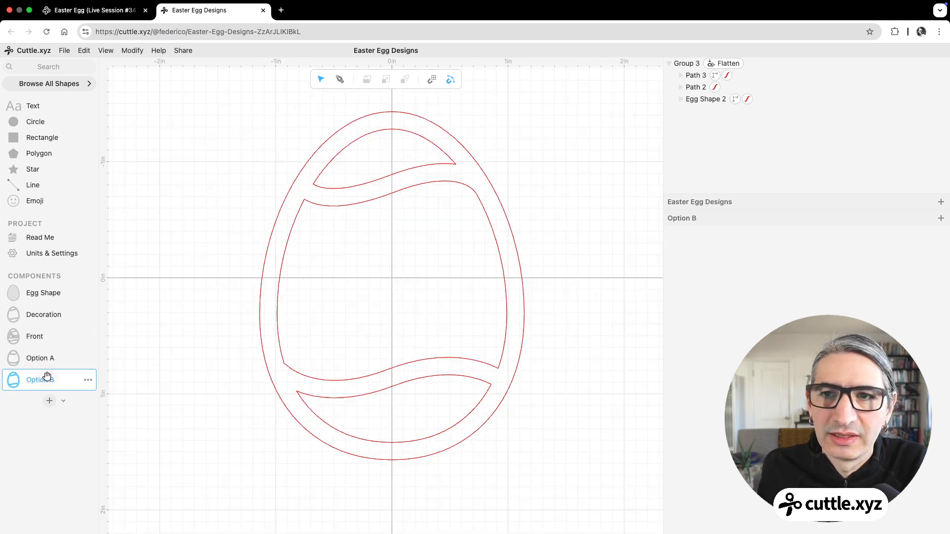
pyautogui.click(88, 380)
pyautogui.click(117, 388)
pyautogui.click(44, 400)
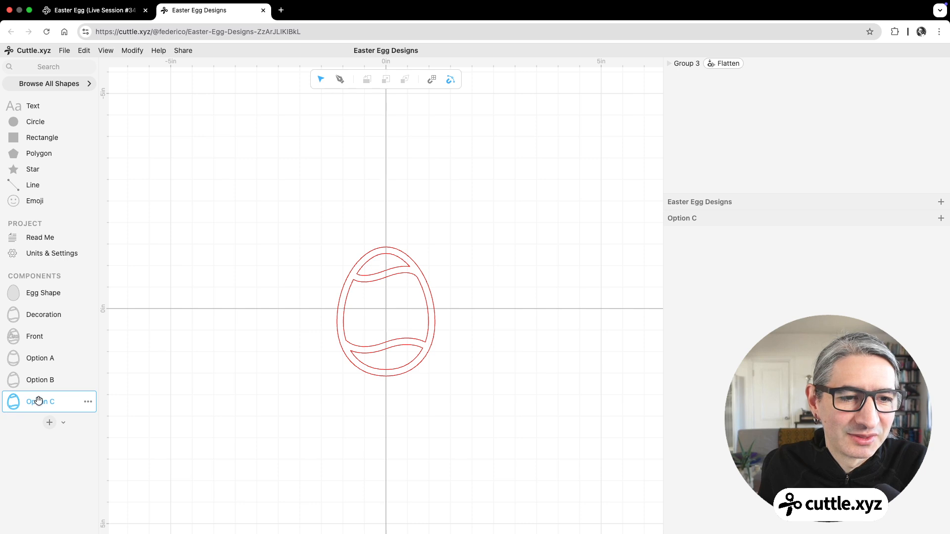
pyautogui.click(88, 404)
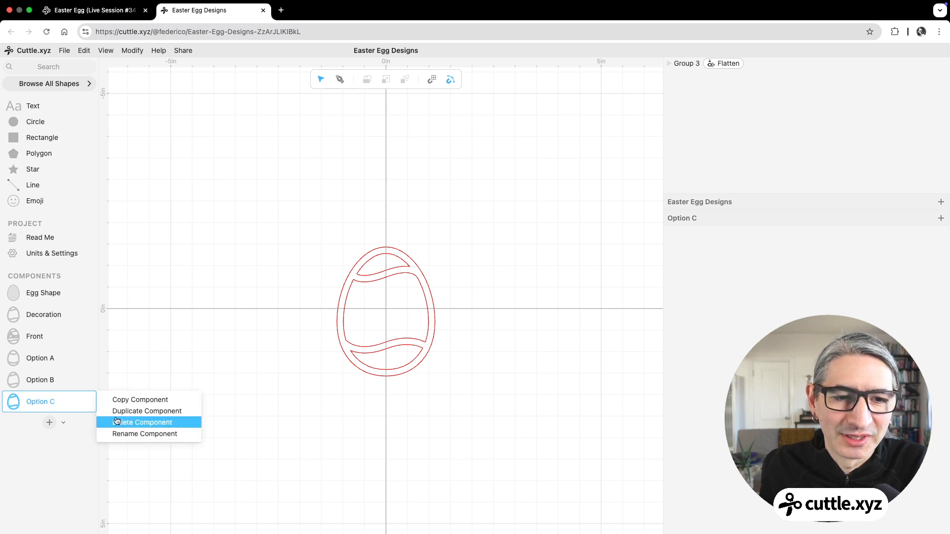
pyautogui.click(115, 415)
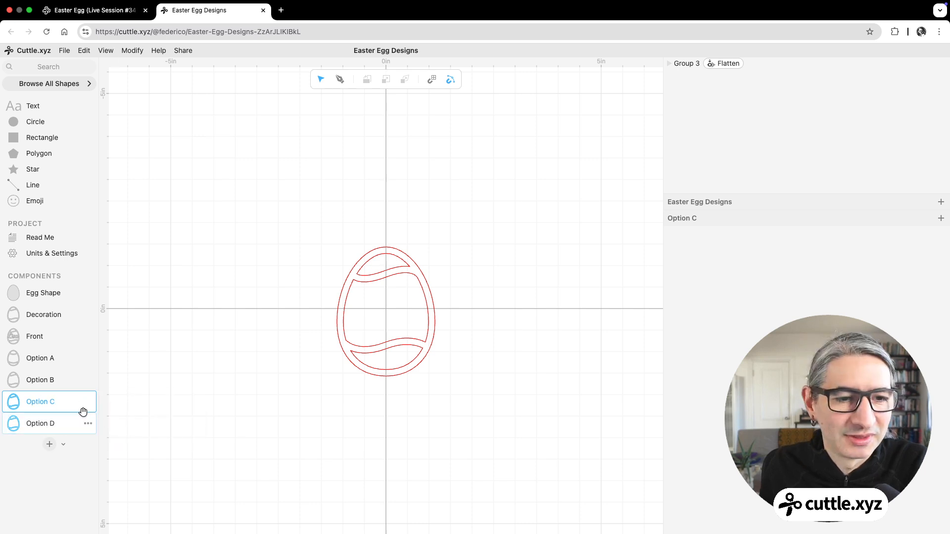
pyautogui.click(89, 423)
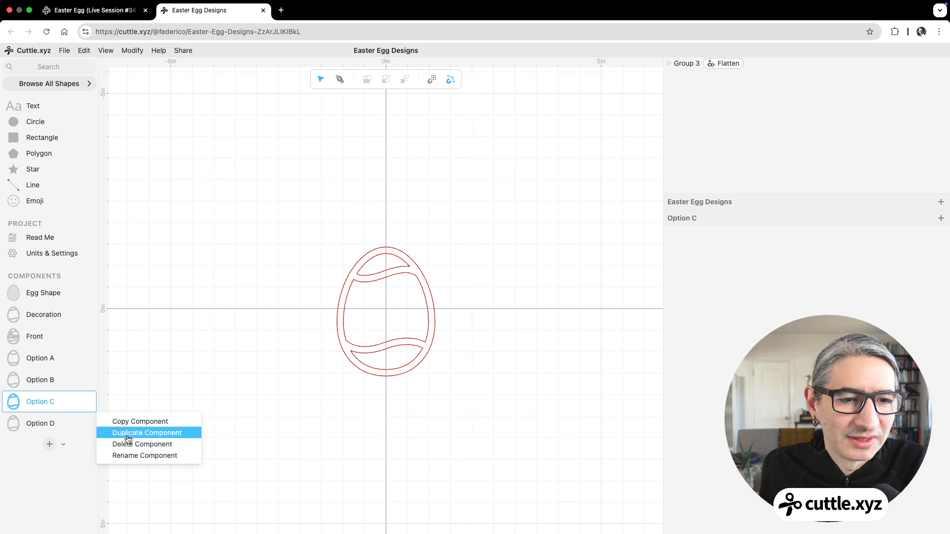
pyautogui.click(123, 442)
# Step: Ungroup Option C's flattened group into separate egg and wave paths, and delete the upper wave
pyautogui.scroll(5, 371, 303)
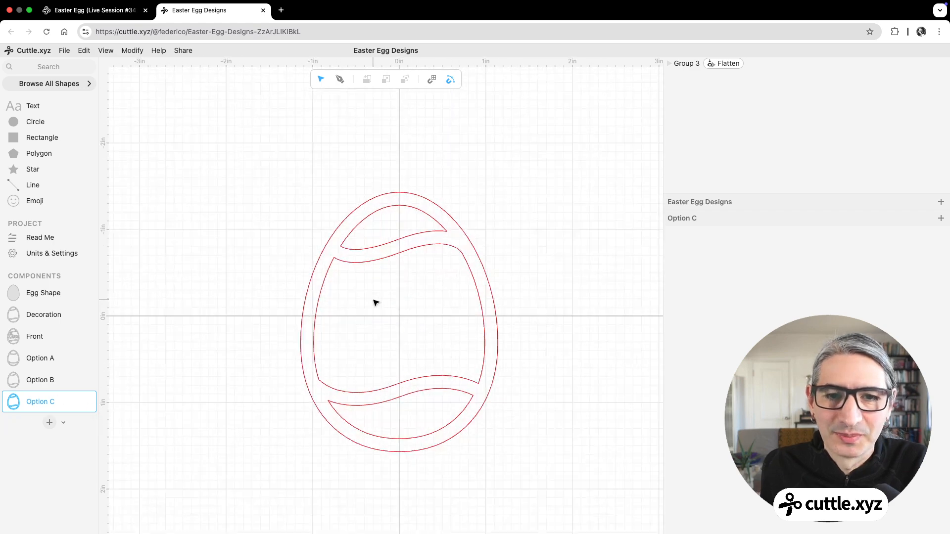
pyautogui.click(684, 65)
pyautogui.rightClick(684, 65)
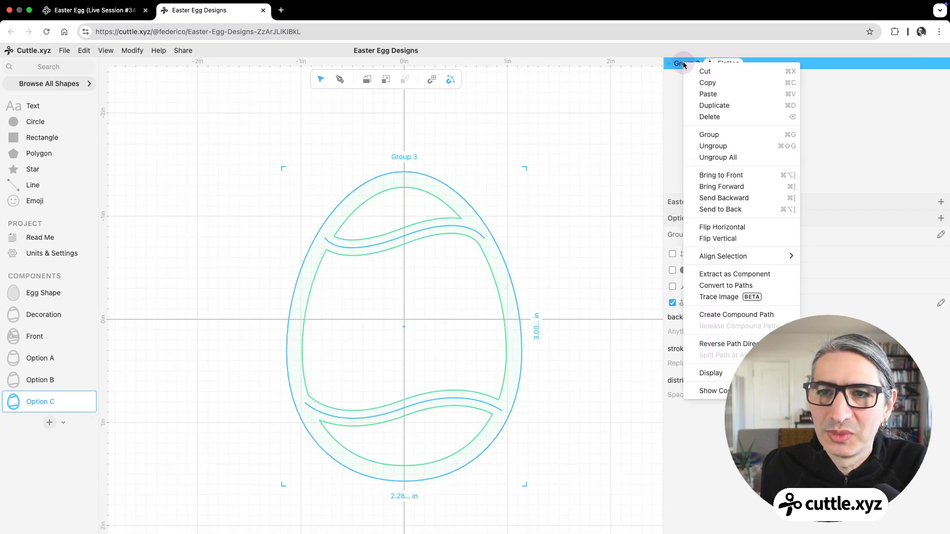
pyautogui.click(720, 146)
pyautogui.click(570, 176)
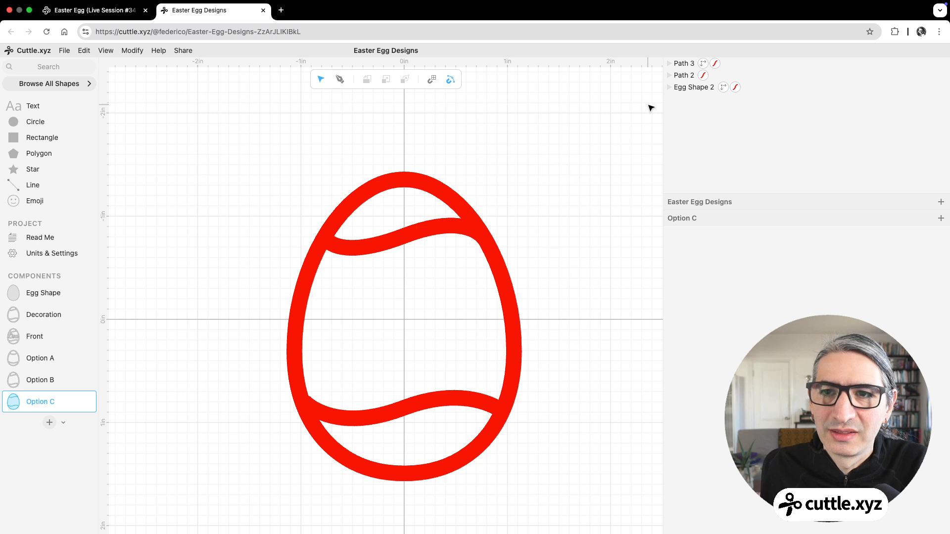
pyautogui.scroll(-1, 414, 232)
pyautogui.click(413, 233)
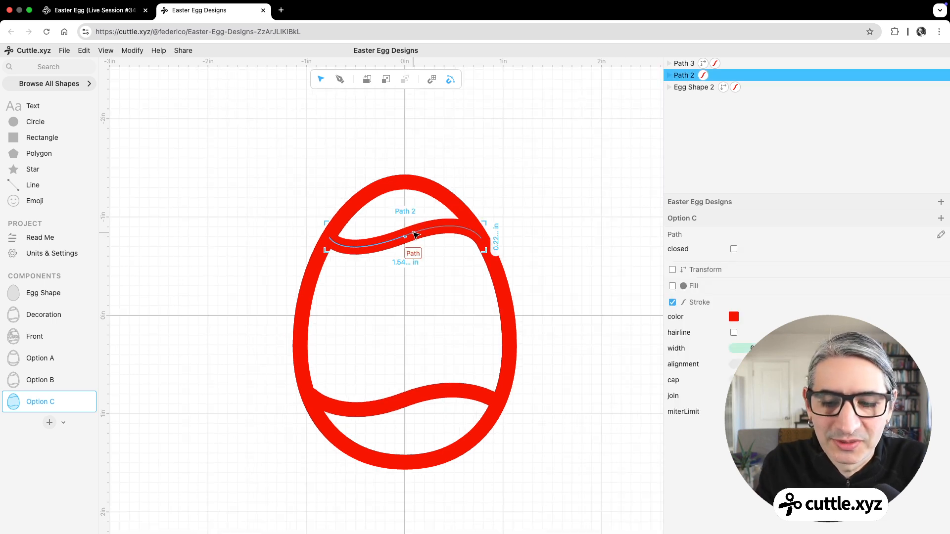
pyautogui.press('Delete')
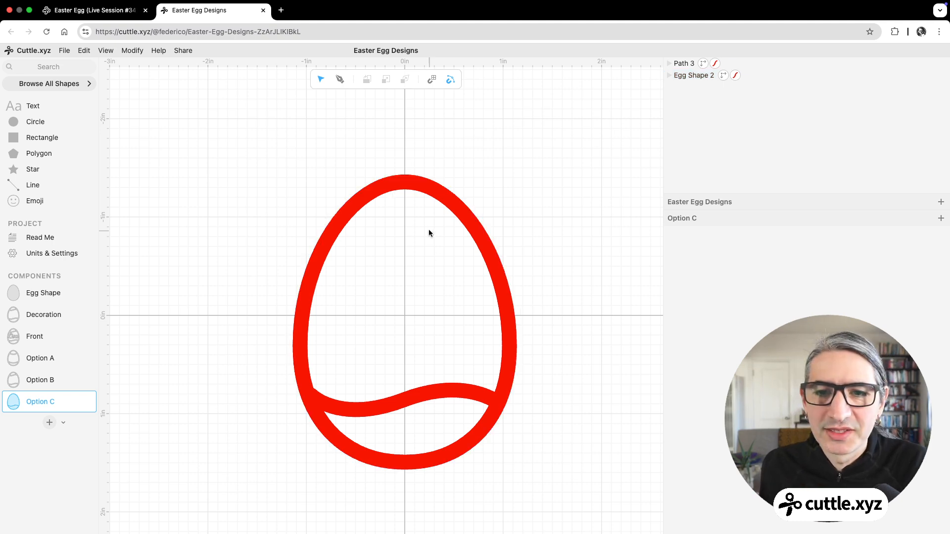
# Step: Switch to Noun Project and look through the easter egg icons for decoration ideas, and return to the full-screen Cuttle project
pyautogui.click(31, 10)
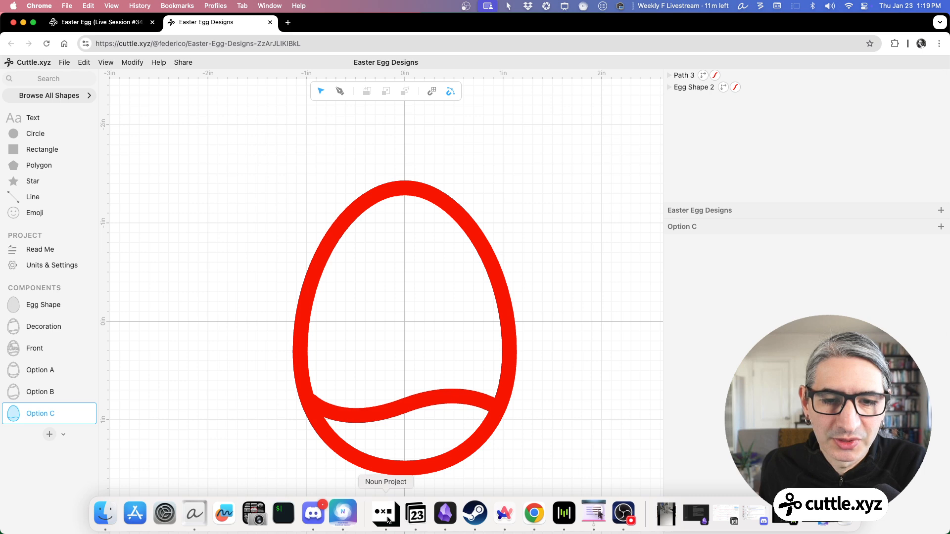
pyautogui.click(388, 516)
pyautogui.moveTo(692, 34); pyautogui.dragTo(734, 70)
pyautogui.doubleClick(582, 96)
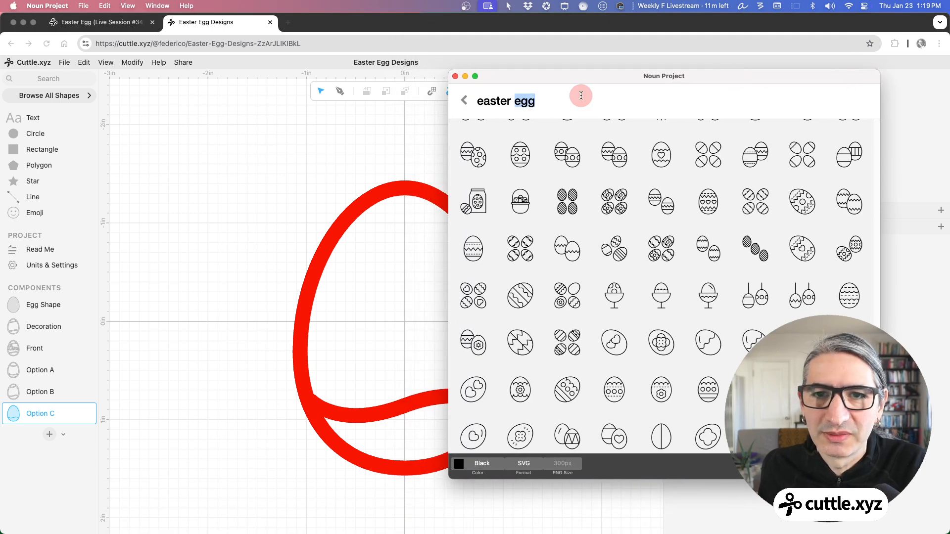
pyautogui.scroll(-10, 704, 217)
pyautogui.scroll(-10, 705, 216)
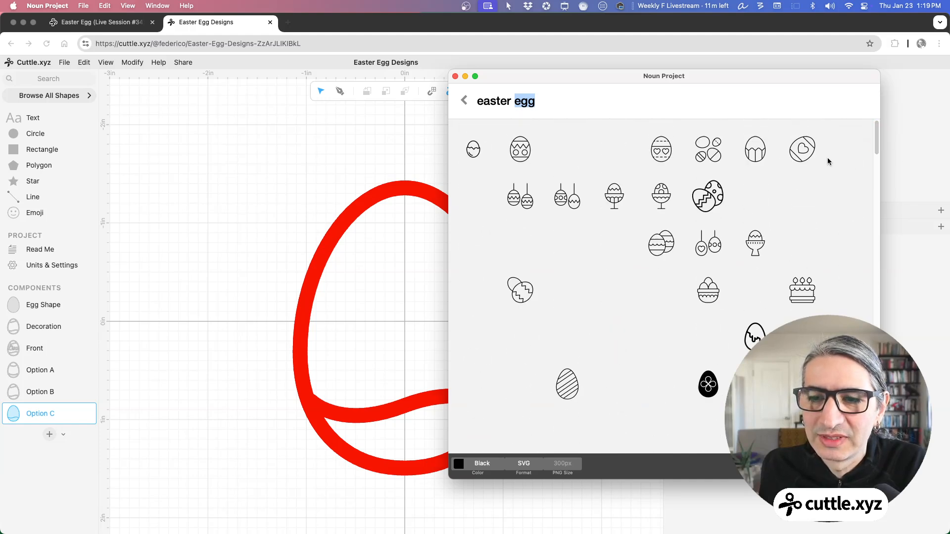
pyautogui.moveTo(873, 143); pyautogui.dragTo(876, 177)
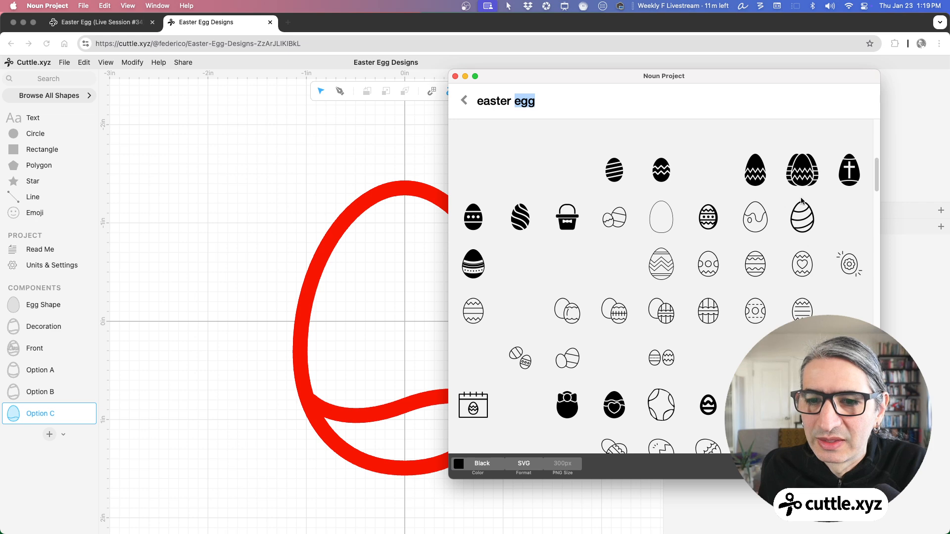
pyautogui.scroll(-3, 791, 268)
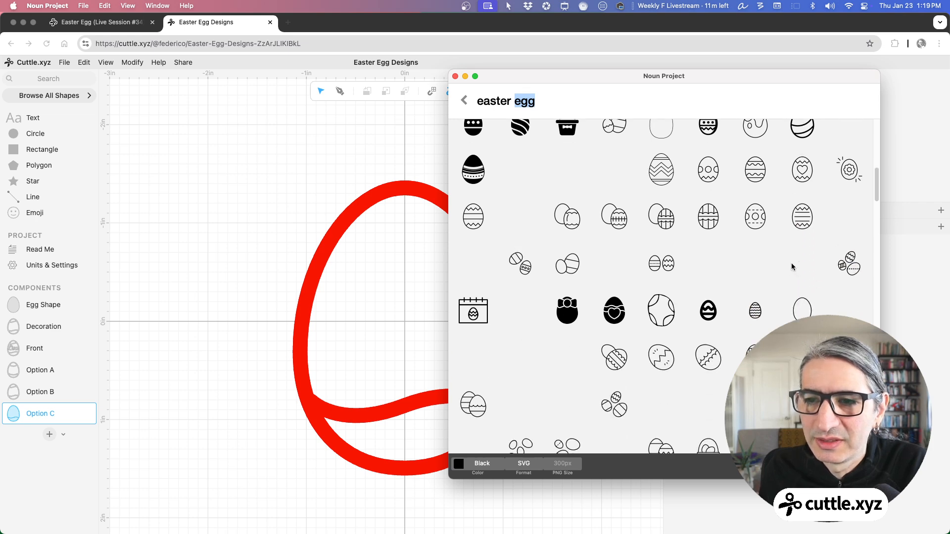
pyautogui.scroll(-5, 792, 267)
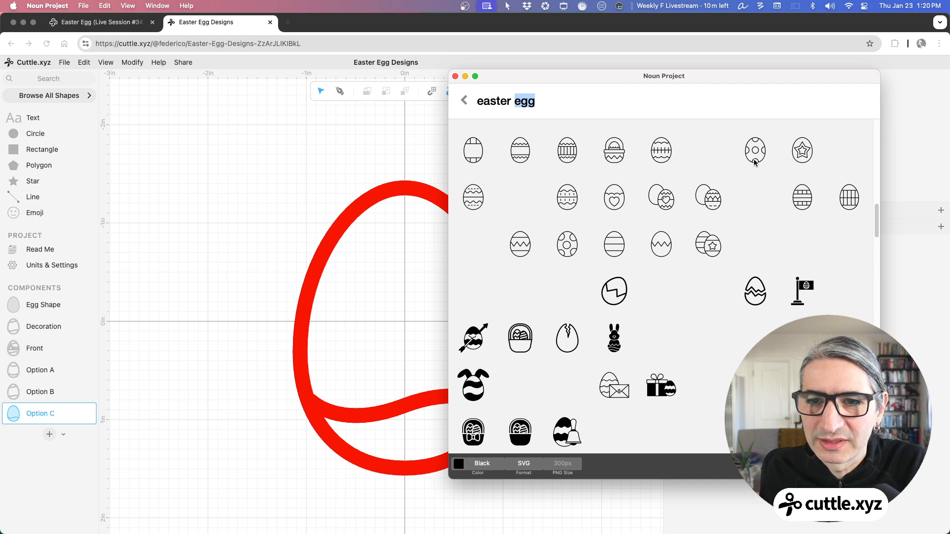
pyautogui.scroll(-10, 755, 191)
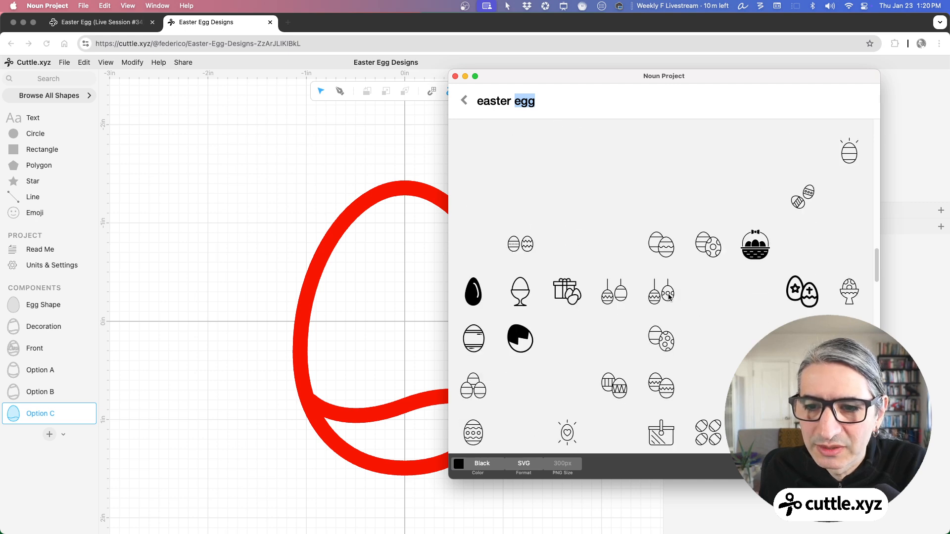
pyautogui.scroll(-3, 669, 297)
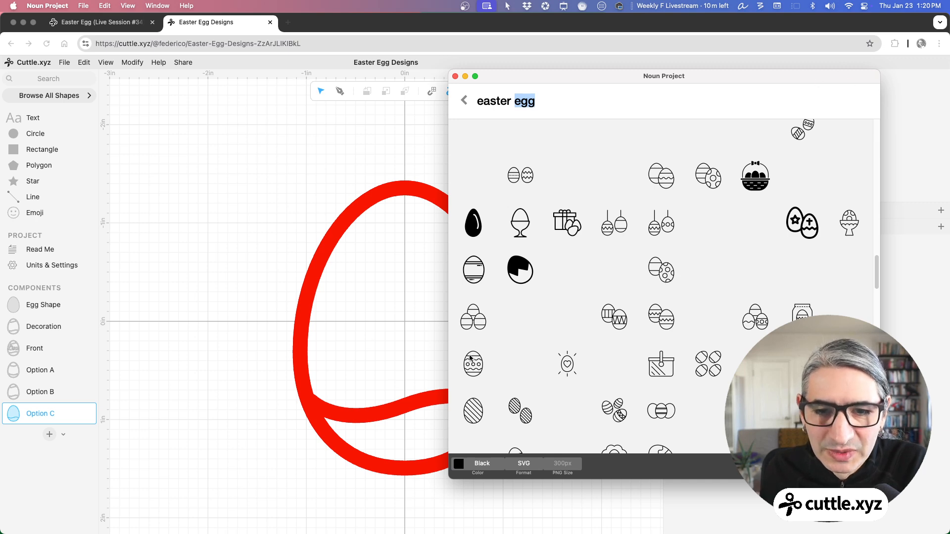
pyautogui.click(465, 77)
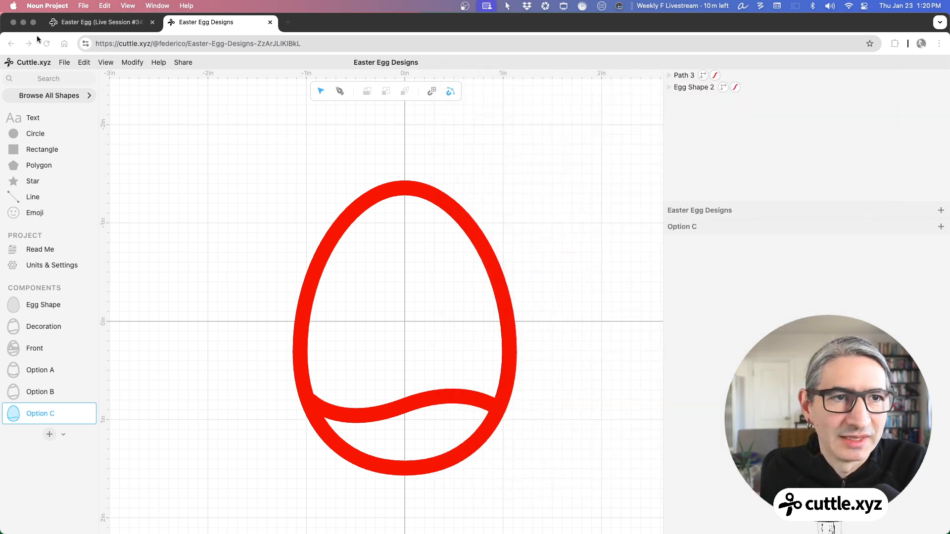
pyautogui.press('ctrl+super+f')
pyautogui.click(570, 149)
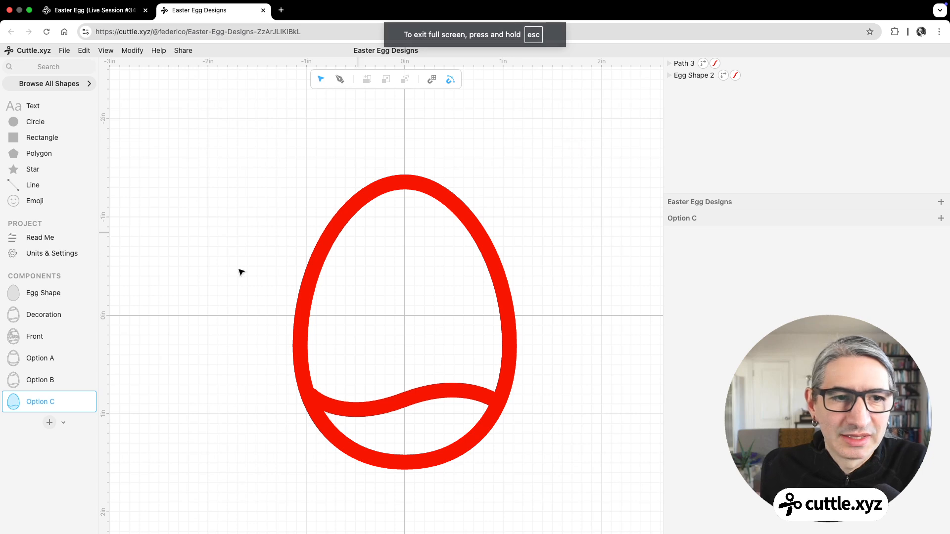
# Step: Add a circle on the egg's vertical axis at about y -0.63 and give it a copy of the wave's red 0.15 stroke
pyautogui.moveTo(13, 121); pyautogui.dragTo(406, 256)
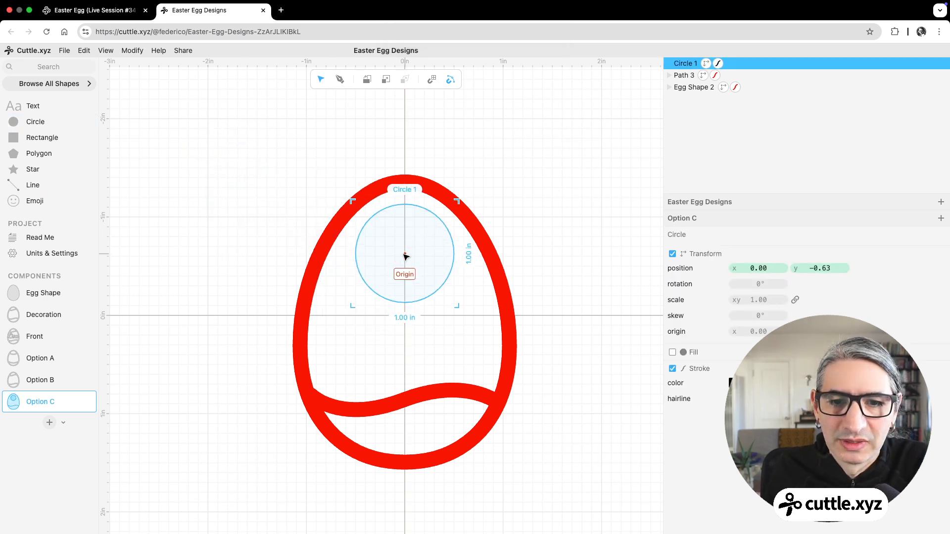
pyautogui.click(714, 76)
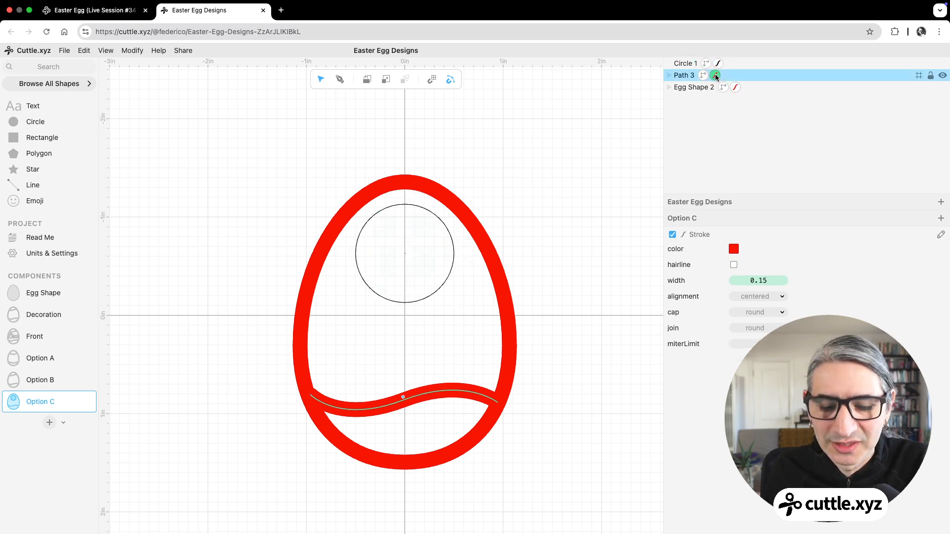
pyautogui.press('super+c')
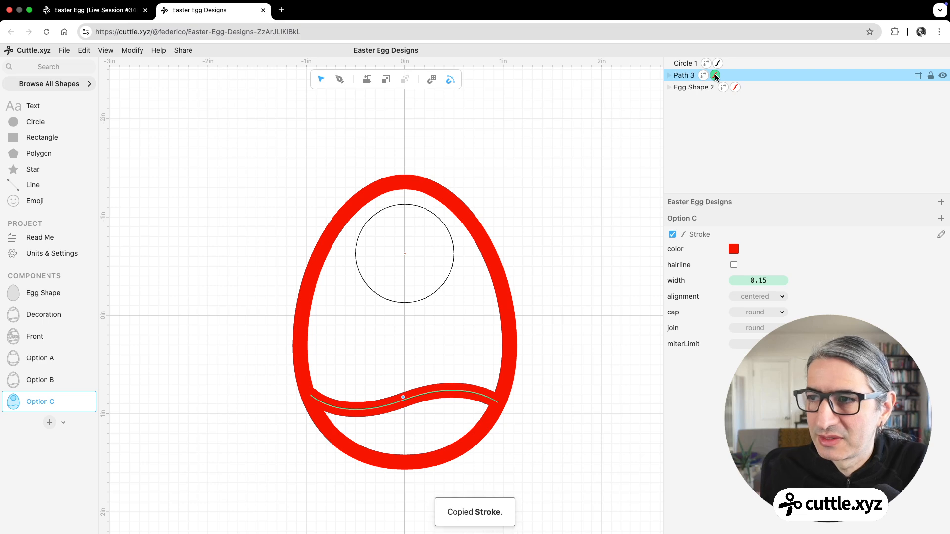
pyautogui.keyDown('shift'); pyautogui.click(732, 65); pyautogui.keyUp('shift')
pyautogui.click(732, 66)
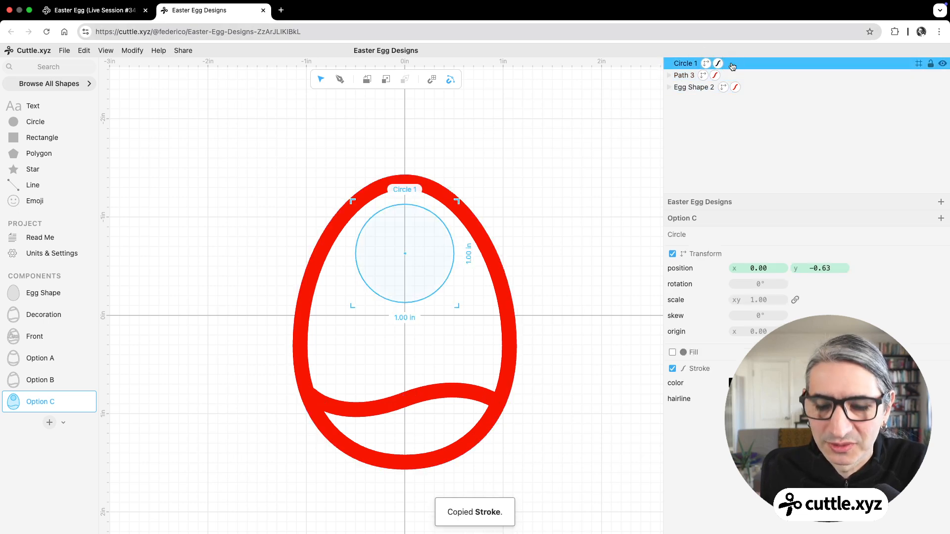
pyautogui.press('super+v')
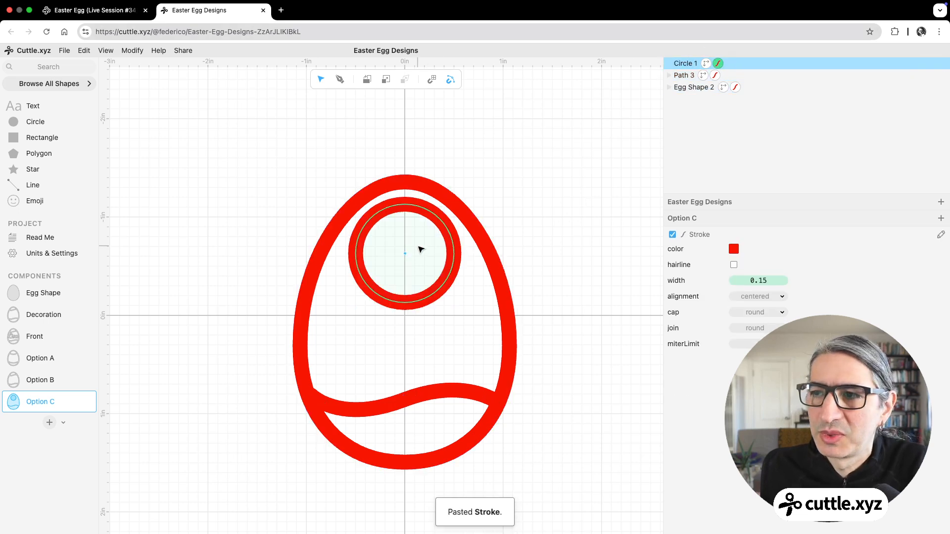
# Step: Delete the remaining lower wave from Option C
pyautogui.keyDown('shift'); pyautogui.click(412, 394); pyautogui.keyUp('shift')
pyautogui.click(416, 398)
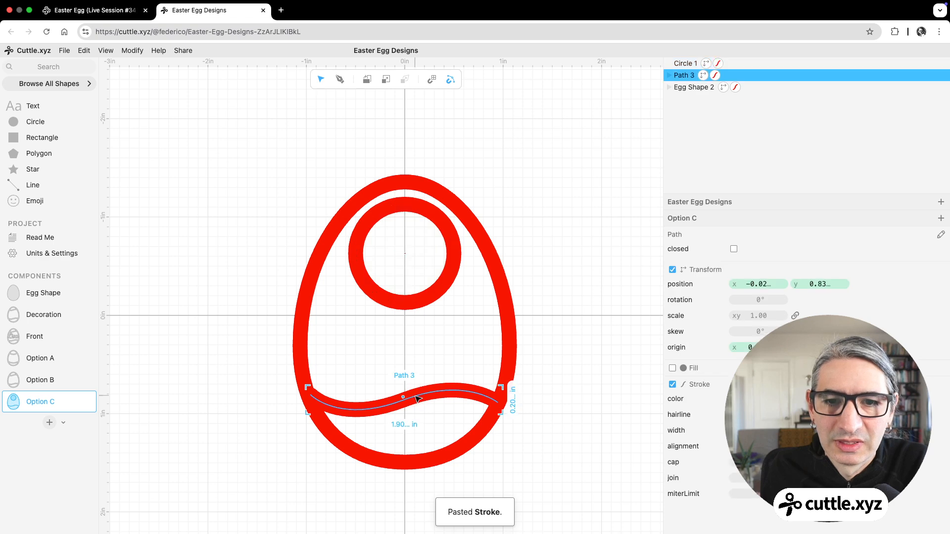
pyautogui.press('Delete')
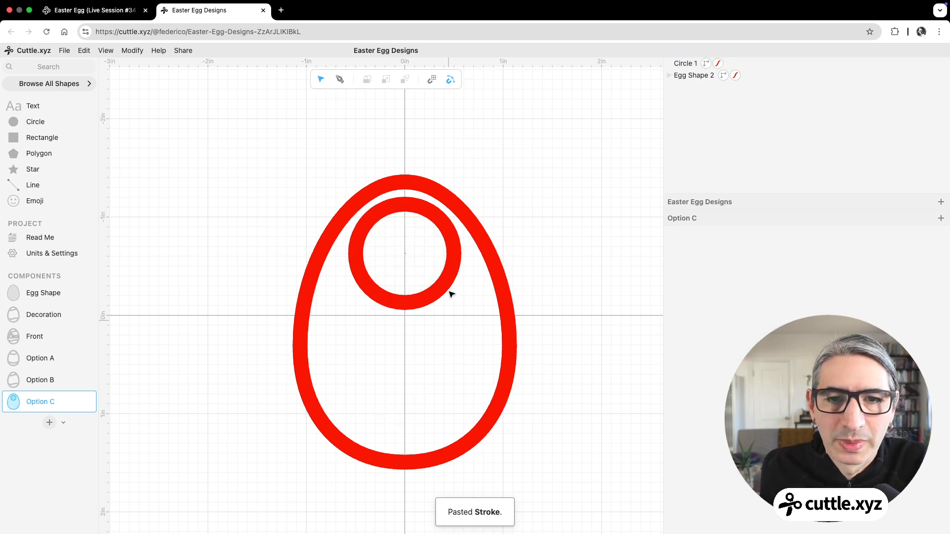
# Step: Scale the circle down to 0.54 and move it up to about y -0.68 on the vertical axis
pyautogui.click(449, 267)
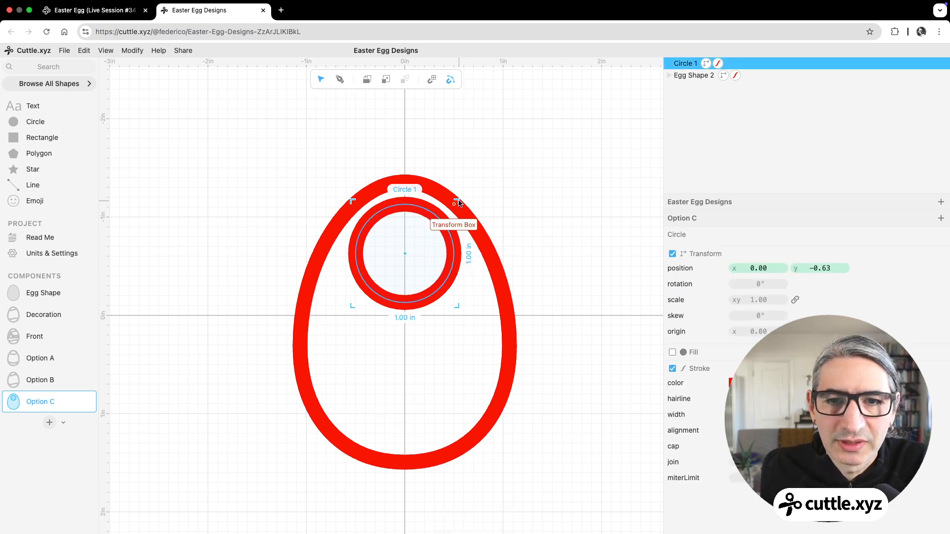
pyautogui.moveTo(765, 300); pyautogui.dragTo(693, 304)
pyautogui.click(595, 299)
pyautogui.click(405, 251)
pyautogui.moveTo(405, 252); pyautogui.dragTo(405, 248)
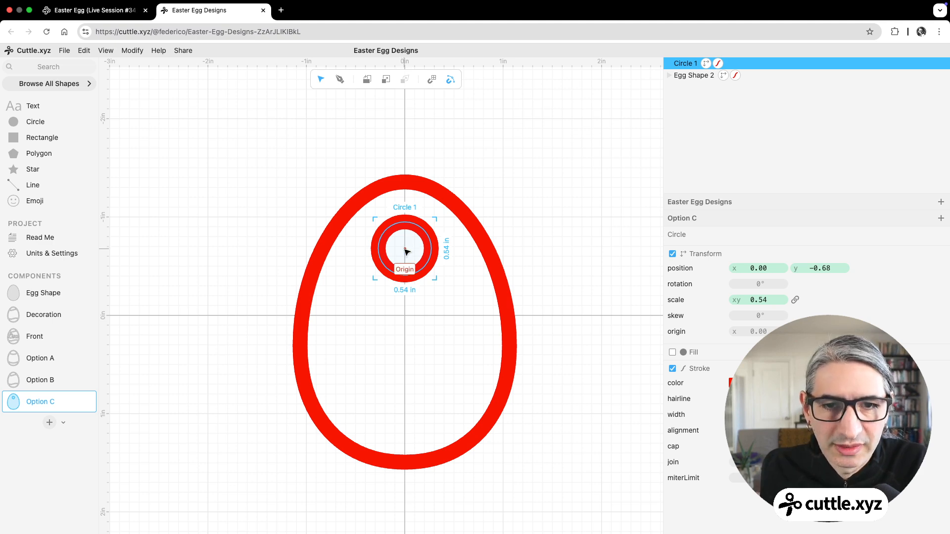
# Step: Duplicate the circle in the egg and move the copy down the vertical axis to about y 1.01
pyautogui.rightClick(404, 248)
pyautogui.click(432, 241)
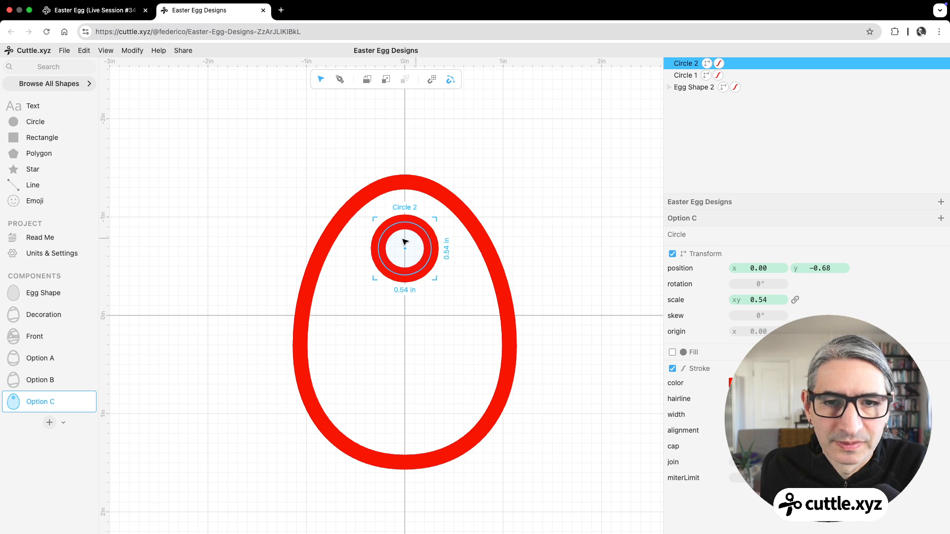
pyautogui.moveTo(404, 250); pyautogui.dragTo(405, 417)
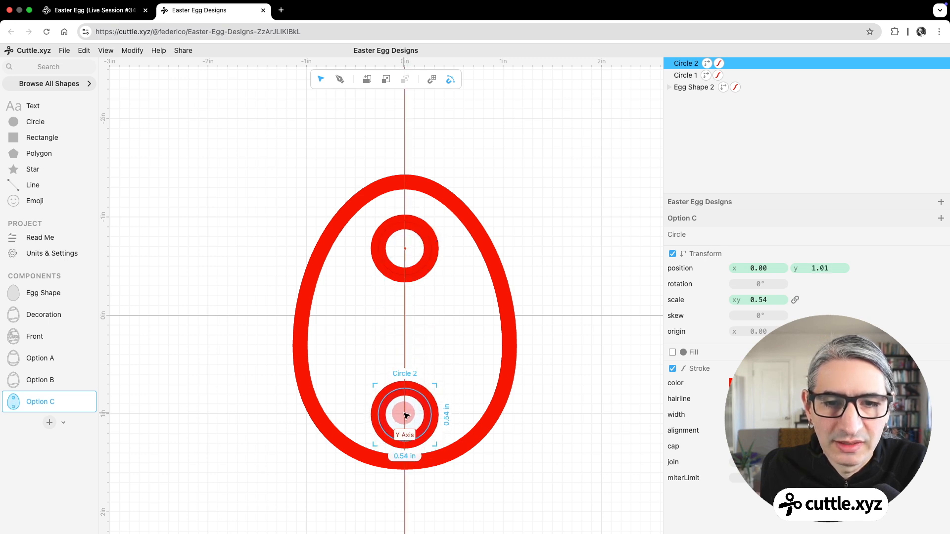
pyautogui.click(416, 336)
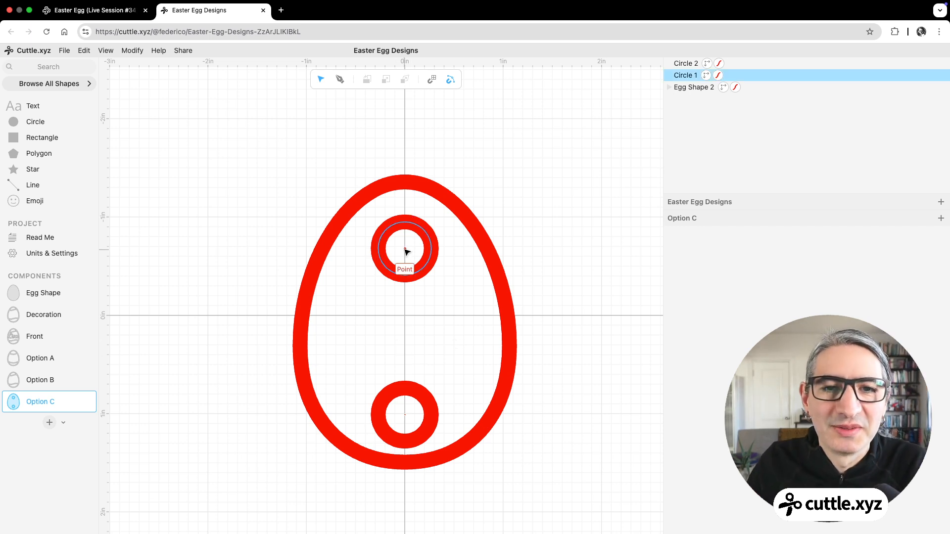
# Step: Duplicate the upper circle, scale the copy down to 0.33 and place it beside the original at about x -0.49, y -0.74
pyautogui.click(396, 226)
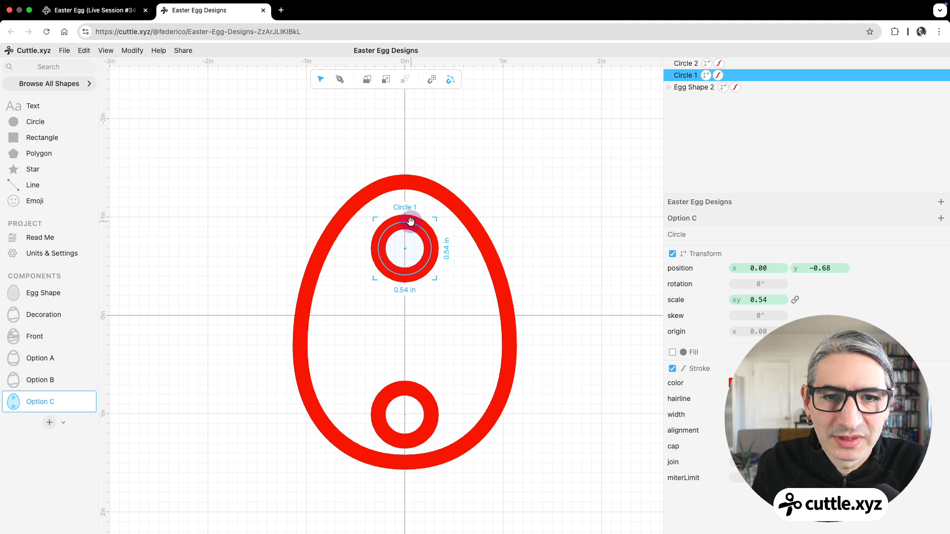
pyautogui.rightClick(410, 225)
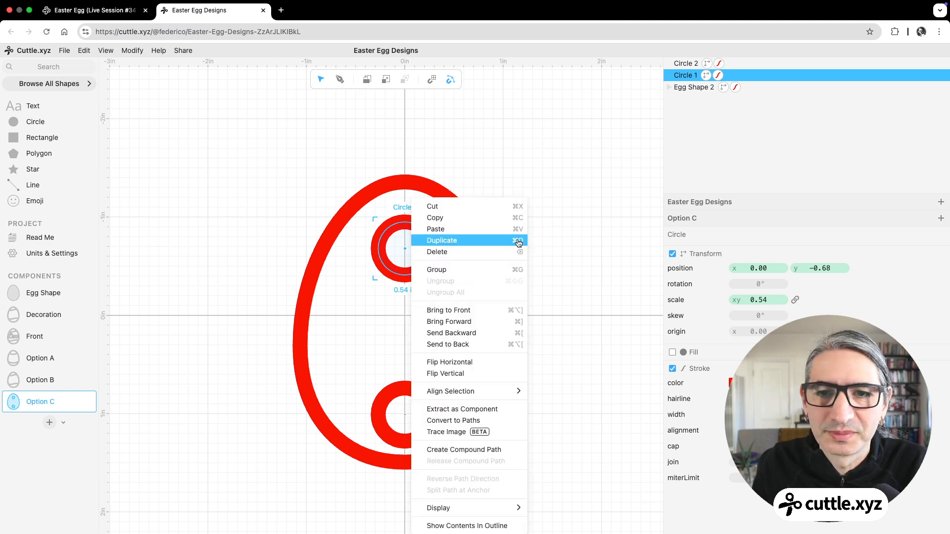
pyautogui.click(488, 241)
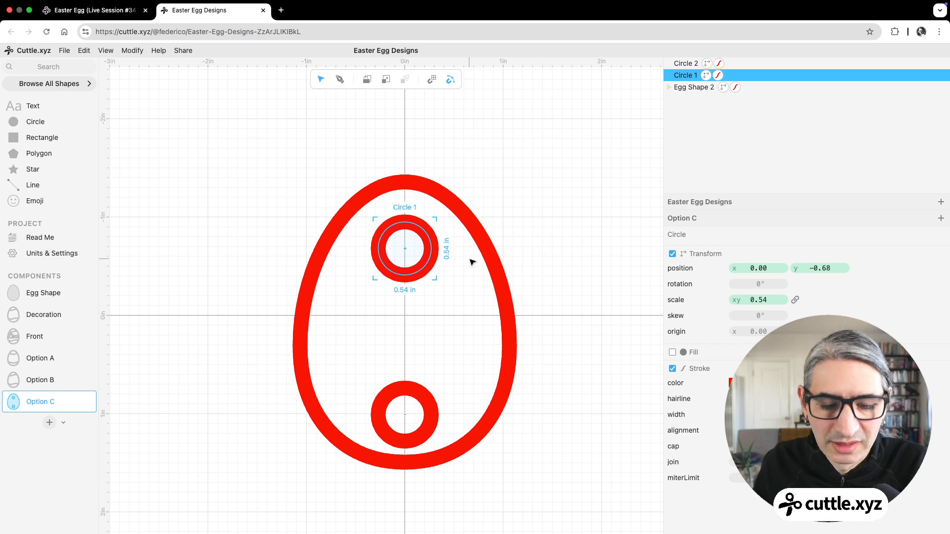
pyautogui.moveTo(417, 250); pyautogui.dragTo(375, 250)
pyautogui.moveTo(393, 218); pyautogui.dragTo(359, 244)
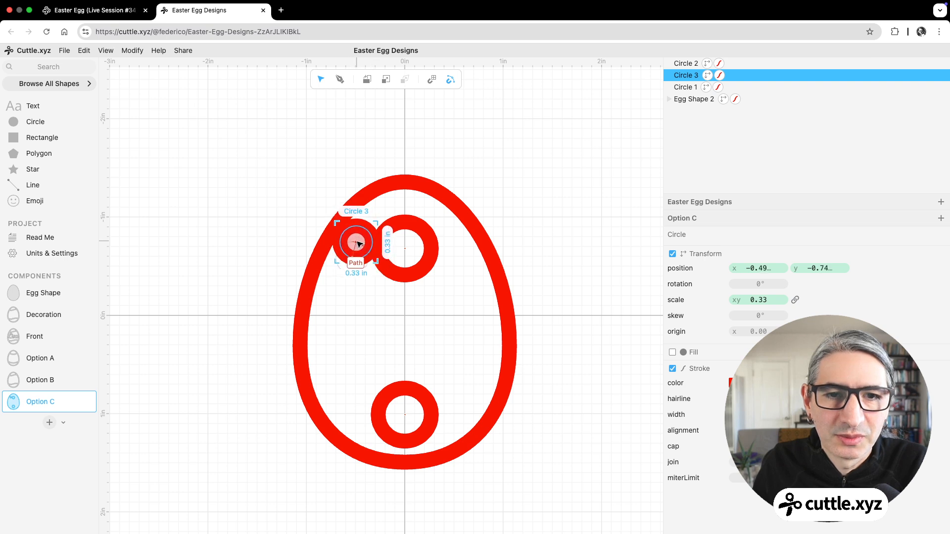
pyautogui.click(294, 198)
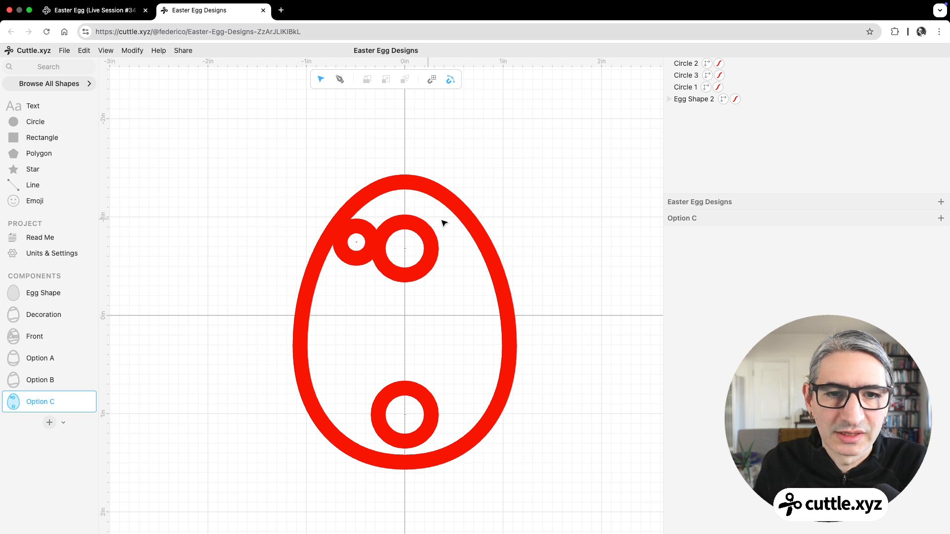
# Step: Try a duplicate of the small circle on the opposite side of the upper large circle at about x 0.50, and delete it
pyautogui.click(368, 257)
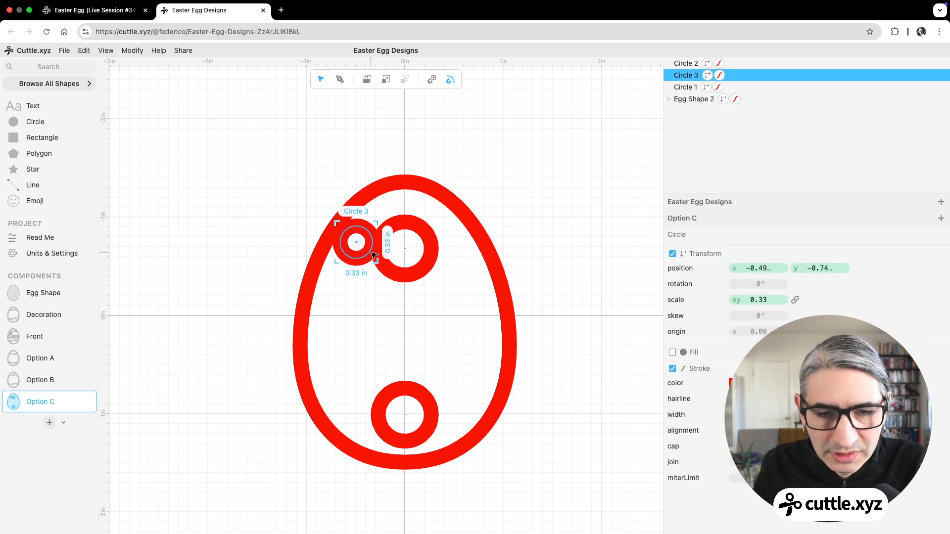
pyautogui.press('super+d')
pyautogui.moveTo(361, 243); pyautogui.dragTo(454, 242)
pyautogui.click(521, 202)
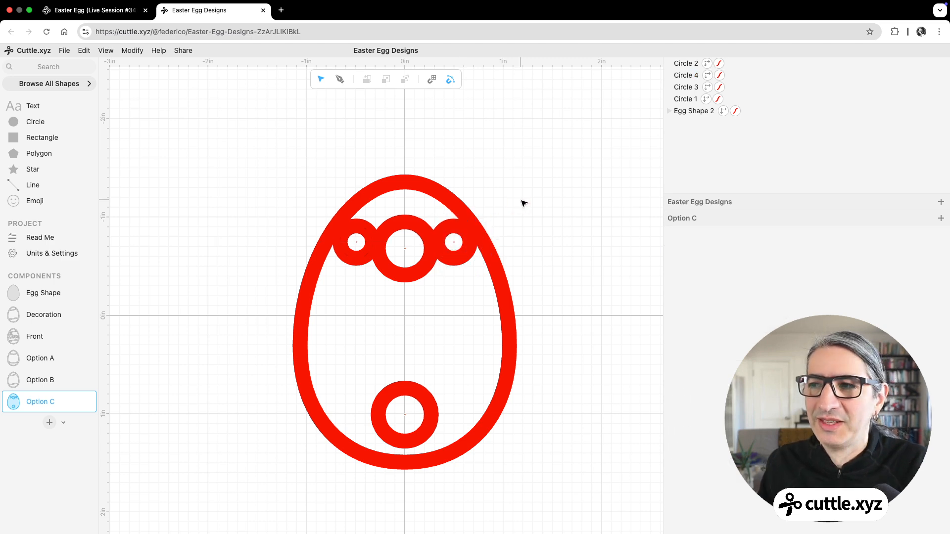
pyautogui.click(455, 257)
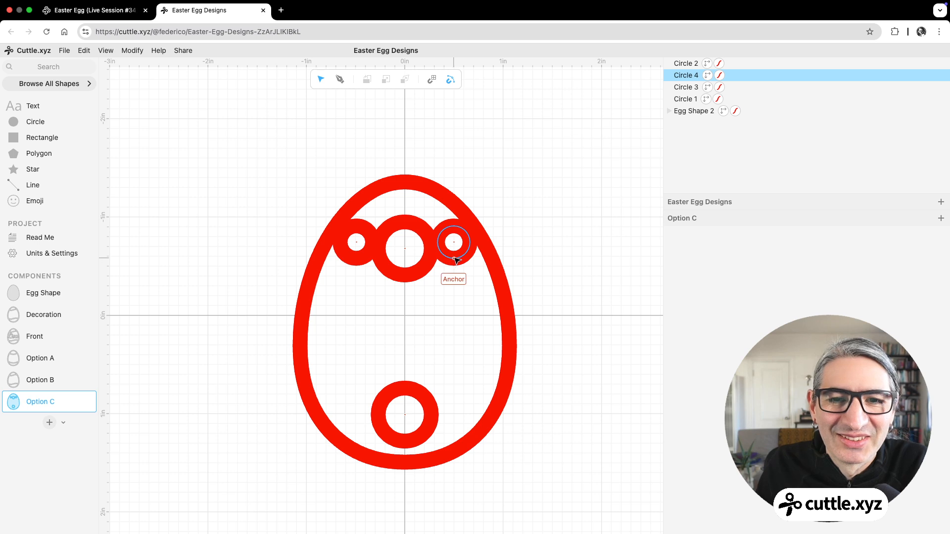
pyautogui.click(457, 259)
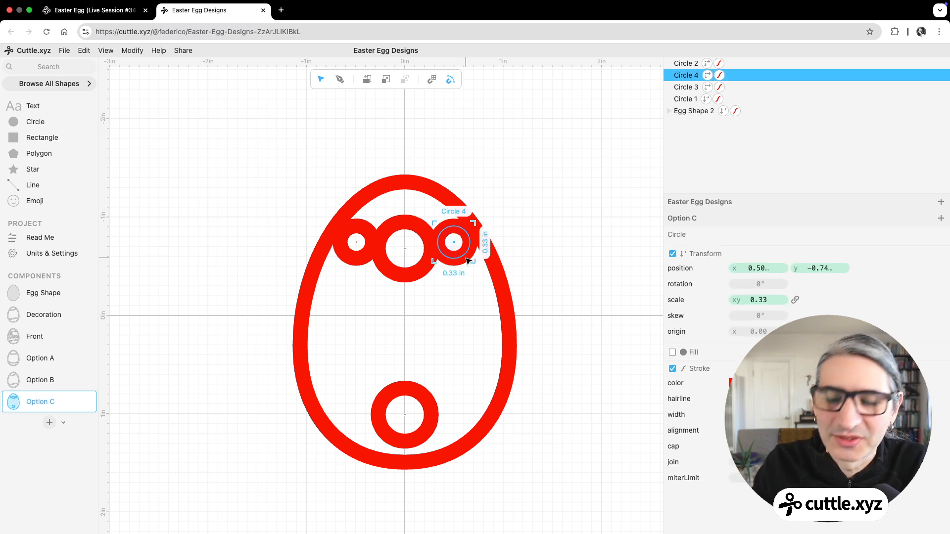
pyautogui.press('Delete')
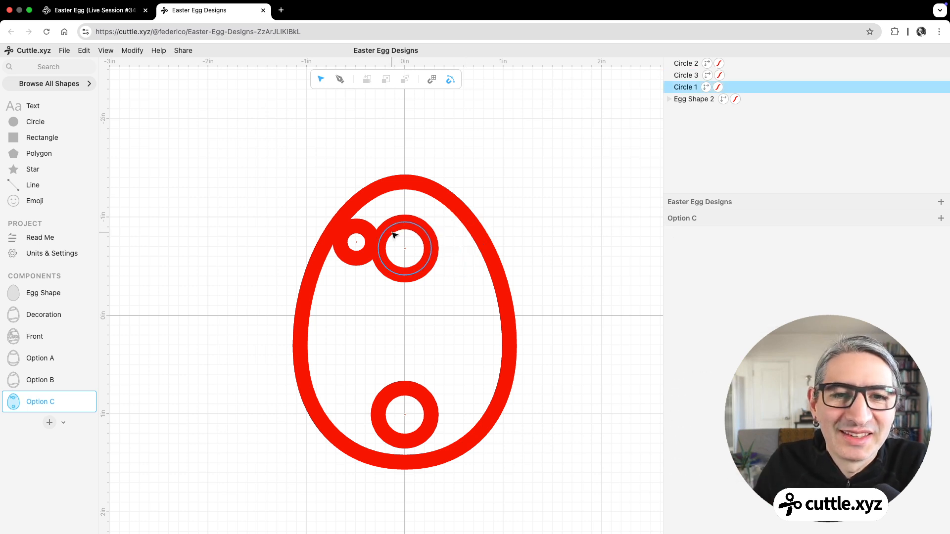
# Step: Apply a Mirror Repeat to the small upper circle and move it to about x -0.48, y -0.79
pyautogui.click(366, 231)
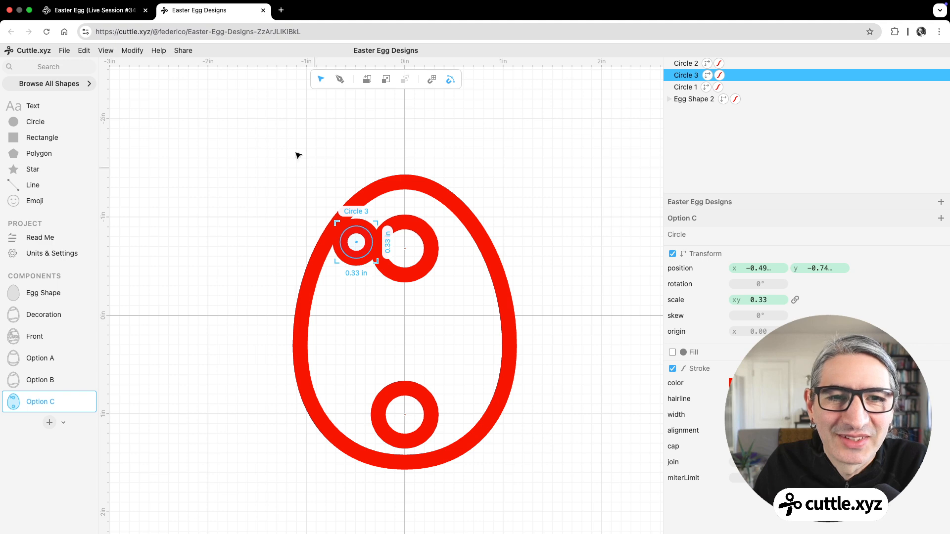
pyautogui.click(141, 55)
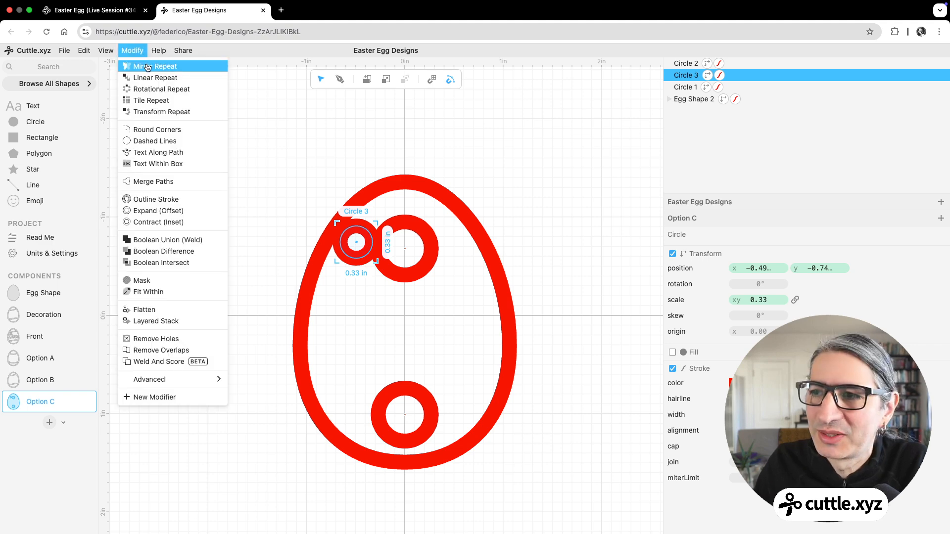
pyautogui.click(147, 68)
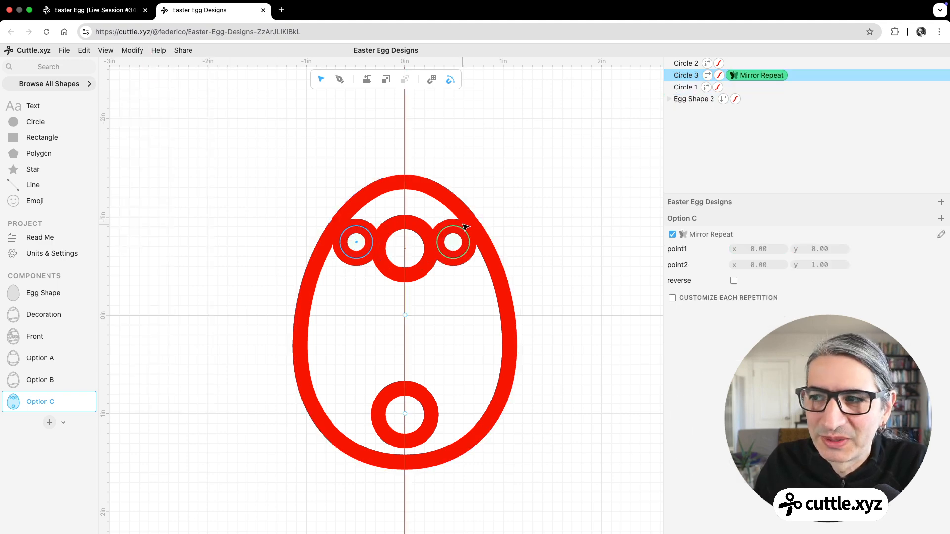
pyautogui.click(357, 243)
pyautogui.moveTo(357, 244); pyautogui.dragTo(360, 240)
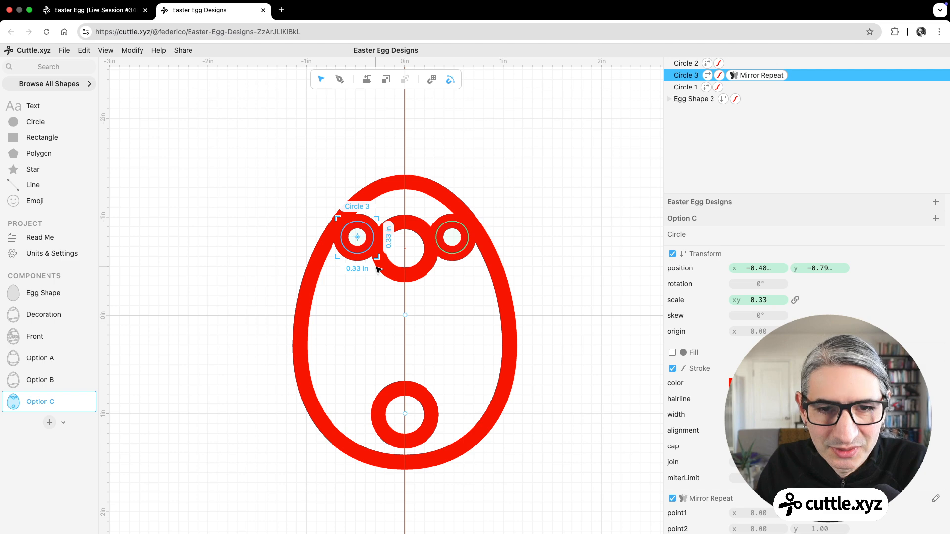
# Step: Duplicate the mirrored small circle beside the lower large circle, scaled to about 0.39 at about x -0.59, y 0.93
pyautogui.press('super+d')
pyautogui.moveTo(358, 238); pyautogui.dragTo(345, 405)
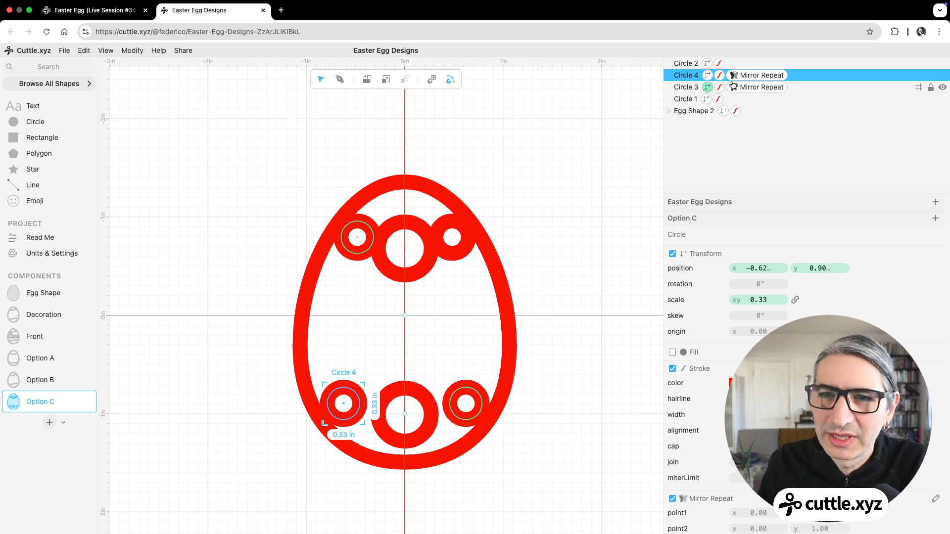
pyautogui.moveTo(363, 424); pyautogui.dragTo(346, 406)
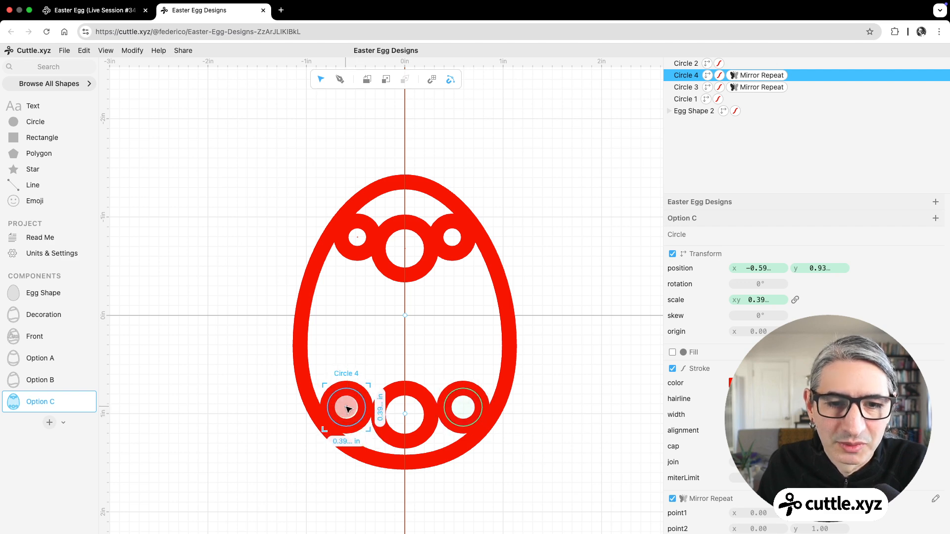
# Step: Move the lower centre circle down the vertical axis to about y 1.05
pyautogui.moveTo(404, 413); pyautogui.dragTo(406, 422)
pyautogui.press('super+z')
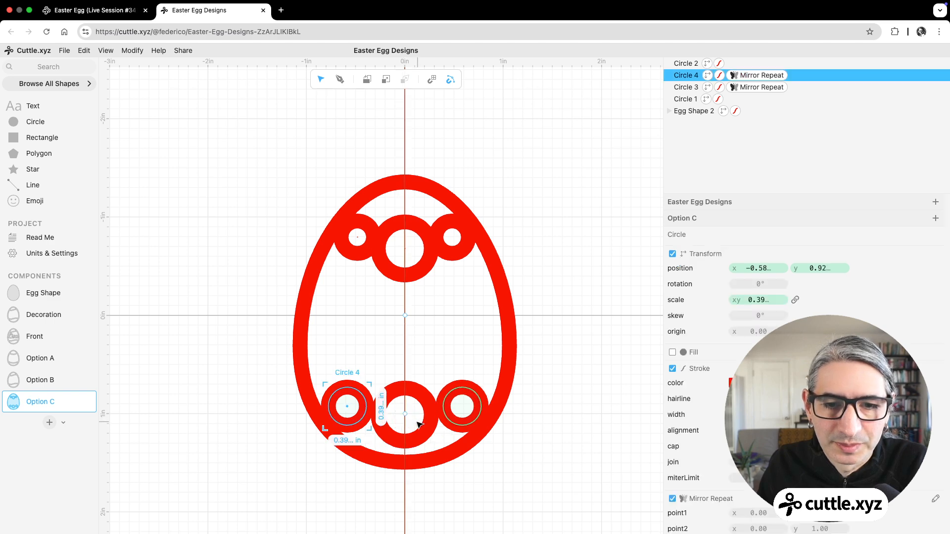
pyautogui.click(417, 396)
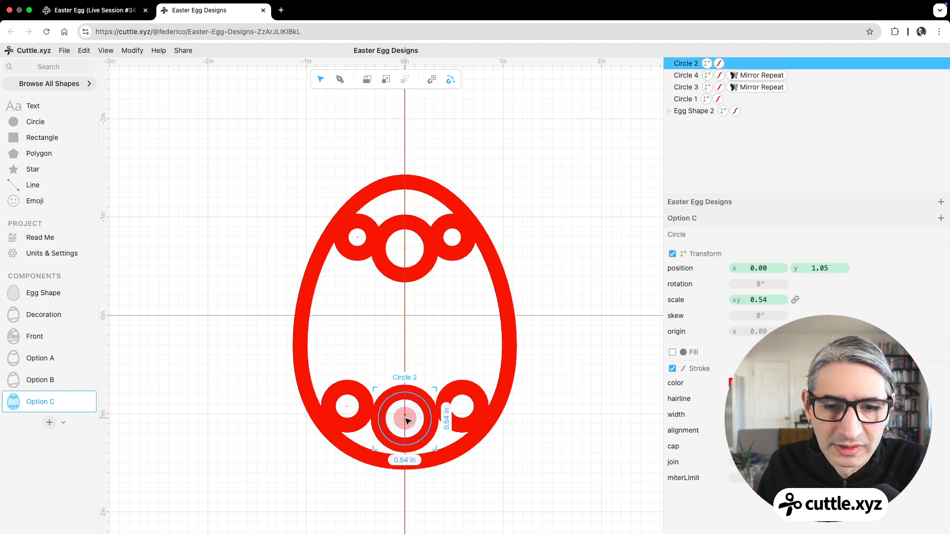
# Step: Enlarge the lower mirrored circle to about 0.41 and position it at about x -0.57, y 0.94
pyautogui.click(369, 401)
pyautogui.moveTo(373, 424); pyautogui.dragTo(375, 430)
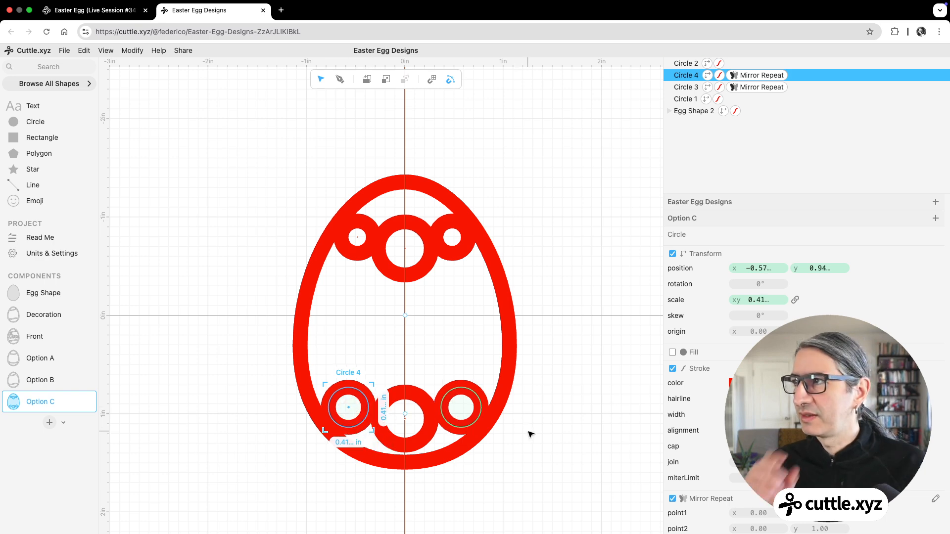
pyautogui.click(569, 458)
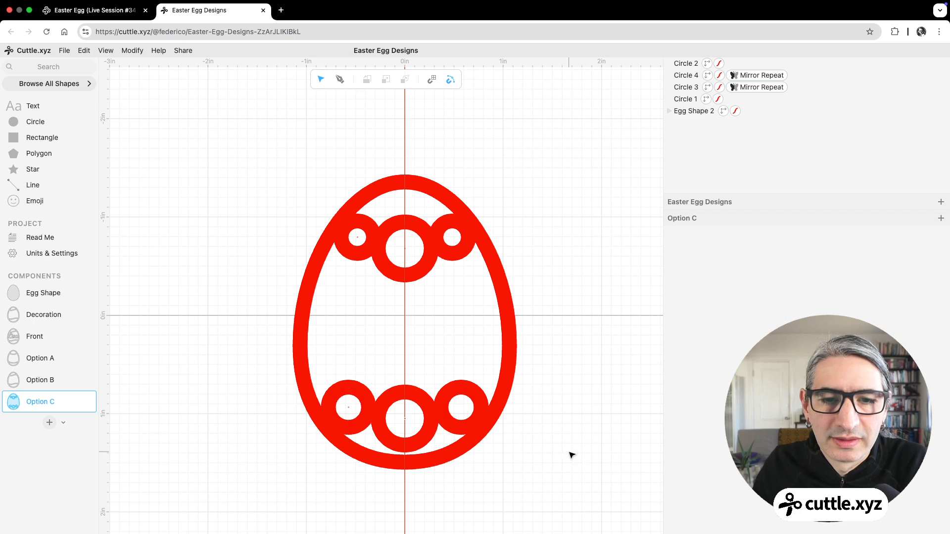
# Step: Flatten the egg shape and all the circles of Option C together, with strokeResult enabled
pyautogui.moveTo(277, 150)
pyautogui.mouseDown()
pyautogui.moveTo(583, 403)
pyautogui.moveTo(568, 474)
pyautogui.mouseUp()
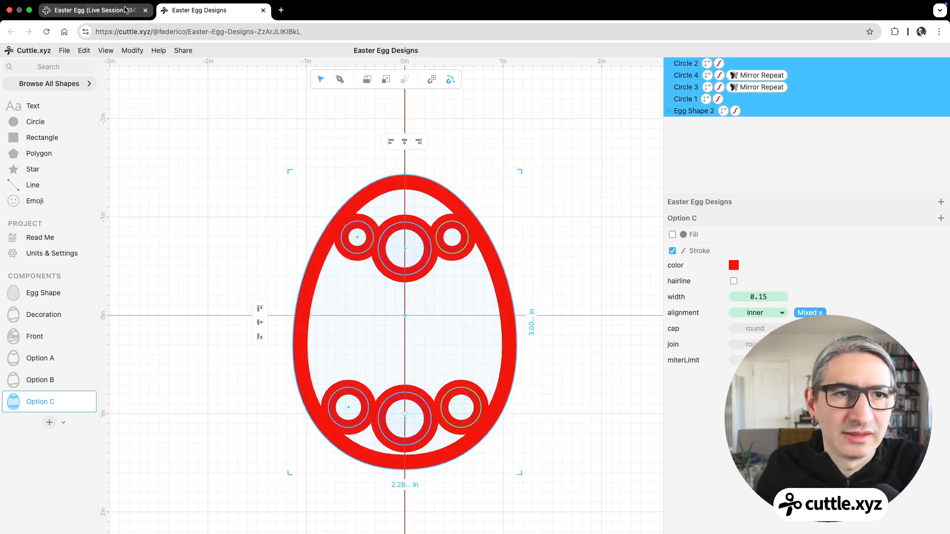
pyautogui.click(134, 53)
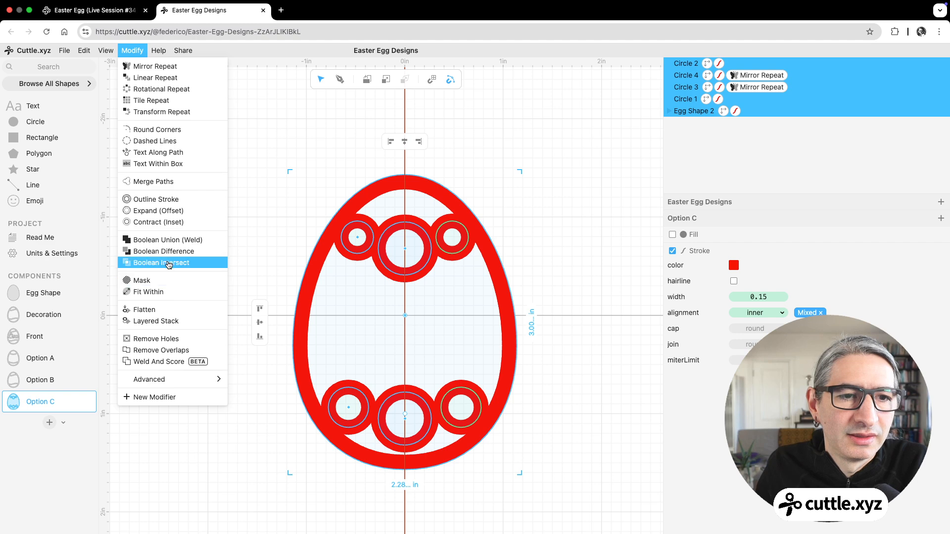
pyautogui.click(171, 310)
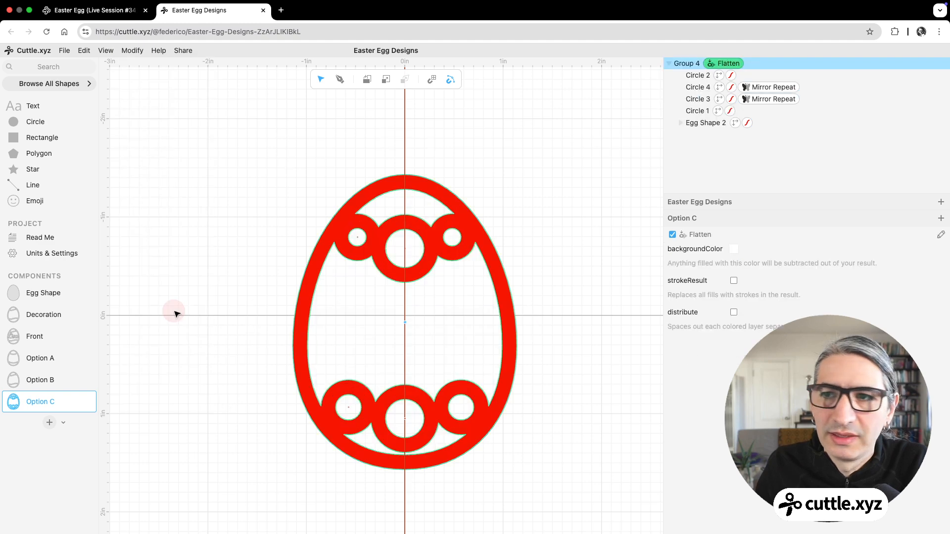
pyautogui.click(732, 280)
pyautogui.click(579, 275)
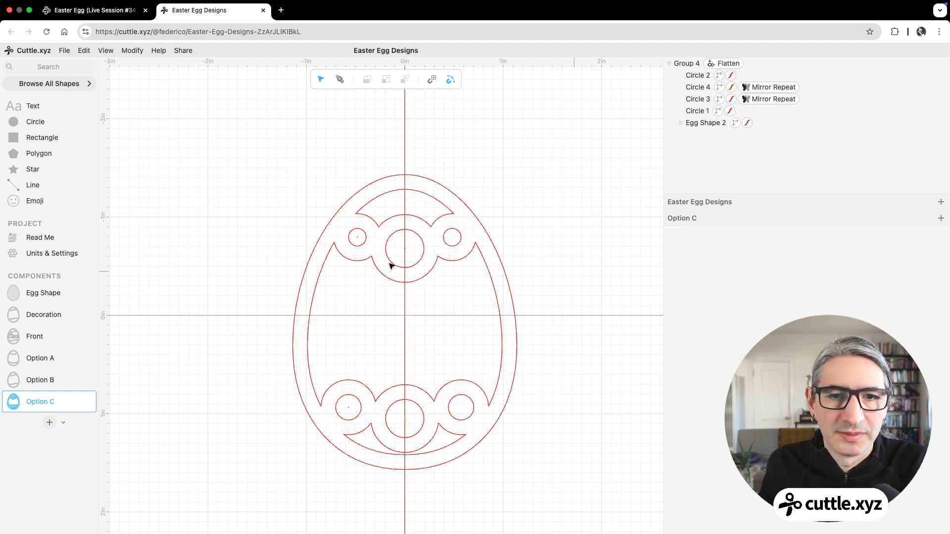
pyautogui.click(484, 396)
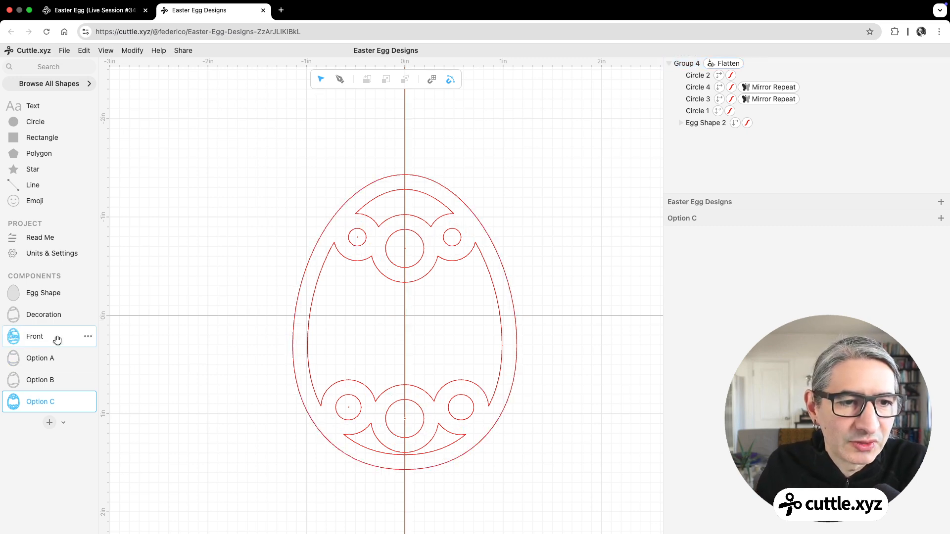
# Step: In the Decoration component, hide Option B and place Option C at the canvas origin
pyautogui.click(58, 314)
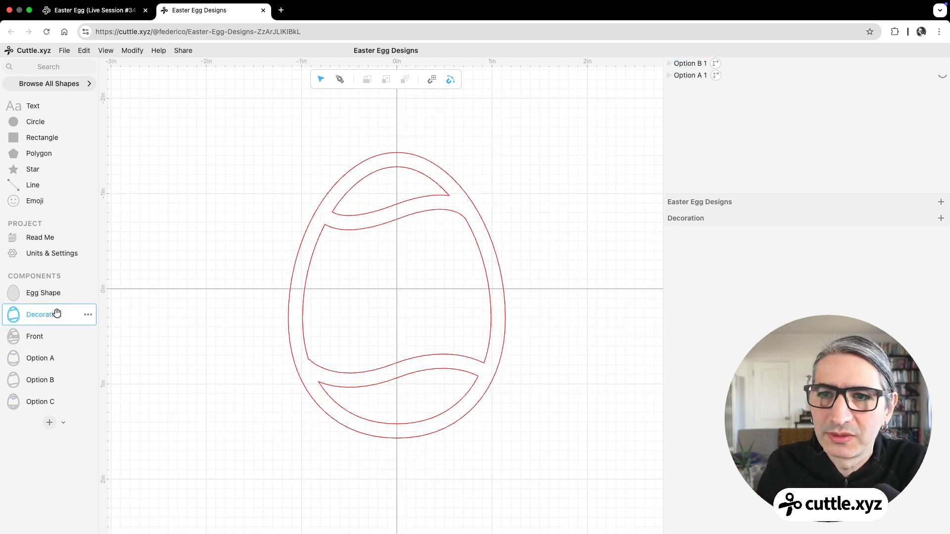
pyautogui.click(941, 64)
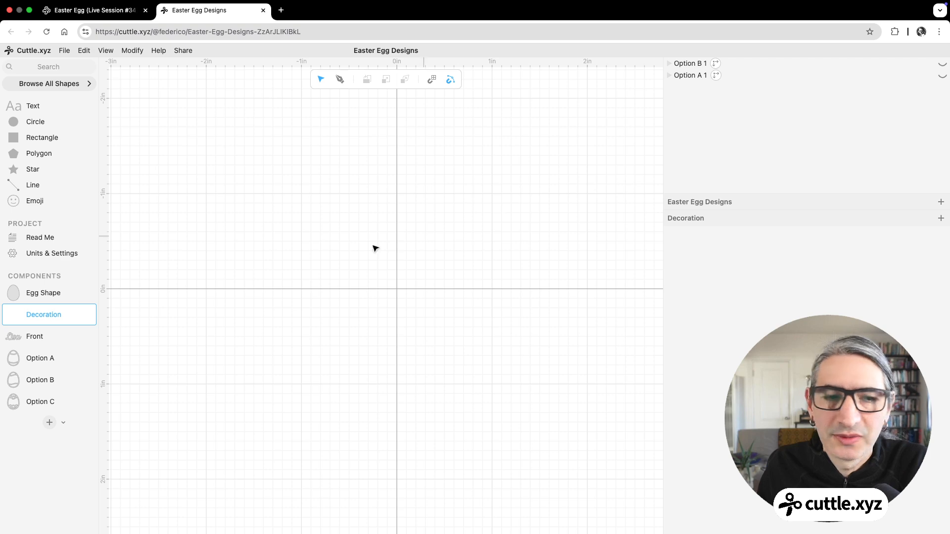
pyautogui.moveTo(14, 402); pyautogui.dragTo(396, 288)
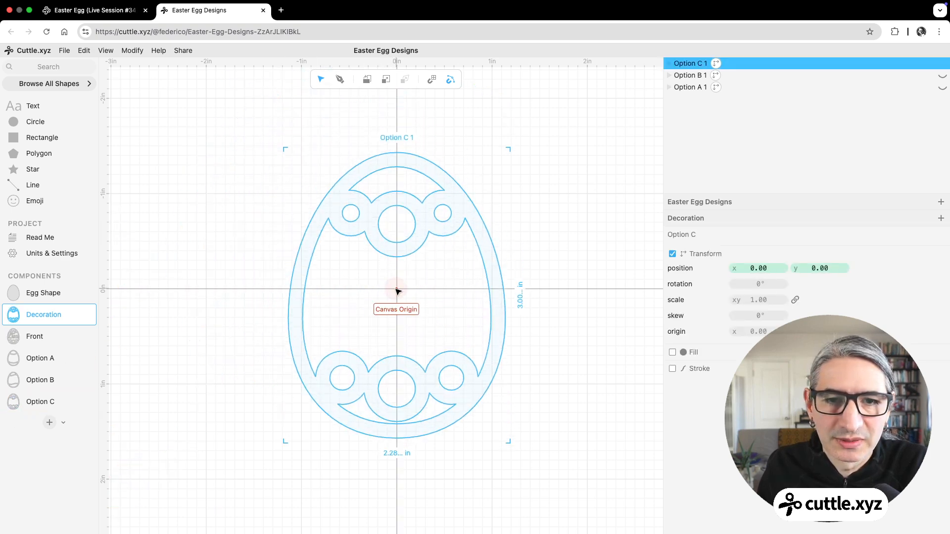
# Step: Open the Front component and examine how the circle decoration combines with the name
pyautogui.click(18, 335)
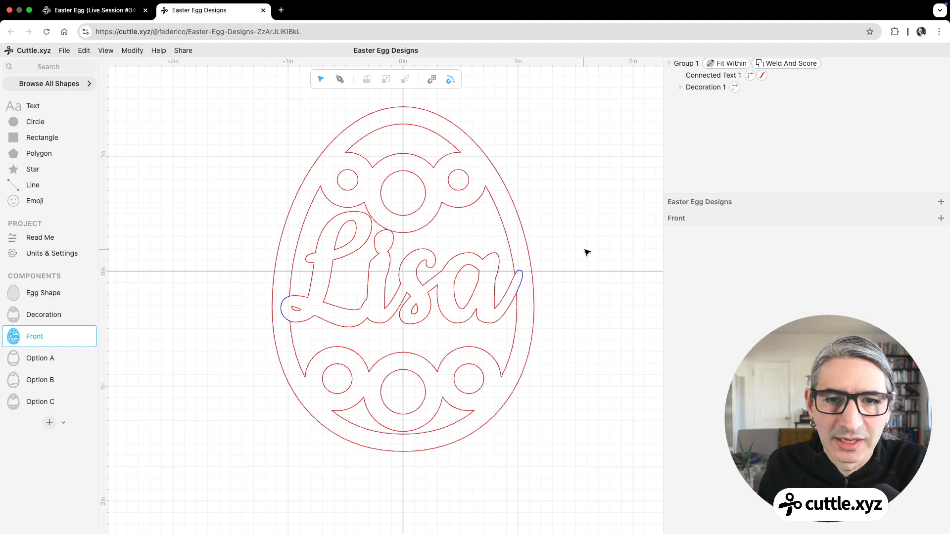
pyautogui.scroll(2, 587, 238)
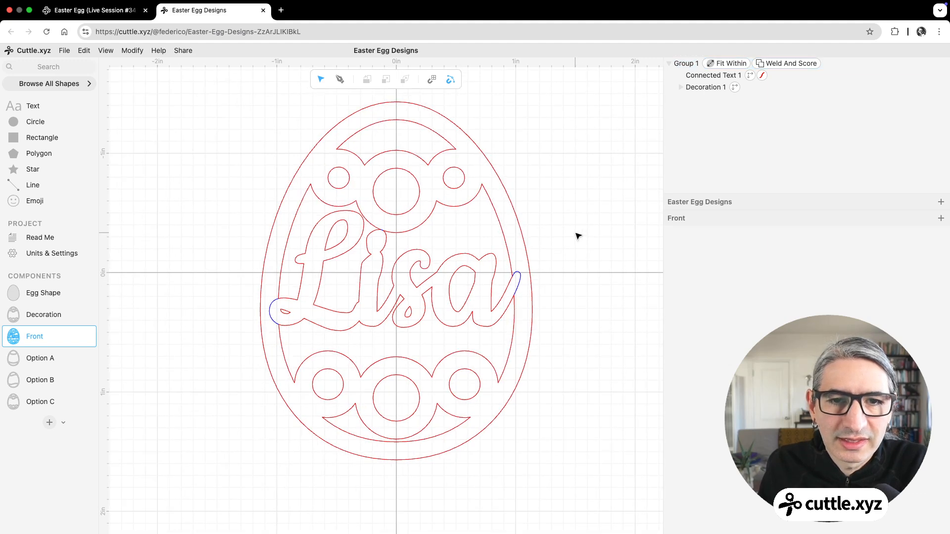
pyautogui.scroll(1, 576, 237)
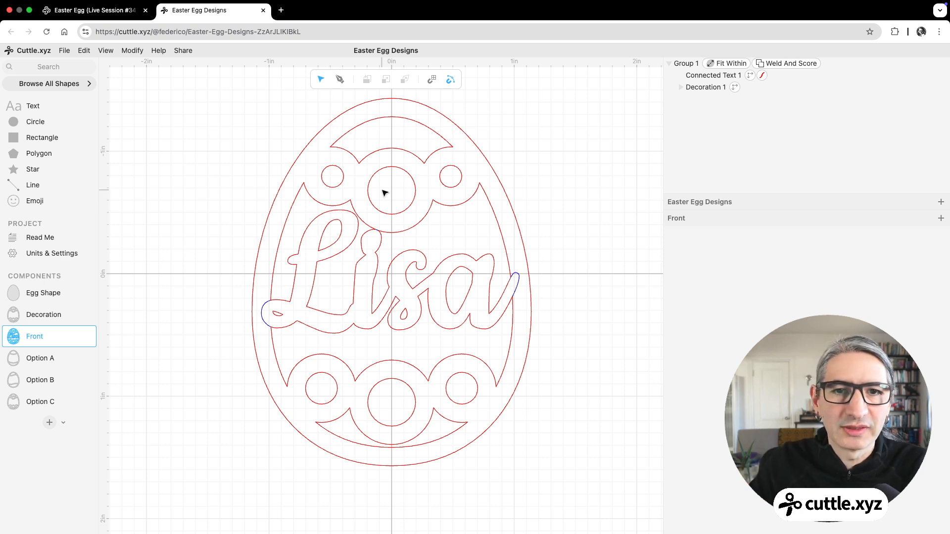
pyautogui.moveTo(407, 192); pyautogui.dragTo(420, 207)
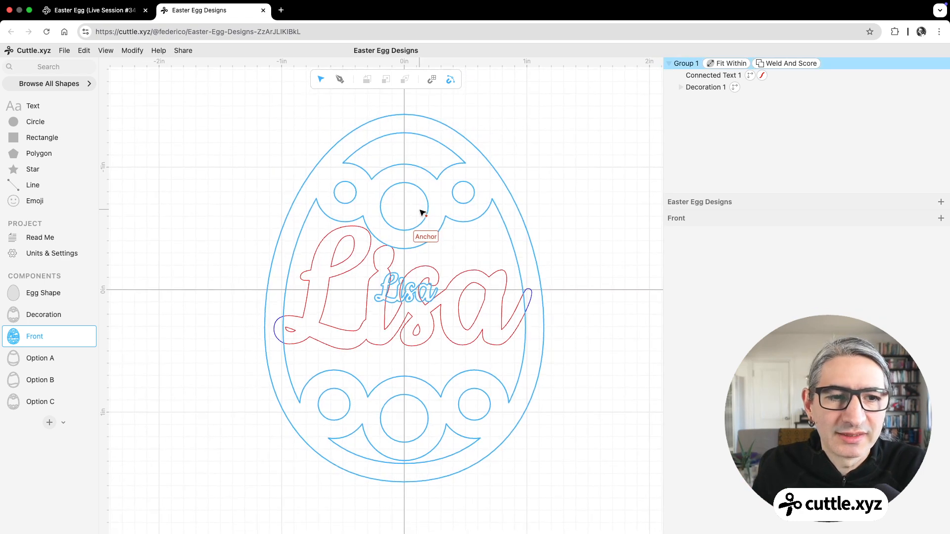
# Step: Compare the standalone Option C component with its placement in the Front component, examining the upper centre circle's position above the name
pyautogui.click(43, 403)
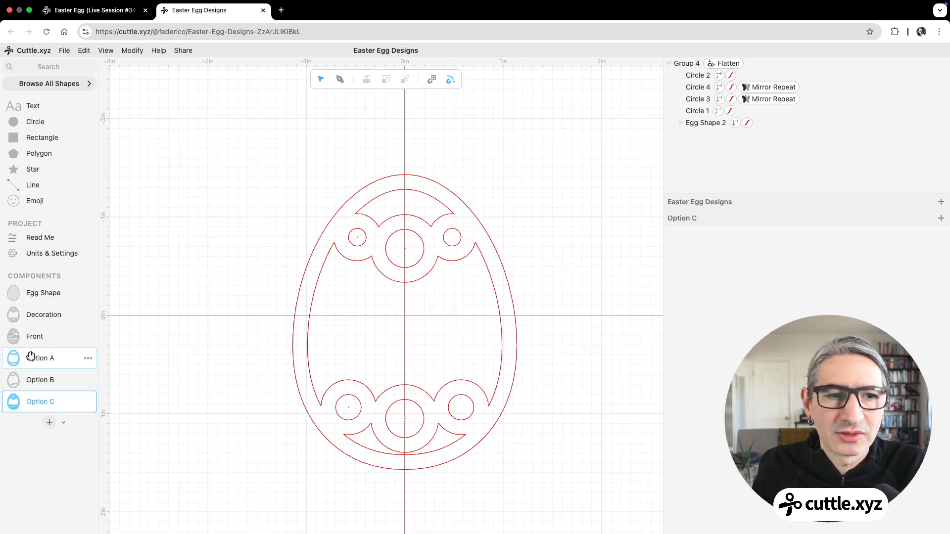
pyautogui.click(34, 337)
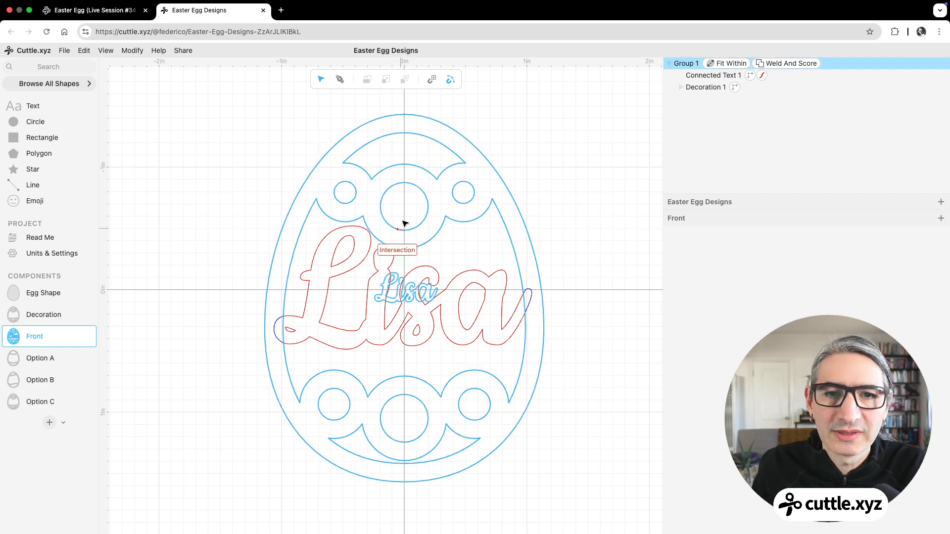
pyautogui.click(414, 190)
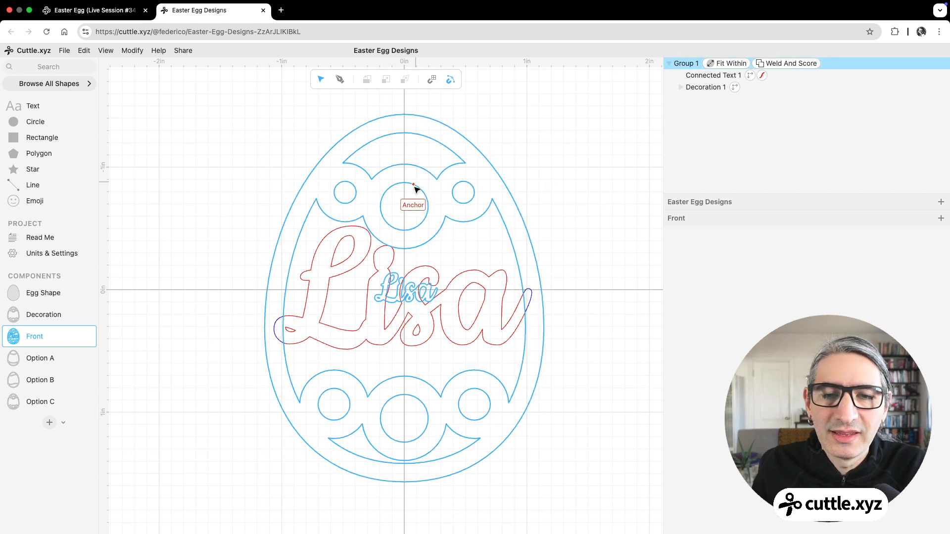
pyautogui.click(414, 205)
pyautogui.click(429, 198)
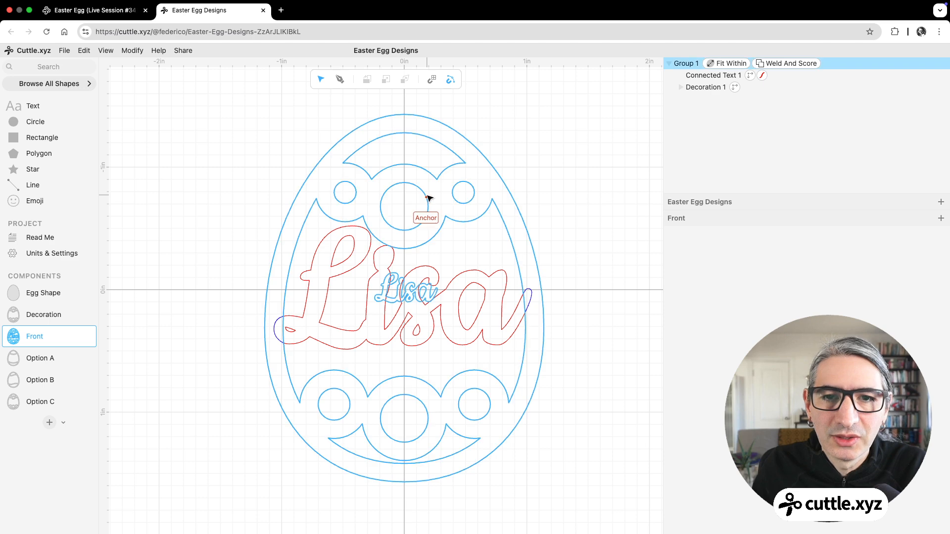
pyautogui.click(426, 199)
pyautogui.click(424, 201)
pyautogui.click(423, 197)
pyautogui.click(423, 193)
pyautogui.click(422, 196)
pyautogui.click(431, 218)
pyautogui.click(427, 206)
pyautogui.click(429, 207)
# Step: Edit Option C's flattened group in place within the Front component, raising its upper centre circle to y -0.75, and exit the nested group
pyautogui.click(403, 210)
pyautogui.click(408, 210)
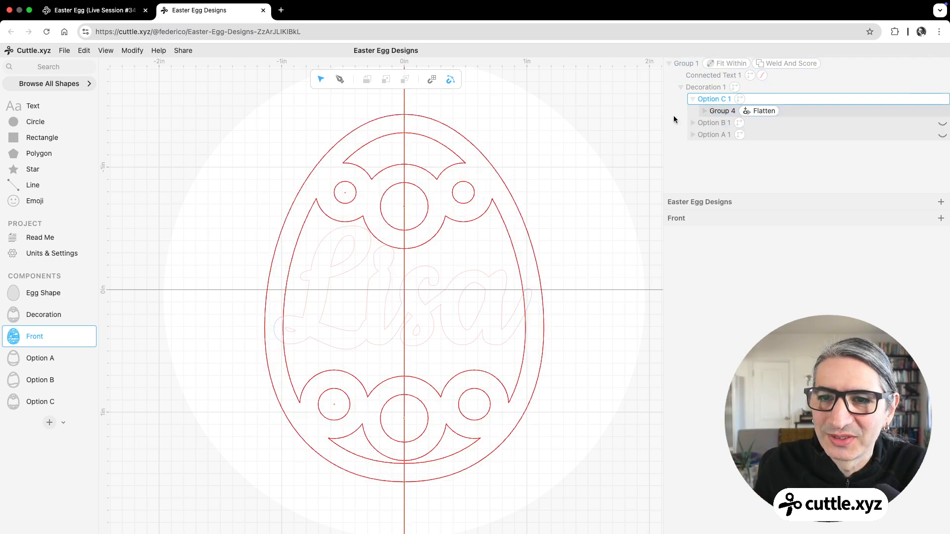
pyautogui.doubleClick(431, 188)
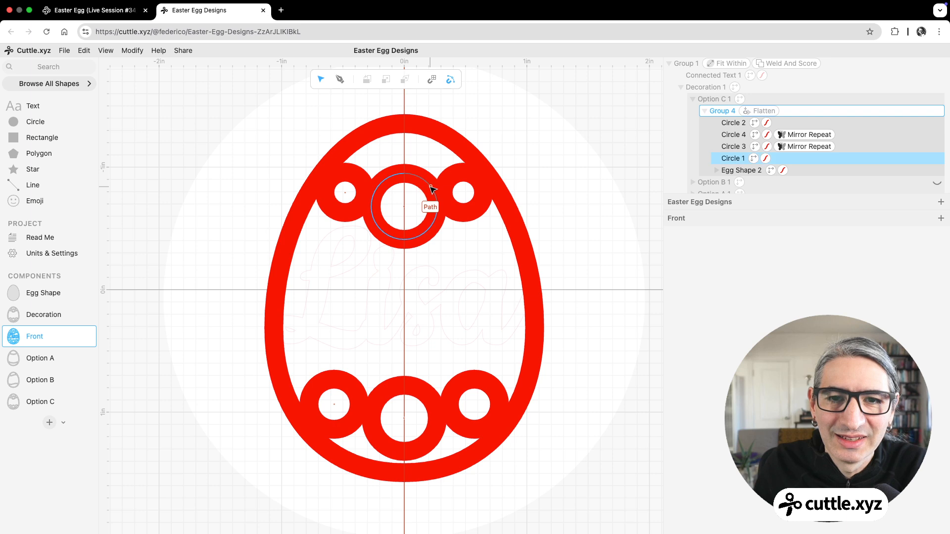
pyautogui.click(403, 207)
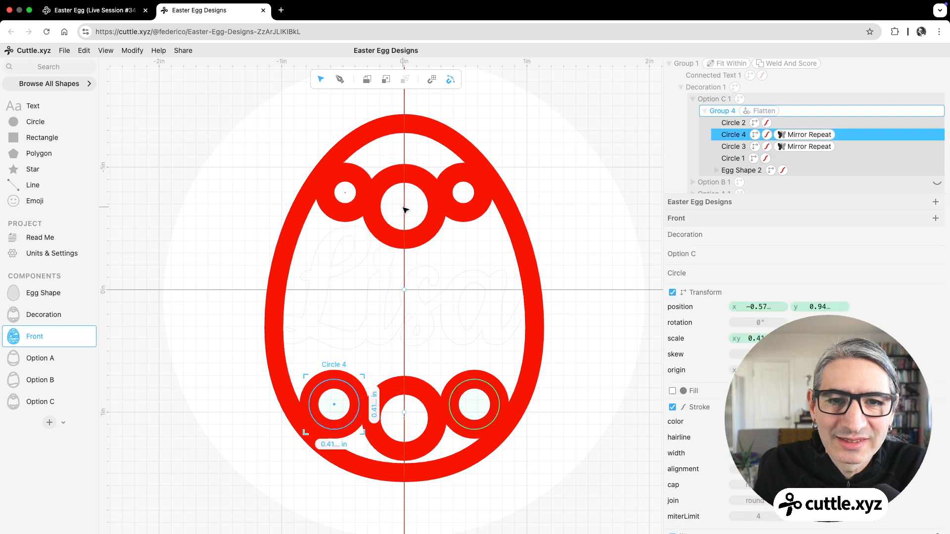
pyautogui.click(413, 200)
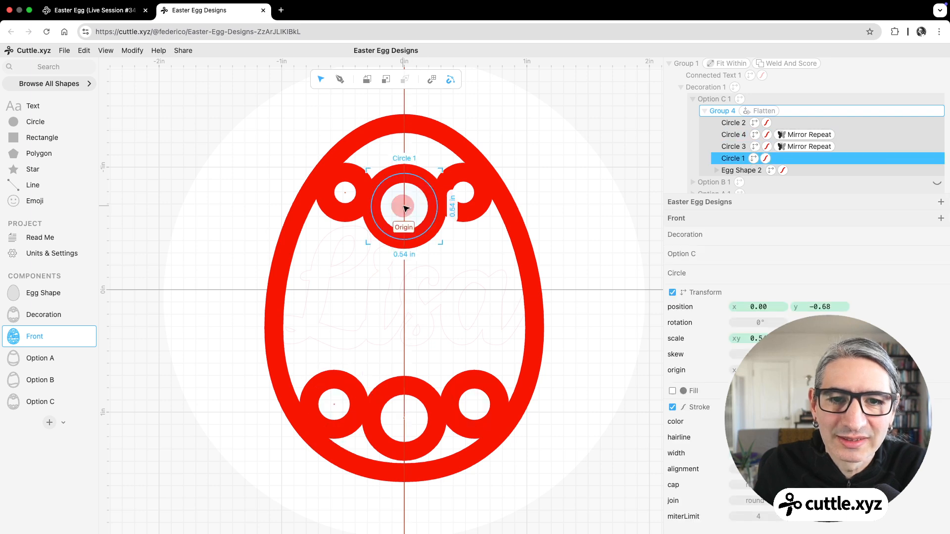
pyautogui.moveTo(406, 203); pyautogui.dragTo(405, 200)
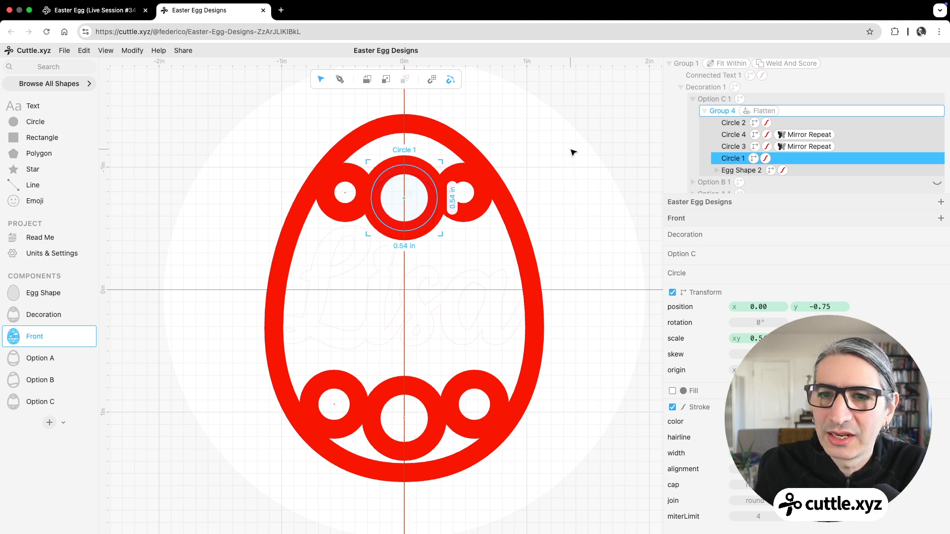
pyautogui.press('Escape')
pyautogui.press('Escape')
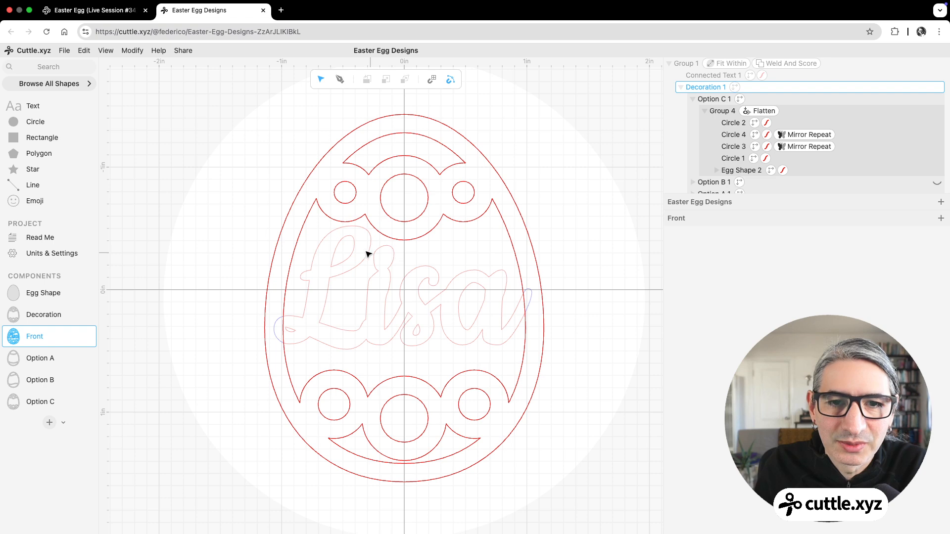
pyautogui.click(563, 191)
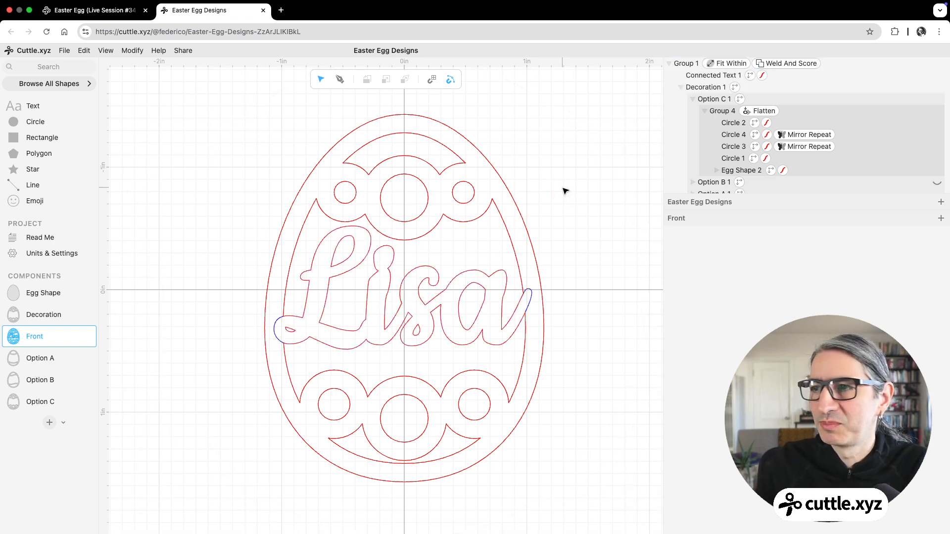
# Step: Open the Option C component to check the upper centre circle's position there
pyautogui.click(342, 191)
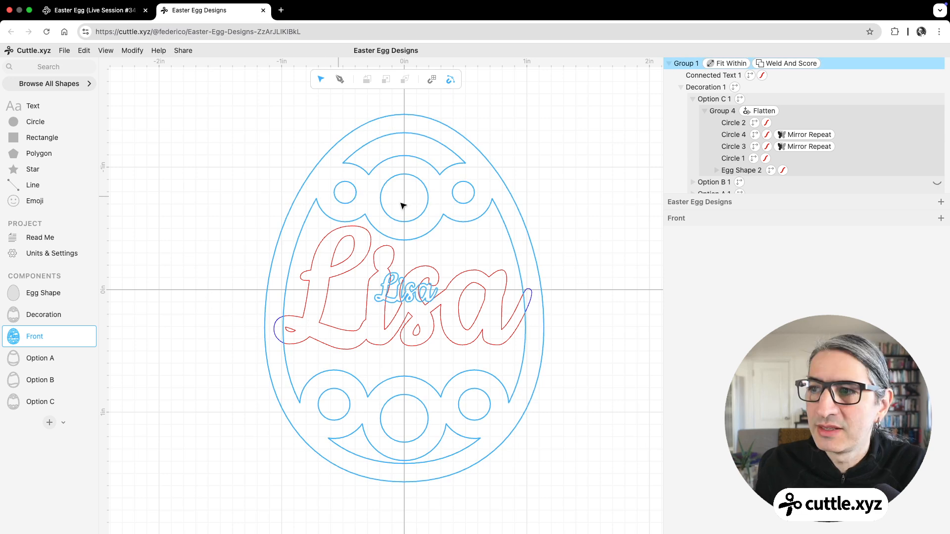
pyautogui.click(75, 399)
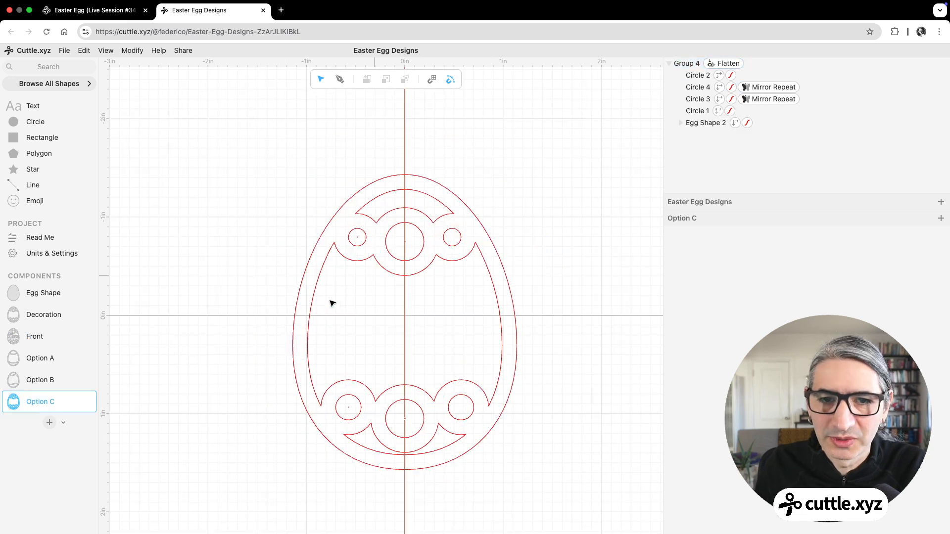
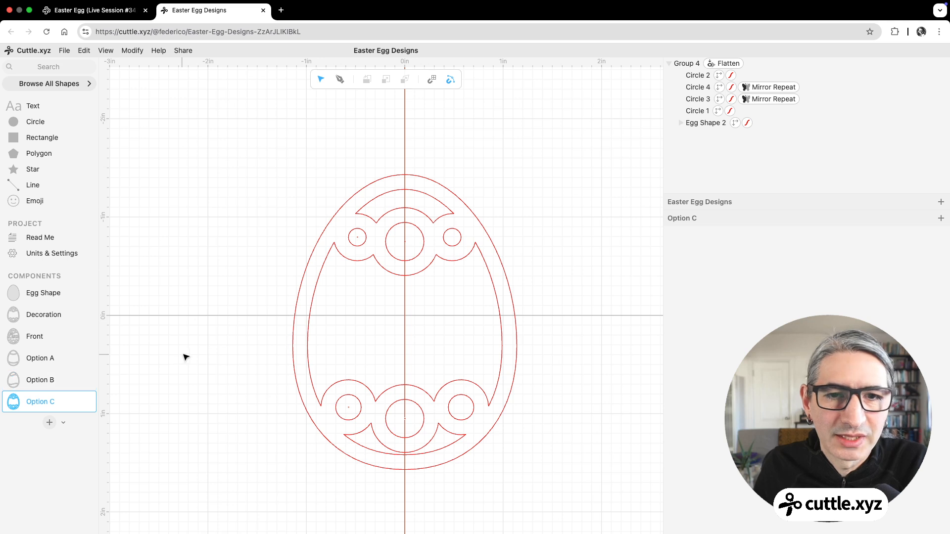
# Step: Duplicate the Option C component and open the duplicate
pyautogui.scroll(3, 234, 329)
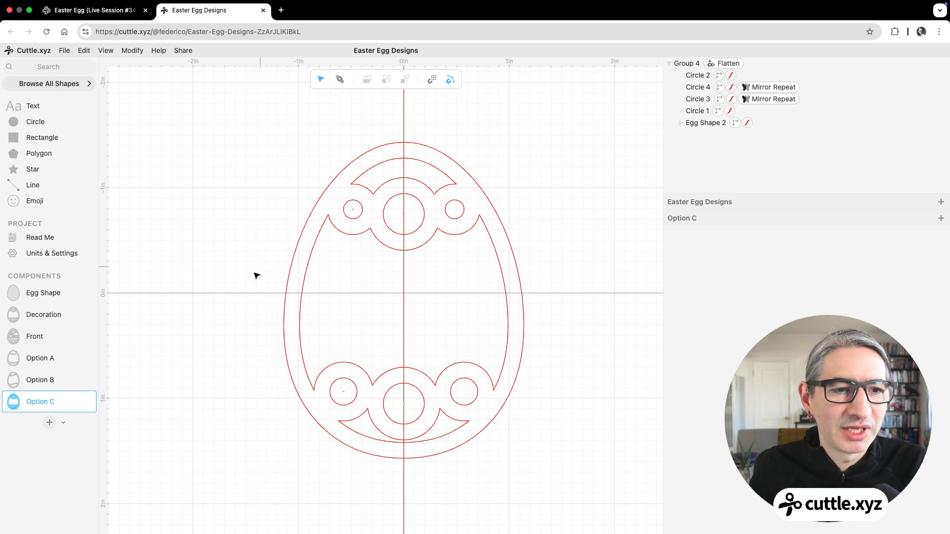
pyautogui.click(86, 402)
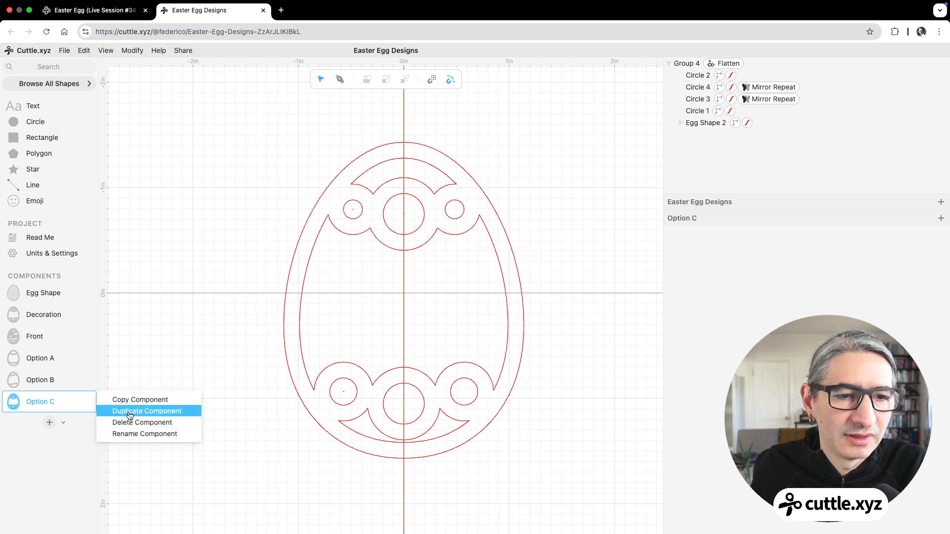
pyautogui.click(129, 411)
pyautogui.click(40, 424)
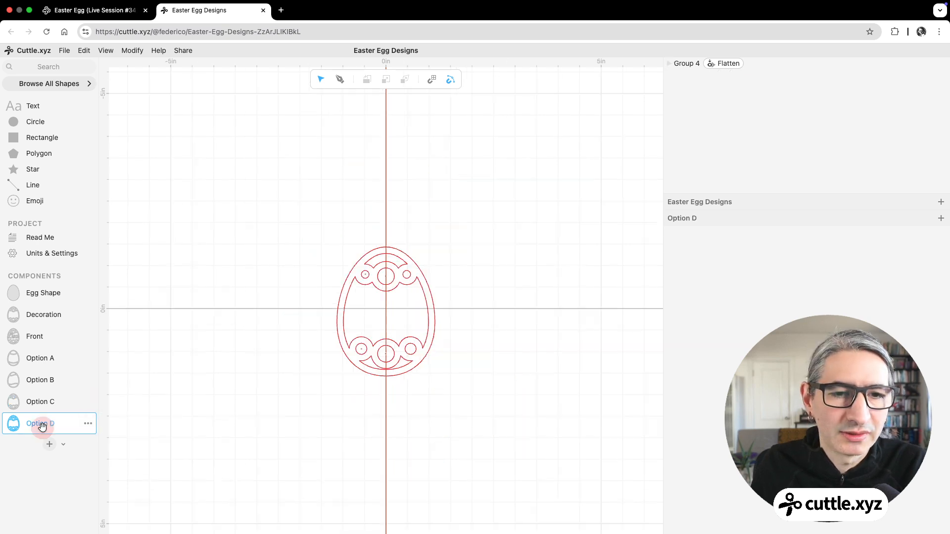
pyautogui.click(391, 333)
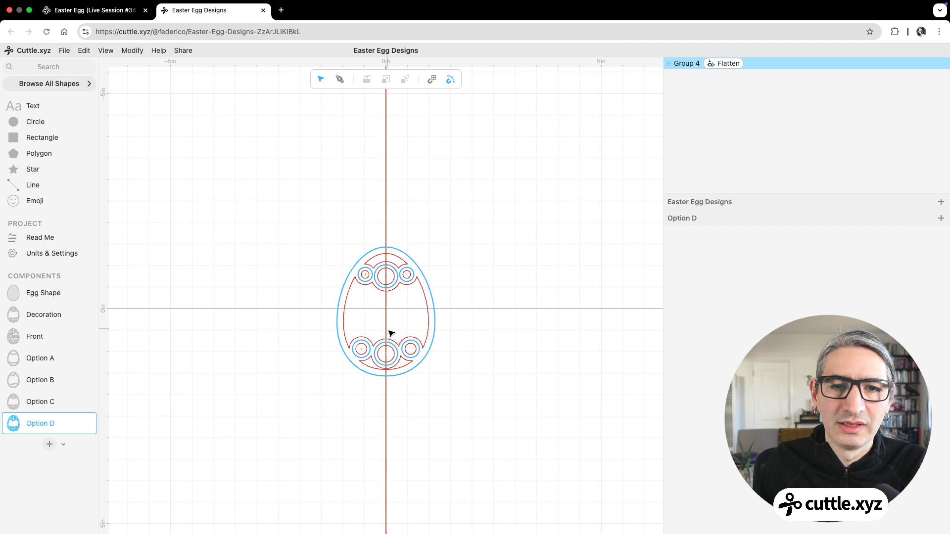
pyautogui.click(448, 303)
pyautogui.scroll(5, 447, 302)
pyautogui.scroll(-3, 443, 293)
pyautogui.moveTo(442, 293); pyautogui.dragTo(539, 282)
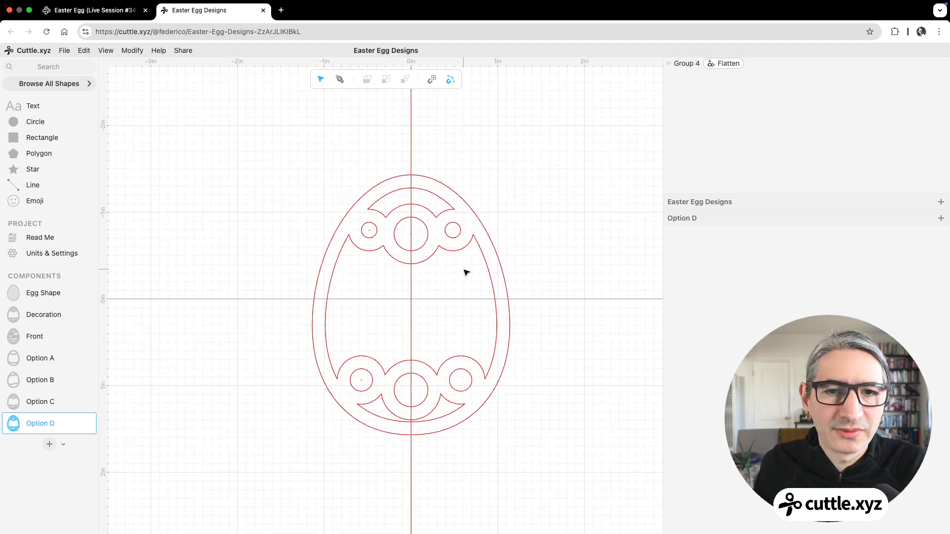
pyautogui.click(437, 256)
pyautogui.click(558, 352)
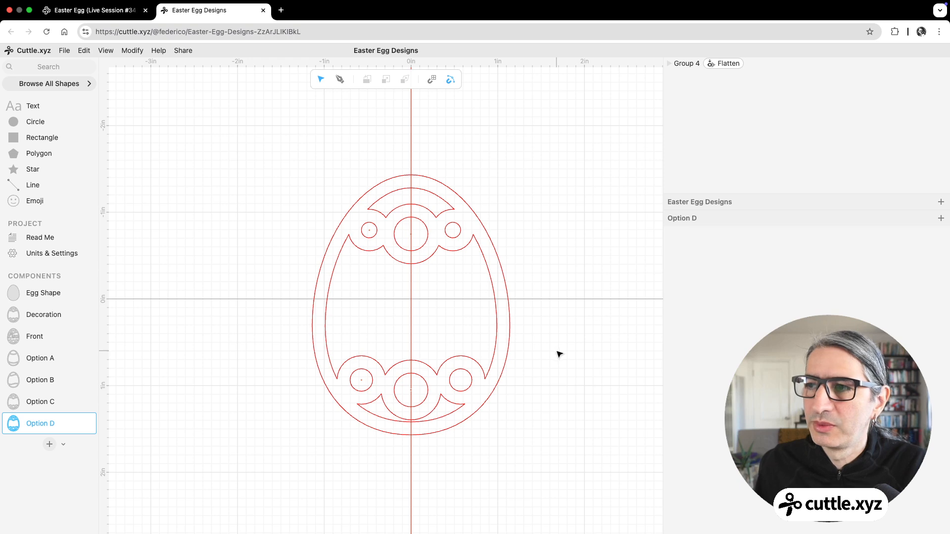
pyautogui.scroll(1, 452, 221)
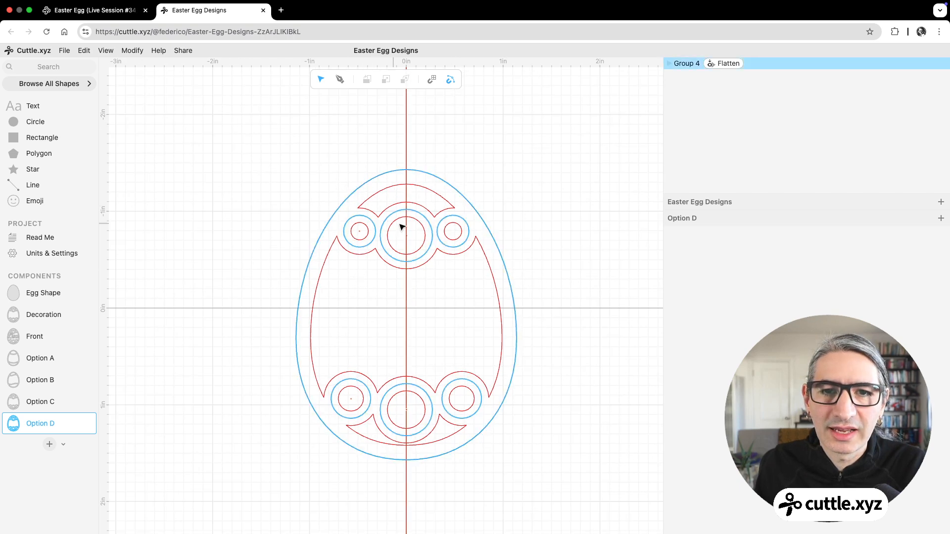
pyautogui.scroll(-2, 524, 222)
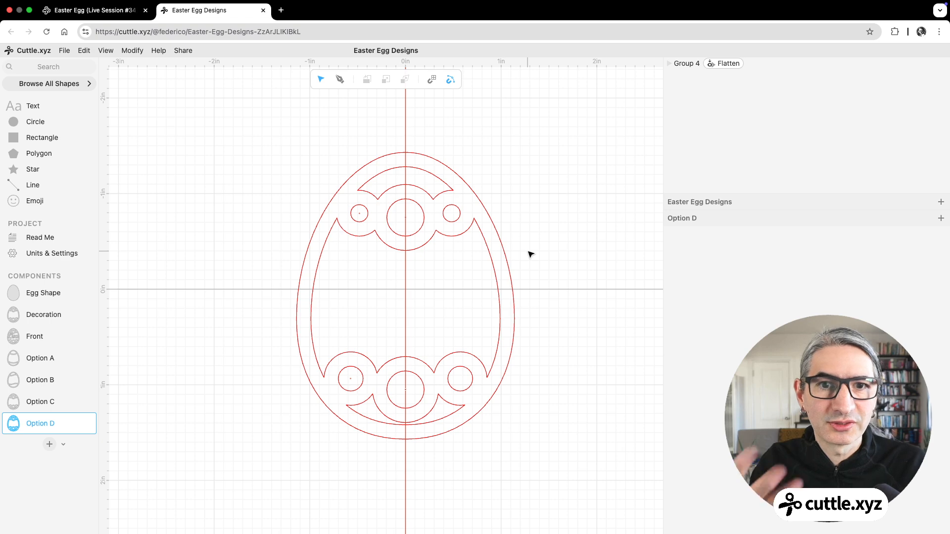
pyautogui.scroll(2, 524, 251)
pyautogui.moveTo(541, 239); pyautogui.dragTo(541, 212)
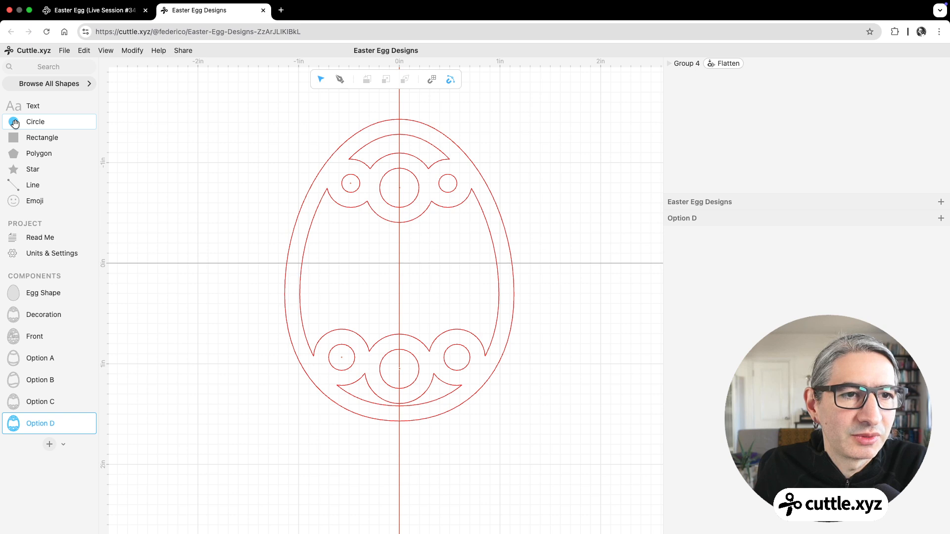
# Step: Add a five-pointed star about 0.63 in wide to Option D, centred on the lower centre circle at x 0.00, y 1.05
pyautogui.moveTo(14, 169); pyautogui.dragTo(399, 271)
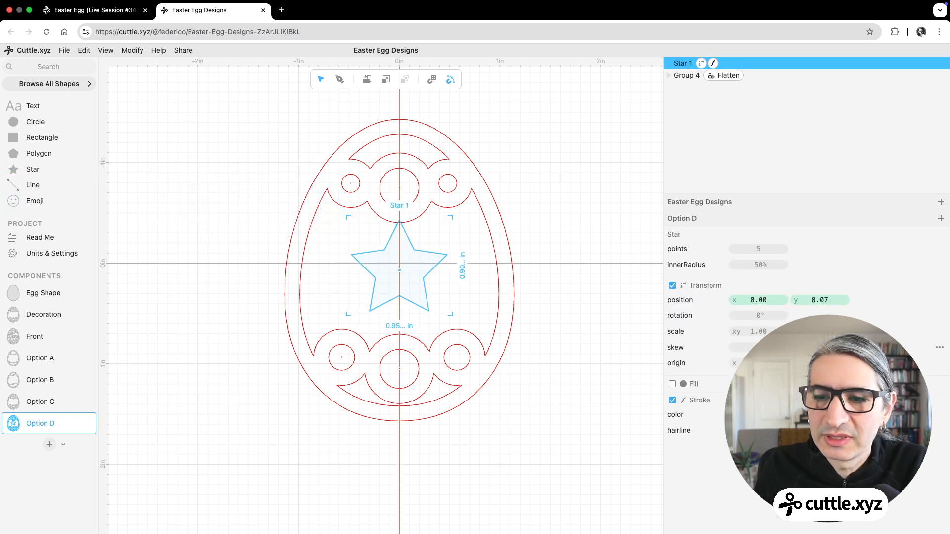
pyautogui.click(569, 389)
pyautogui.click(433, 254)
pyautogui.moveTo(448, 218); pyautogui.dragTo(420, 248)
pyautogui.click(460, 240)
pyautogui.moveTo(397, 278); pyautogui.dragTo(400, 343)
pyautogui.moveTo(399, 353); pyautogui.dragTo(399, 368)
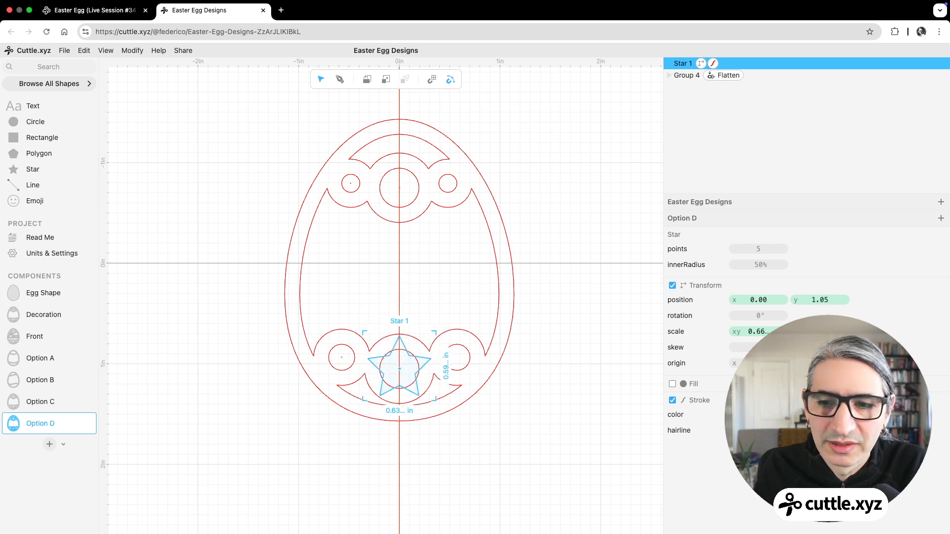
pyautogui.click(525, 404)
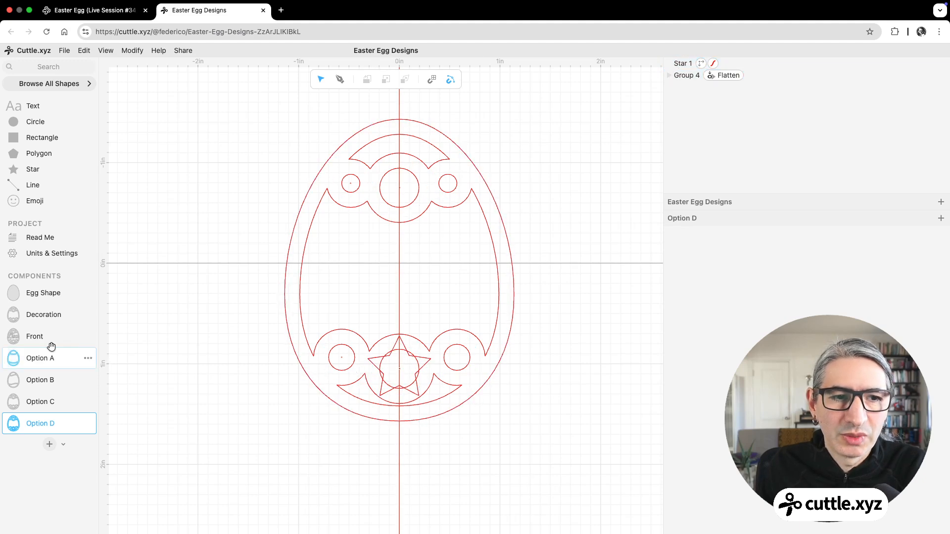
# Step: Compare the Front component with Option C and Option D to check which decoration the front piece uses
pyautogui.click(31, 341)
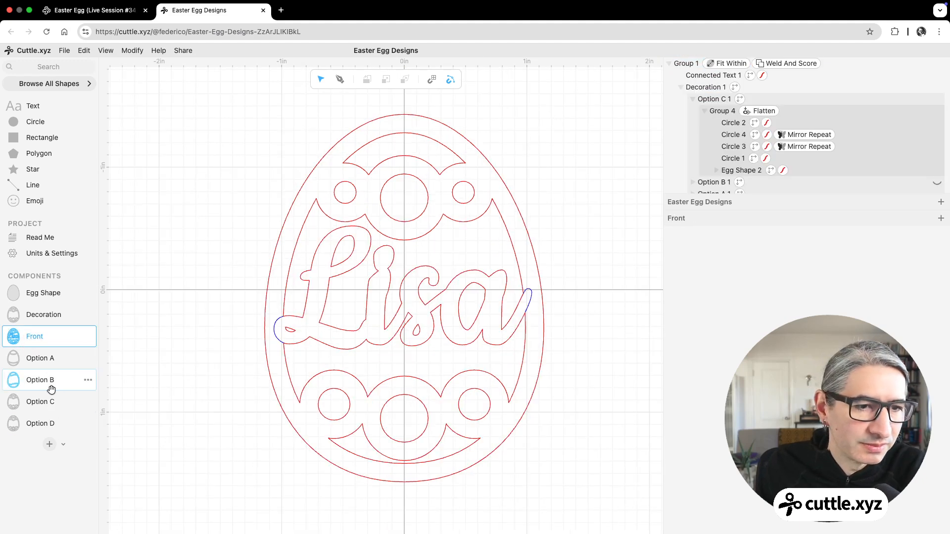
pyautogui.click(46, 424)
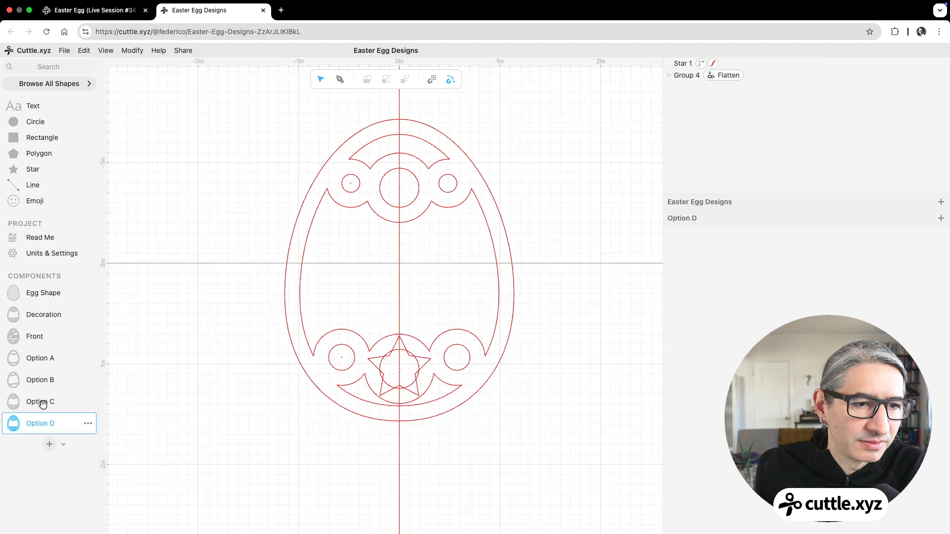
pyautogui.click(42, 402)
pyautogui.click(43, 424)
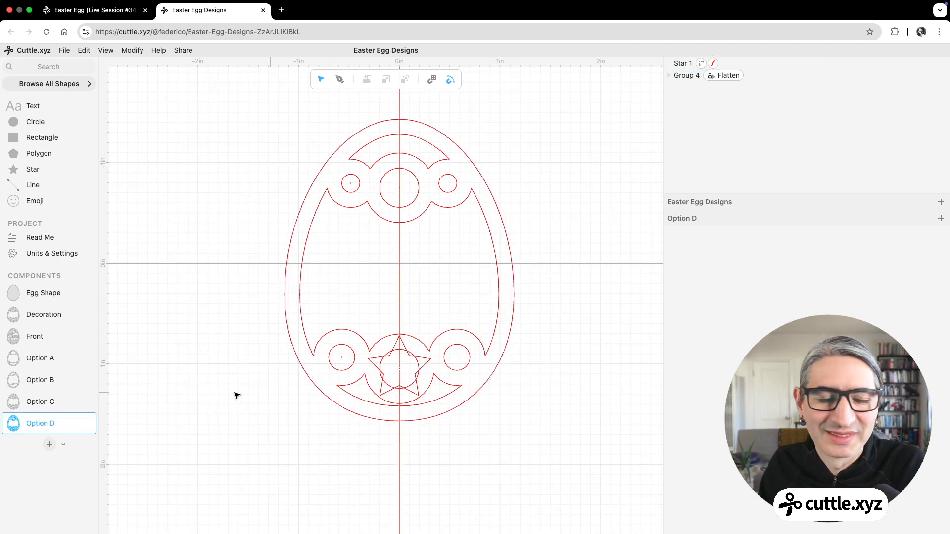
pyautogui.click(228, 370)
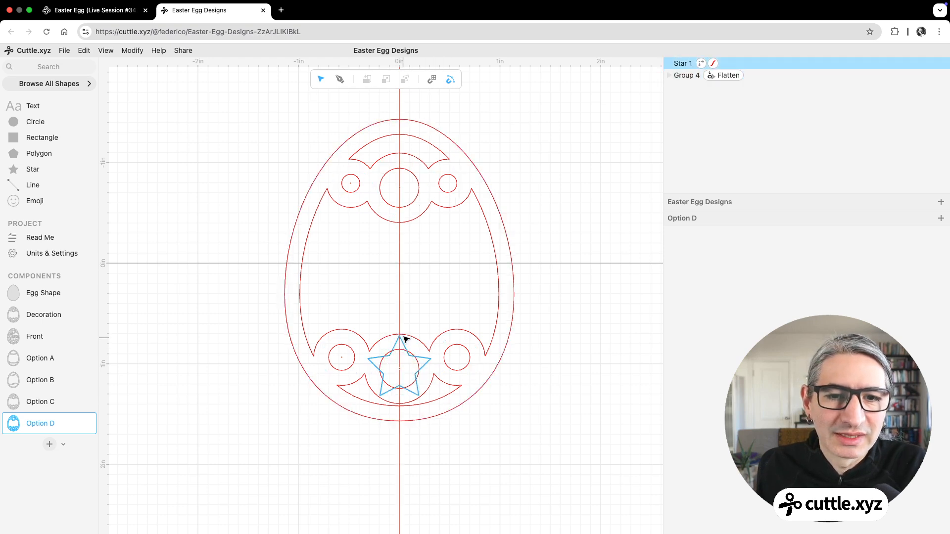
pyautogui.scroll(2, 233, 350)
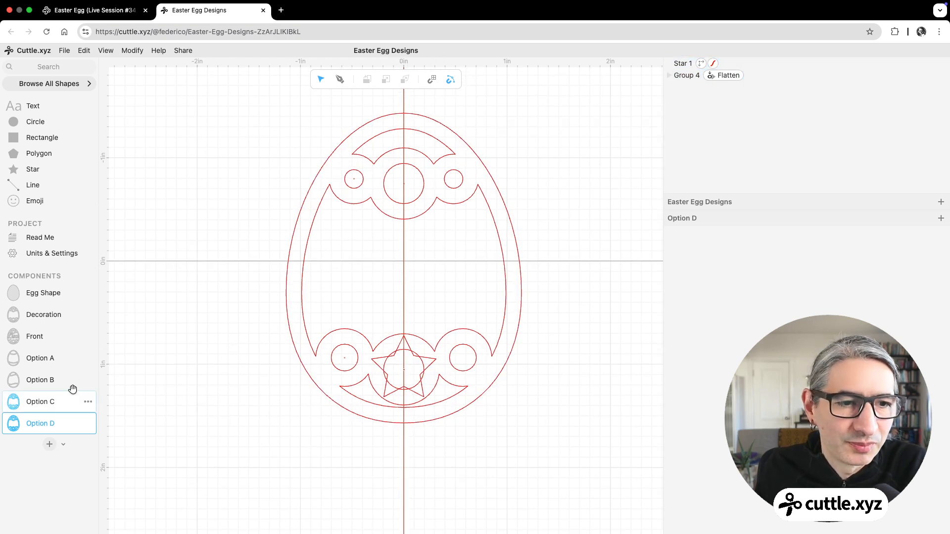
# Step: In the Decoration component, hide Option C and place Option D at x 0.00, y 0.00
pyautogui.click(47, 316)
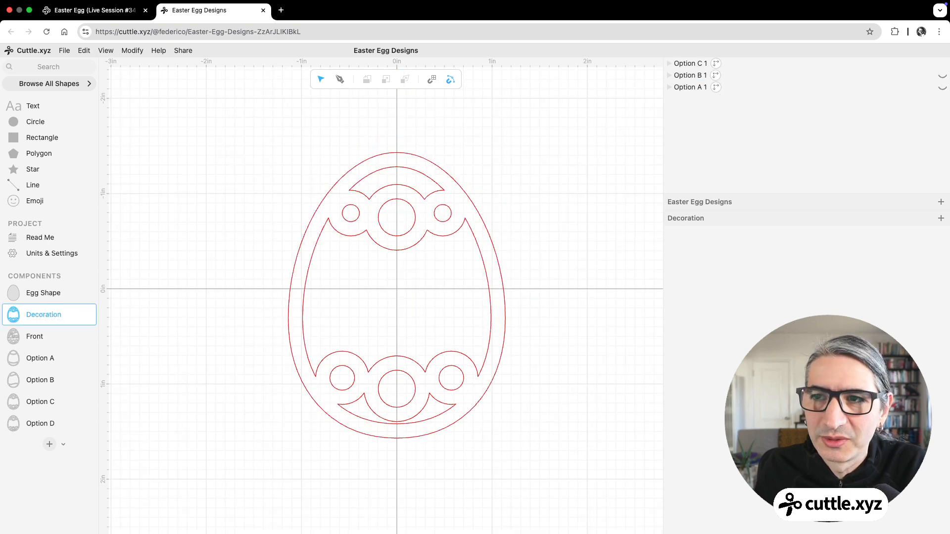
pyautogui.click(941, 76)
pyautogui.click(942, 63)
pyautogui.moveTo(11, 425); pyautogui.dragTo(394, 286)
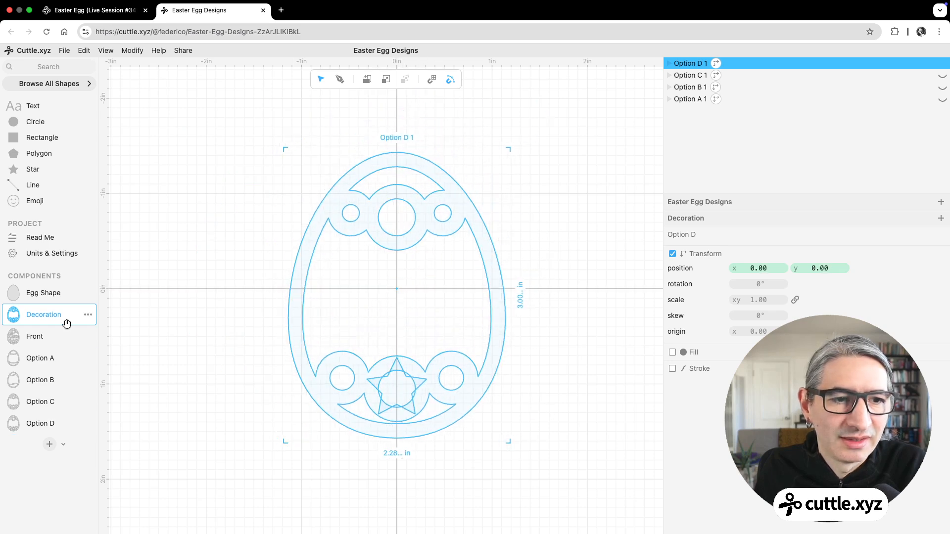
# Step: Open the Front component and examine how the star combines with the circles around it
pyautogui.click(32, 340)
pyautogui.scroll(3, 230, 385)
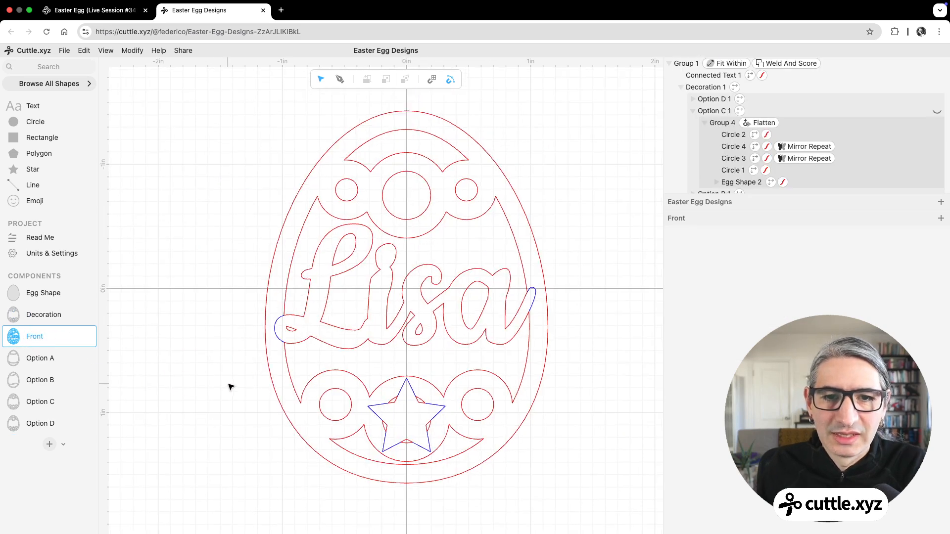
pyautogui.scroll(2, 225, 388)
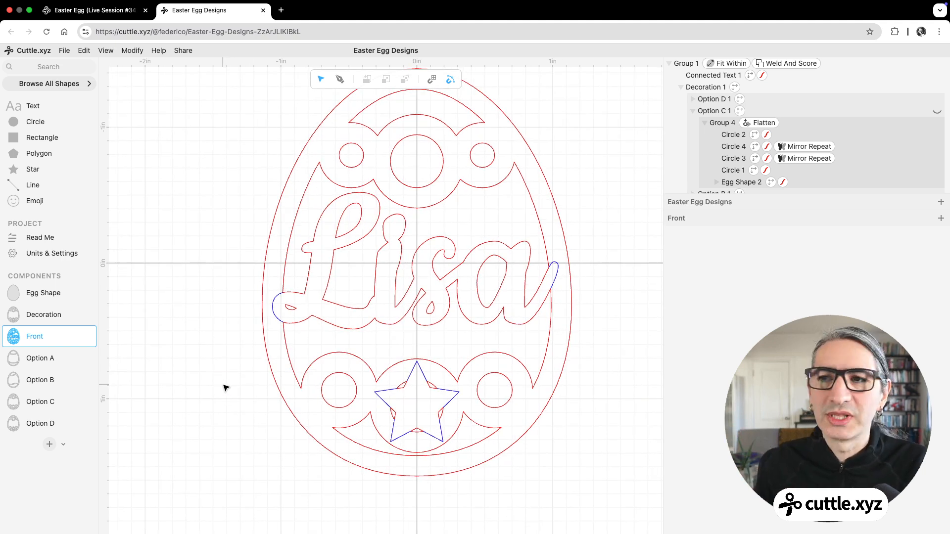
pyautogui.click(427, 312)
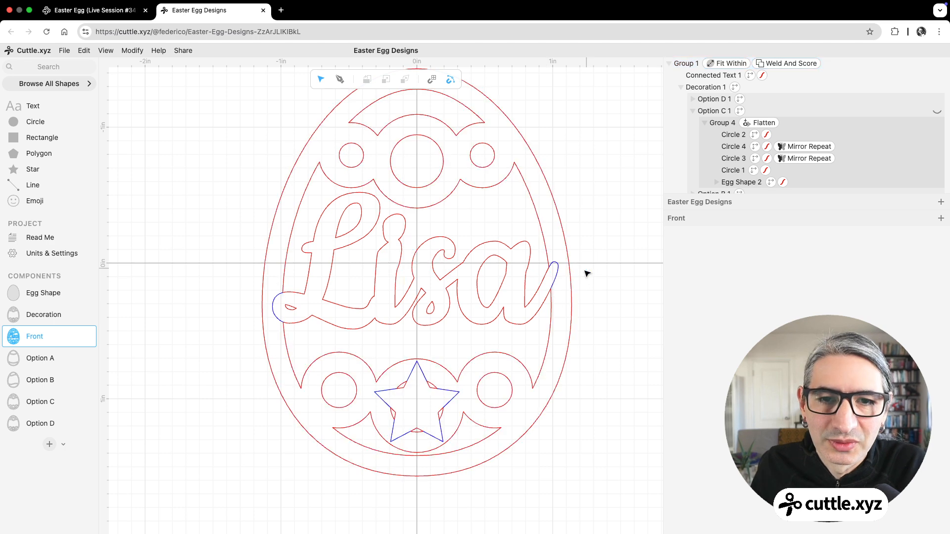
pyautogui.scroll(-5, 617, 425)
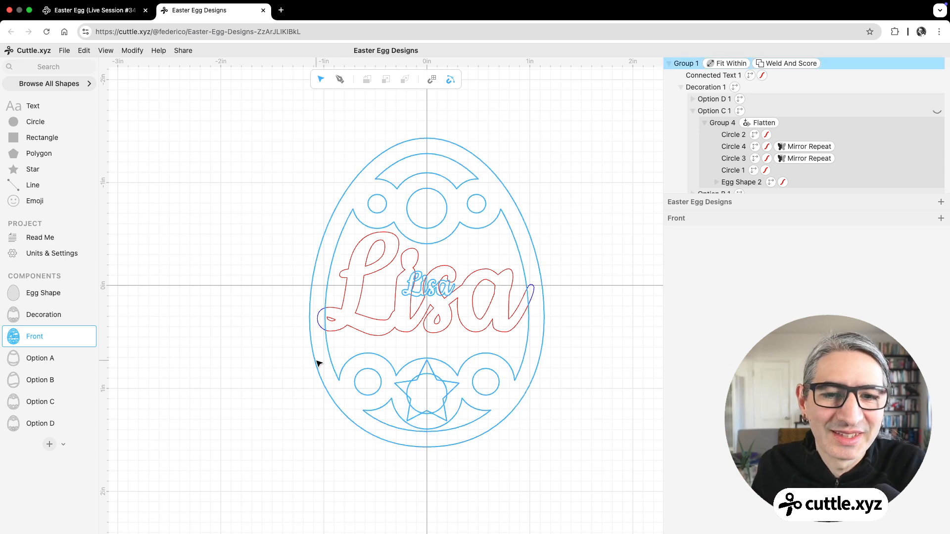
# Step: Raise the star in Option D to y 0.85 and check its outline in the Front component
pyautogui.click(42, 424)
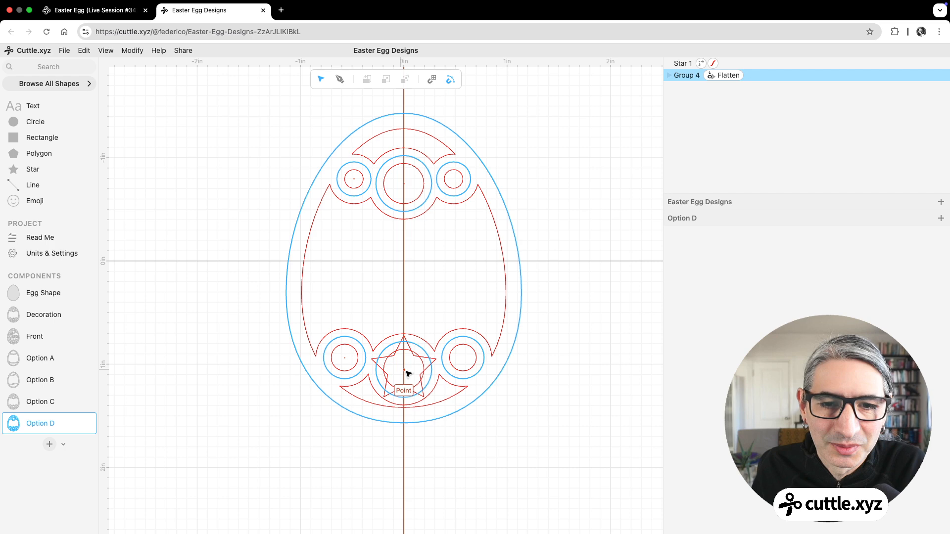
pyautogui.moveTo(406, 371); pyautogui.dragTo(406, 362)
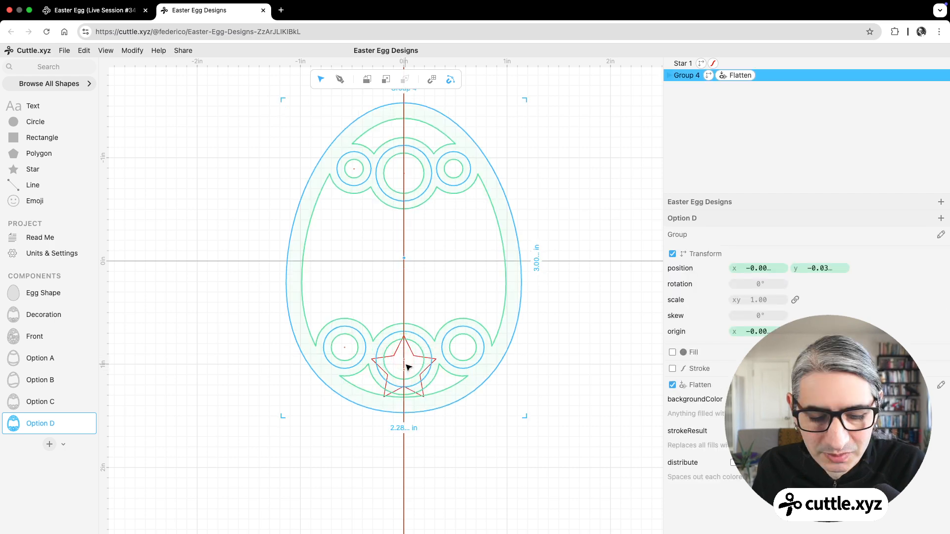
pyautogui.press('super+z')
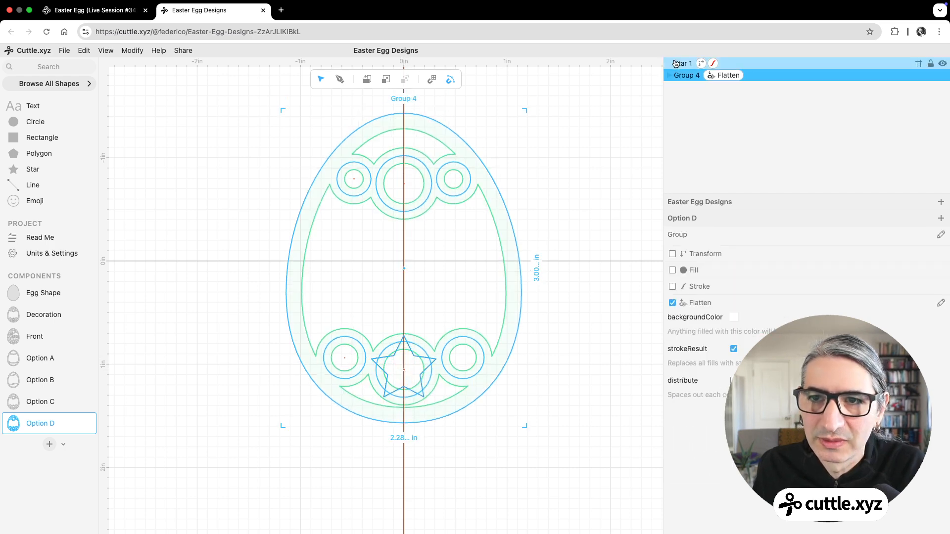
pyautogui.click(683, 64)
pyautogui.press('Up')
pyautogui.press('Up')
pyautogui.press('Up')
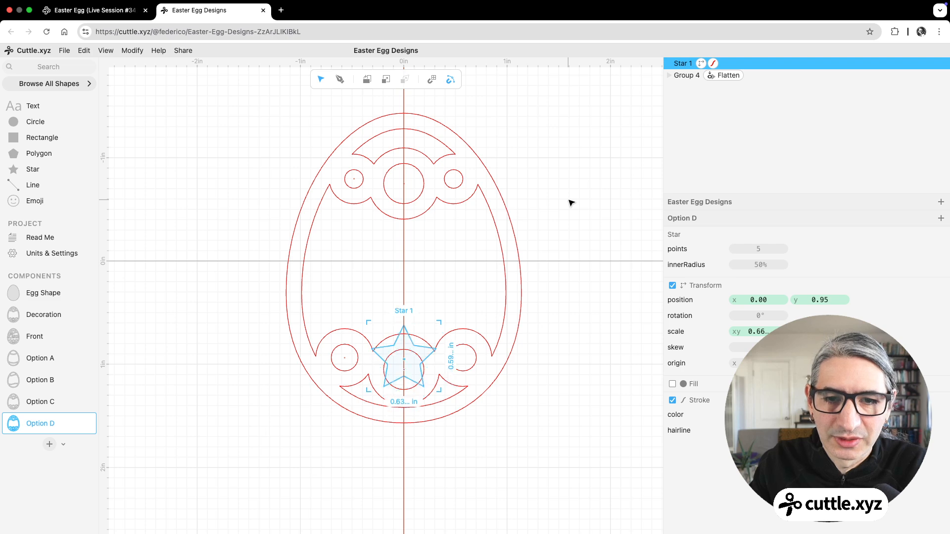
pyautogui.press('Down')
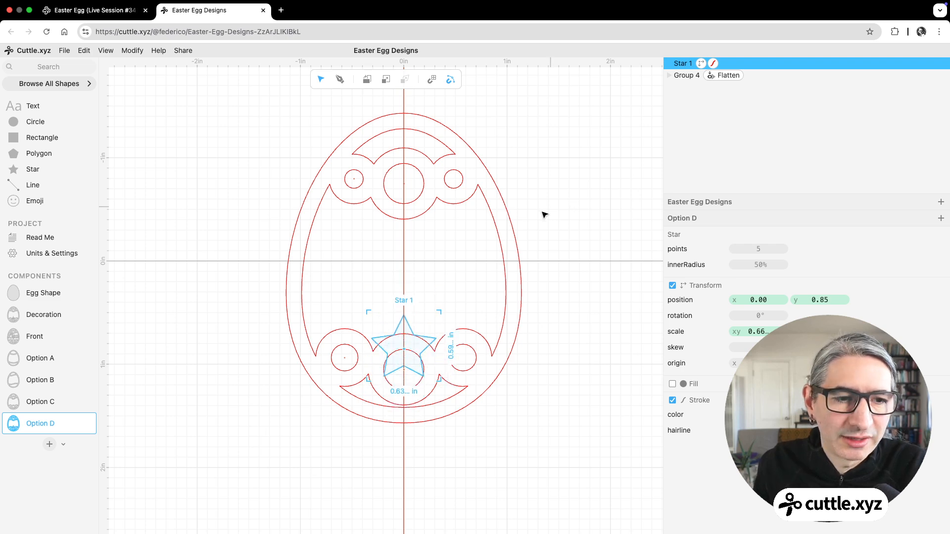
pyautogui.click(35, 336)
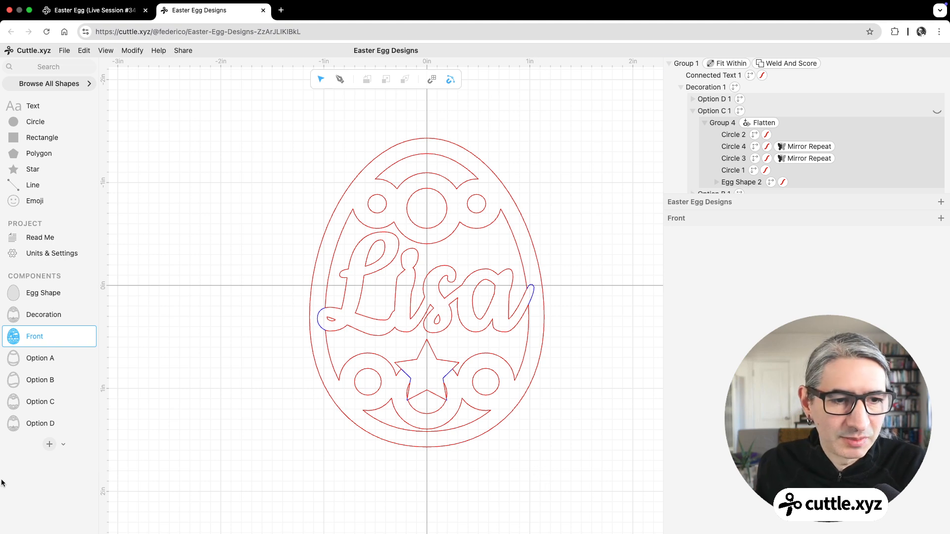
# Step: Delete the star from the Option D component
pyautogui.click(38, 422)
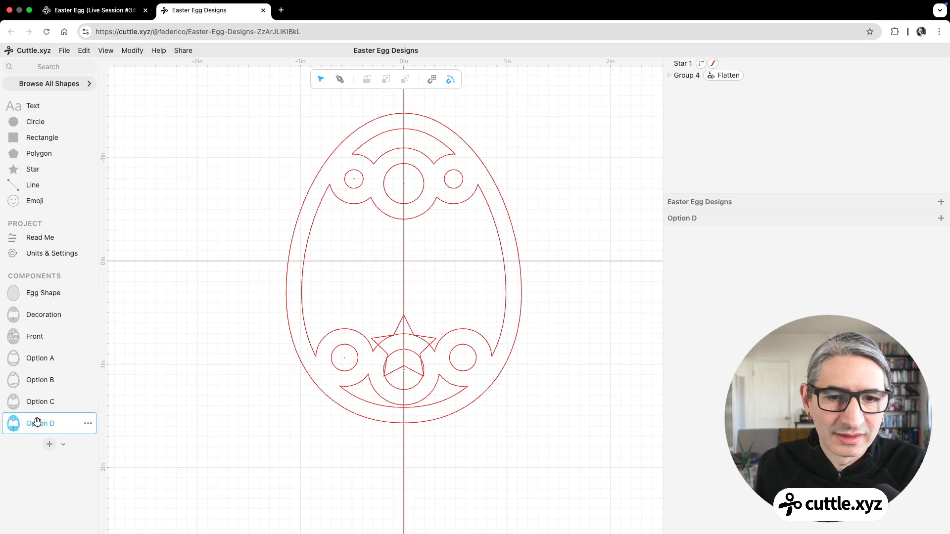
pyautogui.click(412, 328)
pyautogui.press('BackSpace')
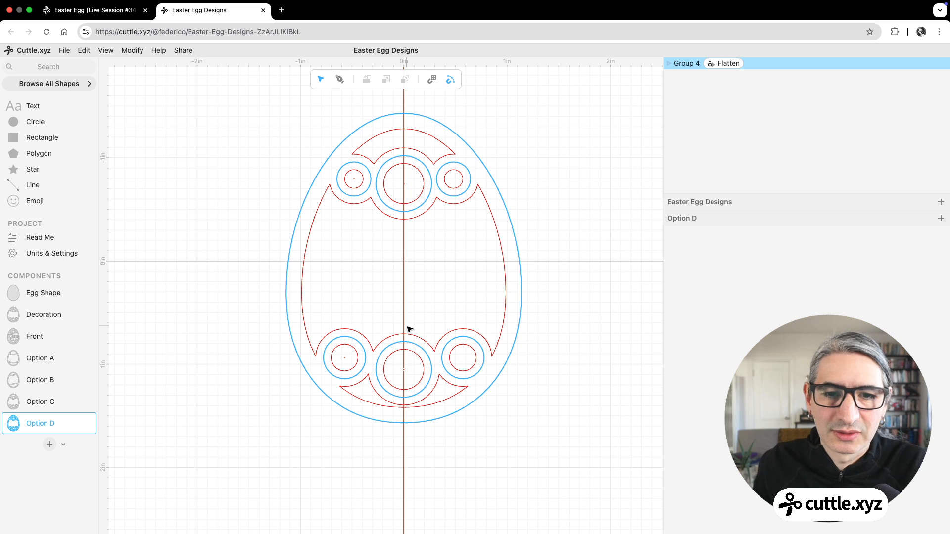
pyautogui.click(569, 436)
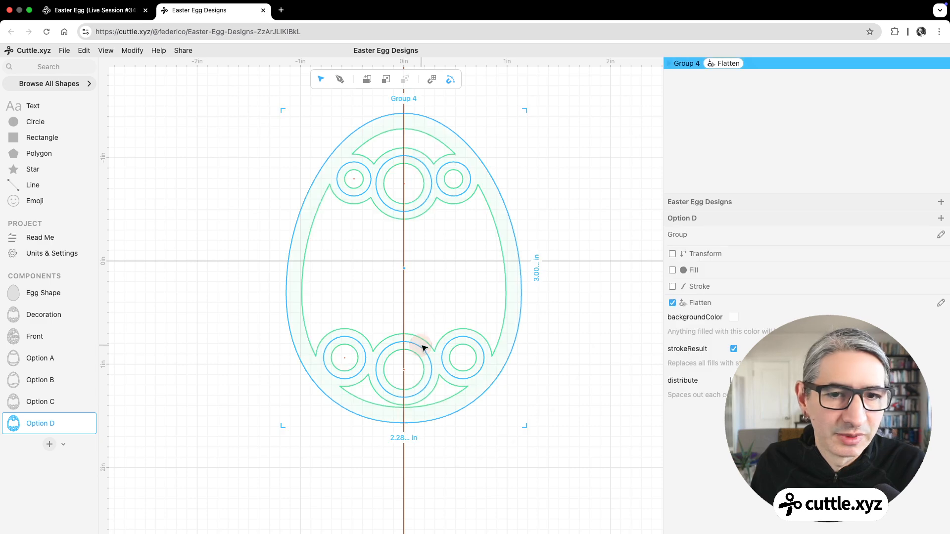
# Step: Enlarge the lower centre circle in Option D to about 0.71 in and place it at x 0.00, y about 1.02
pyautogui.doubleClick(423, 349)
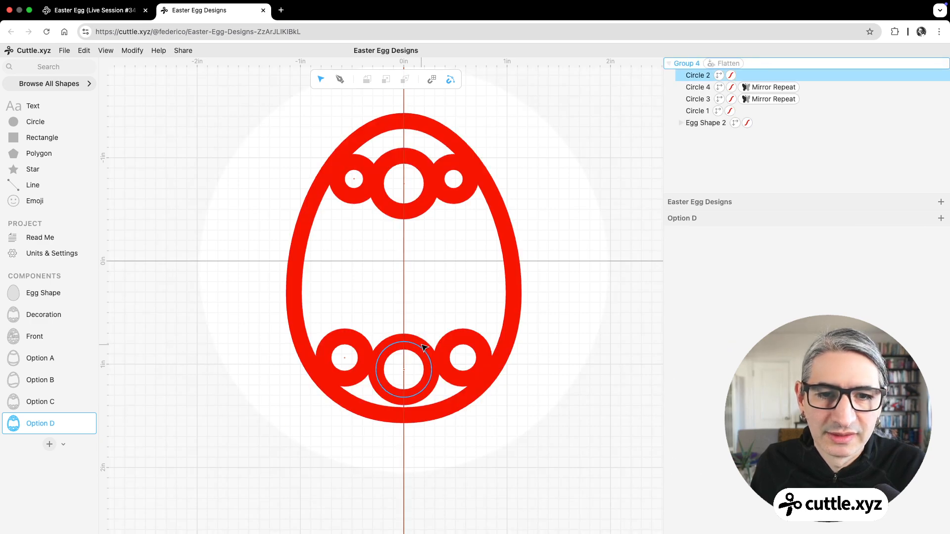
pyautogui.click(147, 349)
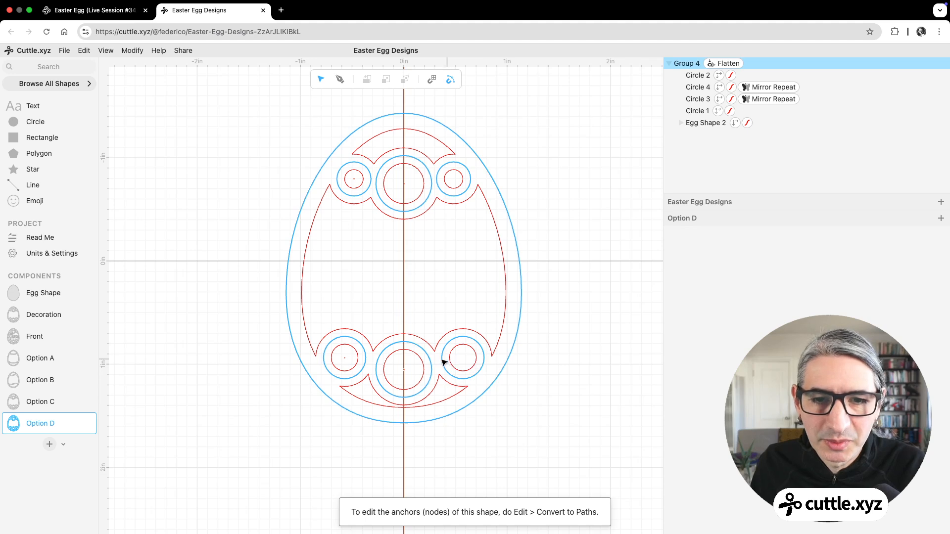
pyautogui.doubleClick(427, 357)
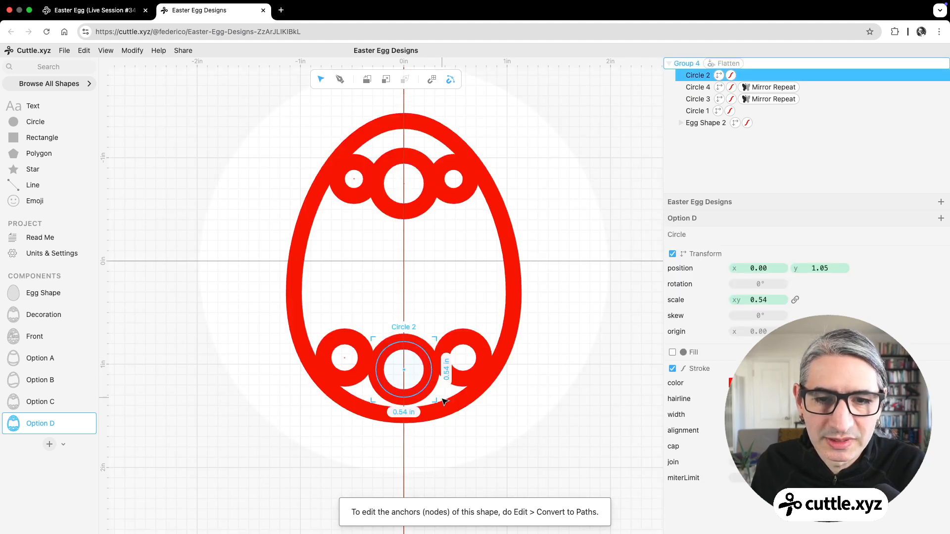
pyautogui.moveTo(434, 401); pyautogui.dragTo(452, 418)
pyautogui.moveTo(413, 379); pyautogui.dragTo(405, 367)
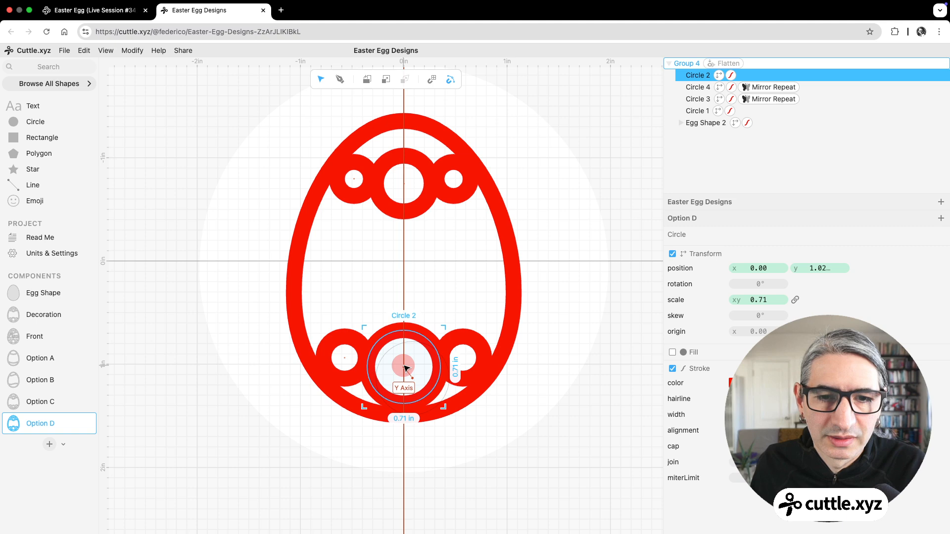
pyautogui.click(265, 413)
pyautogui.scroll(-3, 267, 403)
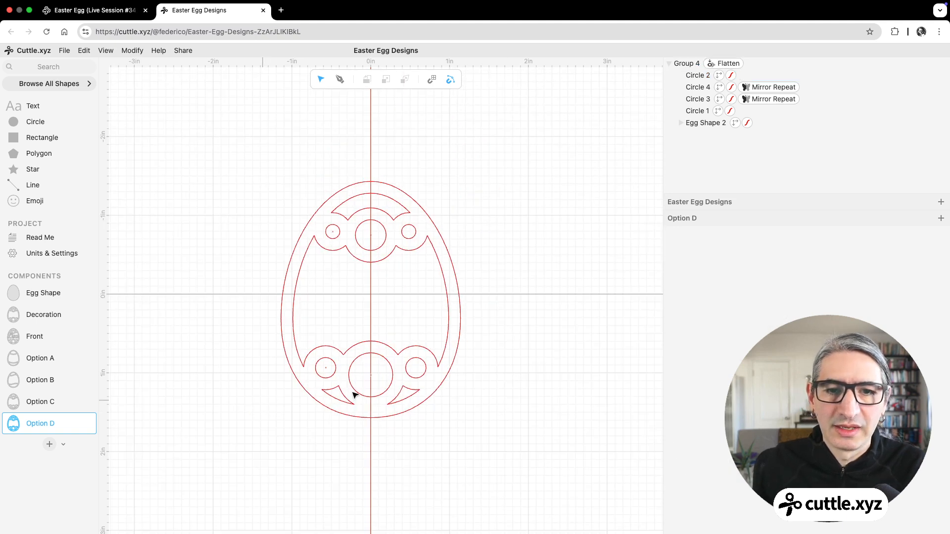
pyautogui.scroll(1, 355, 395)
pyautogui.scroll(-1, 269, 389)
pyautogui.click(270, 389)
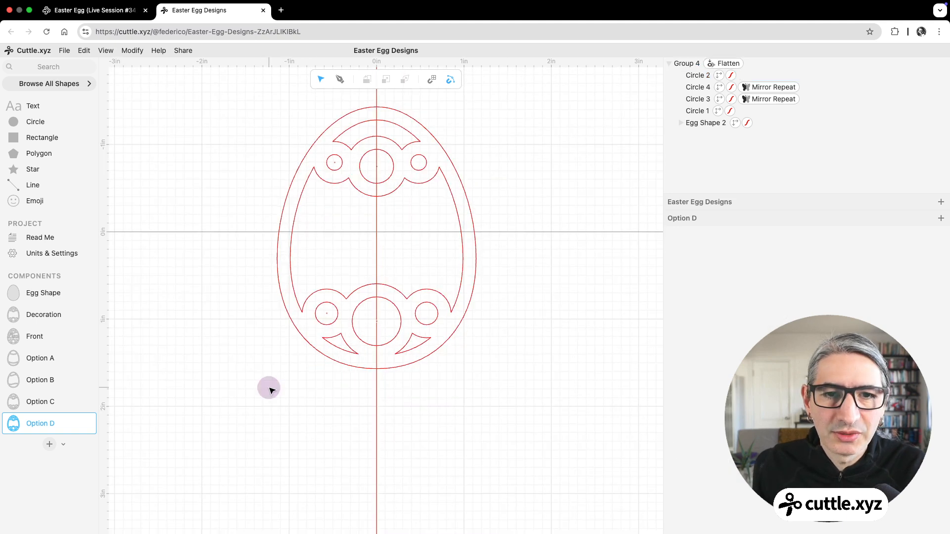
# Step: Draw a vertical line about 0.70 in long with the Pen tool, on the Y axis through the lower centre circle, ending at y 1.38
pyautogui.scroll(1, 299, 366)
pyautogui.click(338, 79)
pyautogui.click(418, 239)
pyautogui.click(387, 280)
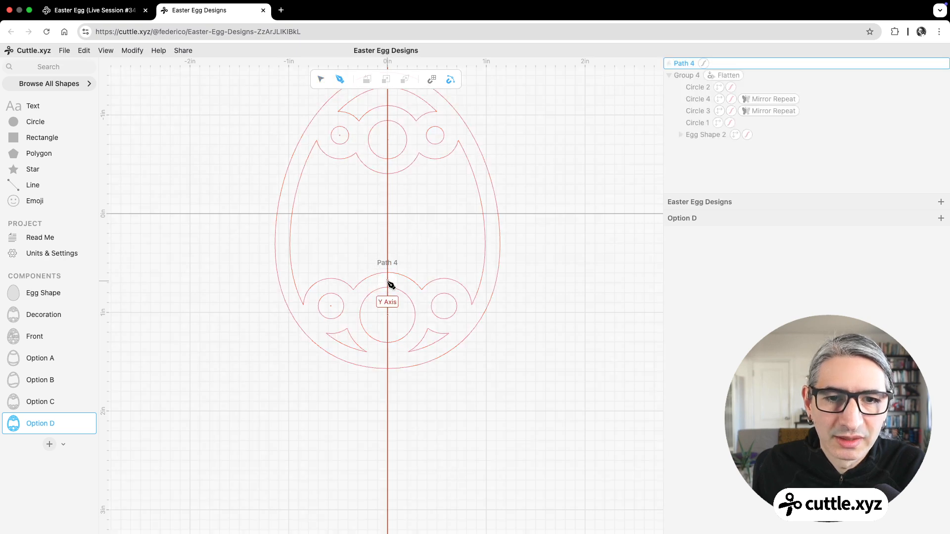
pyautogui.click(387, 350)
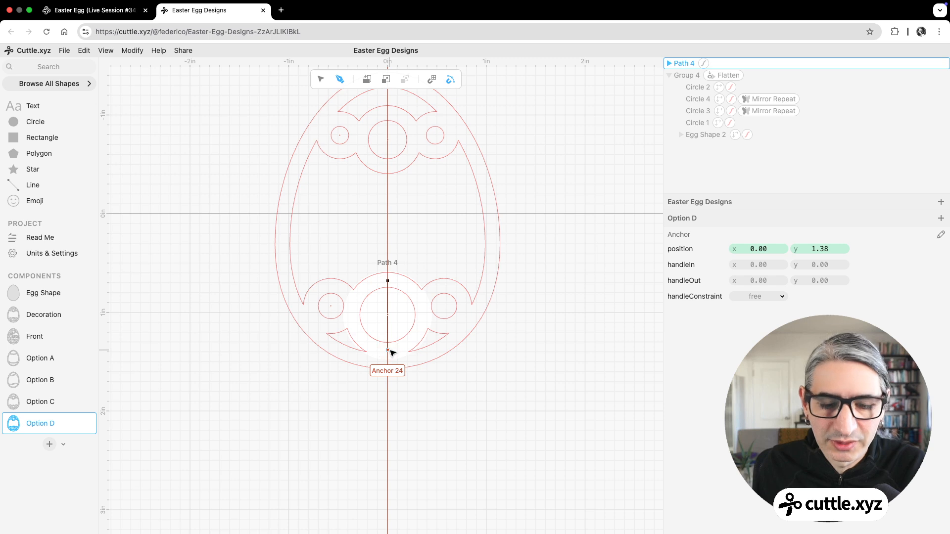
pyautogui.press('Escape')
pyautogui.click(462, 403)
pyautogui.click(379, 95)
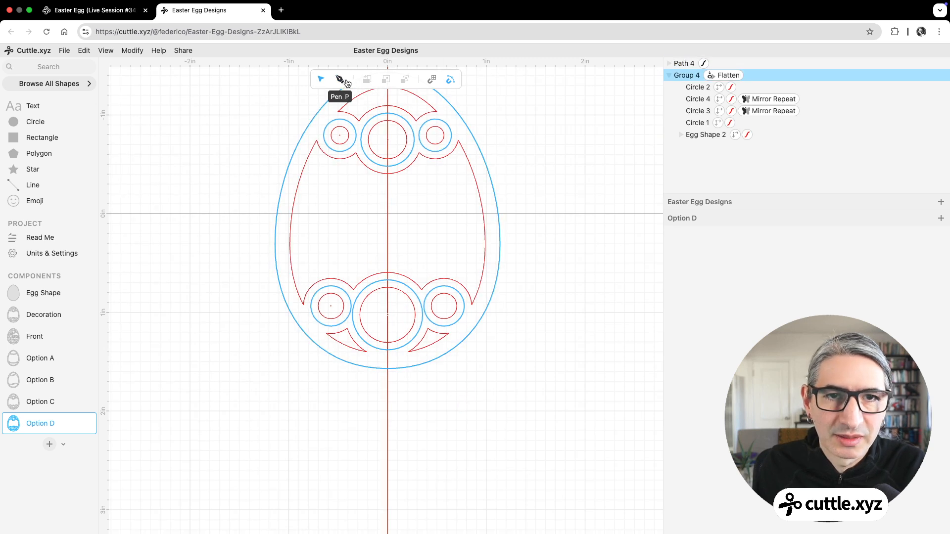
# Step: Draw a horizontal line about 0.36 in long across the upper part of the vertical line and centre it on the Y axis at y about 0.95
pyautogui.click(340, 79)
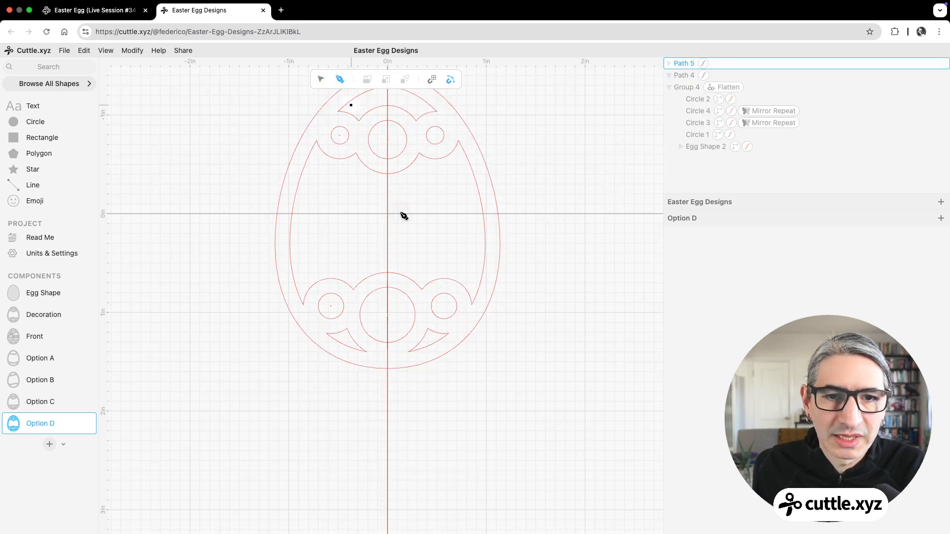
pyautogui.click(369, 303)
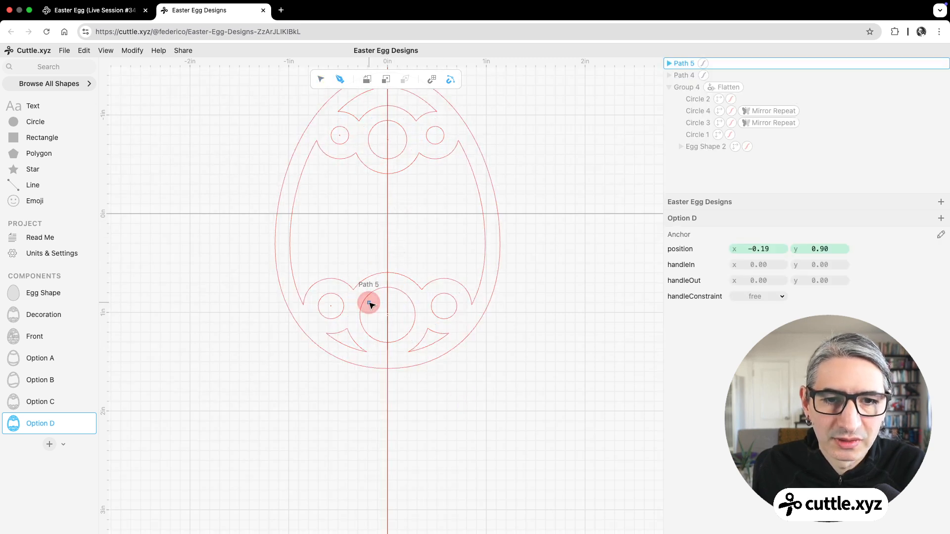
pyautogui.click(404, 302)
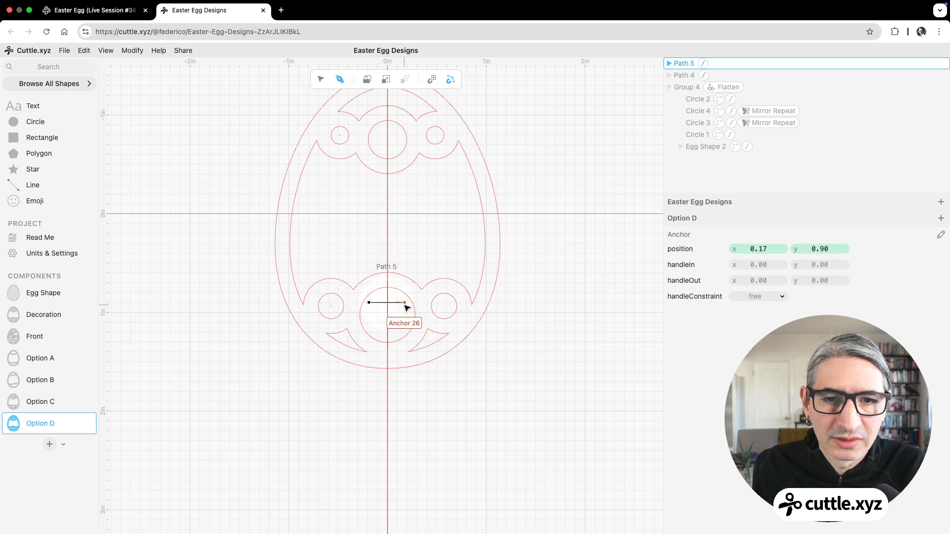
pyautogui.click(320, 79)
pyautogui.scroll(5, 391, 306)
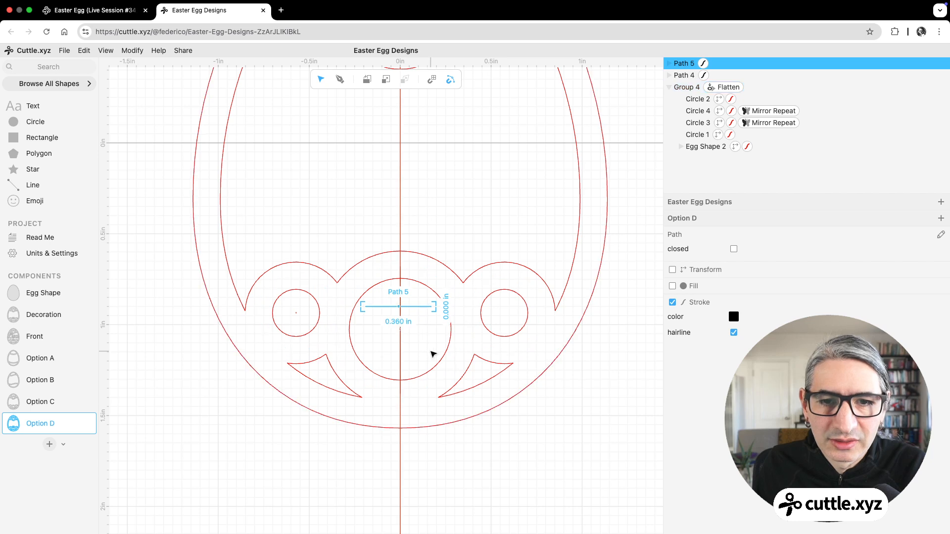
pyautogui.moveTo(401, 310)
pyautogui.mouseDown()
pyautogui.moveTo(415, 305)
pyautogui.moveTo(403, 304)
pyautogui.moveTo(405, 316)
pyautogui.mouseUp()
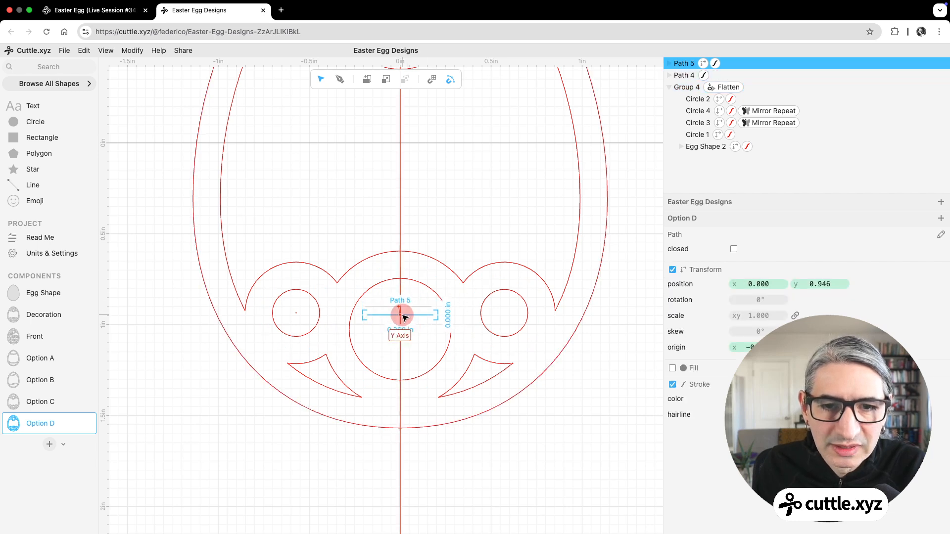
pyautogui.click(522, 440)
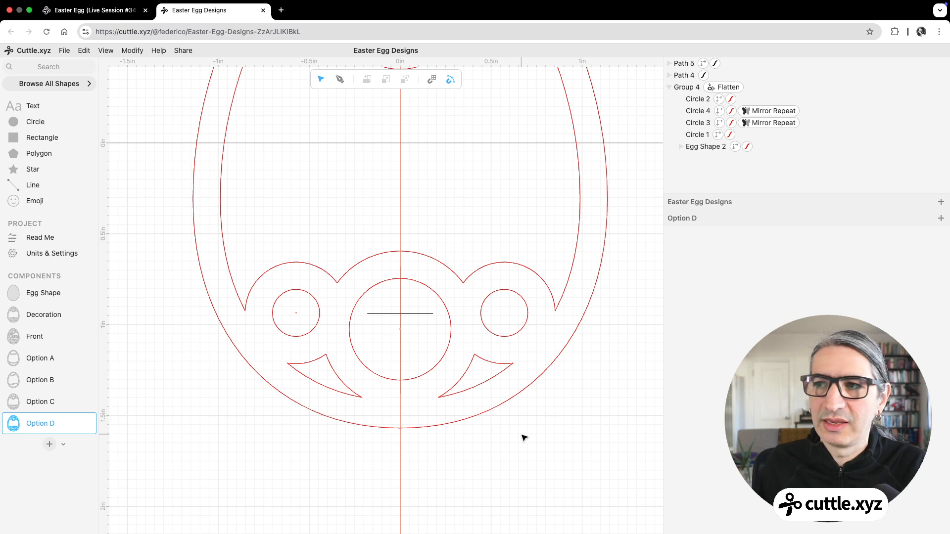
# Step: Apply an Outline Stroke modifier with width 0.15 to the two crossing lines to form a cross
pyautogui.click(399, 293)
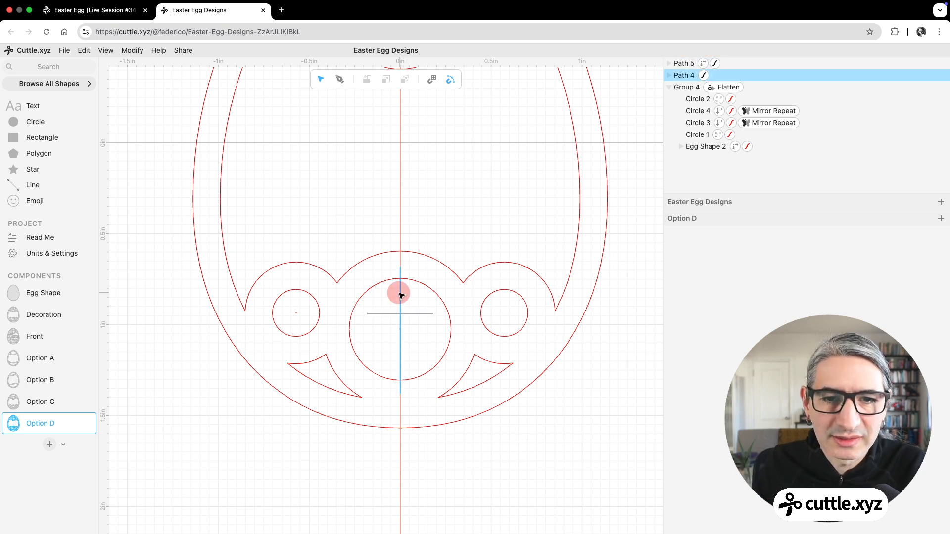
pyautogui.keyDown('shift'); pyautogui.click(430, 315); pyautogui.keyUp('shift')
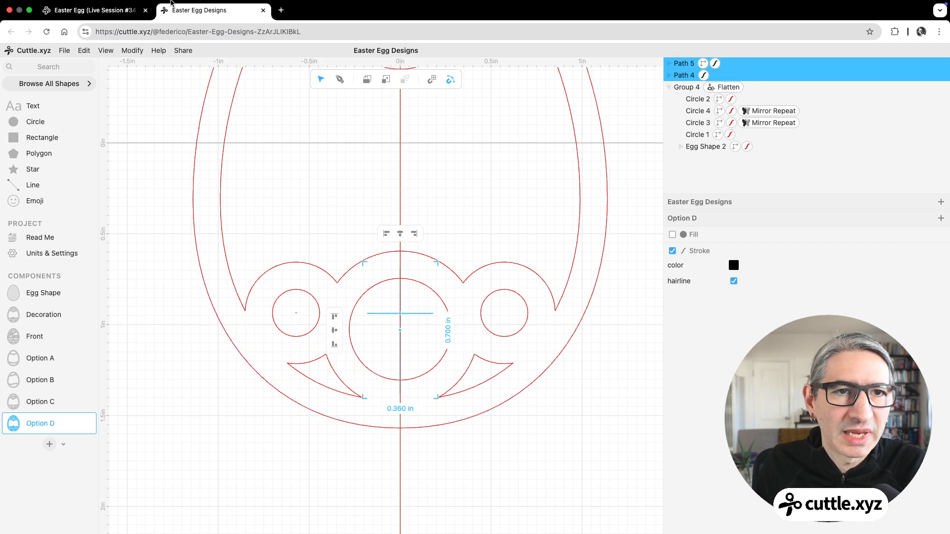
pyautogui.click(133, 51)
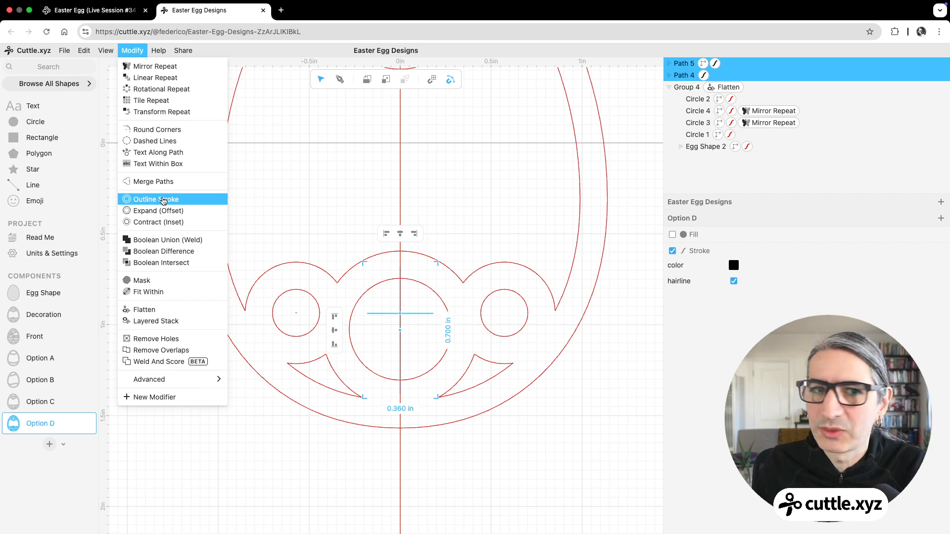
pyautogui.click(166, 200)
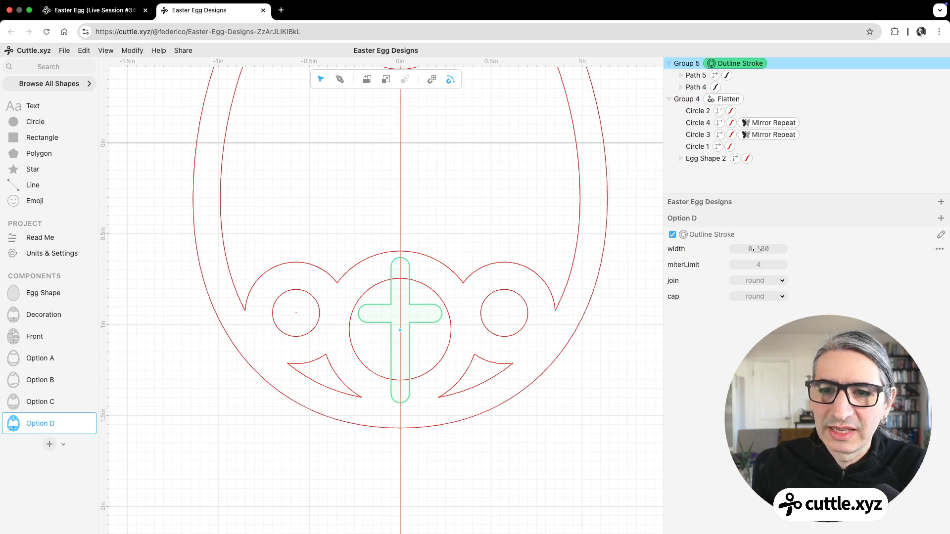
pyautogui.moveTo(754, 251); pyautogui.dragTo(770, 249)
pyautogui.write('0.1')
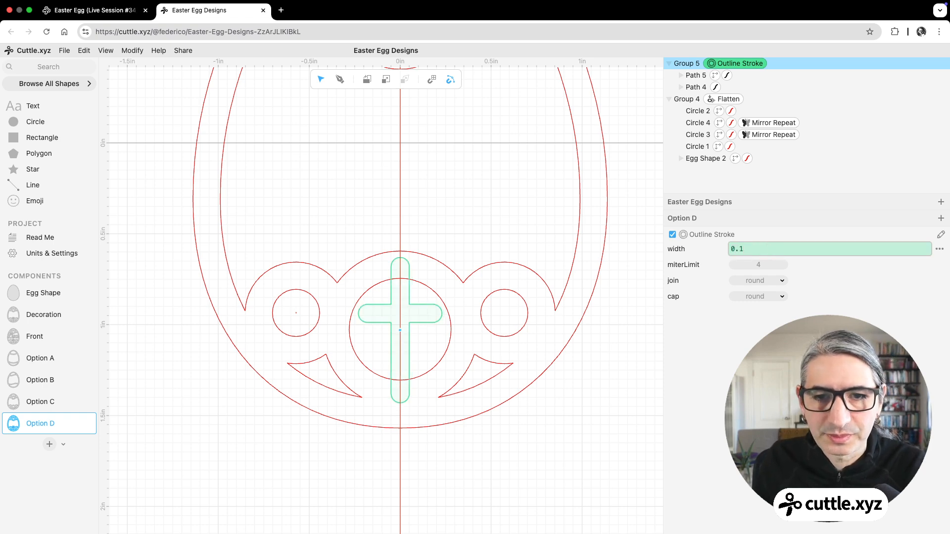
pyautogui.write('5')
pyautogui.click(610, 484)
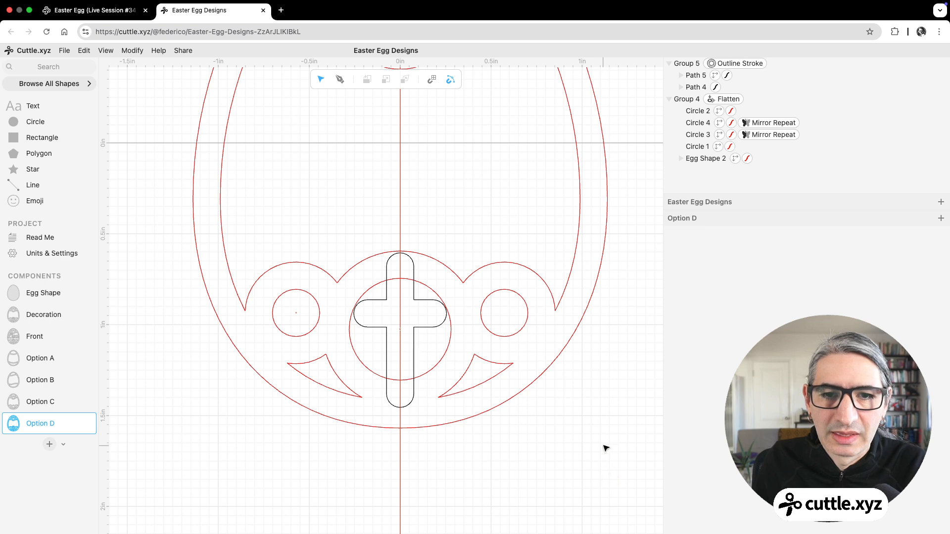
# Step: Set the stroke colour of both lines in the cross to red
pyautogui.click(726, 75)
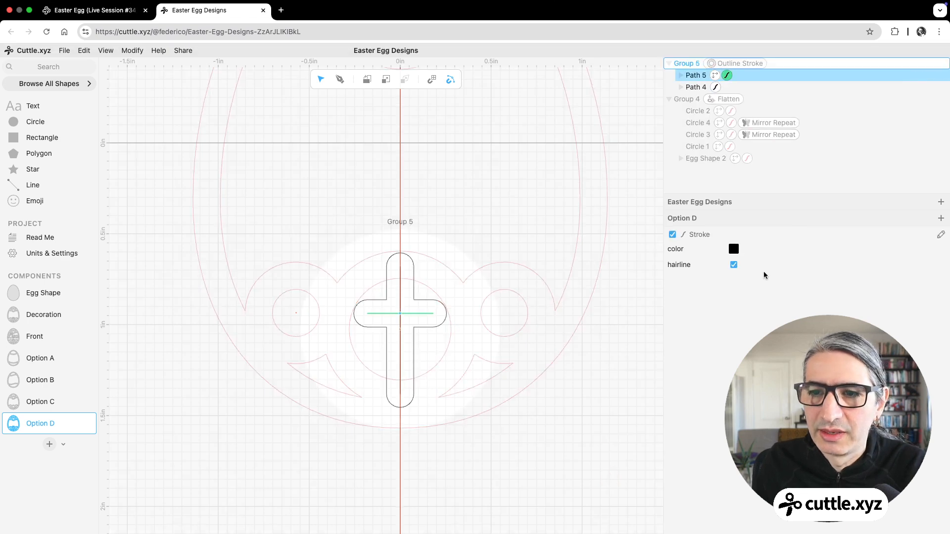
pyautogui.click(733, 249)
pyautogui.click(811, 230)
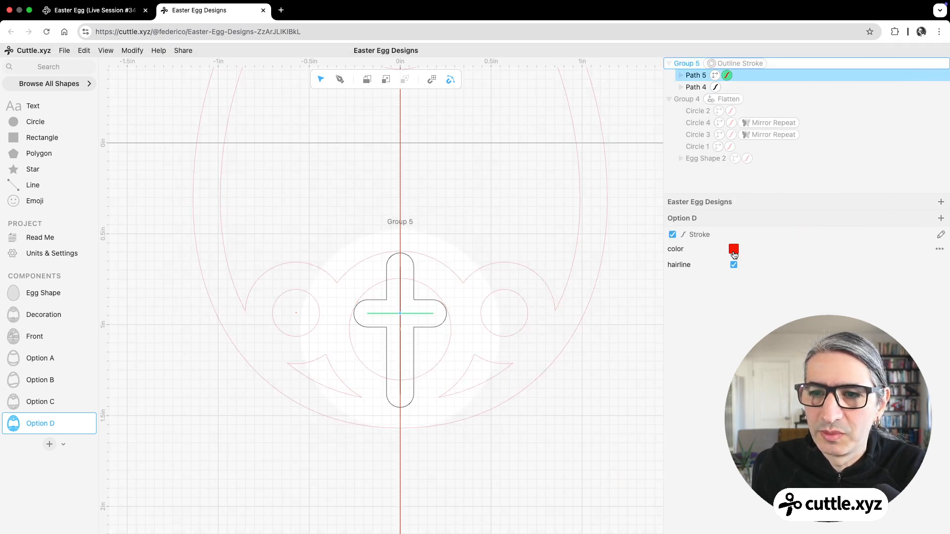
pyautogui.click(716, 87)
pyautogui.click(733, 248)
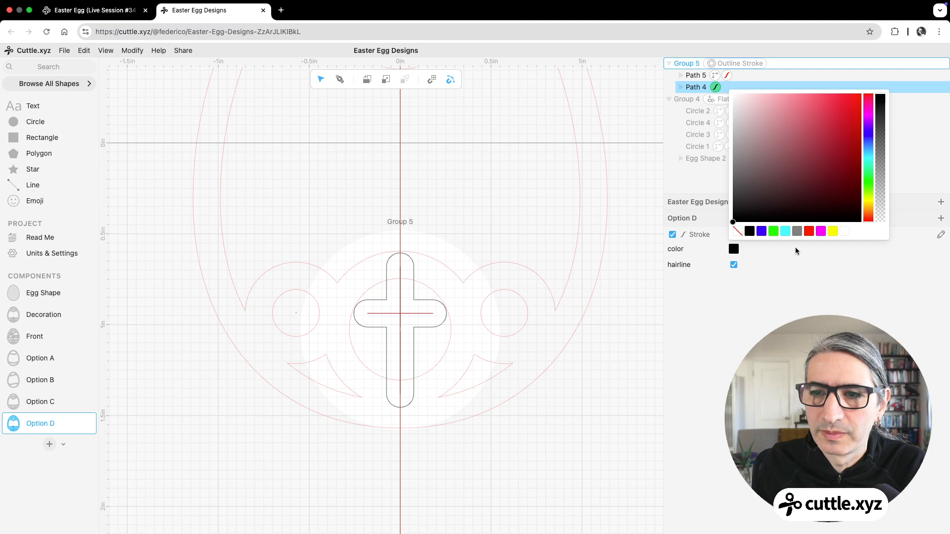
pyautogui.click(809, 232)
pyautogui.click(620, 355)
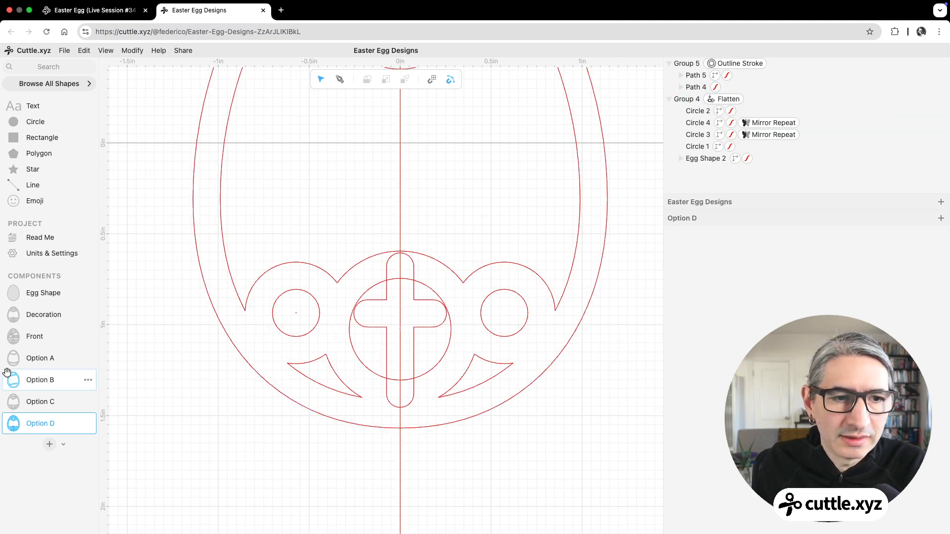
# Step: Open the Front component and examine how the cross combines with the circle and frame
pyautogui.click(38, 338)
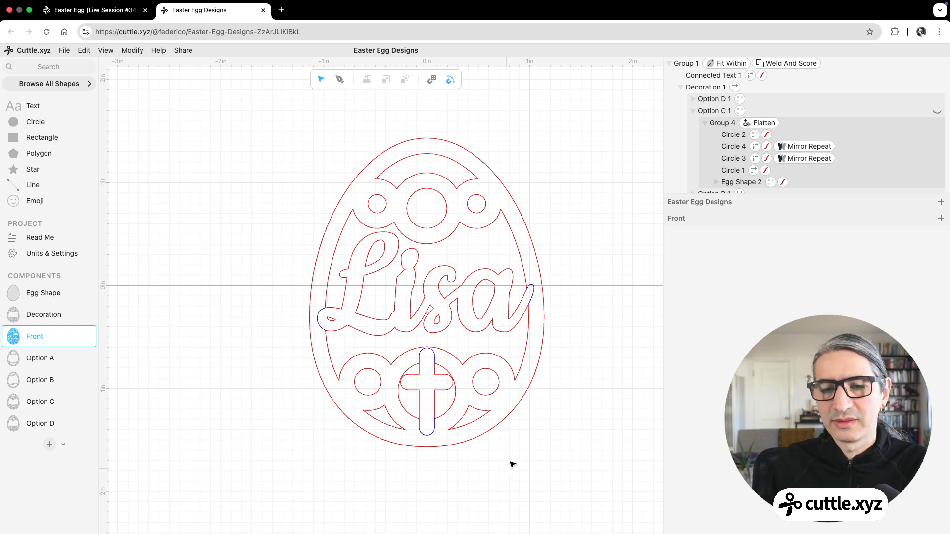
pyautogui.scroll(2, 529, 435)
pyautogui.scroll(1, 529, 464)
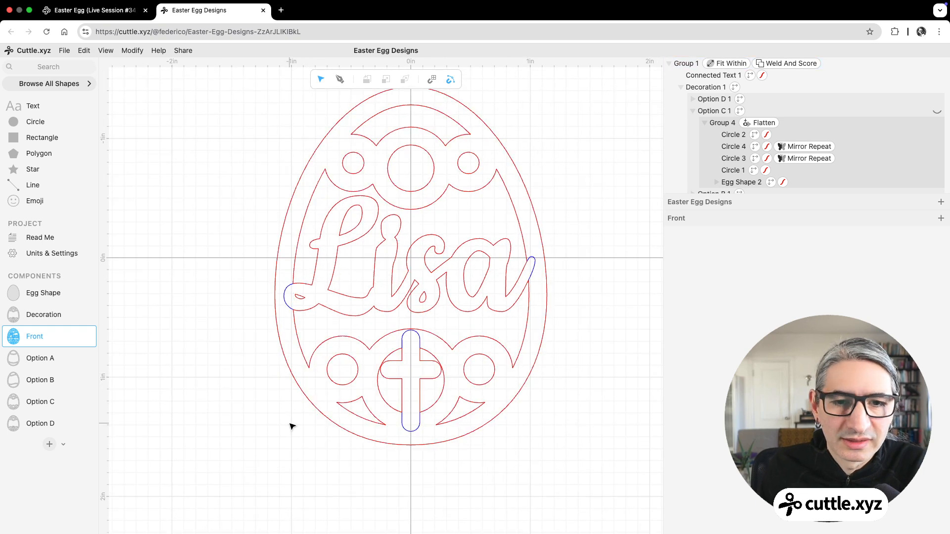
# Step: In Option D, shorten the cross's vertical line by lowering its upper endpoint along the Y axis, and check the result in the Front component
pyautogui.click(22, 424)
pyautogui.click(407, 262)
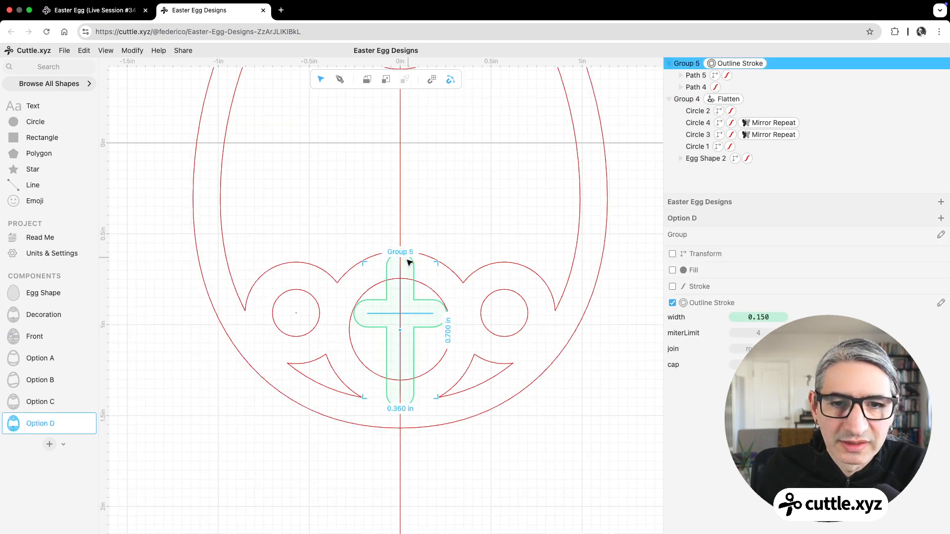
pyautogui.doubleClick(402, 267)
pyautogui.click(401, 270)
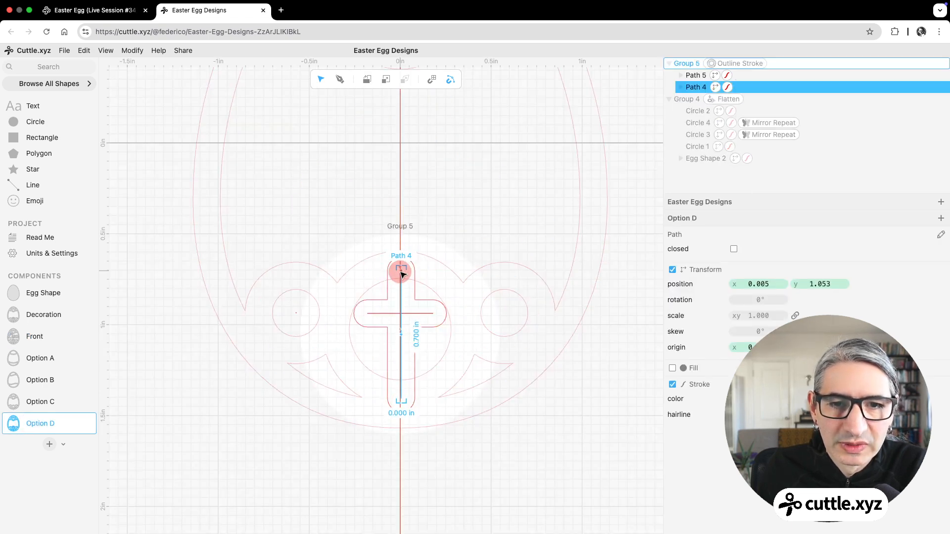
pyautogui.press('super+z')
pyautogui.doubleClick(402, 268)
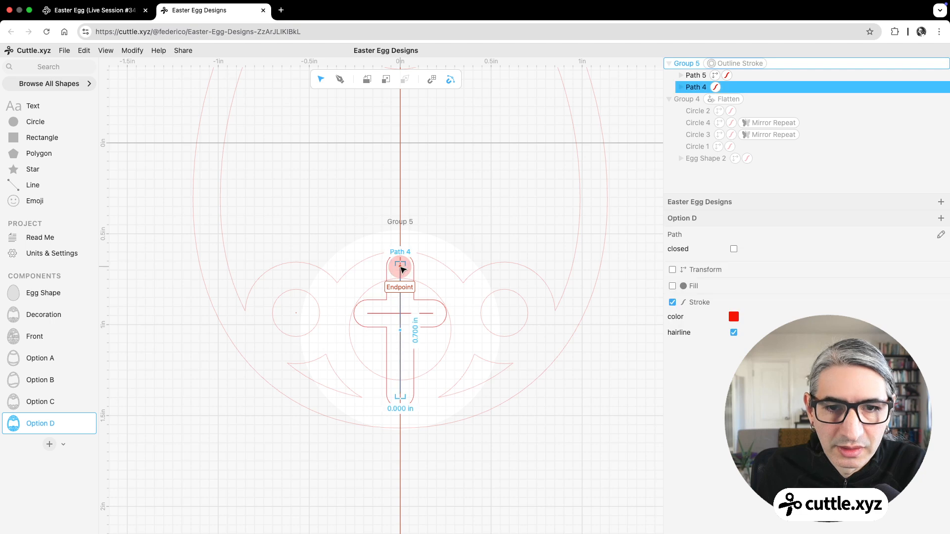
pyautogui.click(400, 266)
pyautogui.doubleClick(401, 267)
pyautogui.moveTo(401, 269); pyautogui.dragTo(402, 287)
pyautogui.doubleClick(401, 277)
pyautogui.click(188, 382)
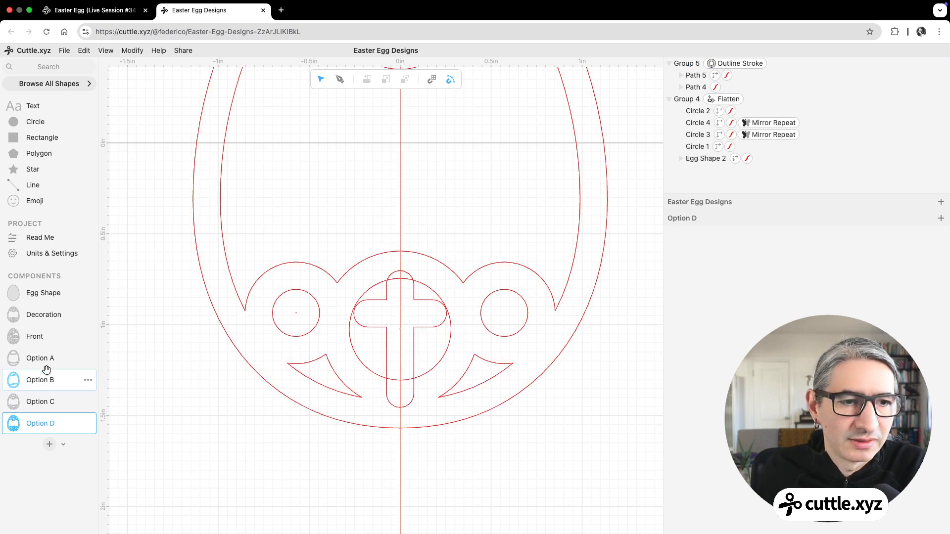
pyautogui.click(44, 336)
pyautogui.click(580, 408)
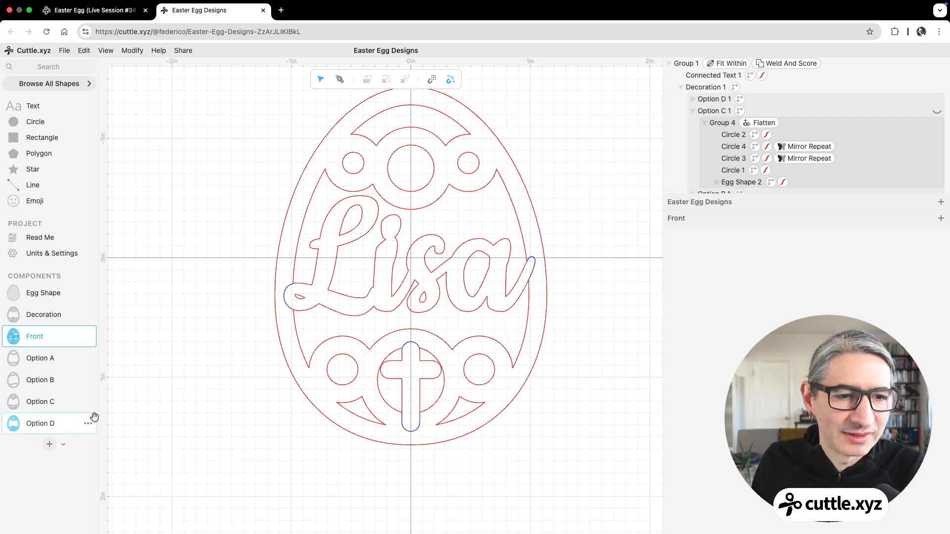
# Step: Duplicate the Option D component
pyautogui.click(78, 428)
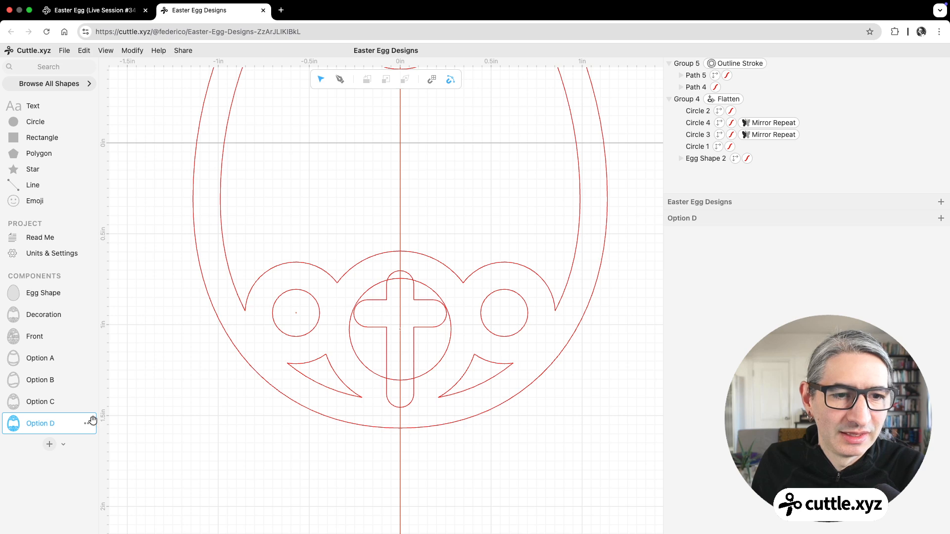
pyautogui.click(89, 425)
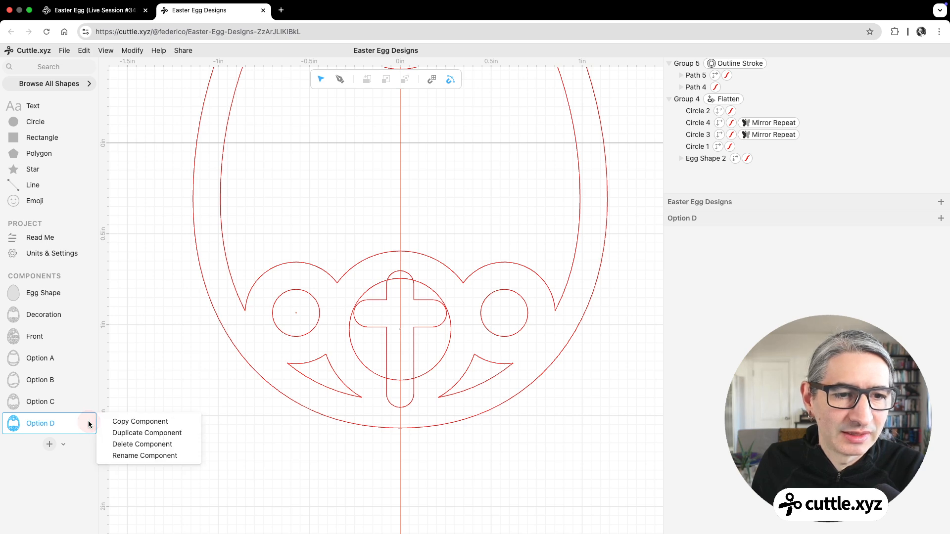
pyautogui.click(149, 432)
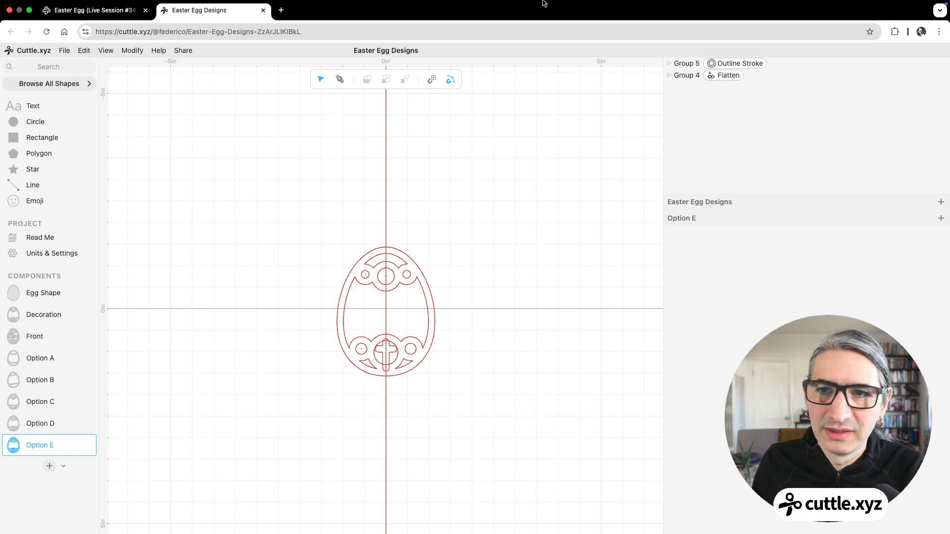
# Step: In Option E, delete the outlined cross group and ungroup the flattened group of circles and egg shape
pyautogui.click(706, 64)
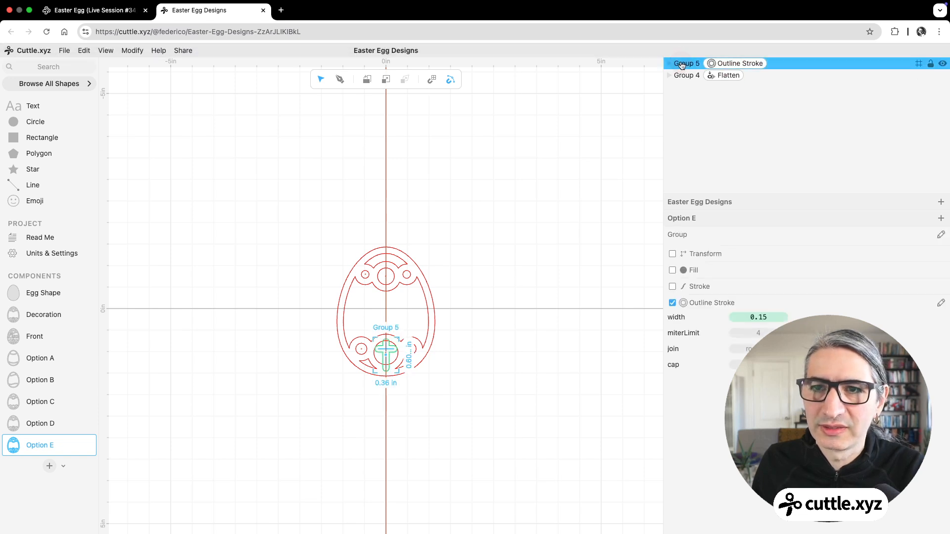
pyautogui.press('Delete')
pyautogui.click(709, 64)
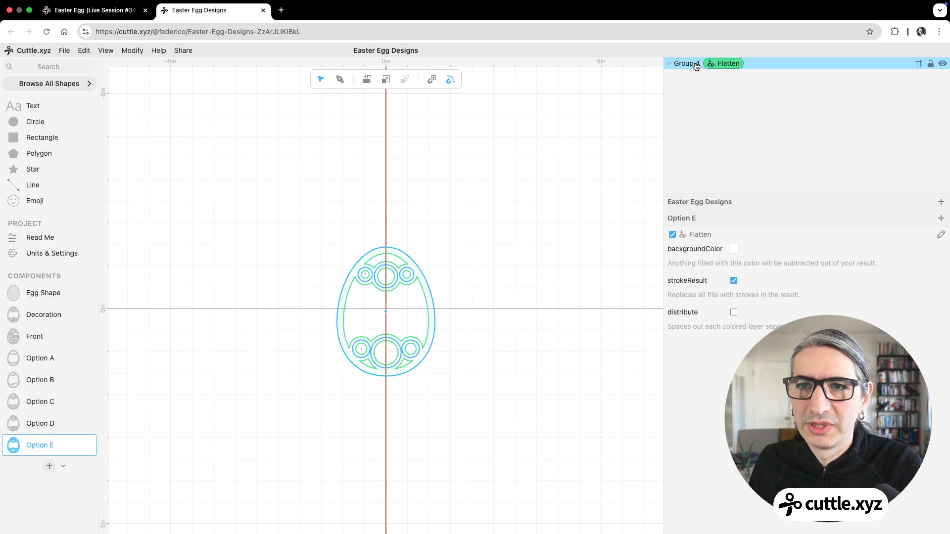
pyautogui.rightClick(693, 64)
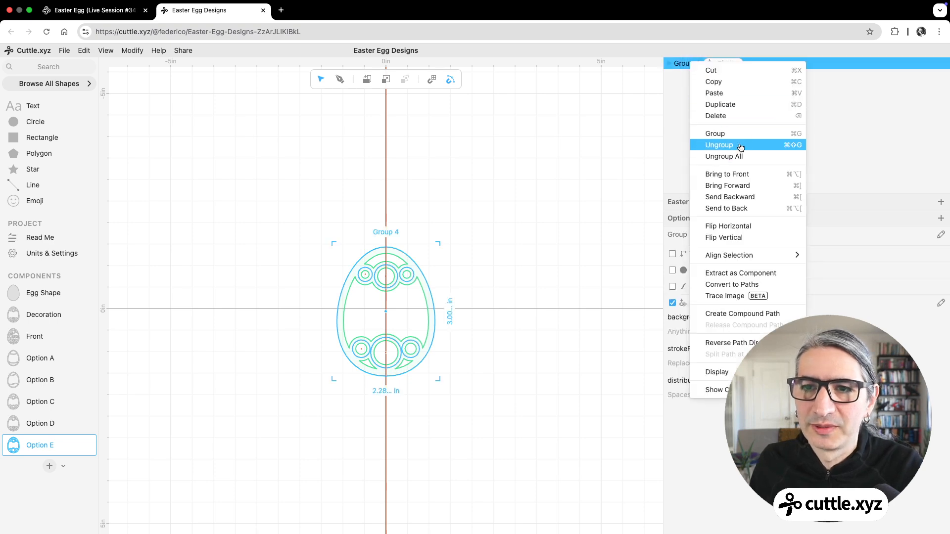
pyautogui.click(718, 145)
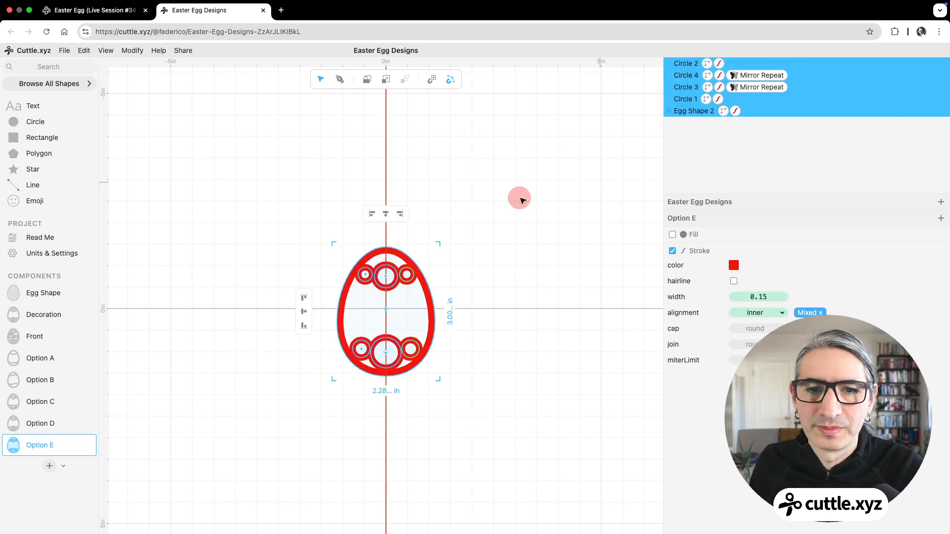
# Step: Delete the upper, lower and mirrored side circles in Option E, keeping only the egg shape
pyautogui.click(503, 289)
pyautogui.scroll(3, 503, 290)
pyautogui.moveTo(482, 283); pyautogui.dragTo(525, 260)
pyautogui.scroll(3, 500, 287)
pyautogui.click(375, 272)
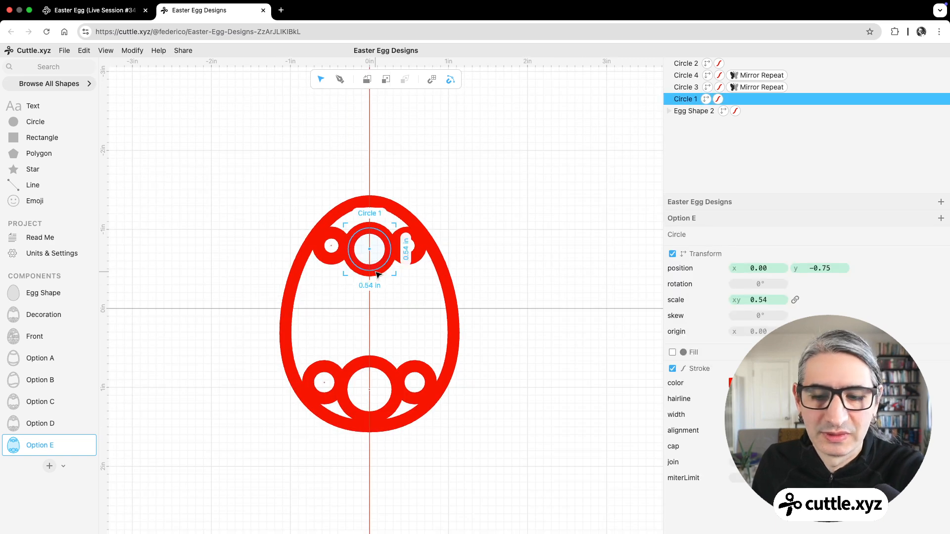
pyautogui.press('Delete')
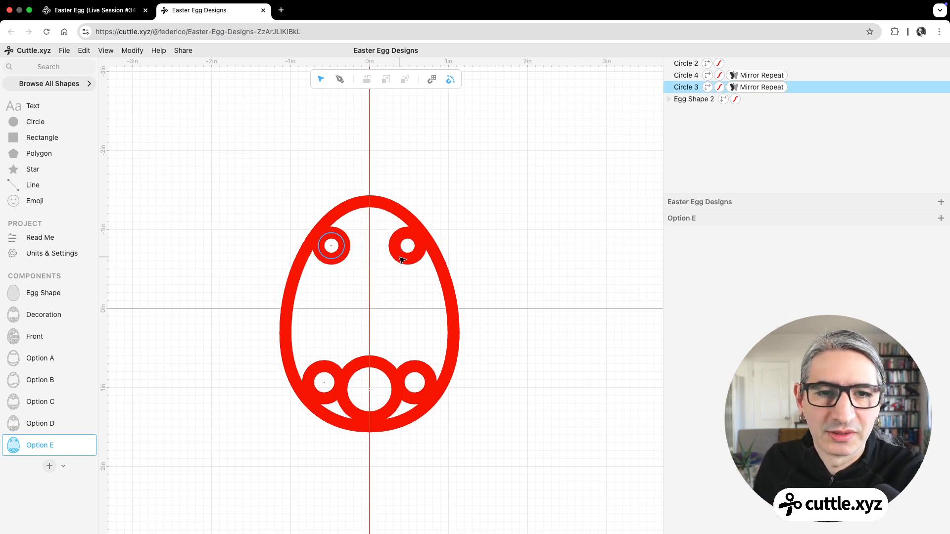
pyautogui.click(401, 259)
pyautogui.press('Delete')
pyautogui.click(346, 379)
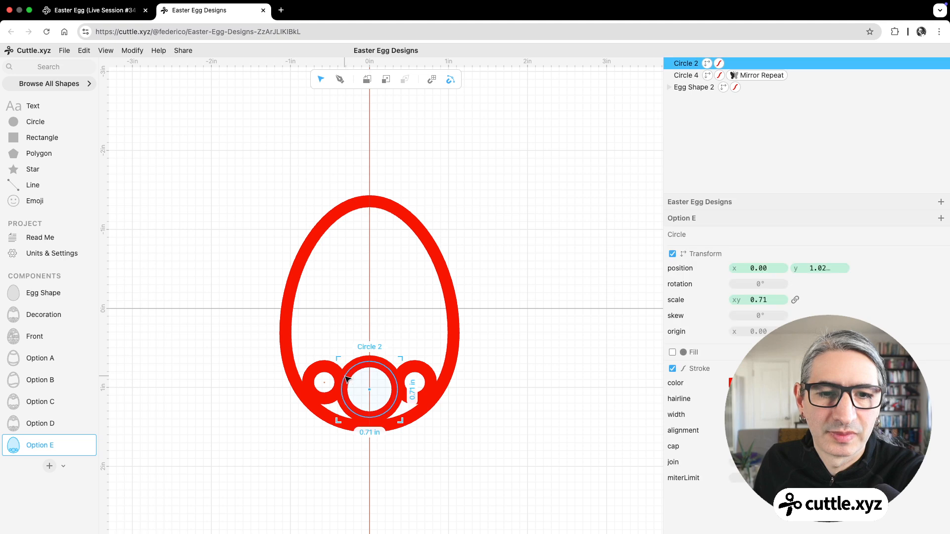
pyautogui.press('Delete')
pyautogui.click(324, 380)
pyautogui.press('Delete')
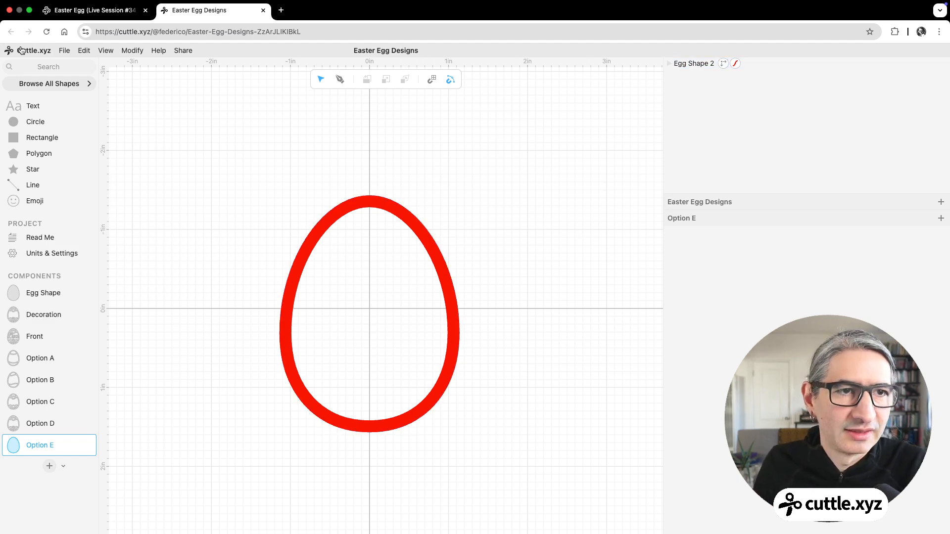
# Step: Search the shape library for "hea" and place the basic heart on the vertical centre line in the lower part of the egg
pyautogui.click(58, 68)
pyautogui.write('heal')
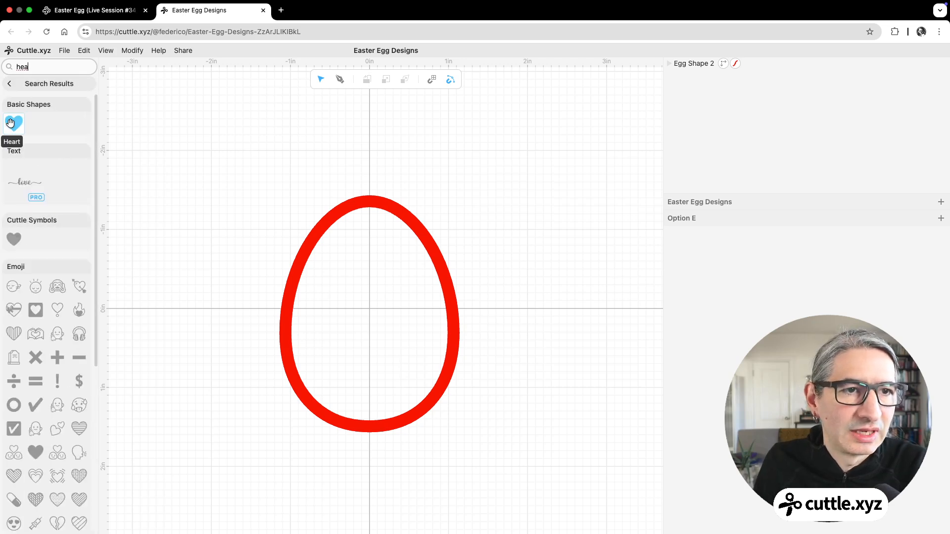
pyautogui.moveTo(14, 124); pyautogui.dragTo(369, 383)
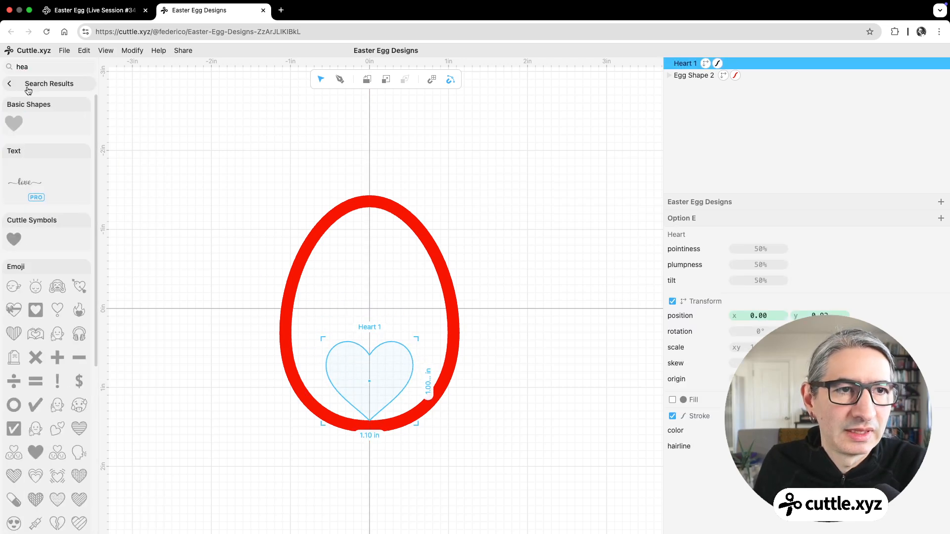
pyautogui.click(12, 84)
pyautogui.click(269, 258)
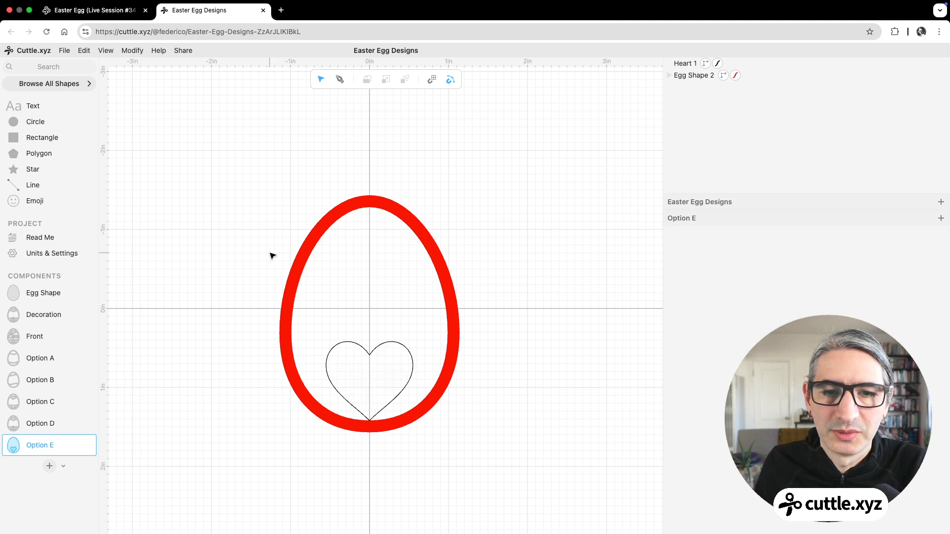
# Step: Apply the Flatten modifier to the egg shape and enable strokeResult
pyautogui.click(338, 202)
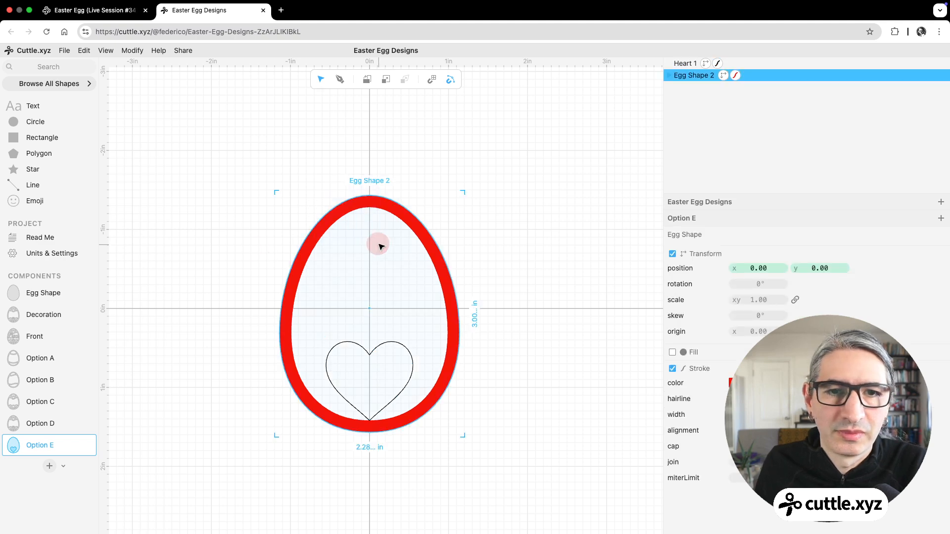
pyautogui.click(132, 50)
pyautogui.click(169, 310)
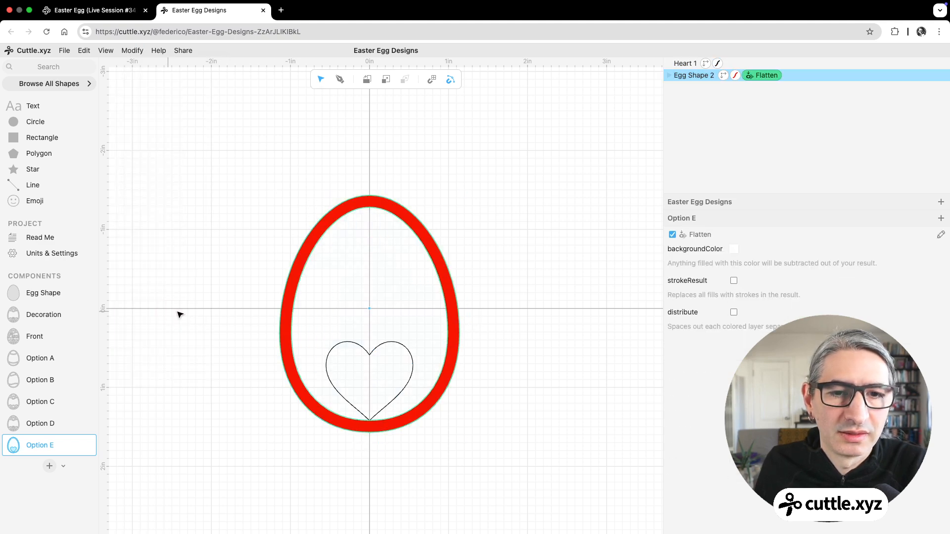
pyautogui.click(734, 281)
pyautogui.click(602, 325)
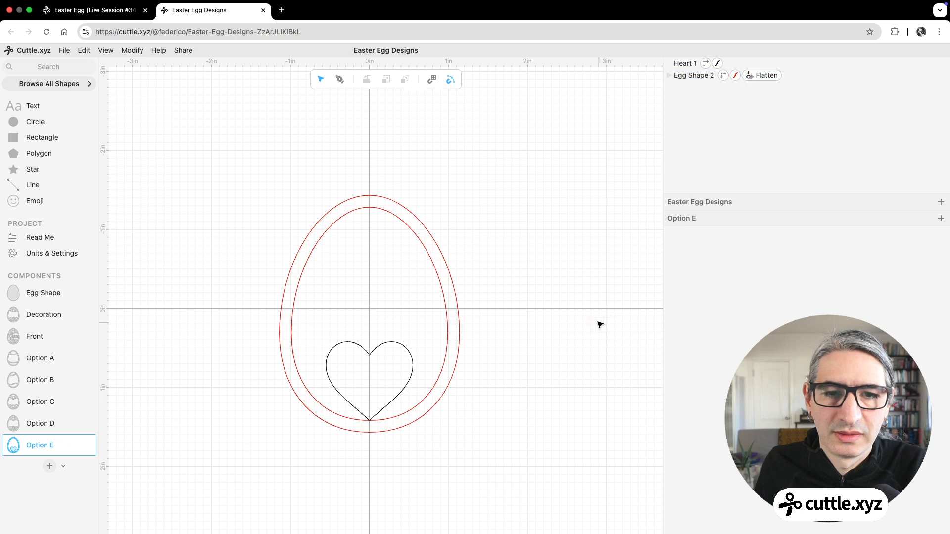
# Step: Set the heart's stroke colour to red
pyautogui.scroll(1, 500, 384)
pyautogui.scroll(3, 568, 259)
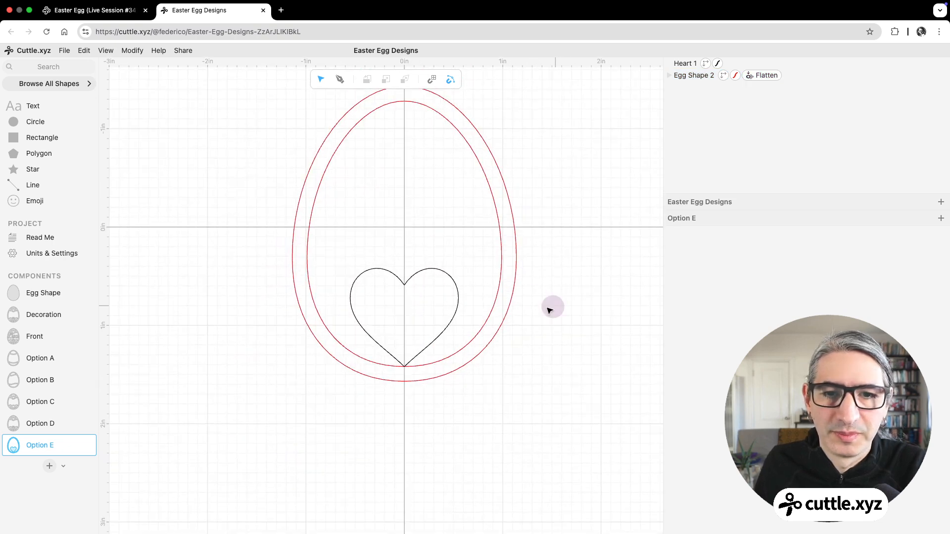
pyautogui.click(435, 273)
pyautogui.click(435, 274)
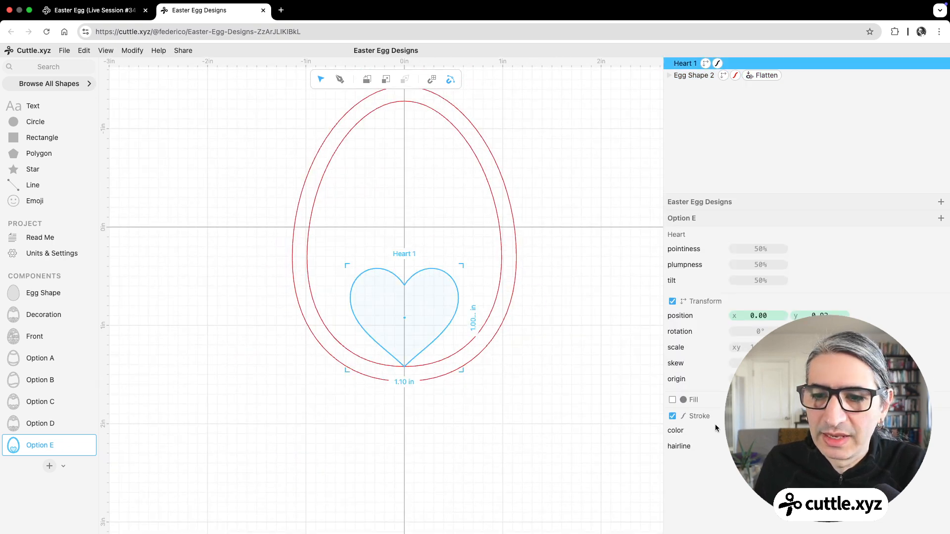
pyautogui.click(742, 430)
pyautogui.click(747, 415)
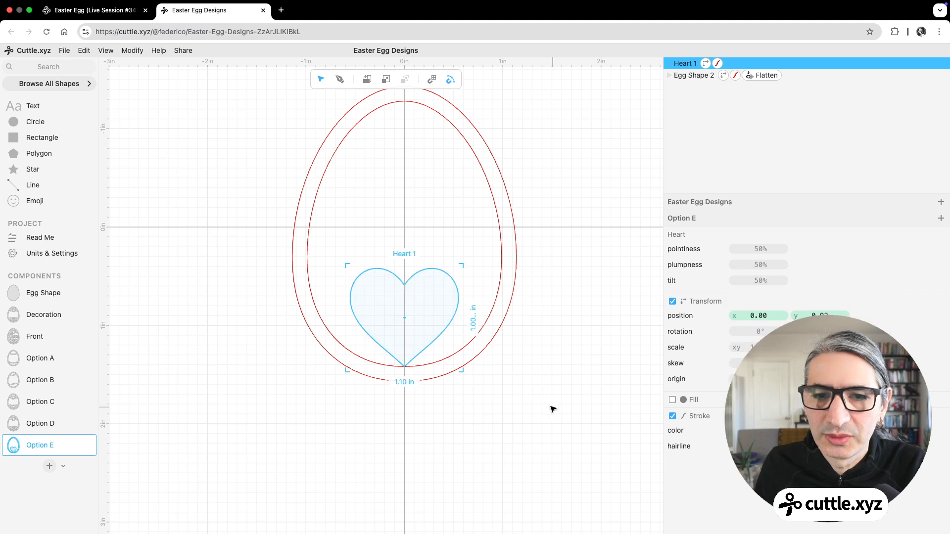
pyautogui.click(550, 397)
# Step: Move the heart straight down about 0.1 in so its tip overlaps the egg frame's lower band
pyautogui.click(402, 283)
pyautogui.moveTo(404, 285); pyautogui.dragTo(405, 286)
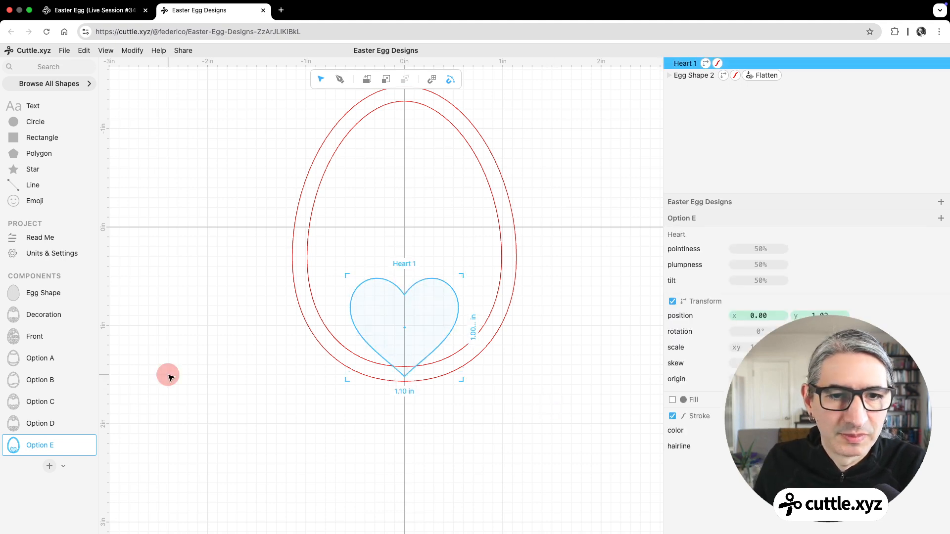
pyautogui.click(198, 377)
pyautogui.scroll(-3, 233, 344)
pyautogui.moveTo(250, 295); pyautogui.dragTo(255, 311)
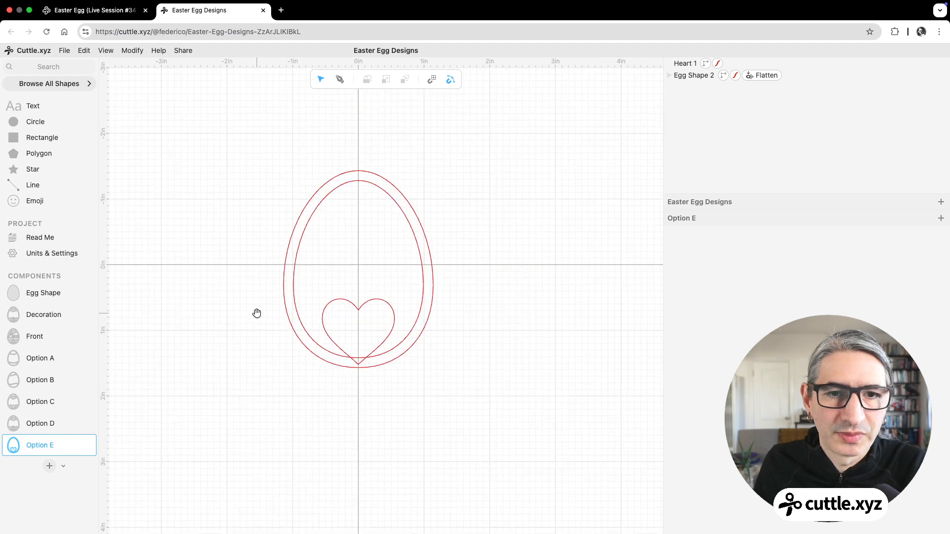
# Step: In the Decoration component, hide Option D and place Option E centred on the origin
pyautogui.click(52, 315)
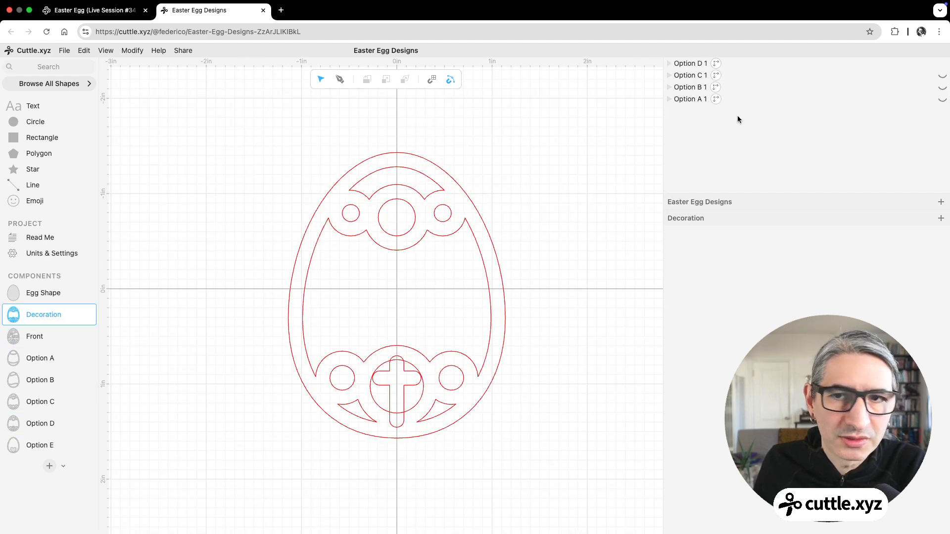
pyautogui.click(891, 63)
pyautogui.click(943, 65)
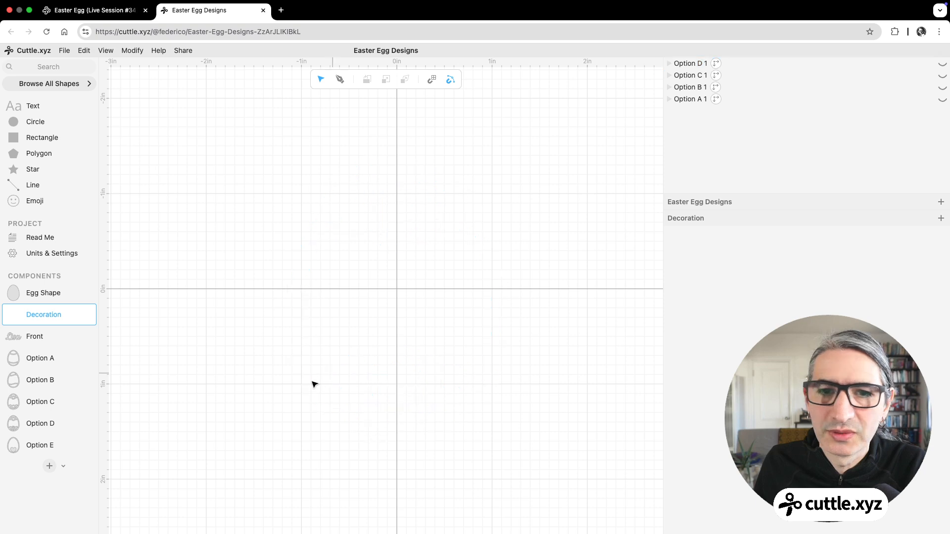
pyautogui.moveTo(17, 445); pyautogui.dragTo(394, 287)
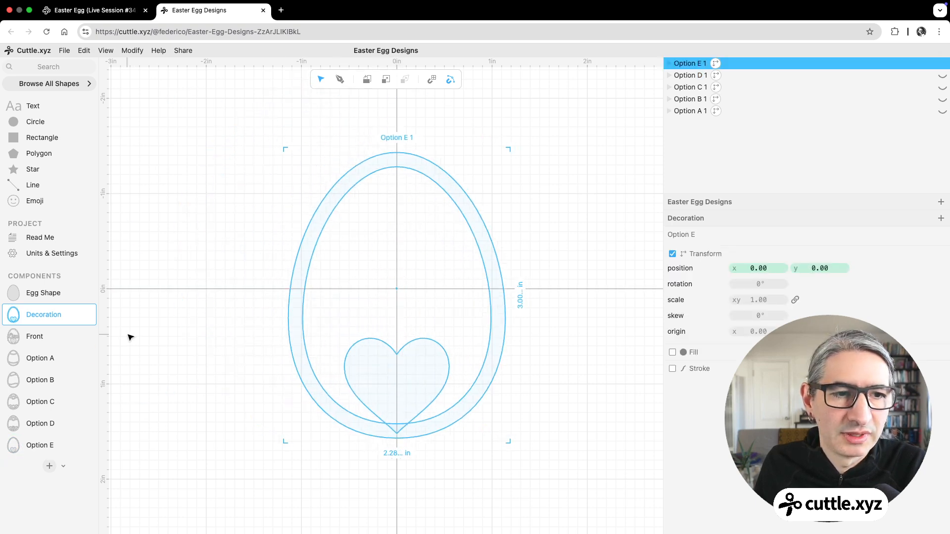
# Step: Open the Front component and examine how the heart combines with the name and the egg frame
pyautogui.click(43, 337)
pyautogui.scroll(-3, 228, 345)
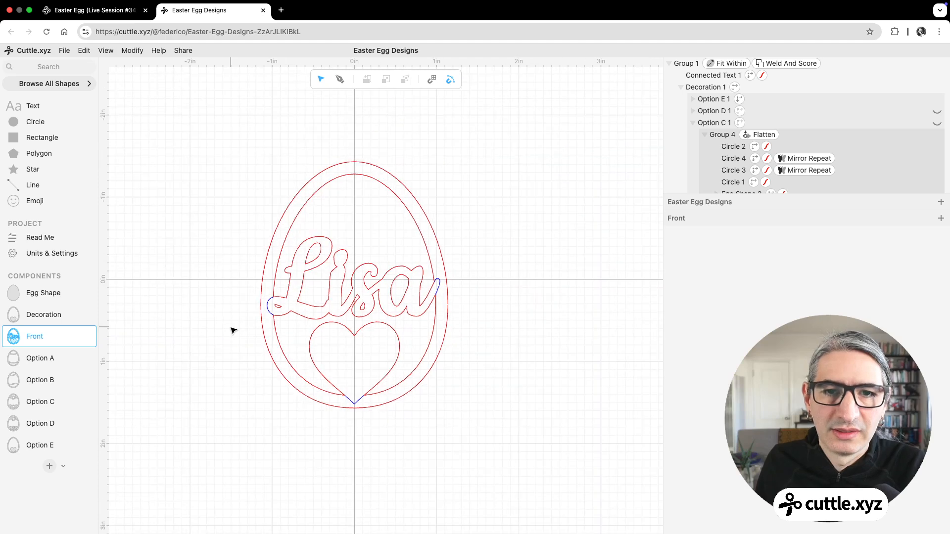
pyautogui.scroll(1, 233, 335)
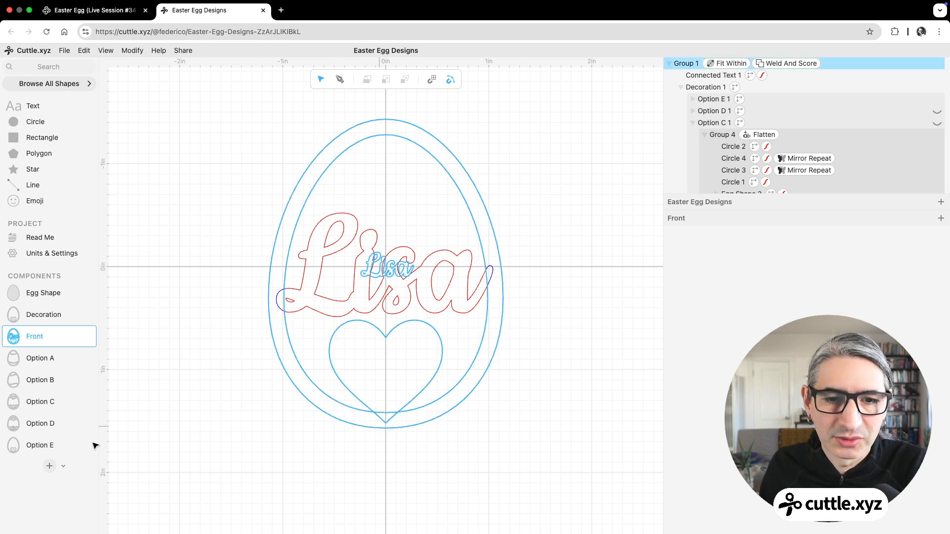
# Step: In Option E, move the heart straight up to the top of the egg so its lobes overlap the frame
pyautogui.click(38, 445)
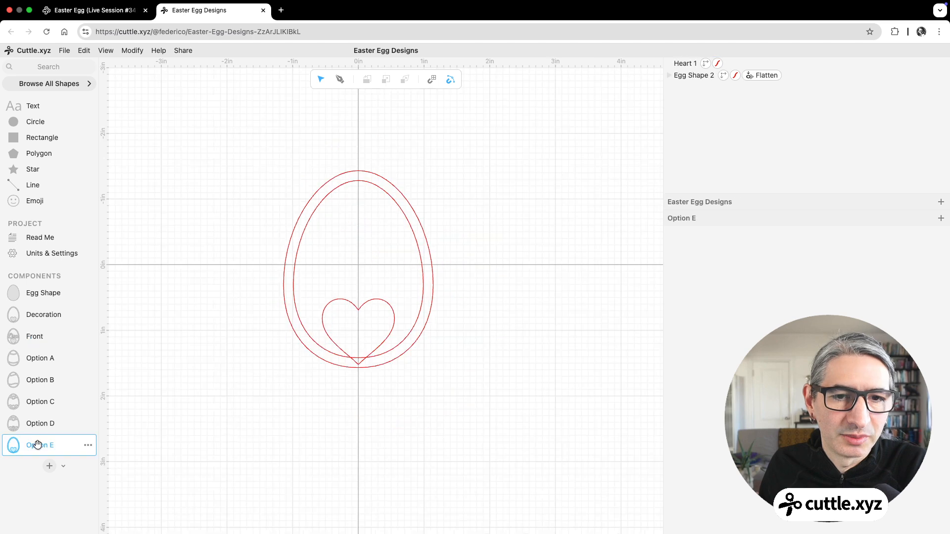
pyautogui.click(349, 315)
pyautogui.moveTo(355, 318); pyautogui.dragTo(357, 194)
pyautogui.click(510, 339)
pyautogui.scroll(5, 500, 343)
pyautogui.moveTo(499, 371); pyautogui.dragTo(576, 407)
pyautogui.scroll(1, 550, 404)
pyautogui.scroll(-1, 576, 406)
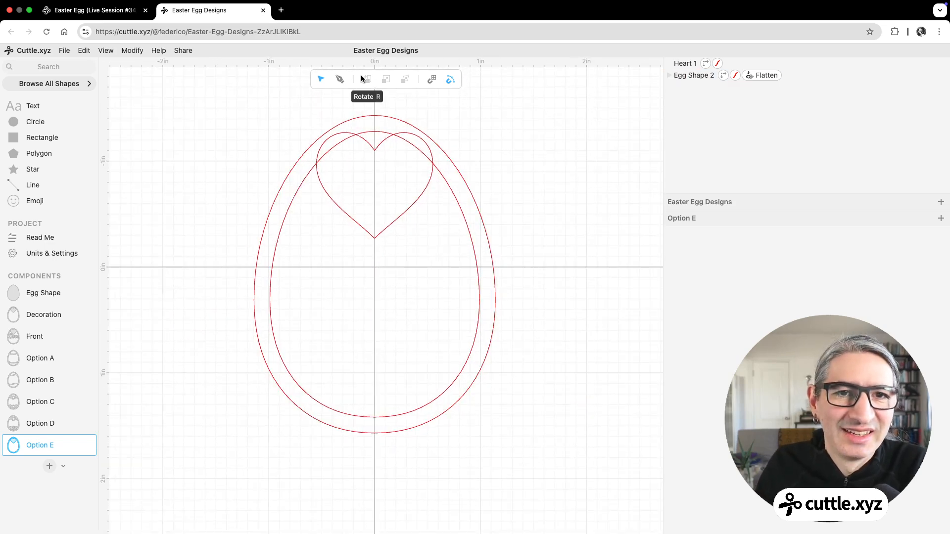
# Step: Draw an open seven-point zigzag path about 1.9 in wide across the lower part of the egg, ending on the frame at both sides
pyautogui.click(340, 79)
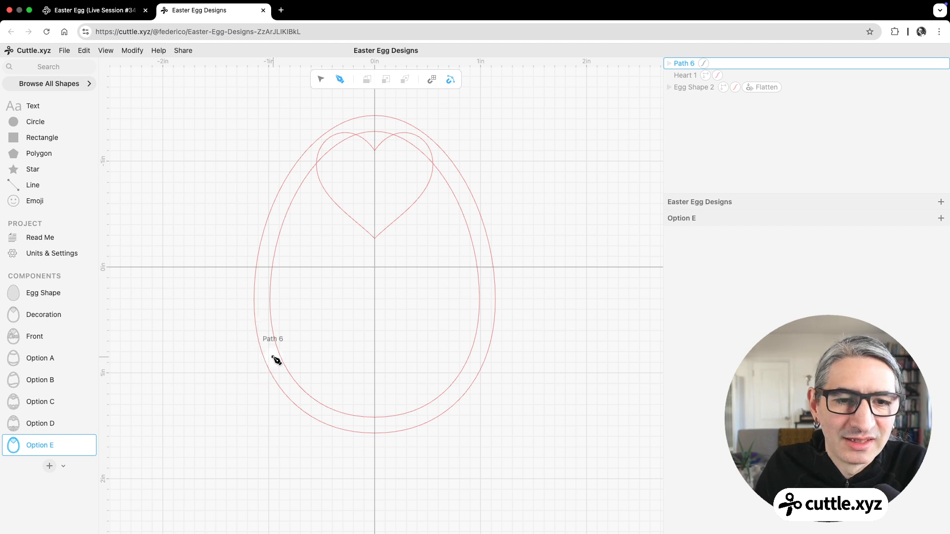
pyautogui.click(274, 357)
pyautogui.click(316, 324)
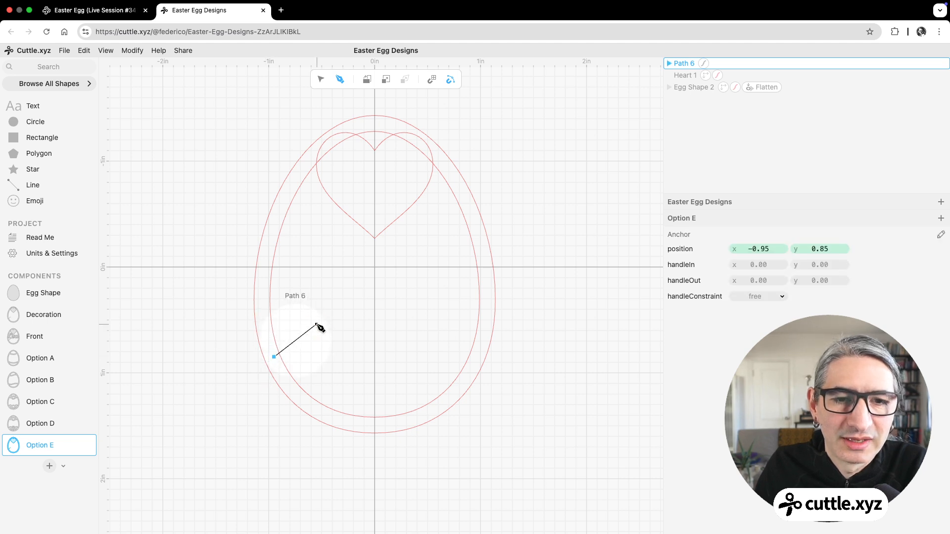
pyautogui.click(349, 371)
pyautogui.click(396, 316)
pyautogui.click(422, 347)
pyautogui.click(448, 320)
pyautogui.click(475, 357)
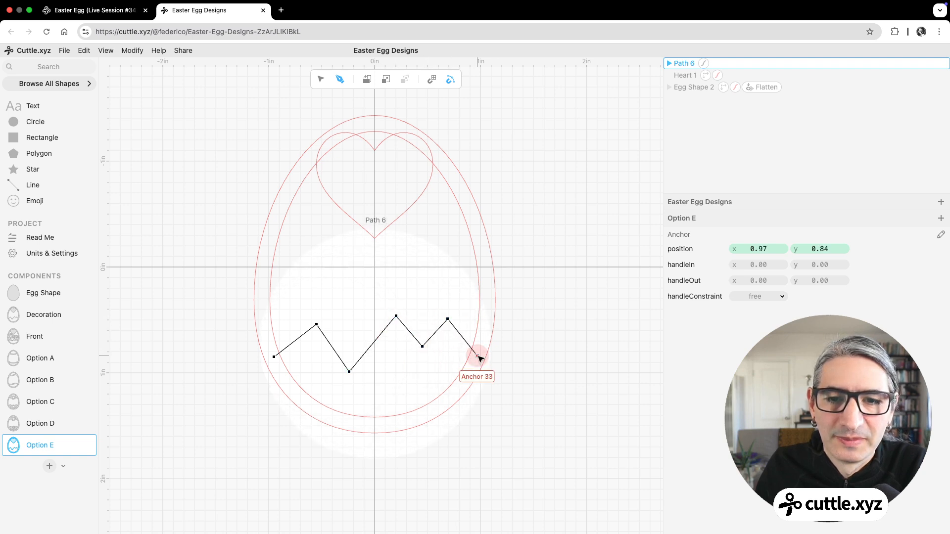
pyautogui.press('Escape')
pyautogui.click(528, 364)
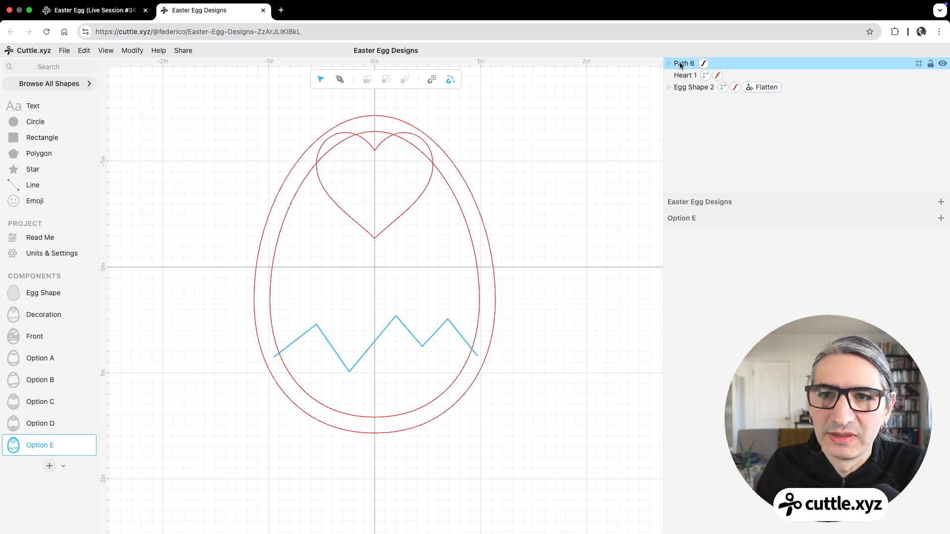
# Step: Give the zigzag path a red, non-hairline stroke with a width of 0.15
pyautogui.click(704, 63)
pyautogui.click(734, 249)
pyautogui.click(806, 232)
pyautogui.click(734, 265)
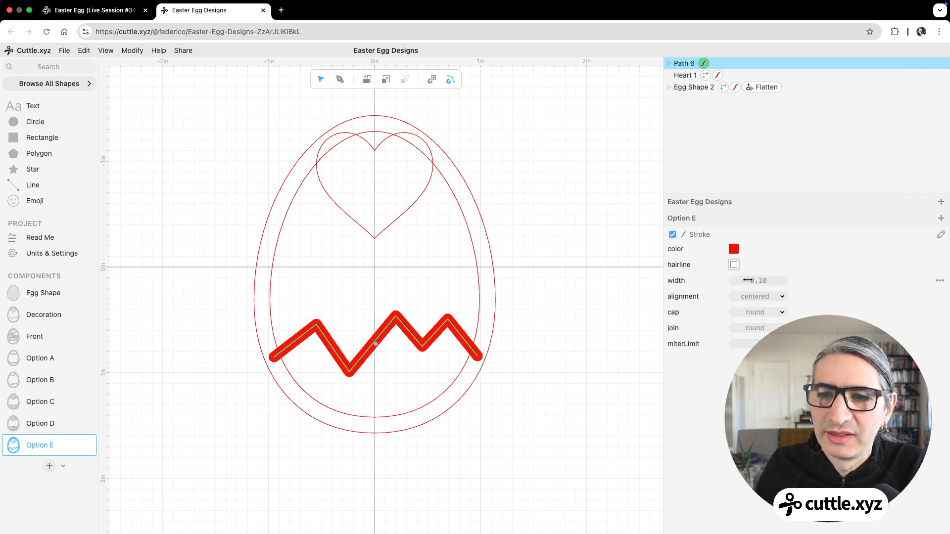
pyautogui.moveTo(758, 281); pyautogui.dragTo(767, 282)
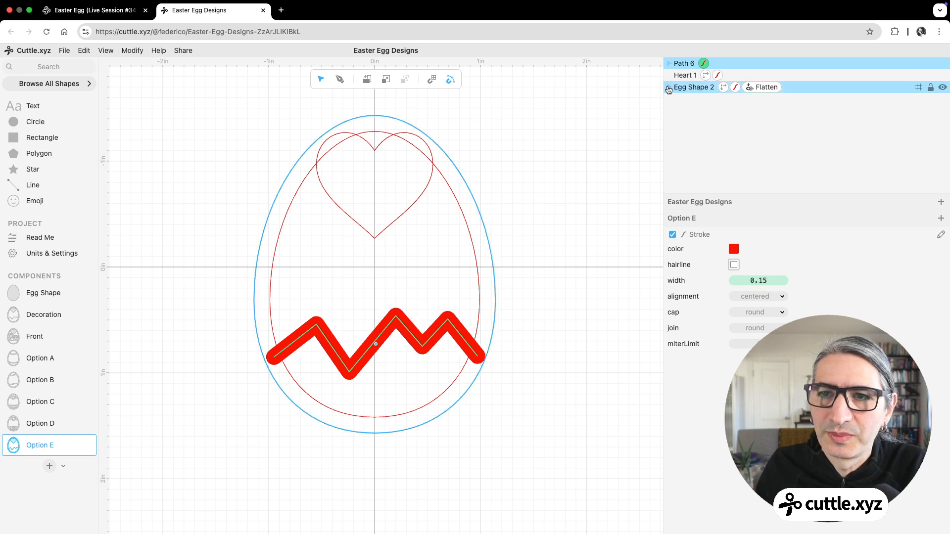
# Step: Remove the Flatten modifier from the egg shape and reorder the zigzag path to sit between the heart and the egg shape
pyautogui.click(669, 88)
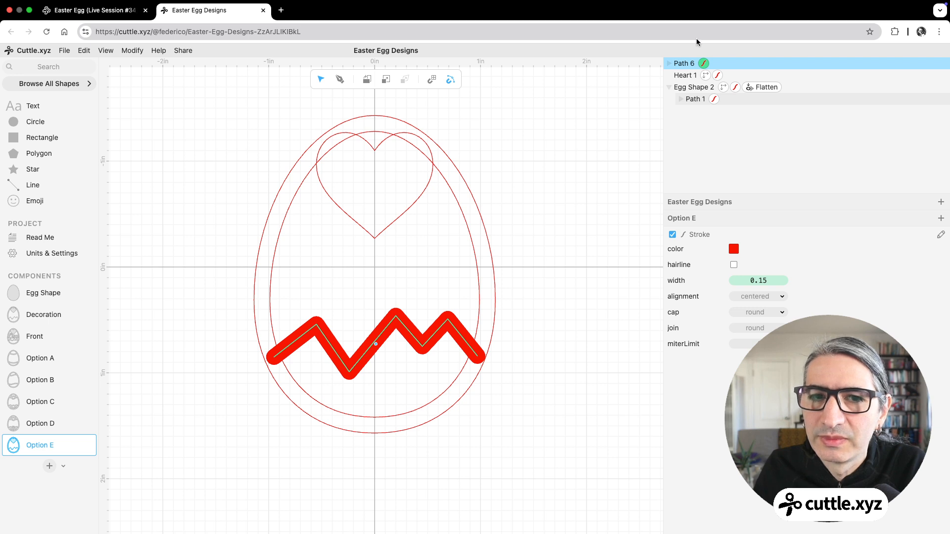
pyautogui.click(668, 87)
pyautogui.click(758, 87)
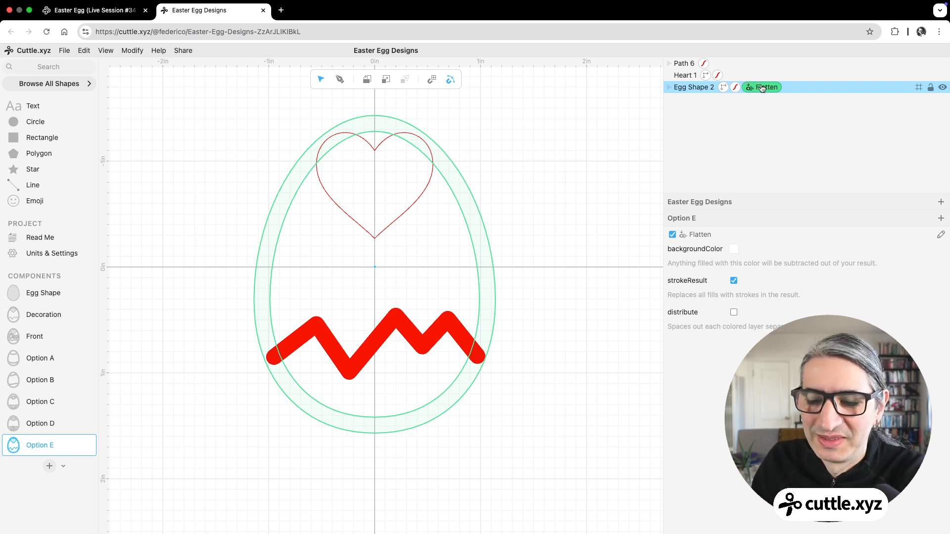
pyautogui.click(762, 88)
pyautogui.click(678, 64)
pyautogui.moveTo(678, 64); pyautogui.dragTo(683, 79)
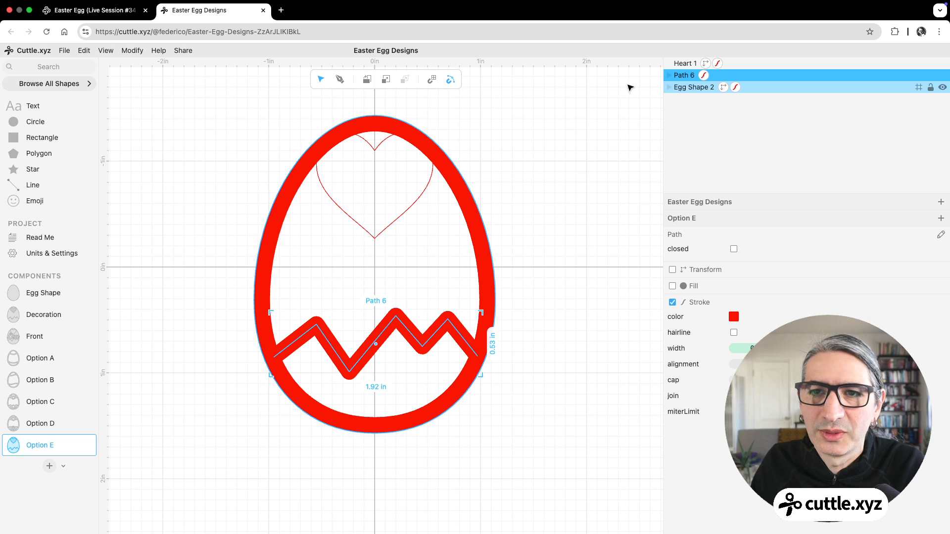
# Step: Apply a Flatten modifier to the zigzag path and egg shape together, with strokeResult enabled
pyautogui.keyDown('shift'); pyautogui.click(680, 88); pyautogui.keyUp('shift')
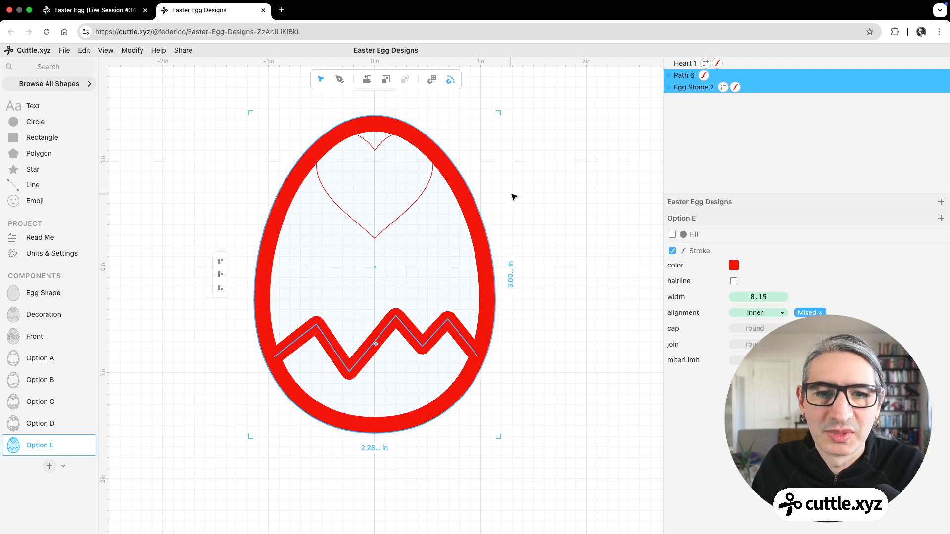
pyautogui.click(132, 52)
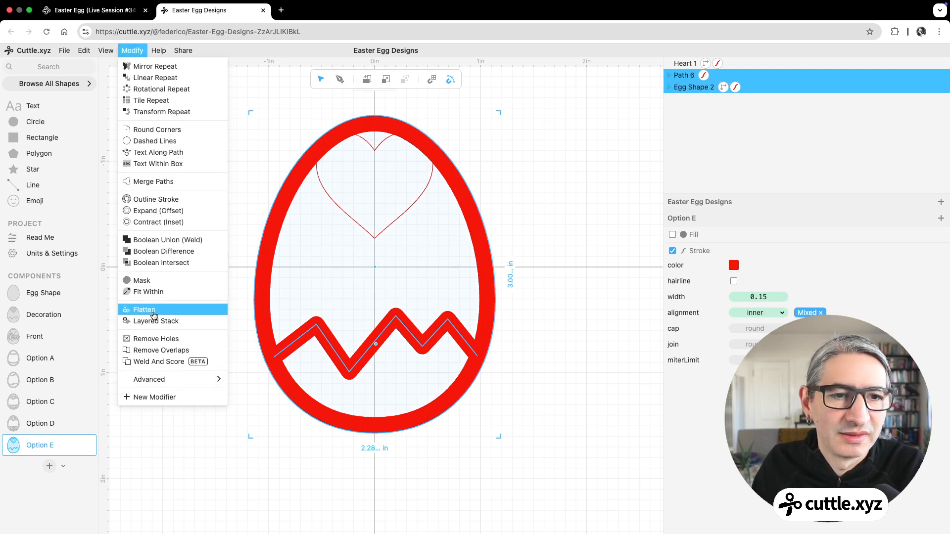
pyautogui.click(144, 310)
pyautogui.click(735, 281)
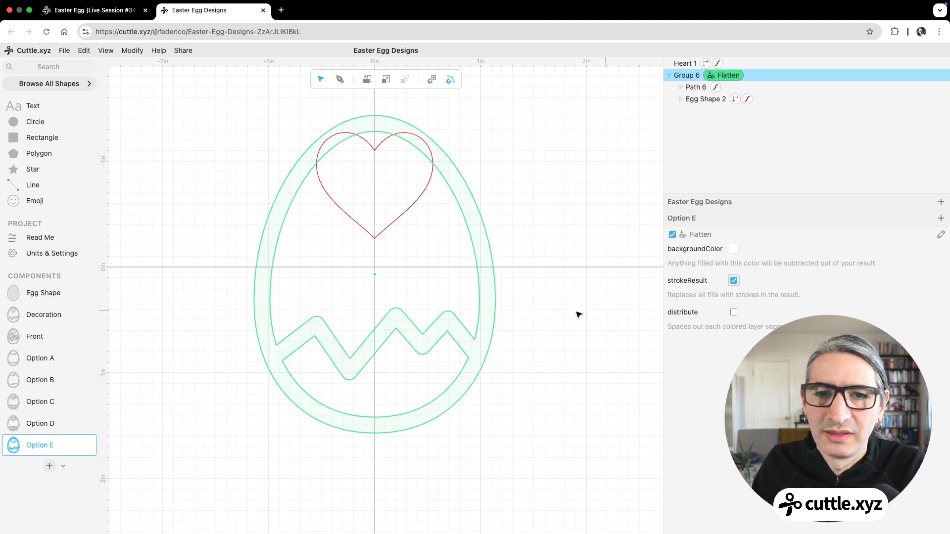
pyautogui.click(594, 307)
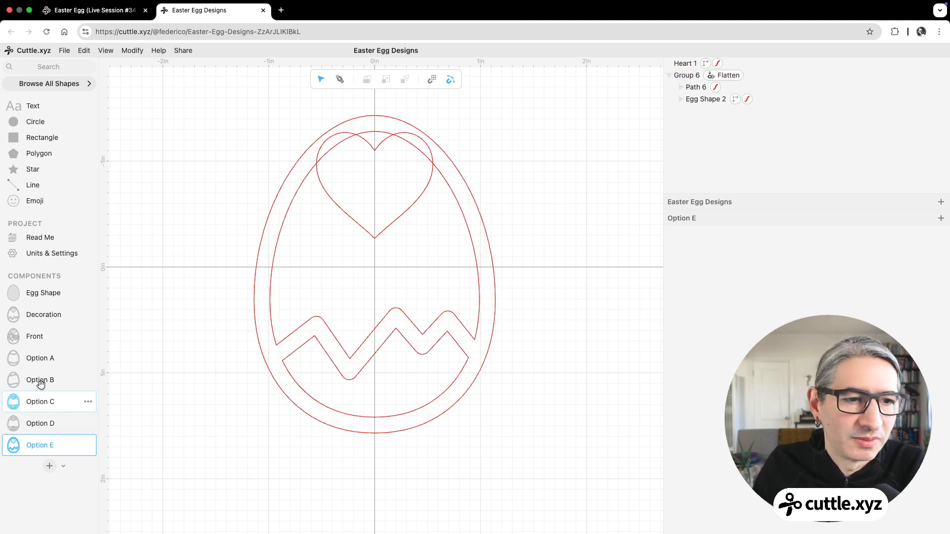
# Step: Review the Front component with the new decoration, then look through the components Option A to Option E
pyautogui.click(38, 337)
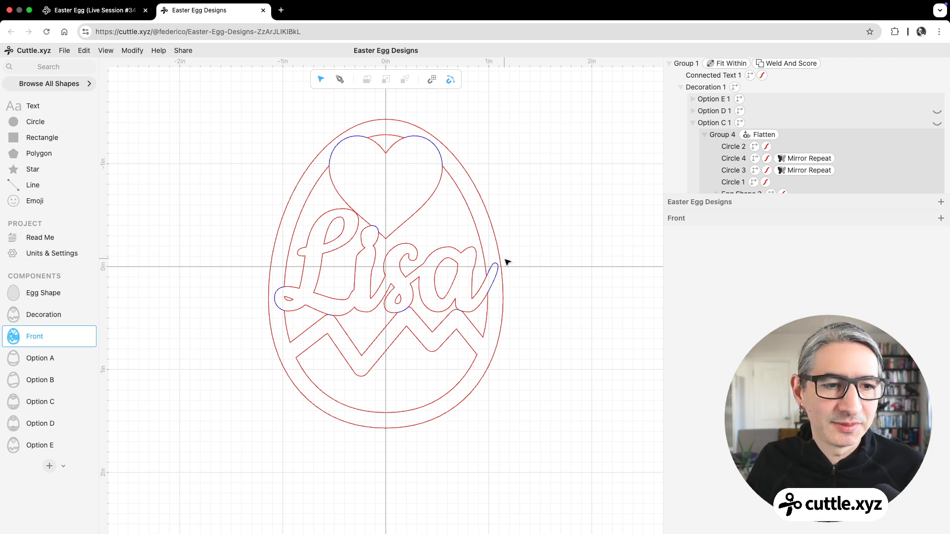
pyautogui.click(34, 364)
pyautogui.click(34, 380)
pyautogui.click(39, 407)
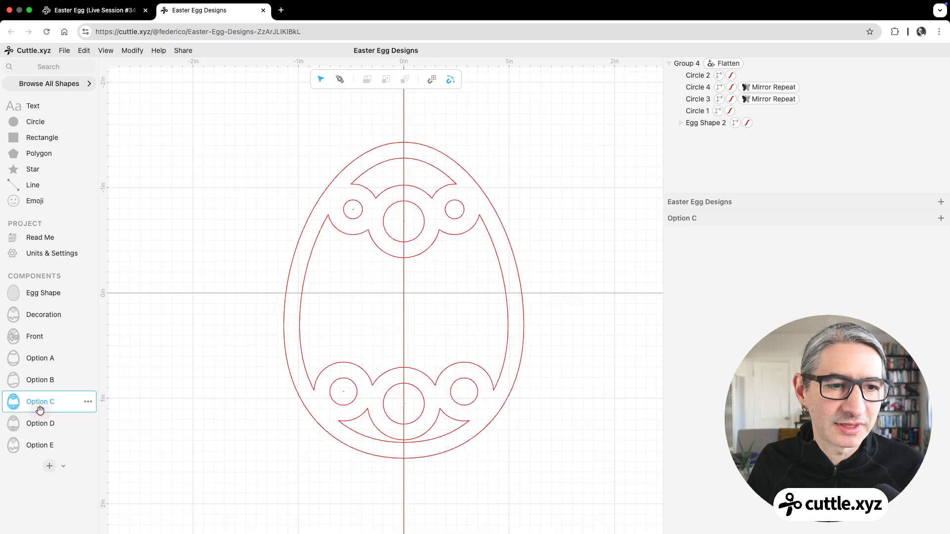
pyautogui.click(39, 424)
pyautogui.click(39, 445)
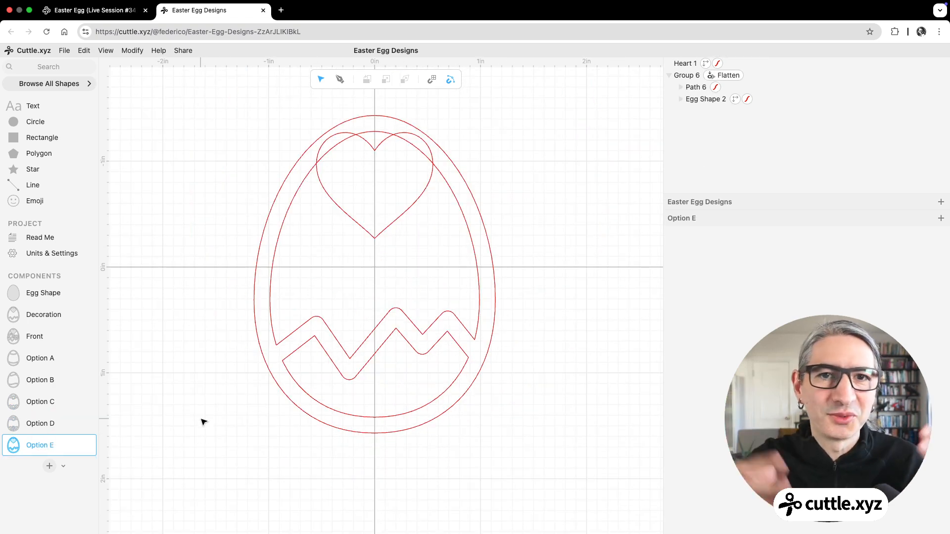
pyautogui.click(404, 214)
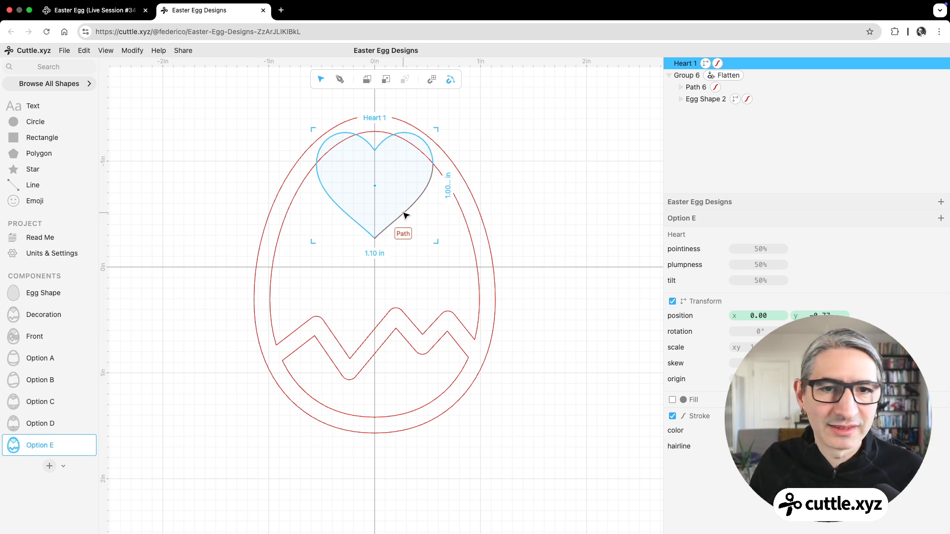
pyautogui.scroll(-3, 405, 260)
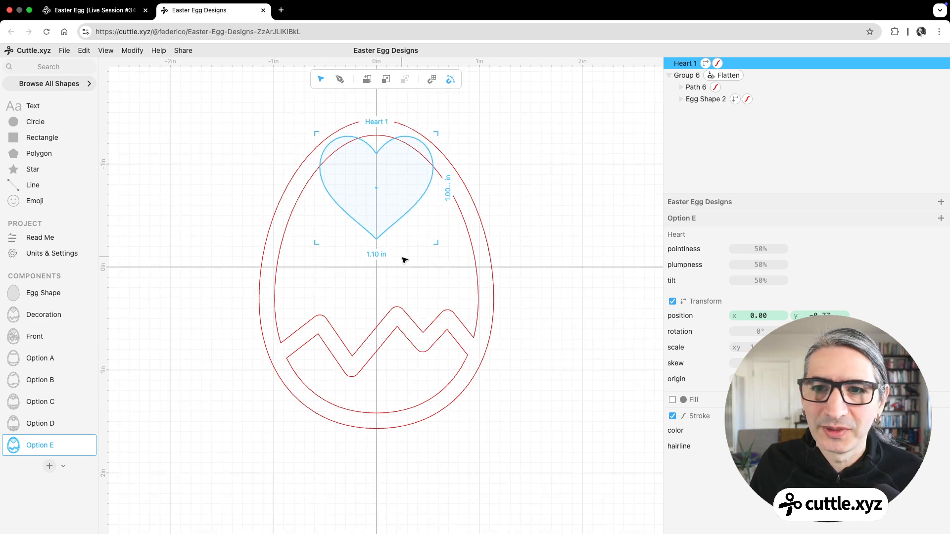
pyautogui.scroll(1, 404, 261)
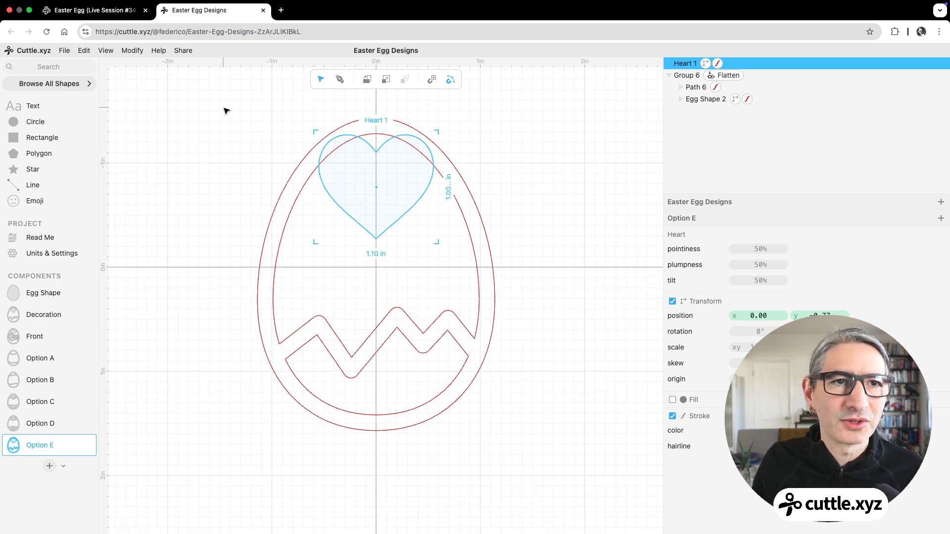
pyautogui.click(104, 11)
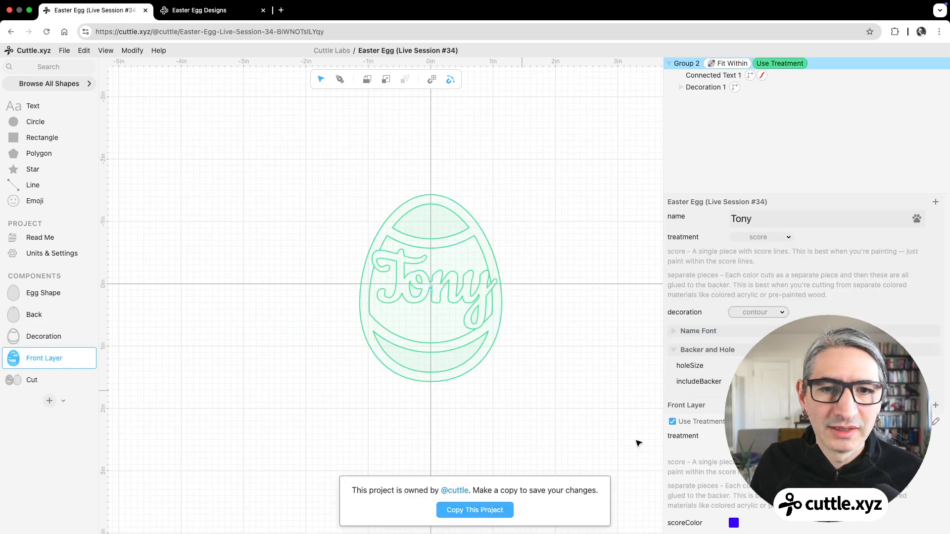
pyautogui.click(221, 9)
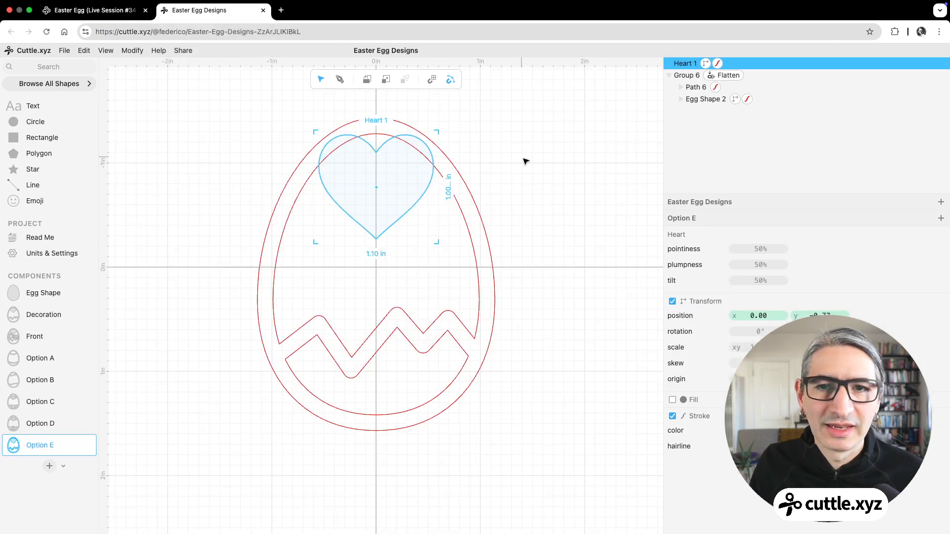
pyautogui.click(526, 160)
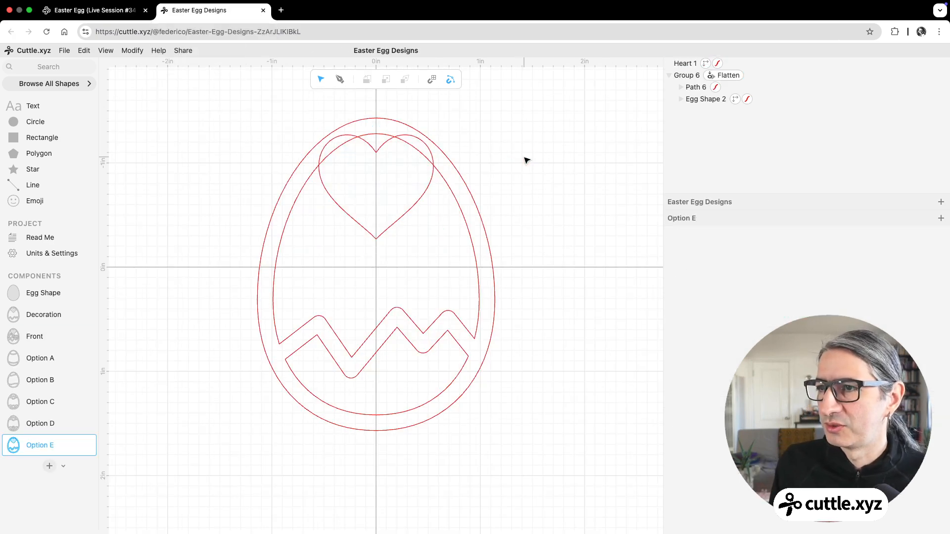